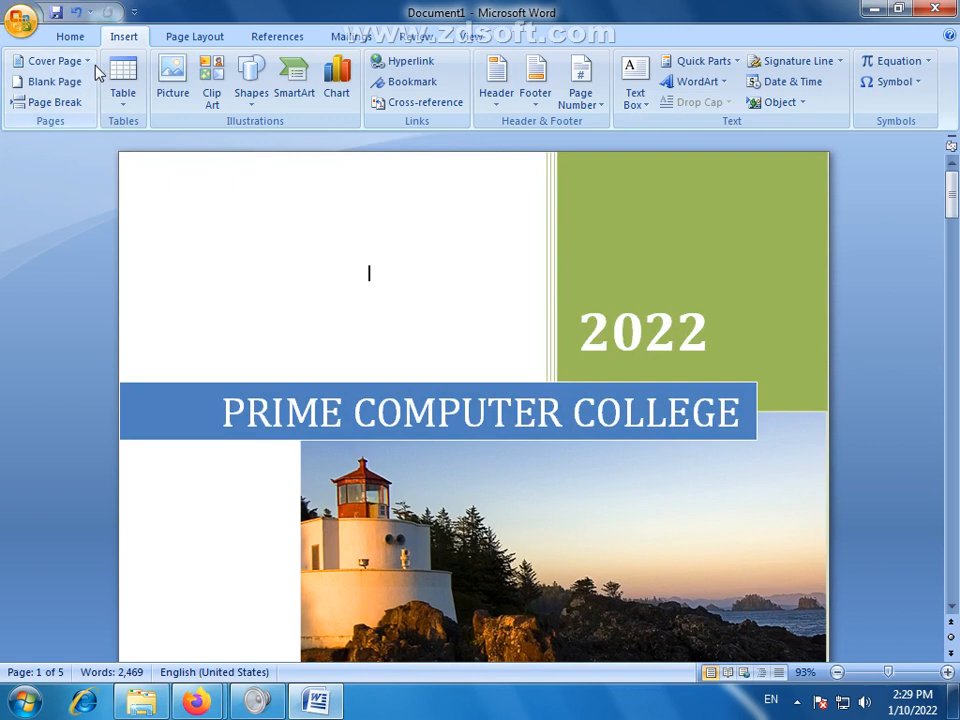
Replace the current cover page with the built-in Annual design.
left_click(88, 62)
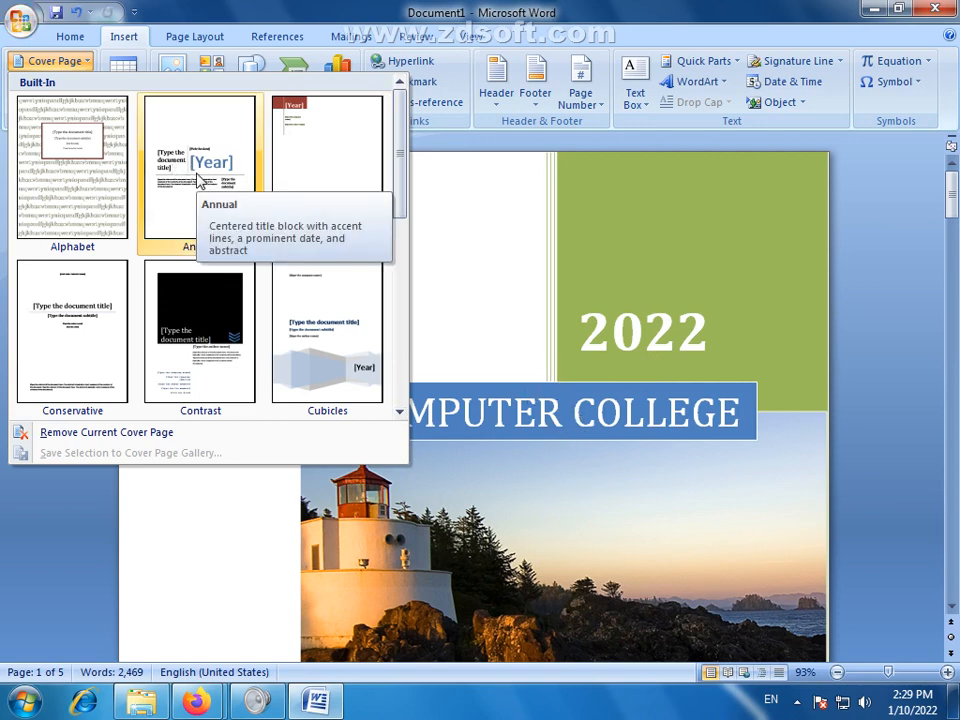
left_click(199, 178)
scroll(784, 431, "down", 4)
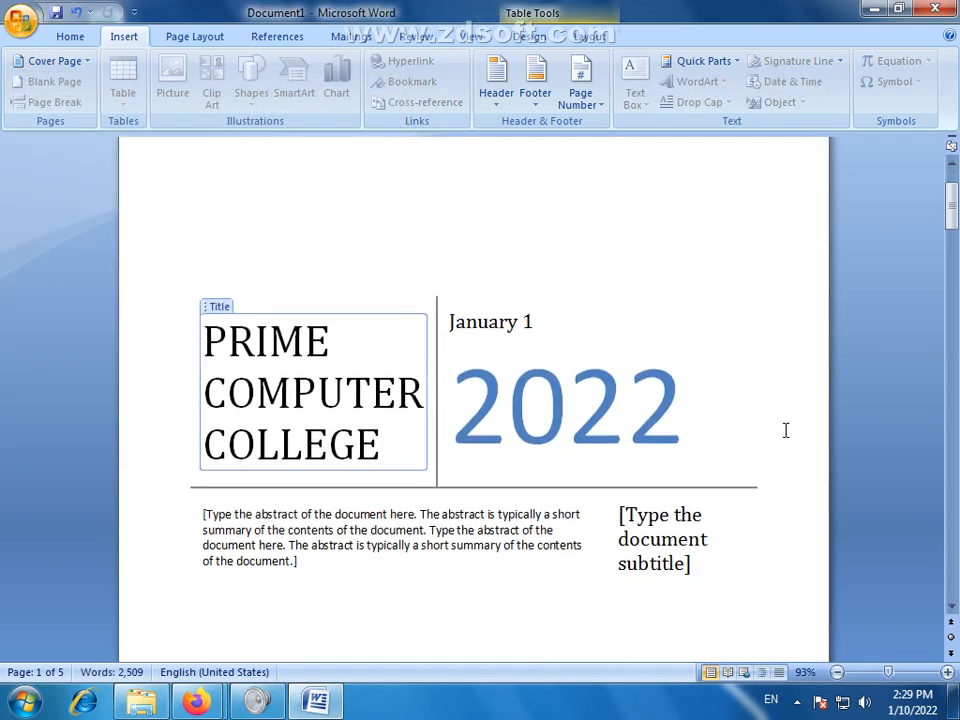
Examine the cover page's title and year fields and how the cover sits alongside the document's other pages.
left_click(380, 401)
left_click_drag(380, 401, 250, 318)
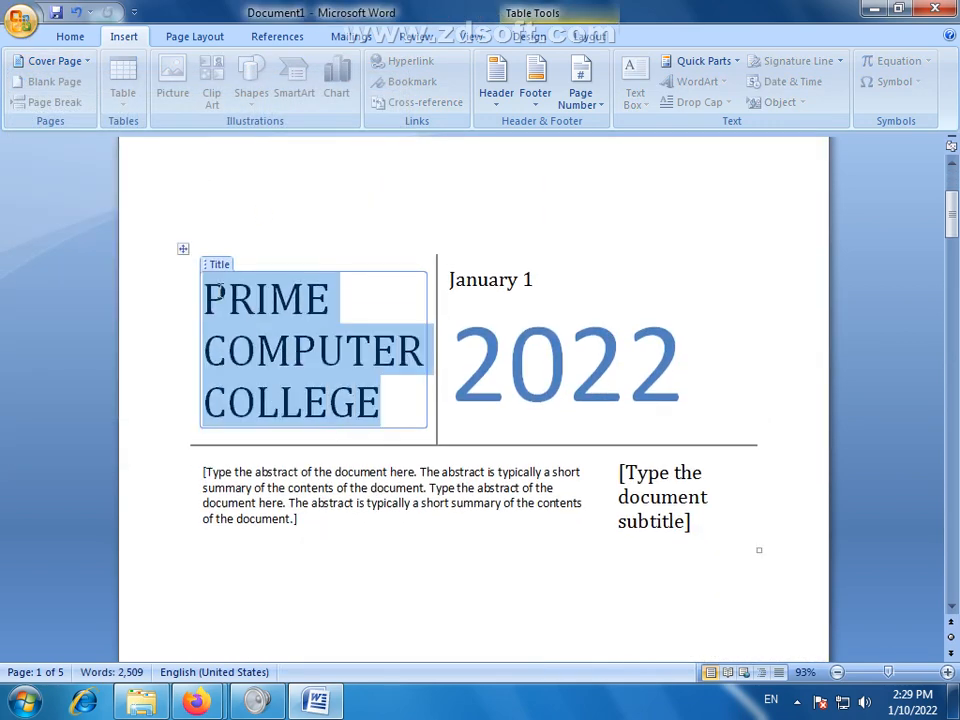
left_click(510, 386)
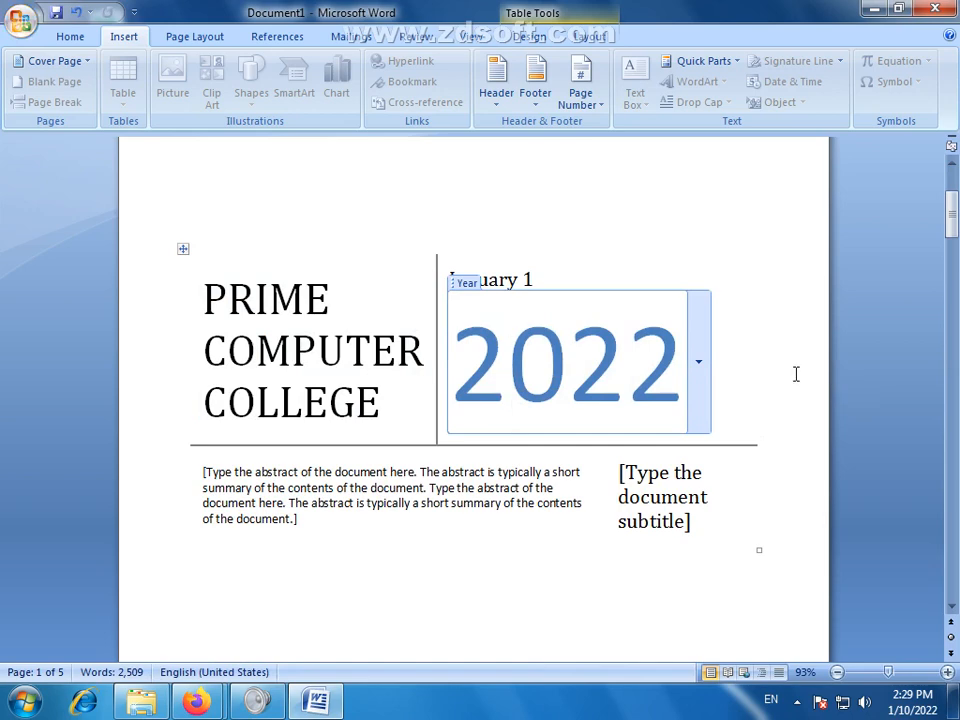
left_click(797, 374)
scroll(660, 482, "down", 3)
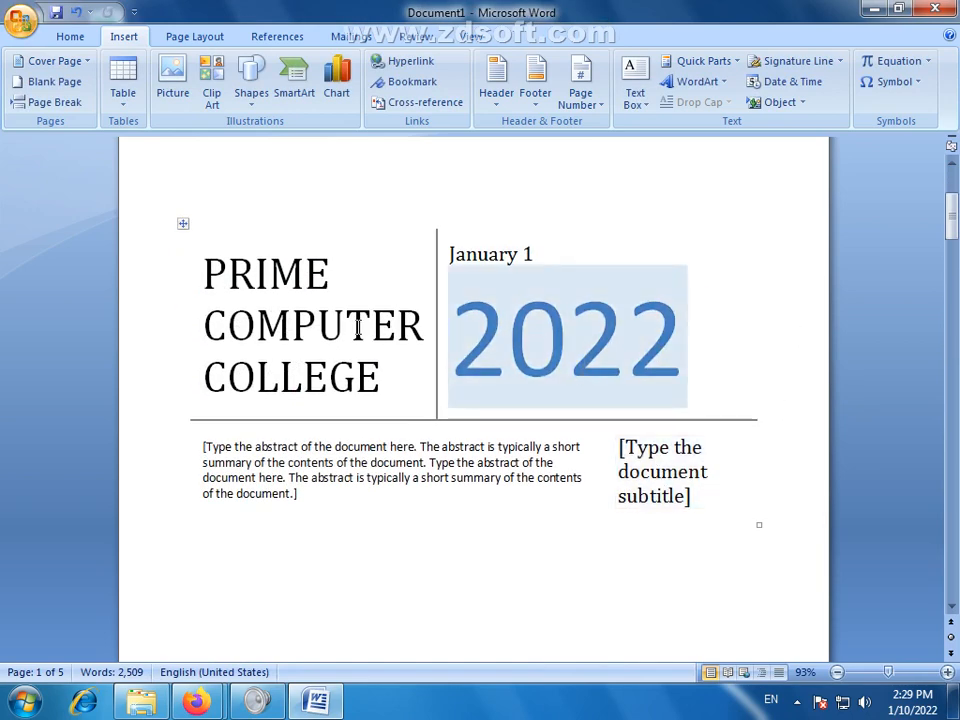
scroll(864, 516, "down", 3)
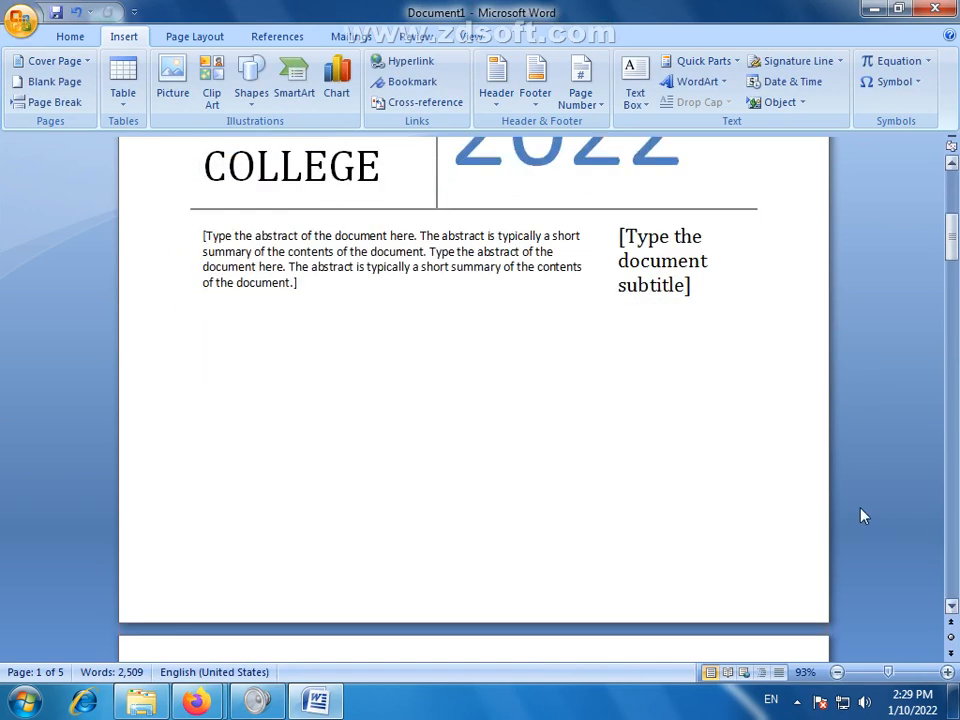
scroll(789, 514, "down", 9)
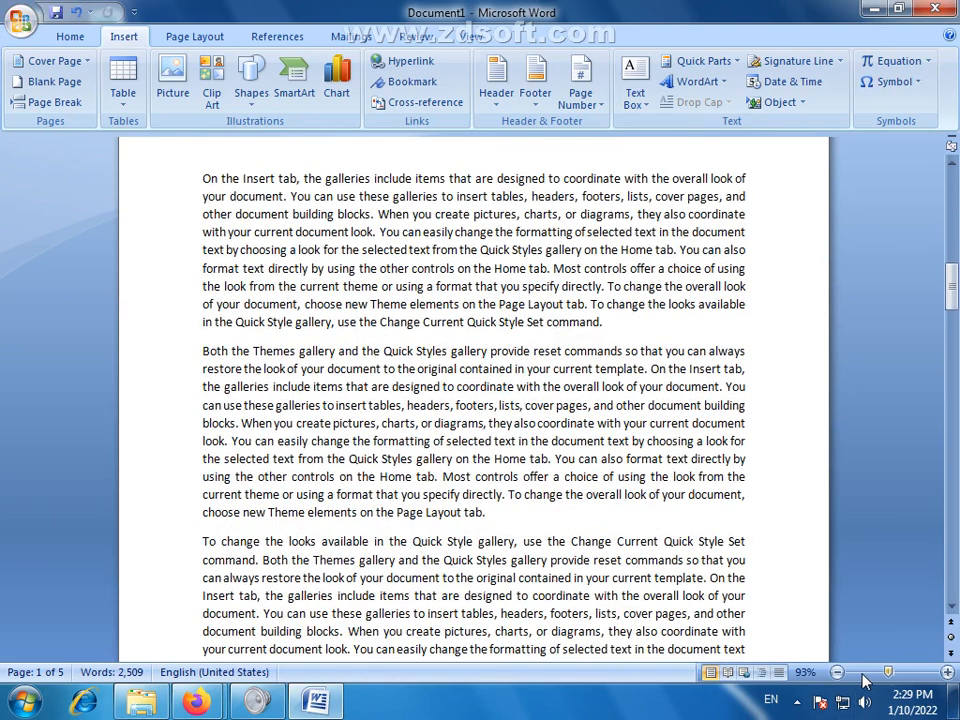
left_click(864, 678)
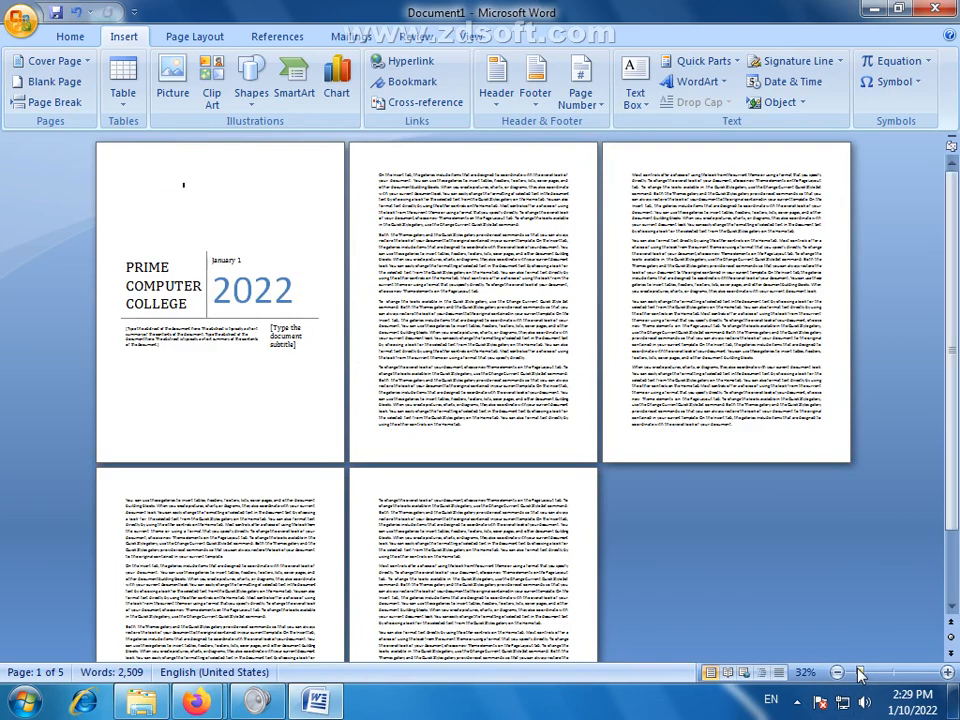
Switch the cover page to the Contrast design and after that to the Cubicles design.
left_click(88, 62)
left_click(199, 315)
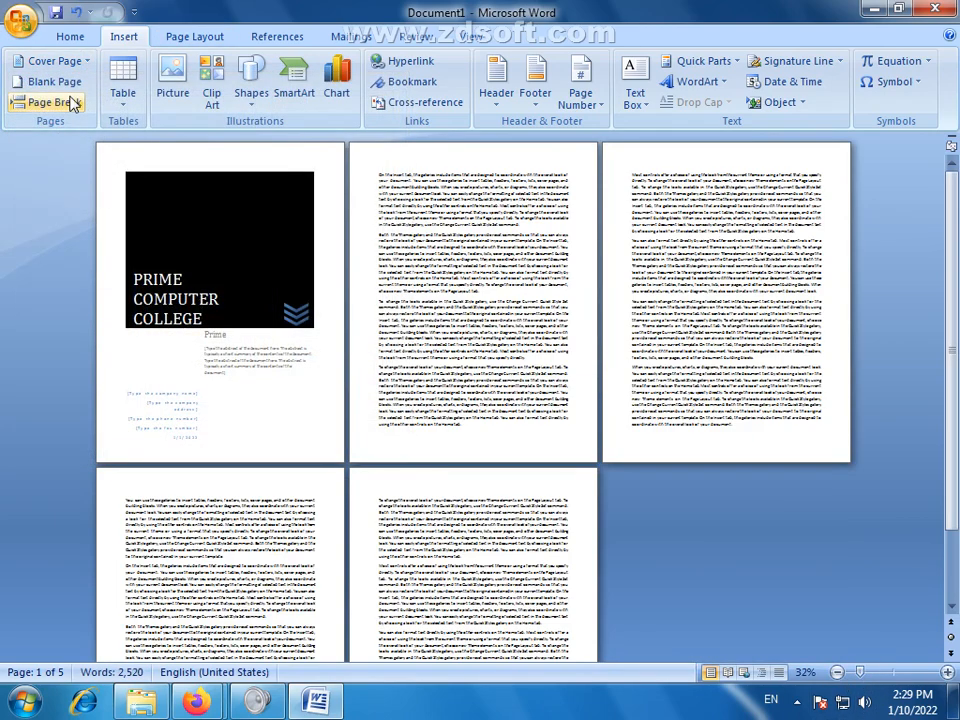
left_click(86, 62)
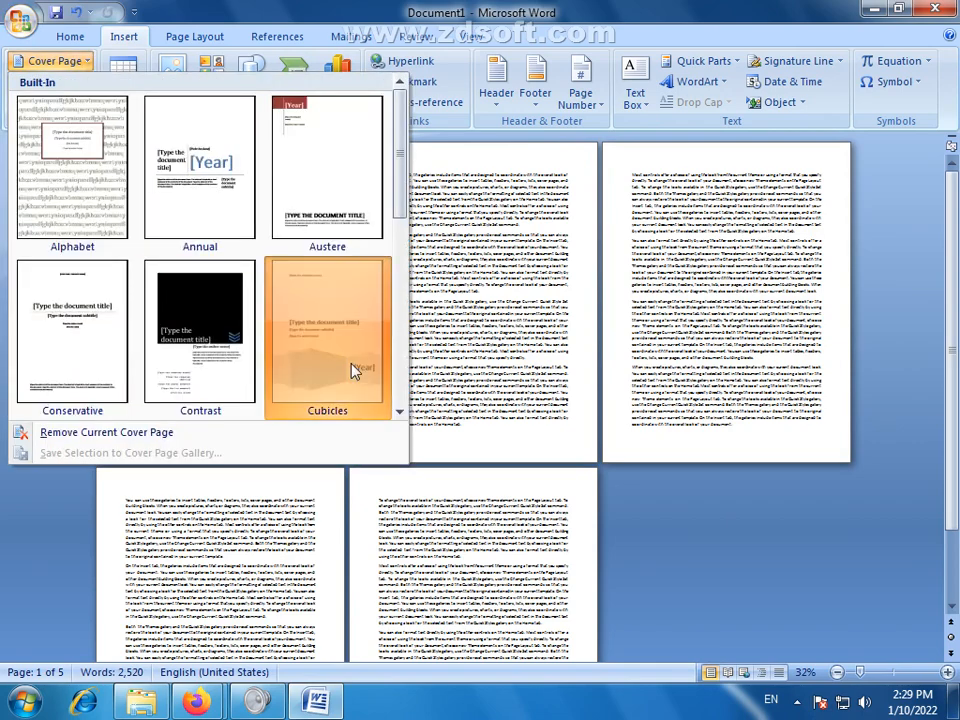
left_click(351, 370)
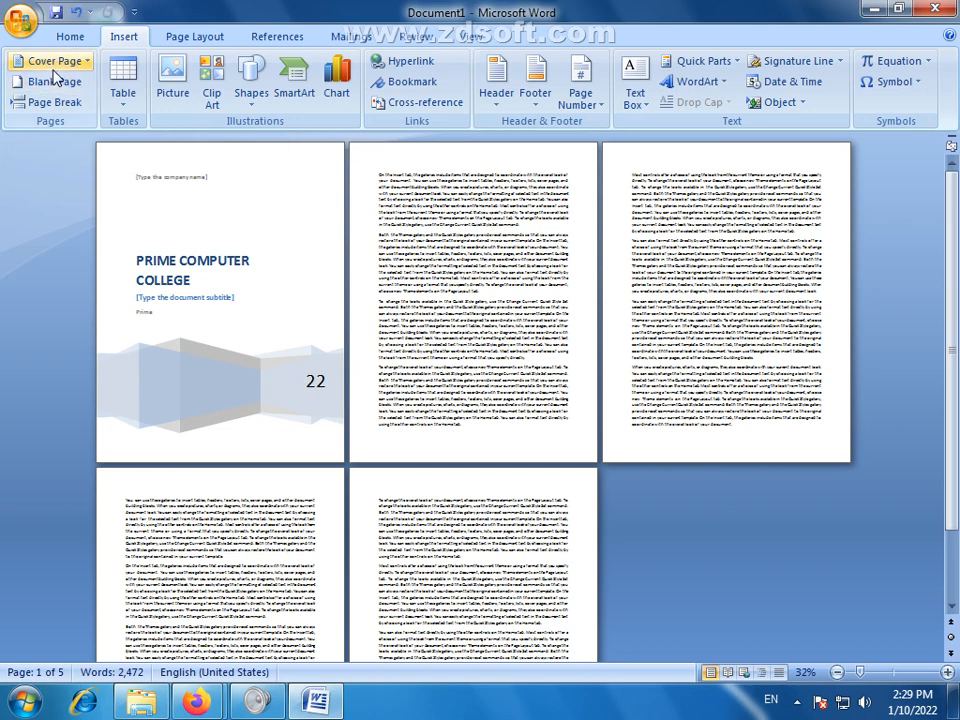
Remove the current cover page from the document.
left_click(88, 61)
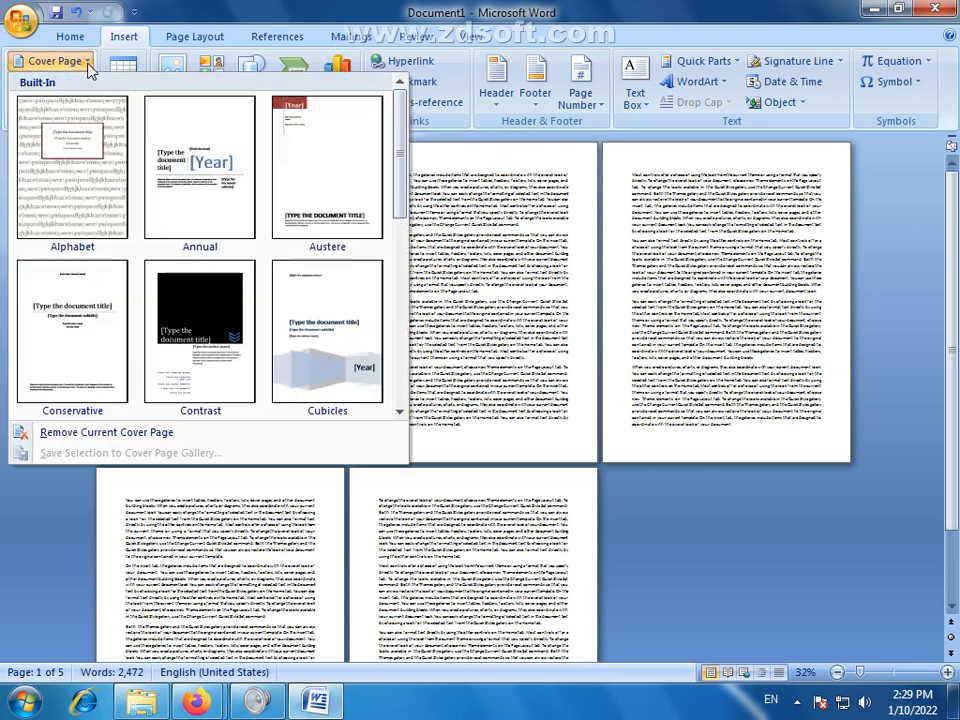
left_click(132, 440)
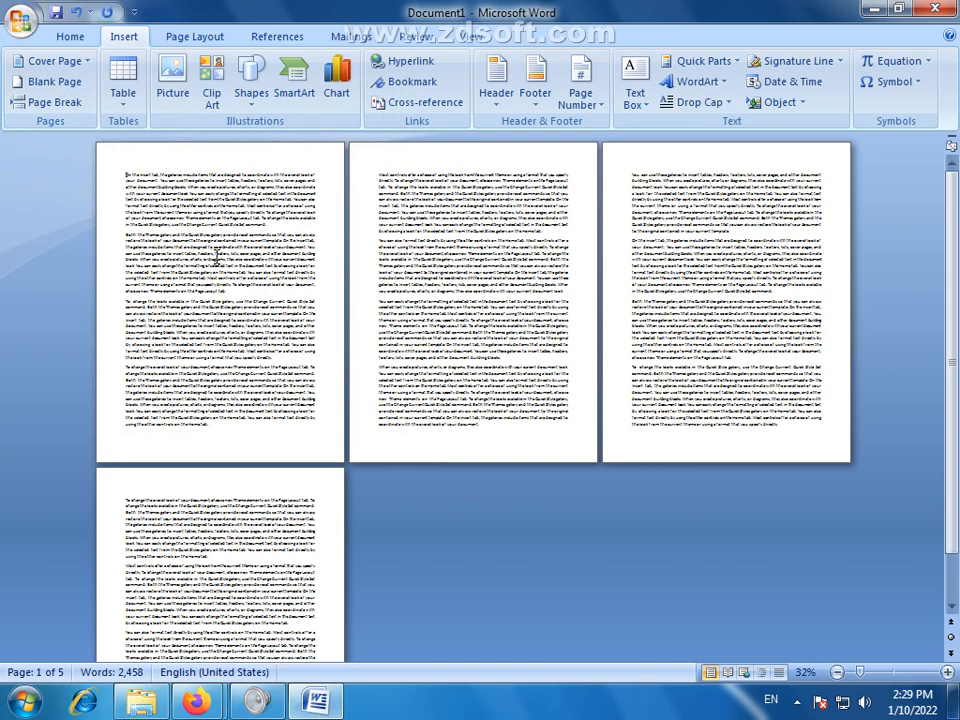
left_click(886, 673)
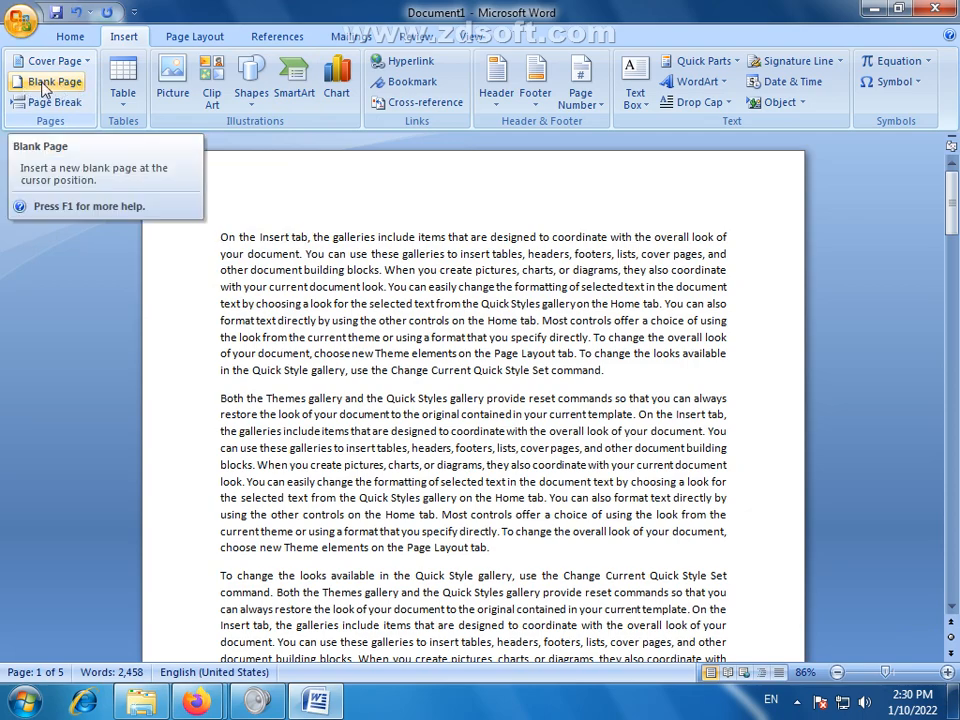
Add empty paragraphs after the document's last paragraph to reach a new page, and revert them.
scroll(555, 336, "down", 20)
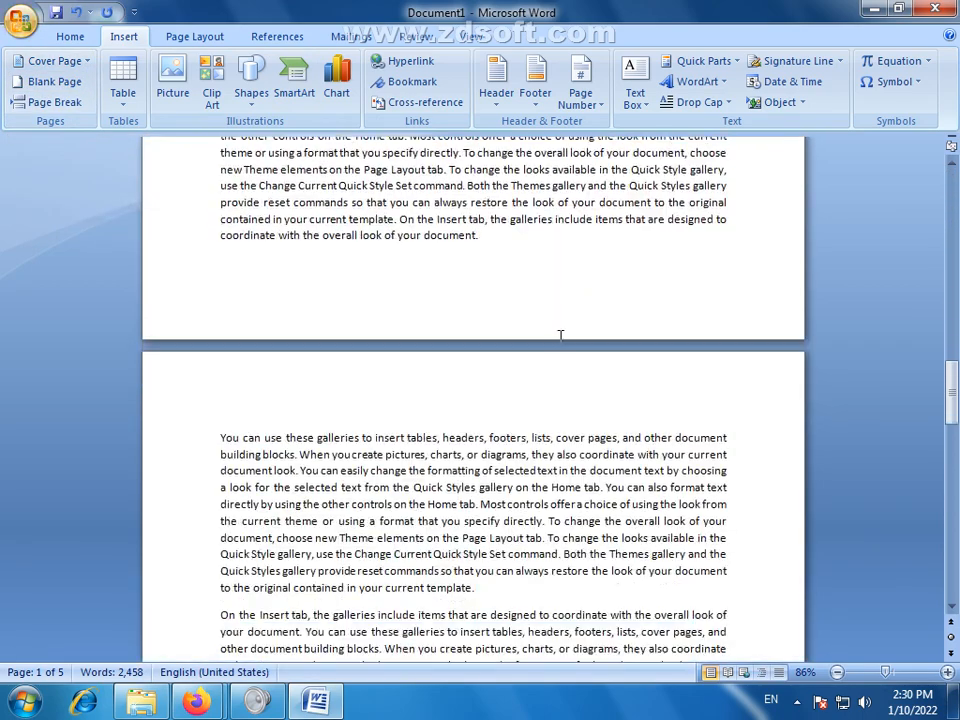
scroll(560, 335, "down", 20)
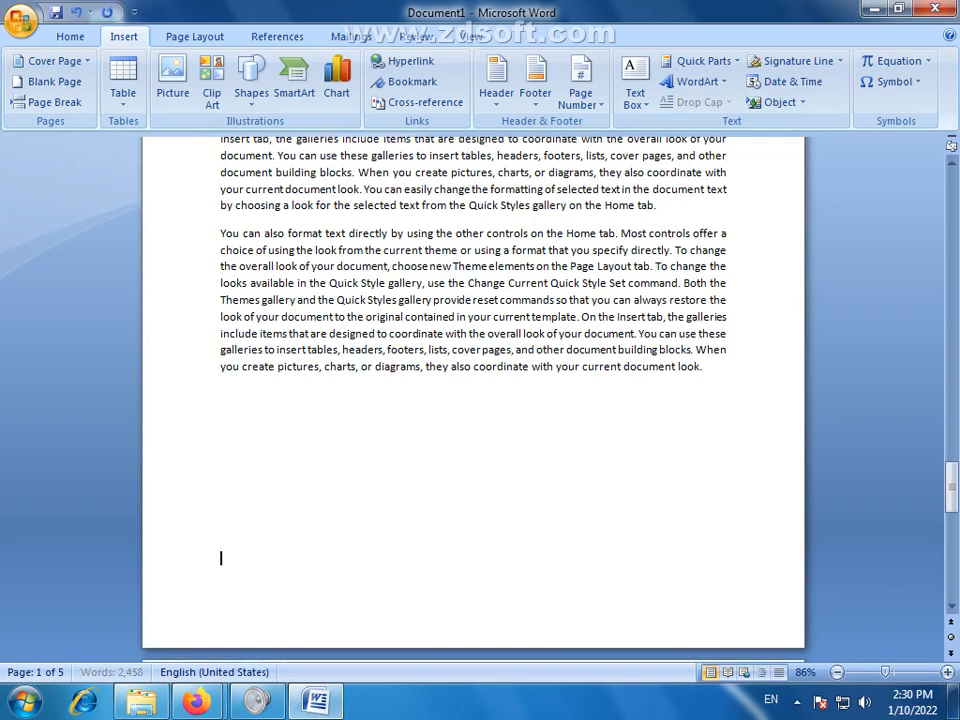
key("Return")
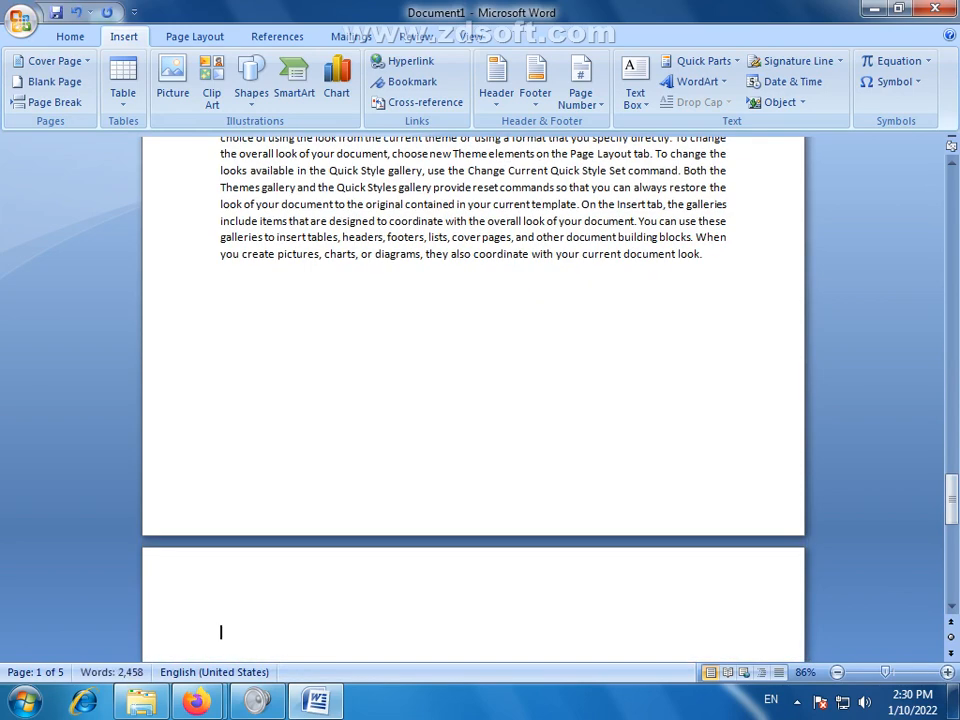
scroll(684, 448, "down", 5)
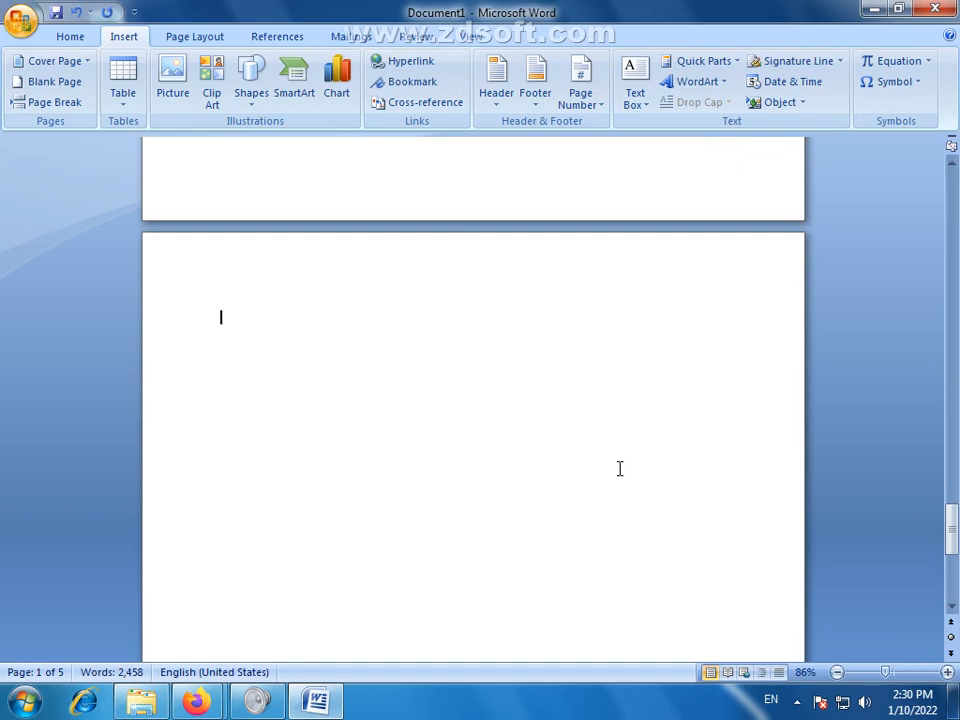
key("BackSpace")
scroll(639, 375, "up", 3)
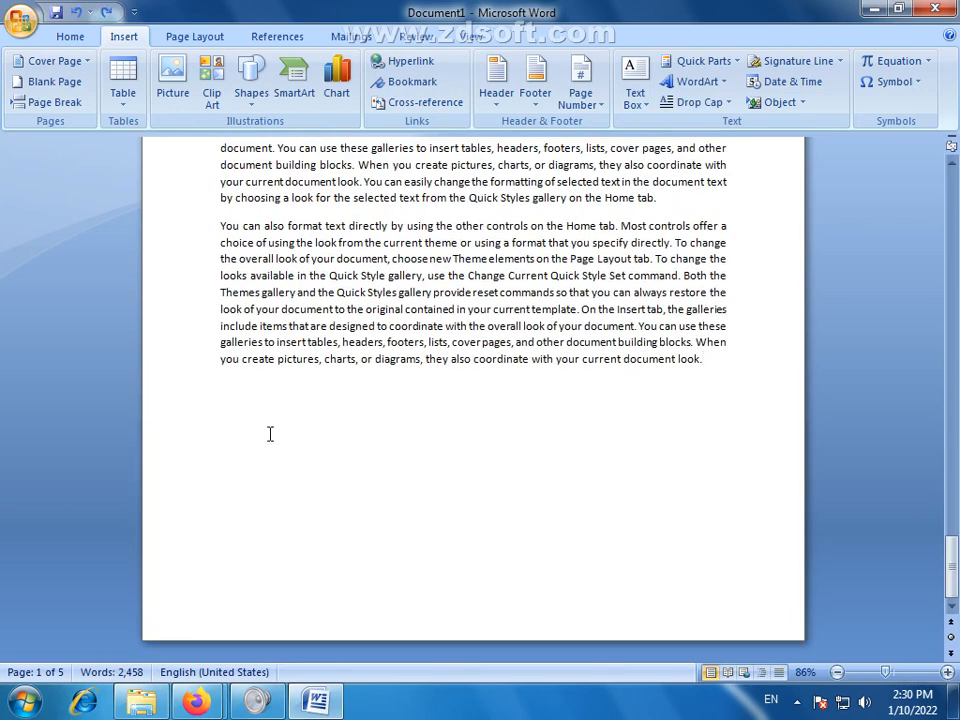
Insert several blank pages after the document's last paragraph, with multiple pages in view.
left_click(40, 82)
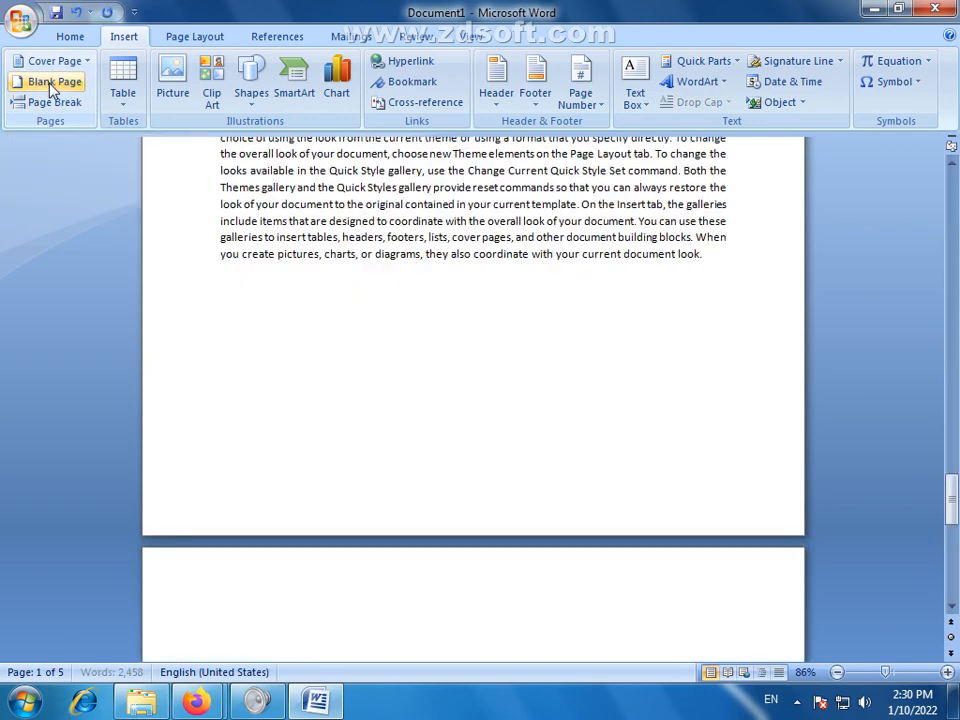
left_click(837, 672)
left_click(837, 672)
left_click(837, 672)
left_click(837, 672)
left_click(837, 672)
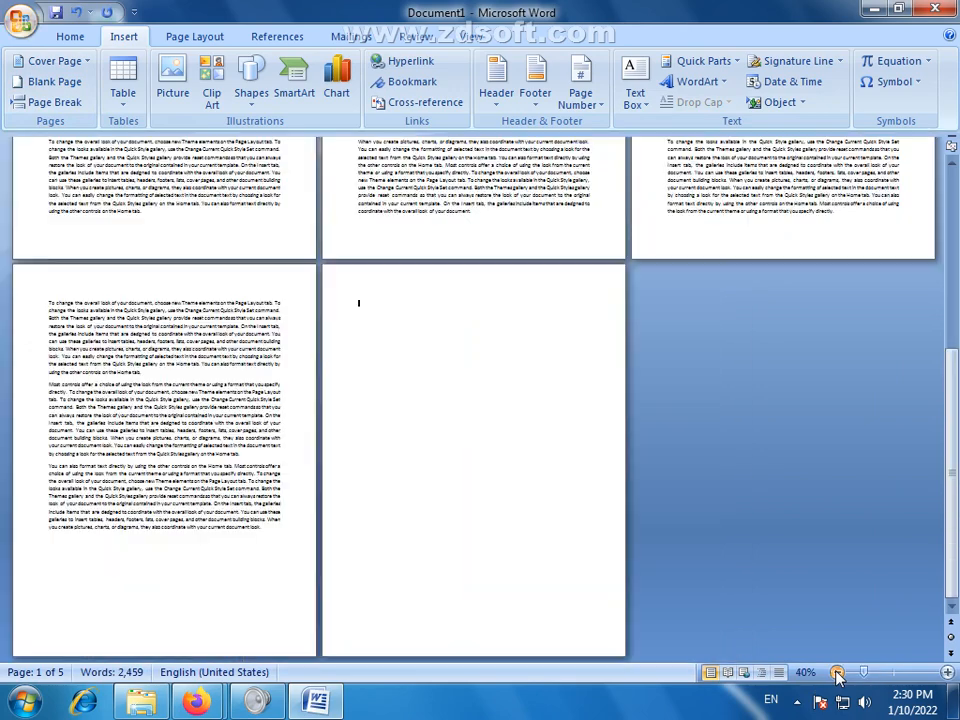
left_click(50, 82)
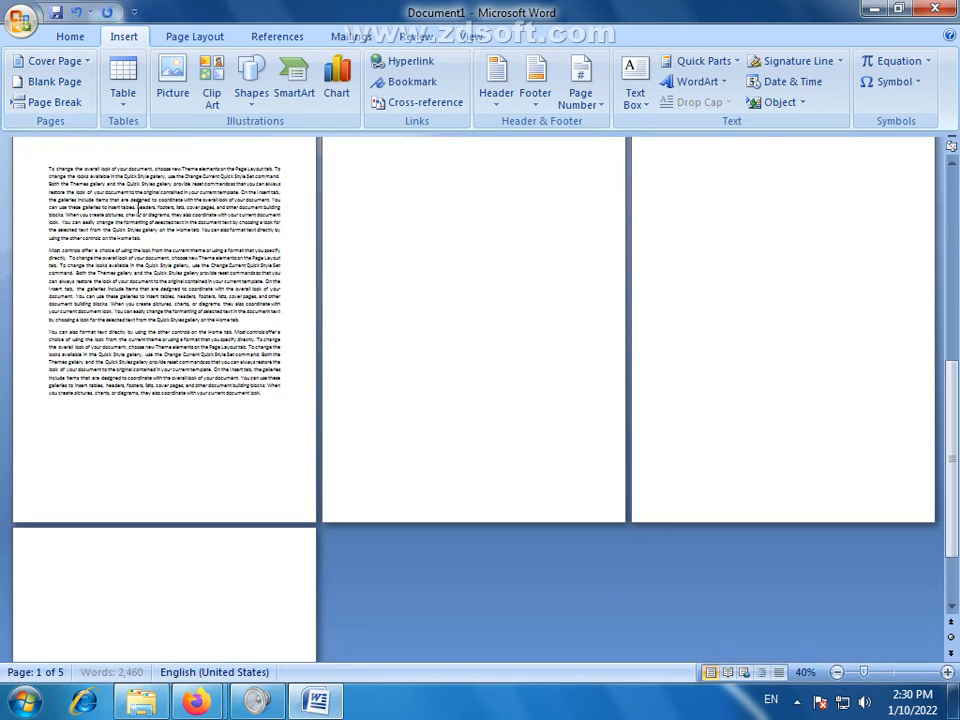
left_click(46, 85)
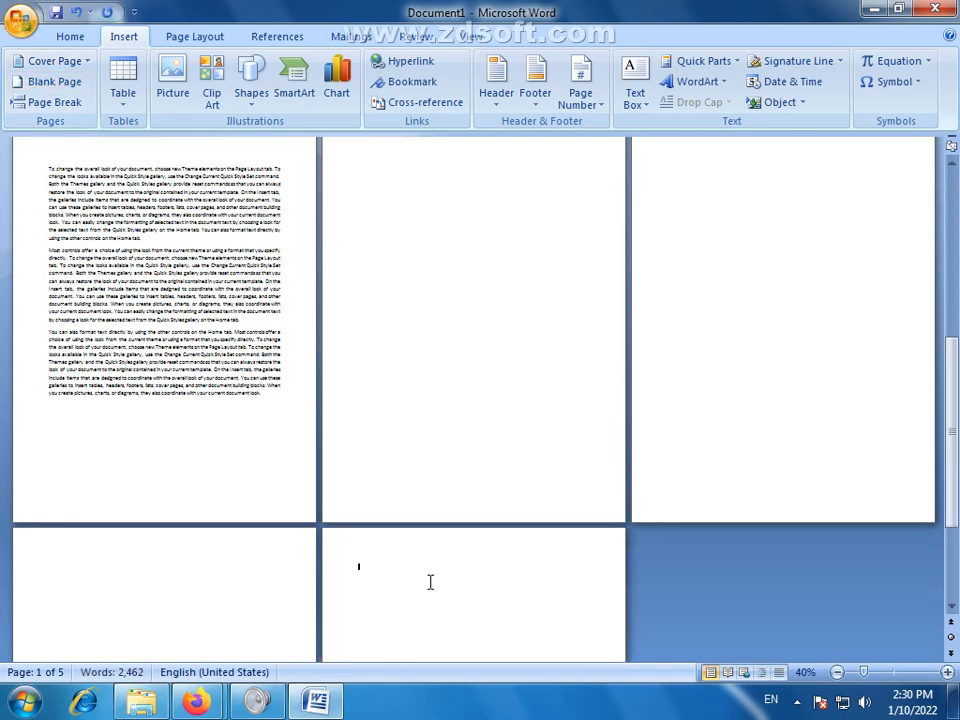
Undo the blank page insertions at the end of the document.
key("ctrl+z")
key("ctrl+z")
key("ctrl+z")
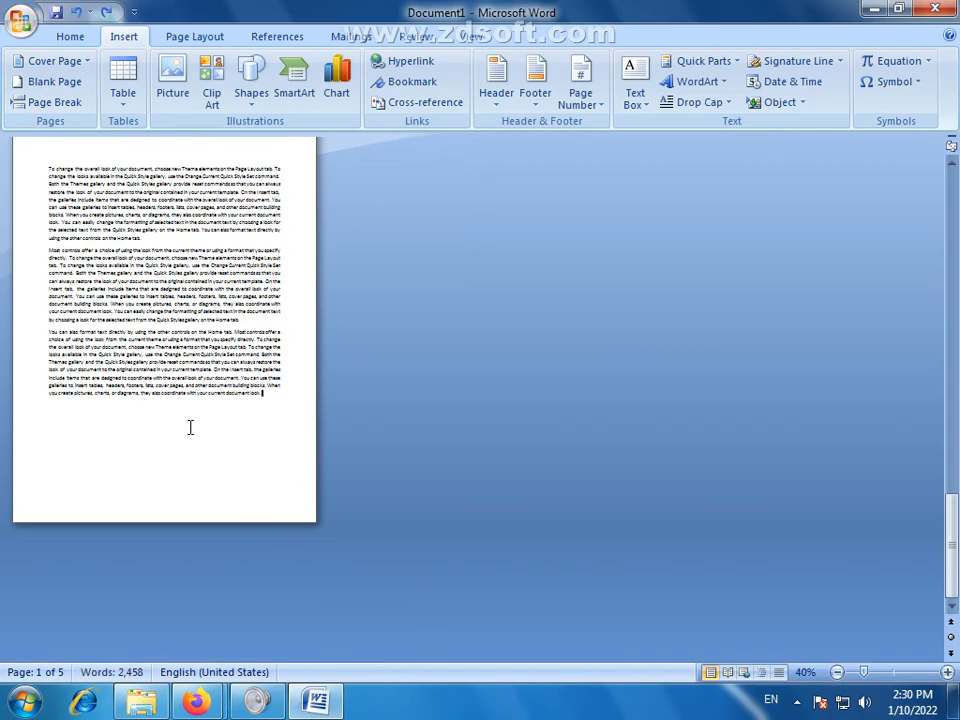
Examine the paragraphs on the first page, marking out the last two.
scroll(66, 431, "up", 3)
scroll(66, 431, "up", 5)
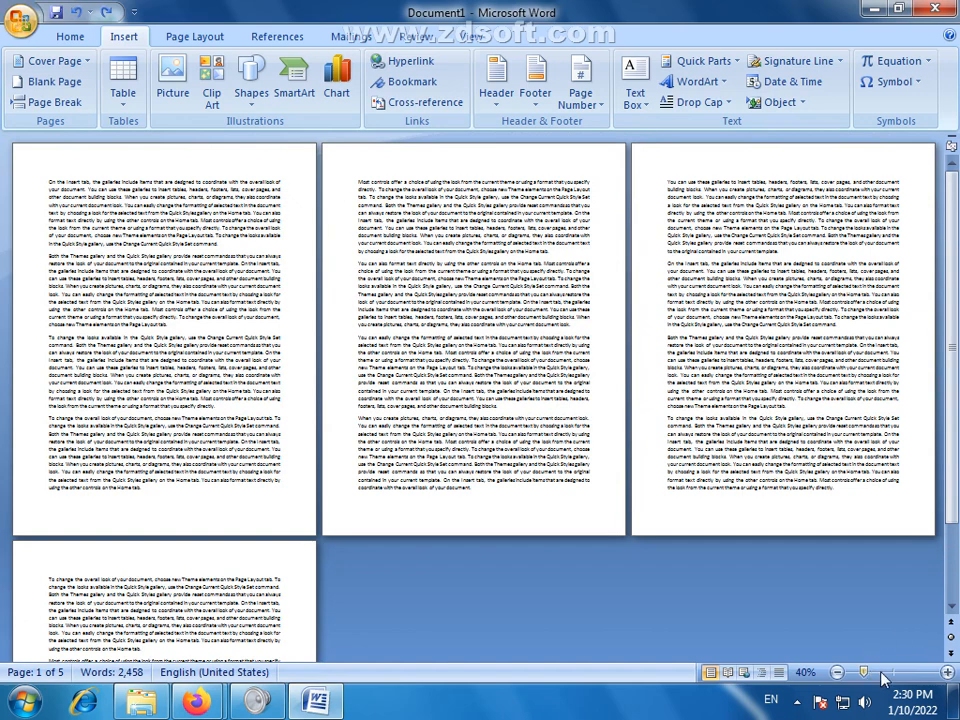
scroll(700, 490, "up", 4, "ctrl")
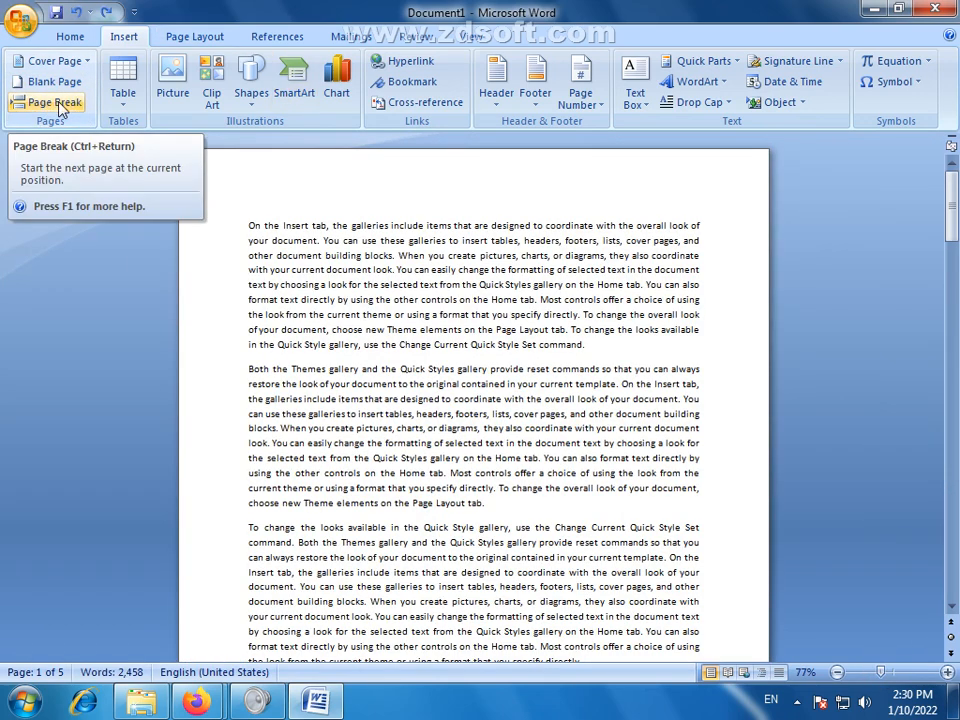
scroll(435, 245, "down", 8)
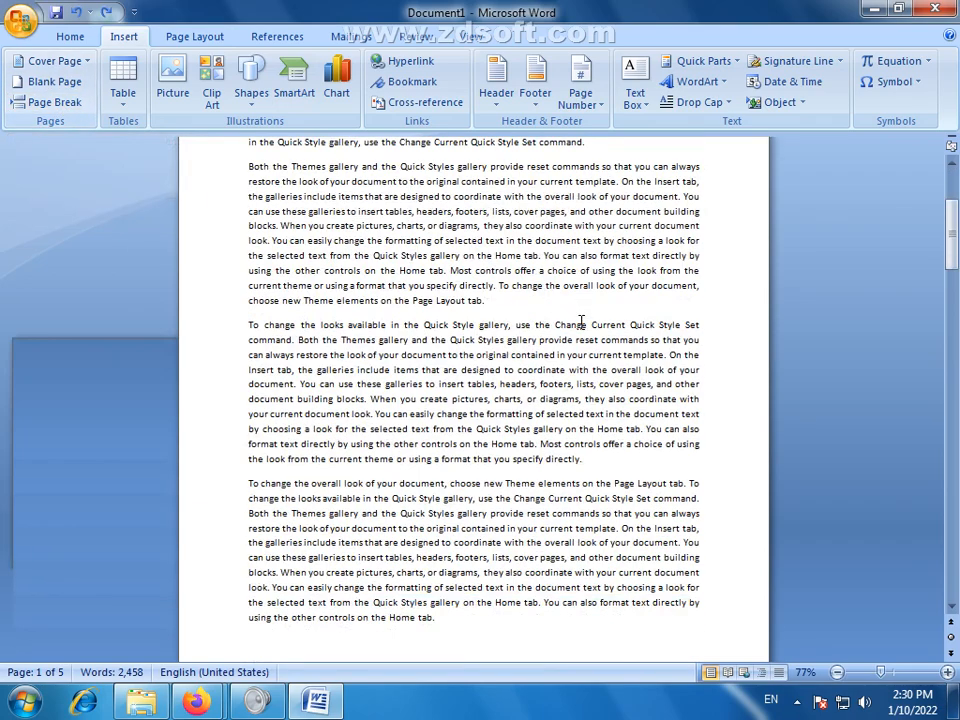
scroll(573, 335, "up", 6)
scroll(571, 337, "up", 3)
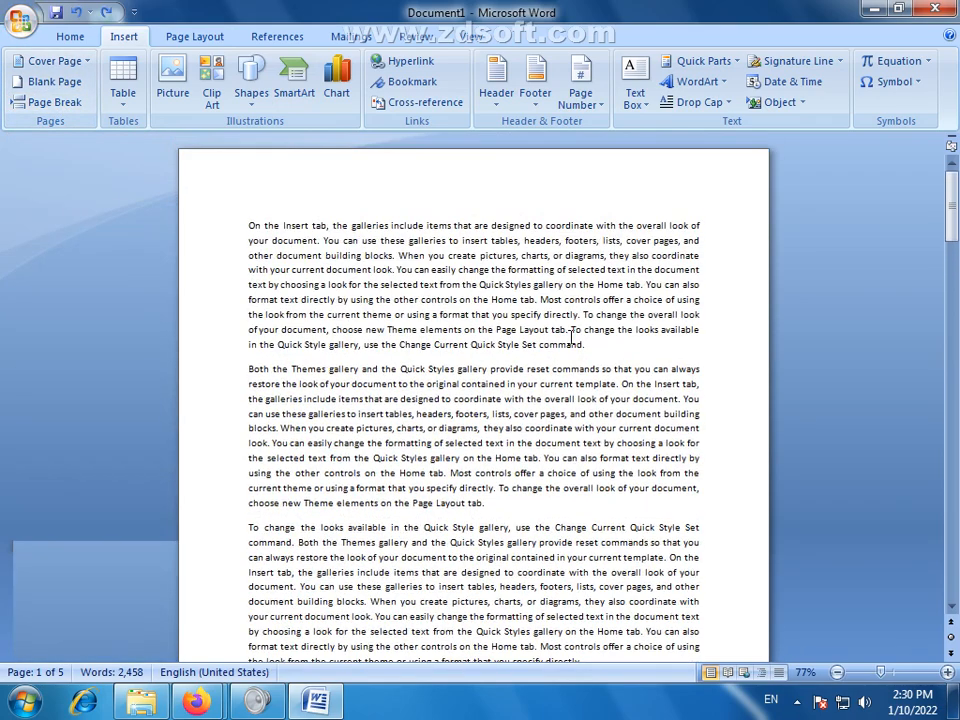
scroll(571, 338, "down", 3)
scroll(502, 401, "up", 2)
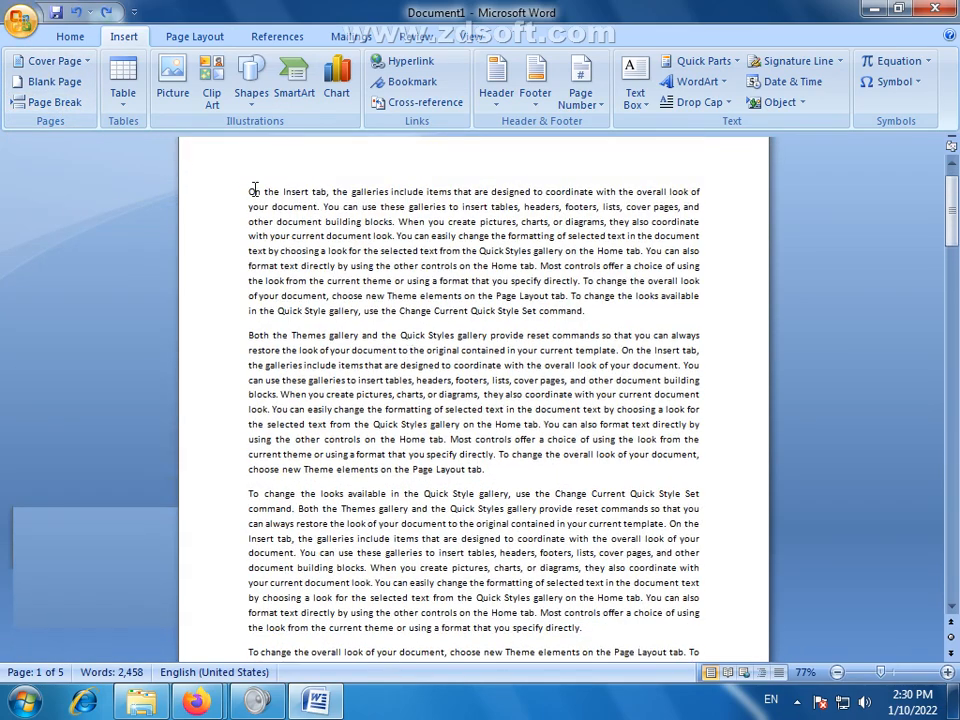
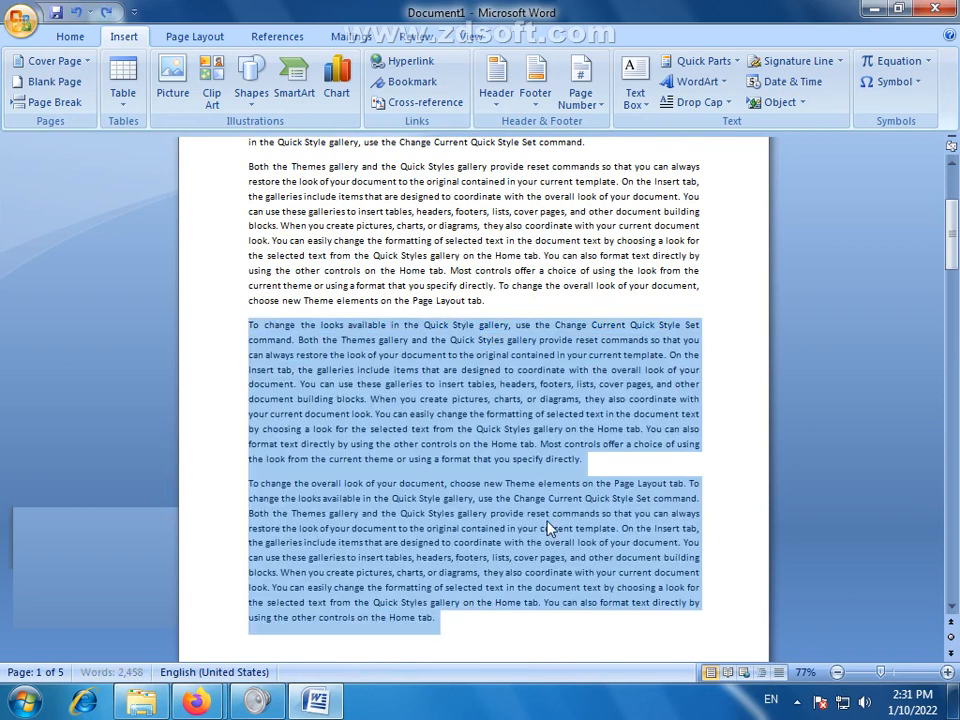
left_click(512, 413)
Push the first page's last two paragraphs onto the next page with empty paragraphs after the second paragraph, and undo it.
left_click(503, 300)
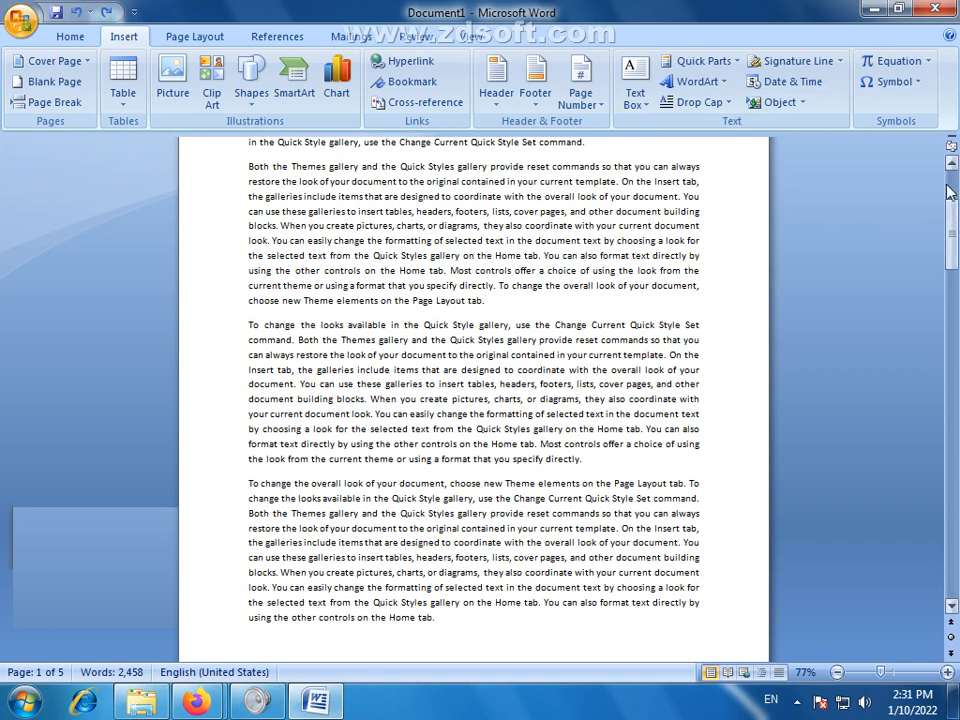
left_click_drag(951, 224, 956, 234)
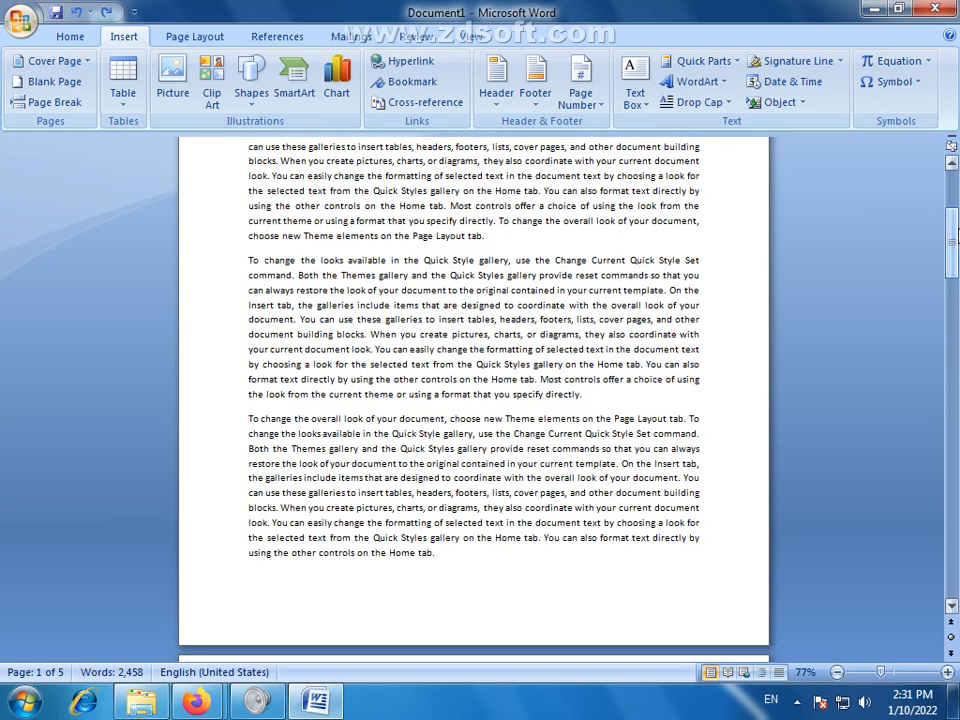
key("Return")
key("Return")
key("Return")
key("Return")
key("Return")
key("Return")
key("Return")
key("Return")
key("Return")
key("Return")
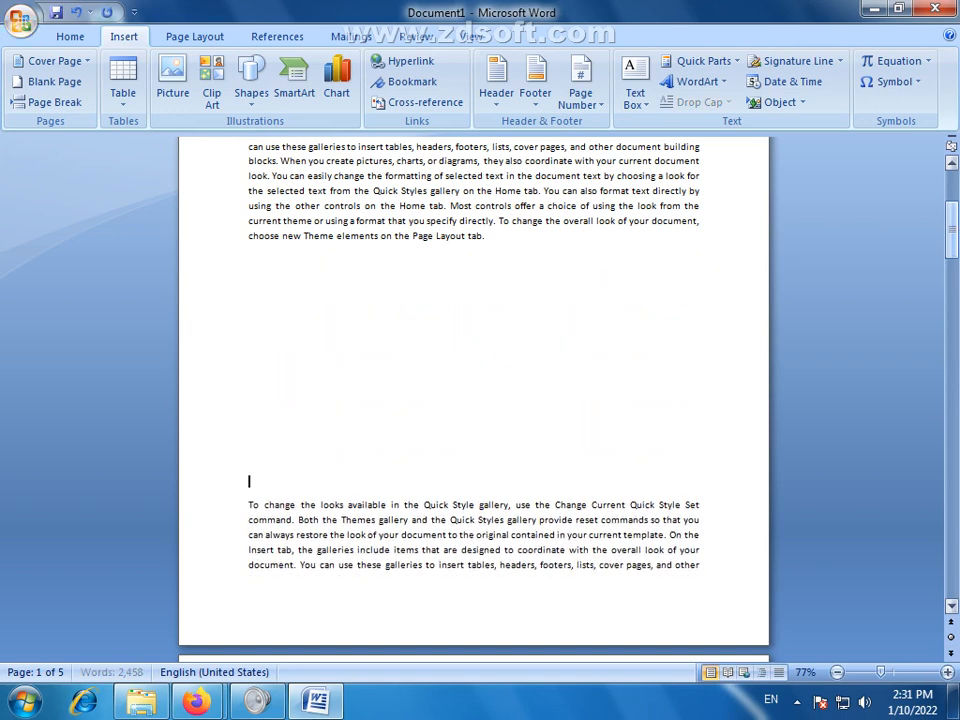
key("Return")
key("Return")
key("Return")
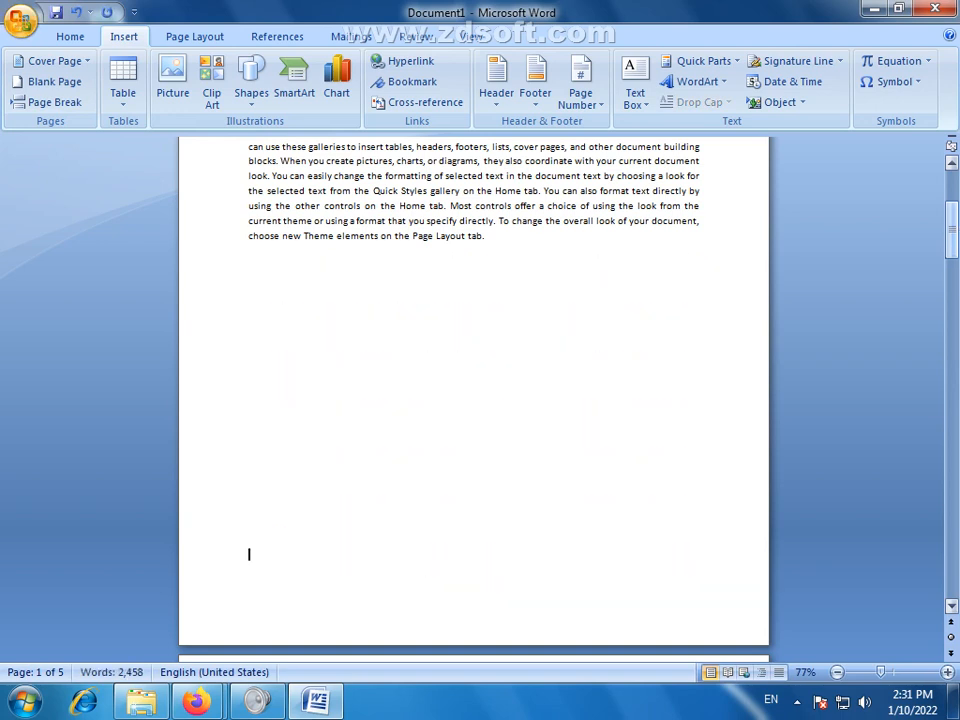
key("ctrl+z")
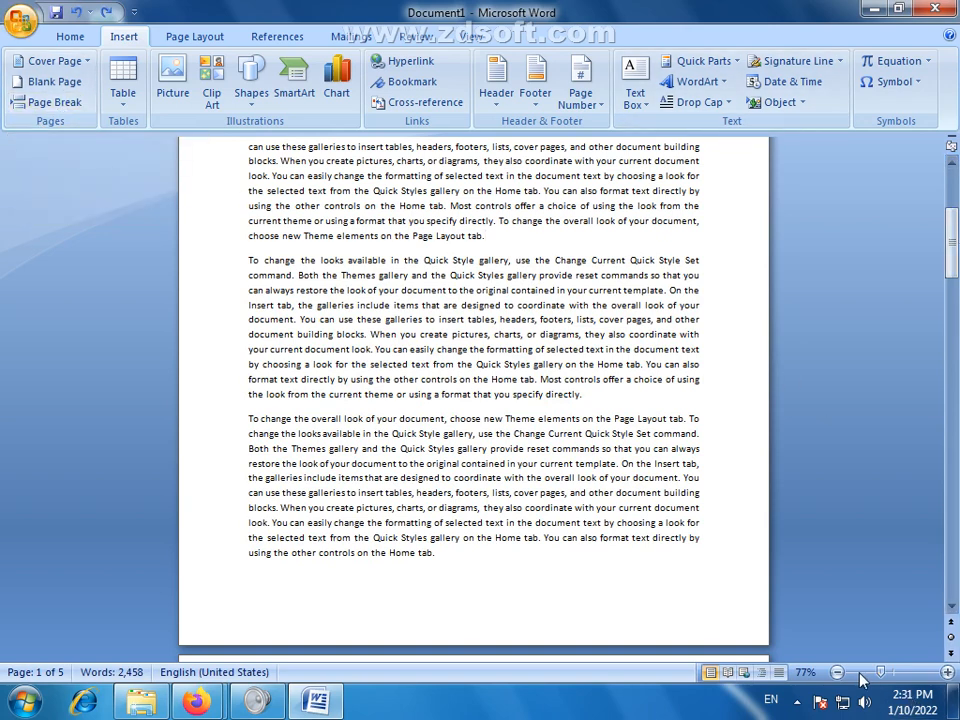
Insert page breaks after the second paragraph on page two and after the second paragraph on page three, with multiple pages in view.
scroll(646, 510, "down", 5, "ctrl")
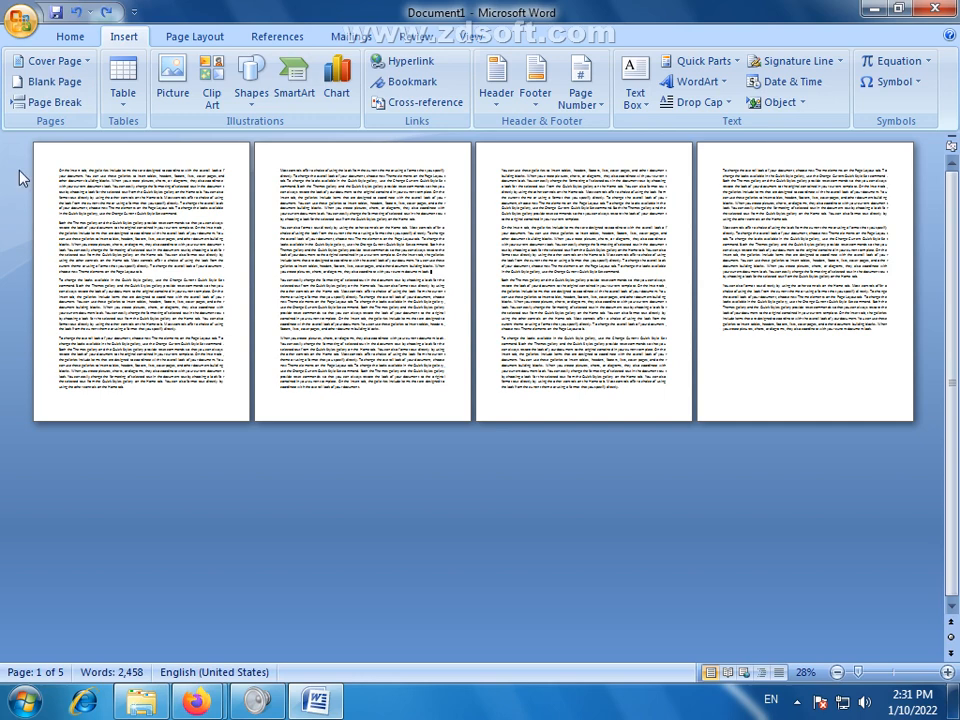
left_click(53, 104)
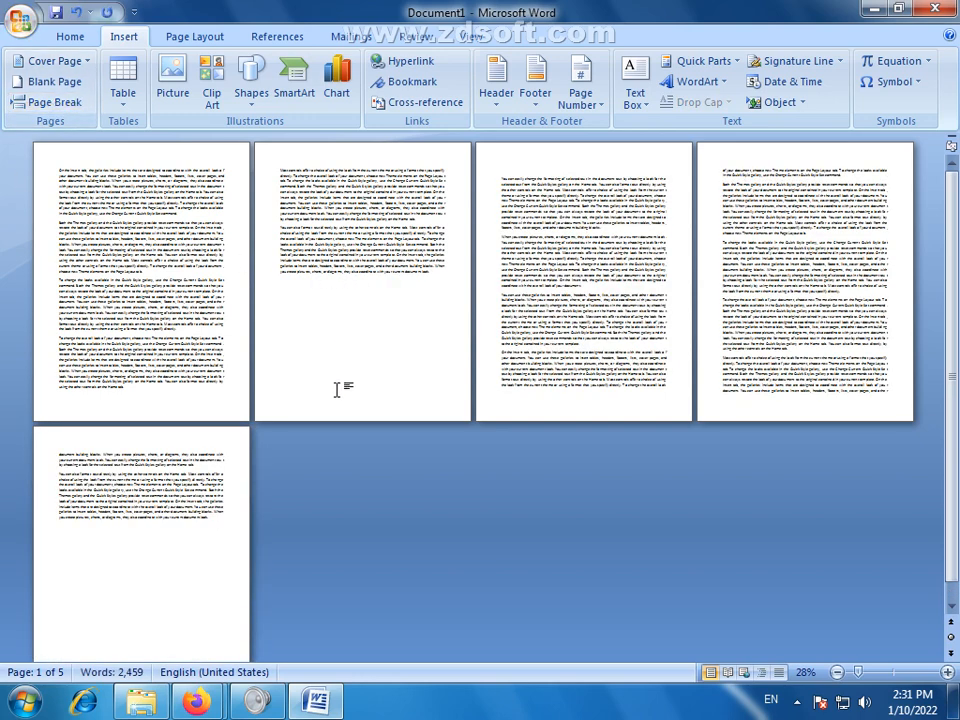
left_click(337, 323)
left_click(618, 290)
left_click(56, 103)
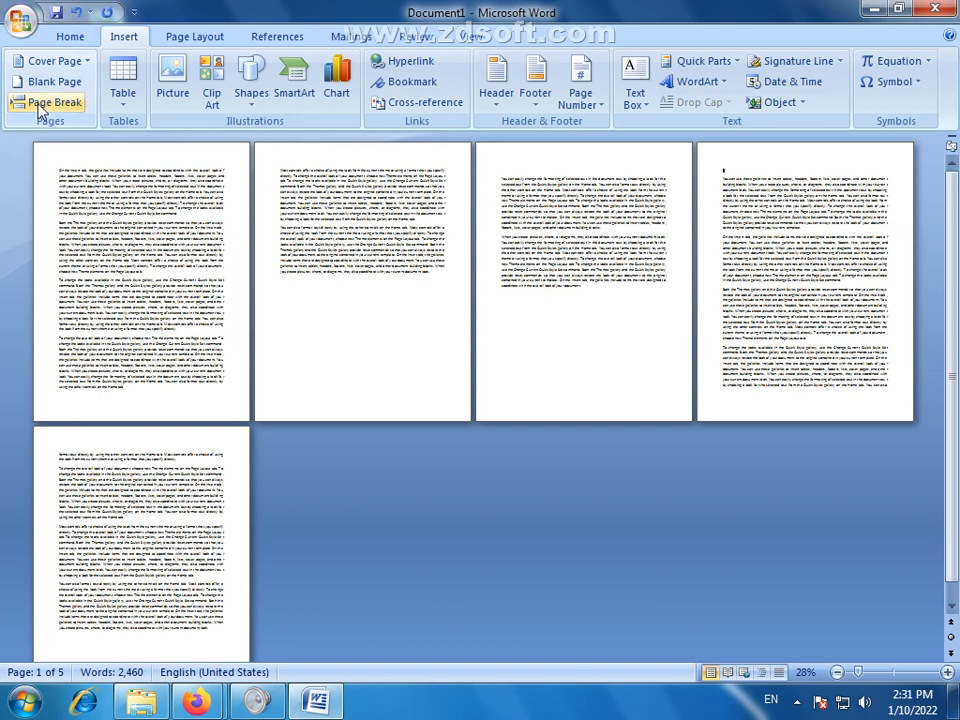
Examine the available page break and section break options without applying any.
left_click(201, 37)
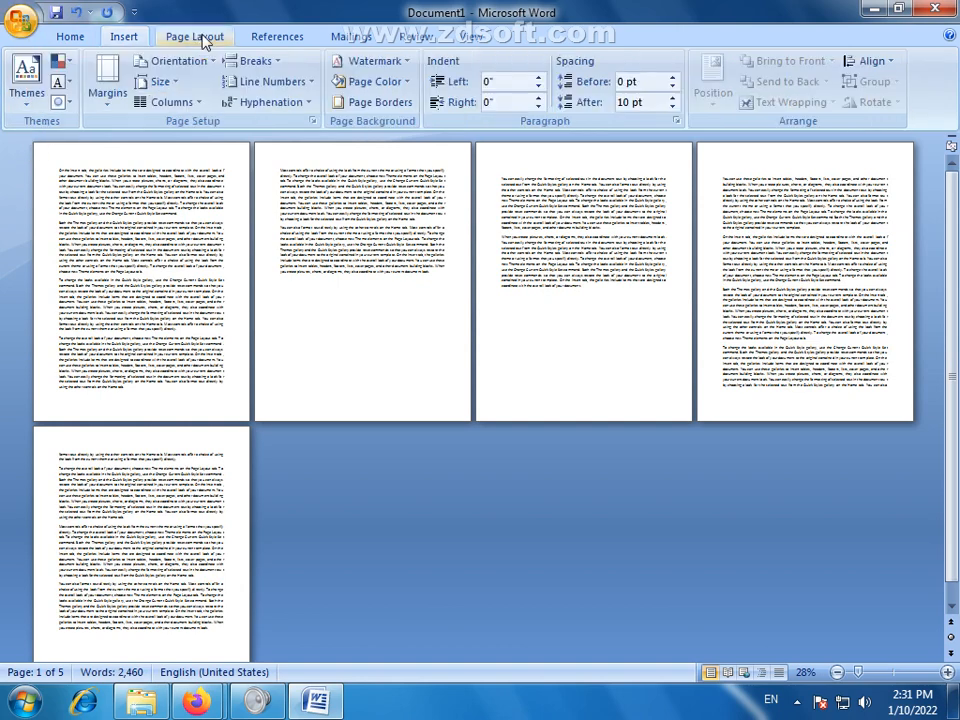
left_click(277, 63)
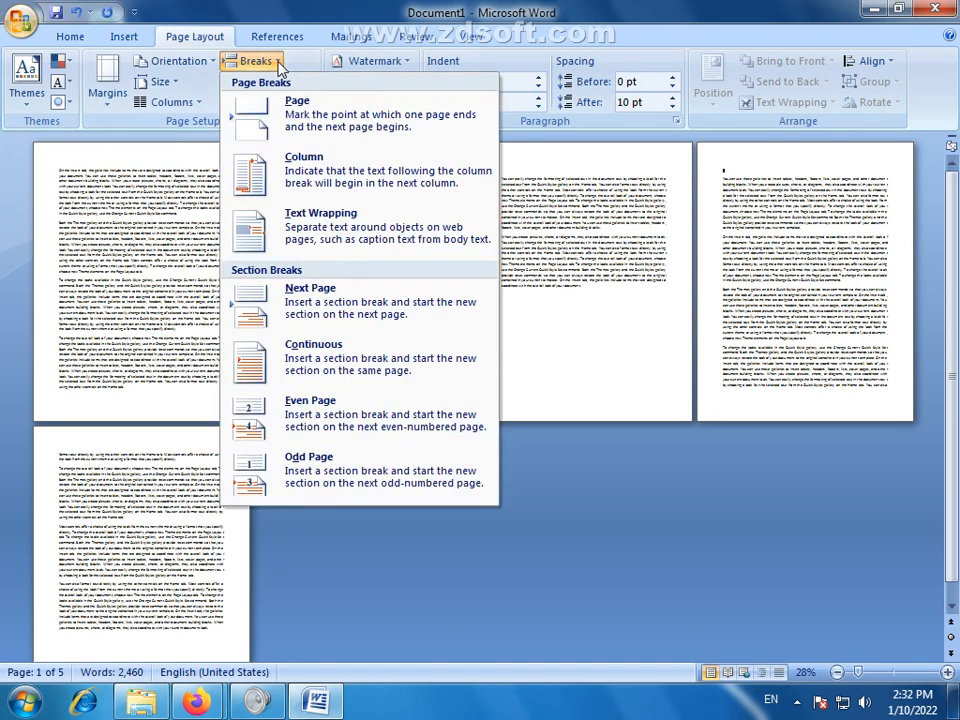
left_click(171, 37)
left_click(118, 40)
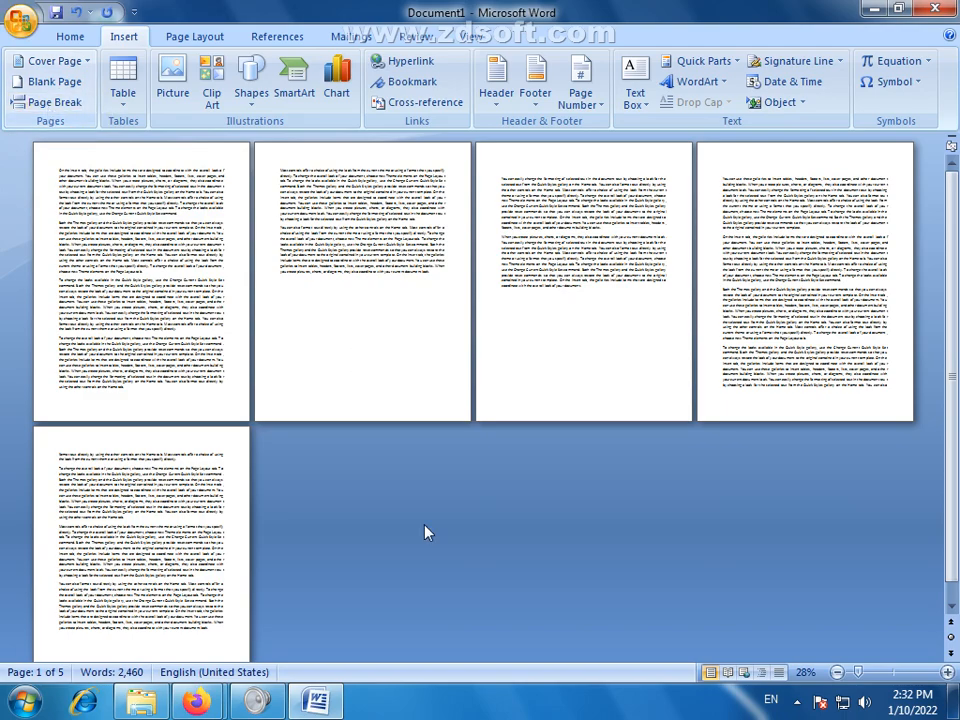
Return to the document's first page at 96% zoom and look through the table insertion options, including the Quick Tables.
left_click(893, 676)
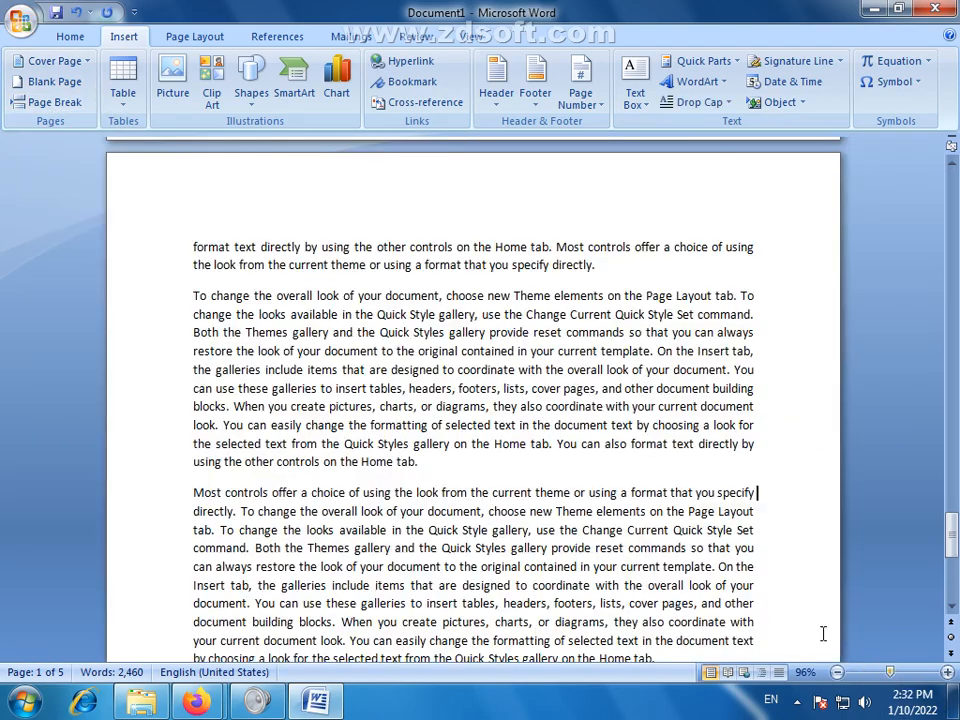
scroll(955, 497, "up", 8)
left_click_drag(955, 497, 955, 190)
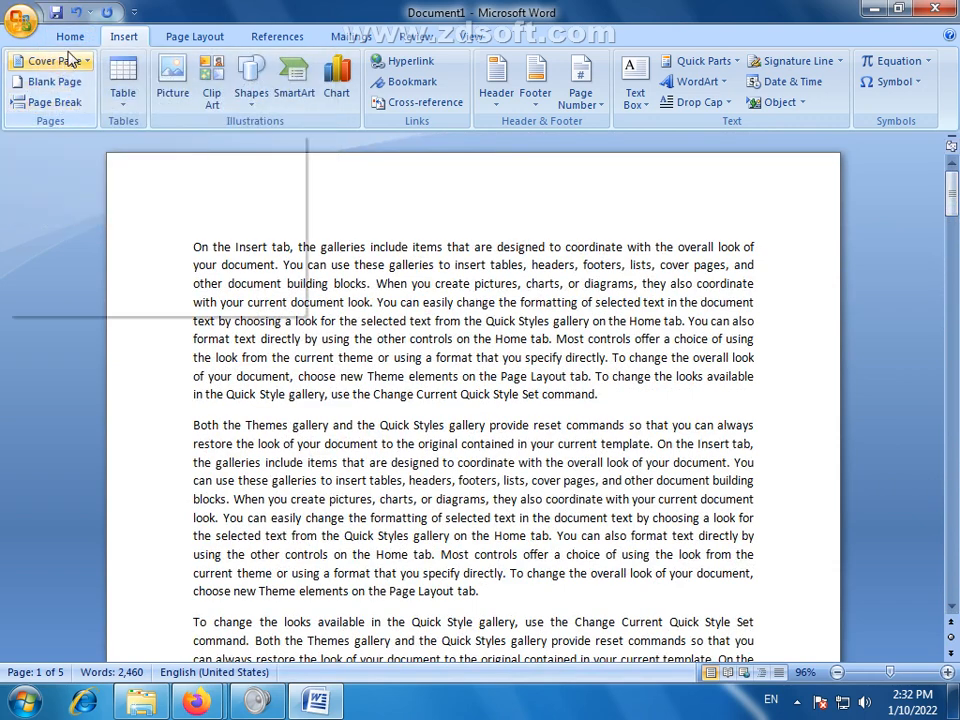
left_click(126, 112)
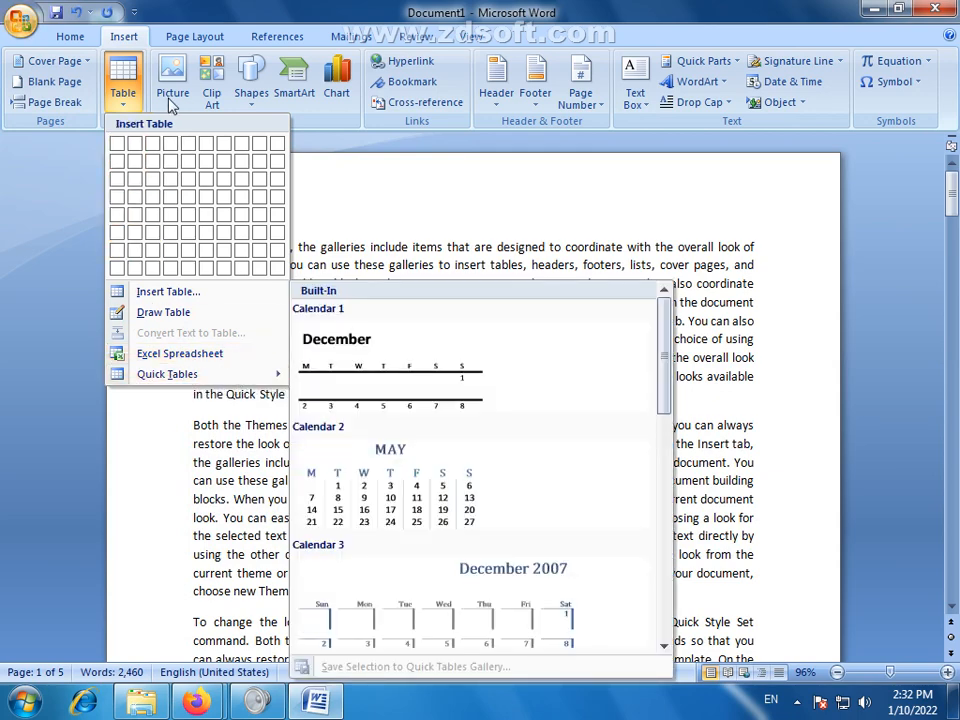
left_click(120, 534)
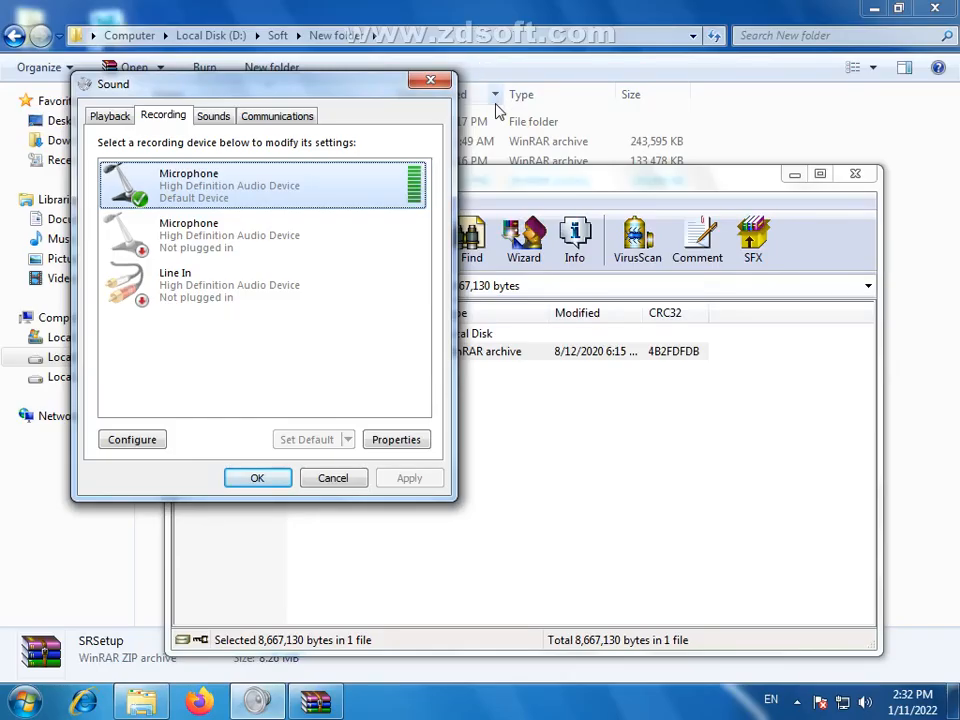
Switch to the desktop and start Microsoft Word with a new blank document.
left_click(953, 700)
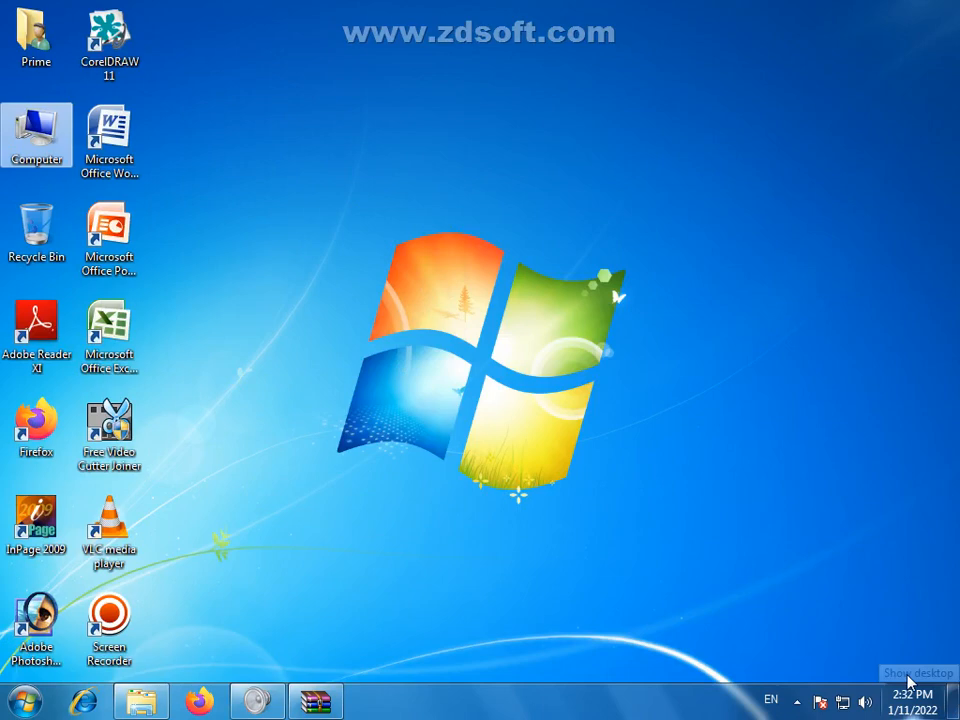
right_click(270, 263)
left_click(343, 321)
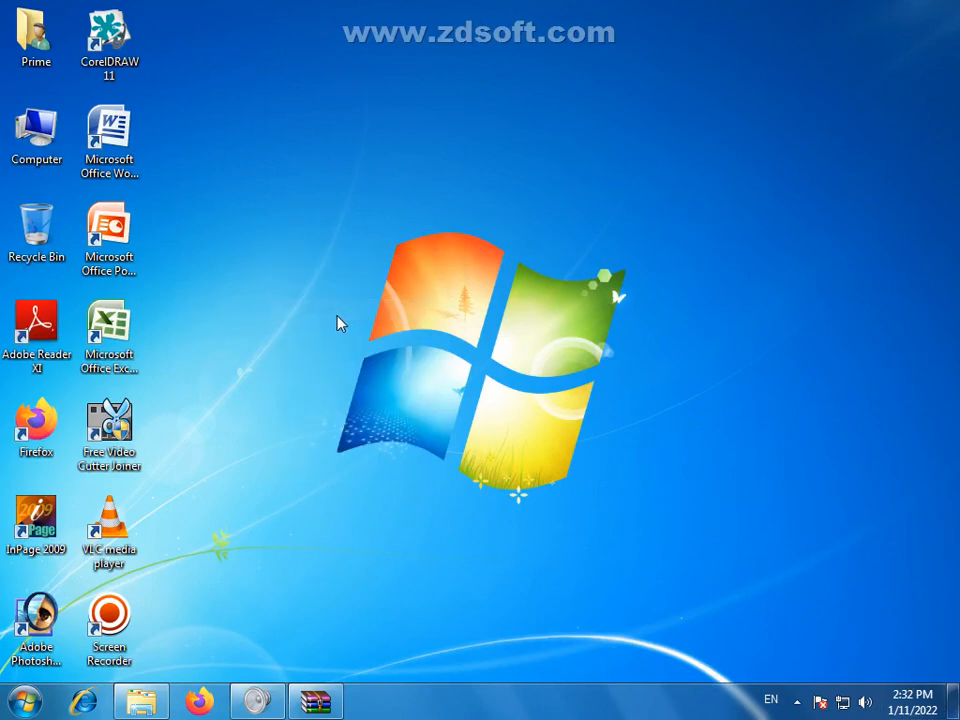
double_click(110, 135)
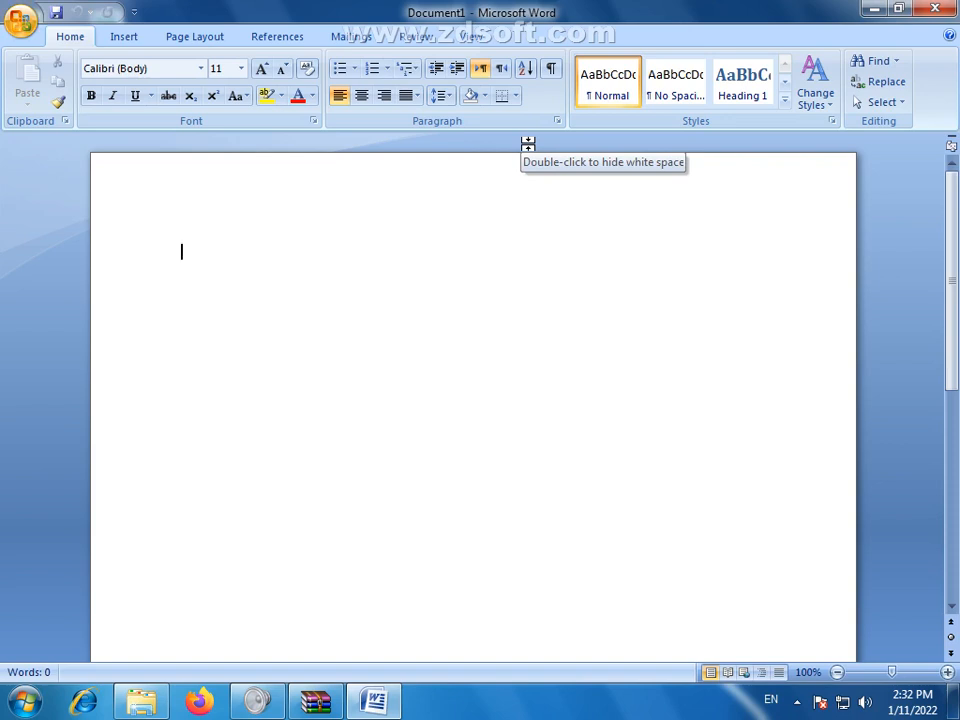
Preview a 1x1 table from the table size grid without inserting it.
left_click(124, 37)
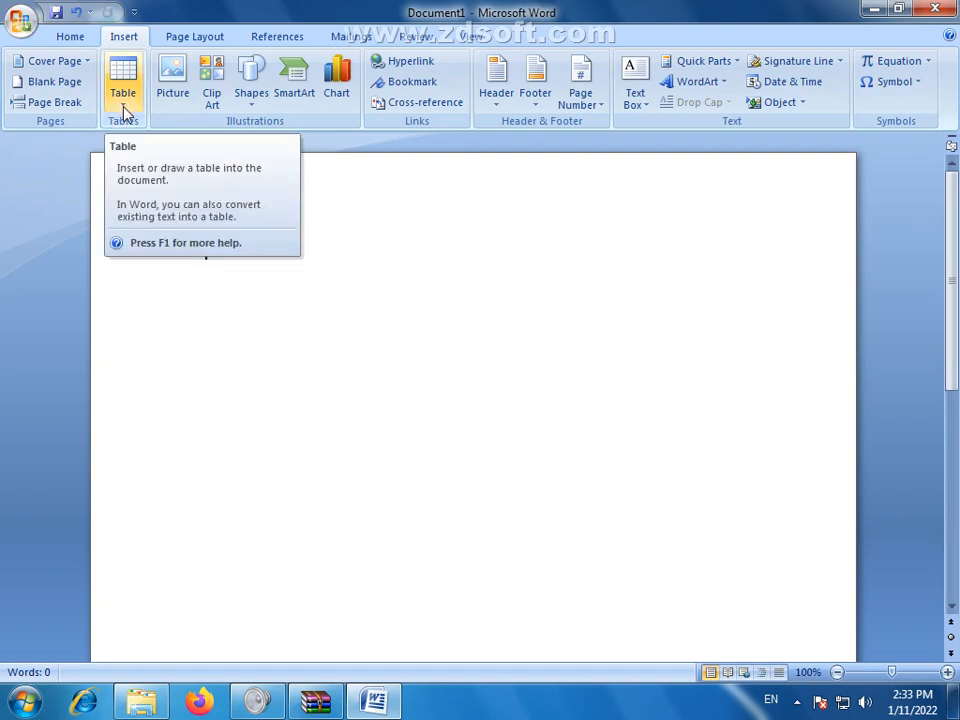
left_click(122, 108)
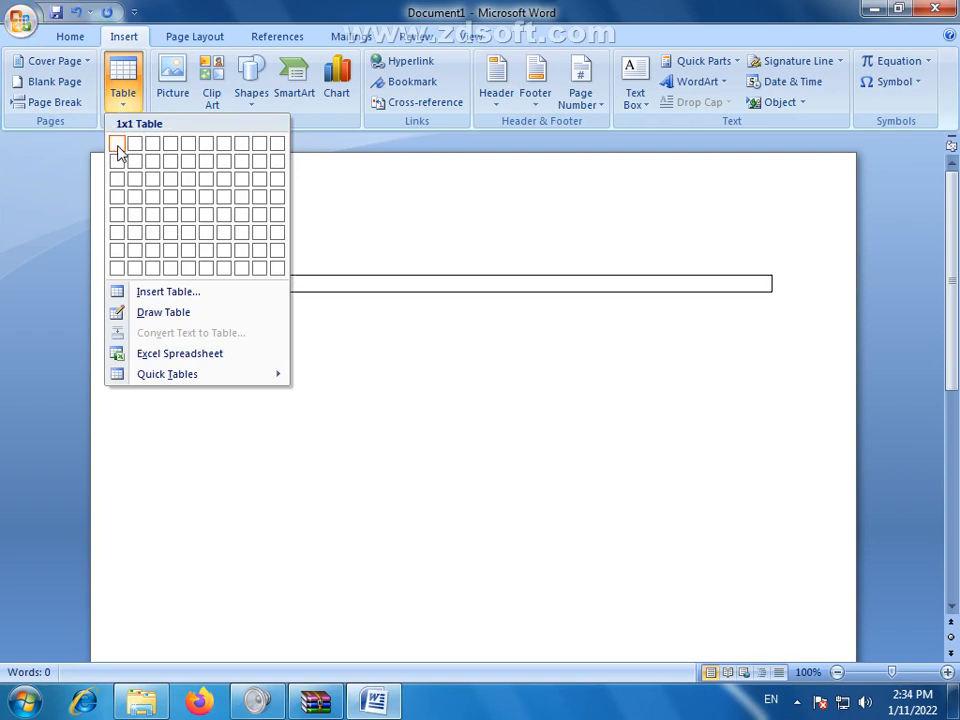
left_click(309, 263)
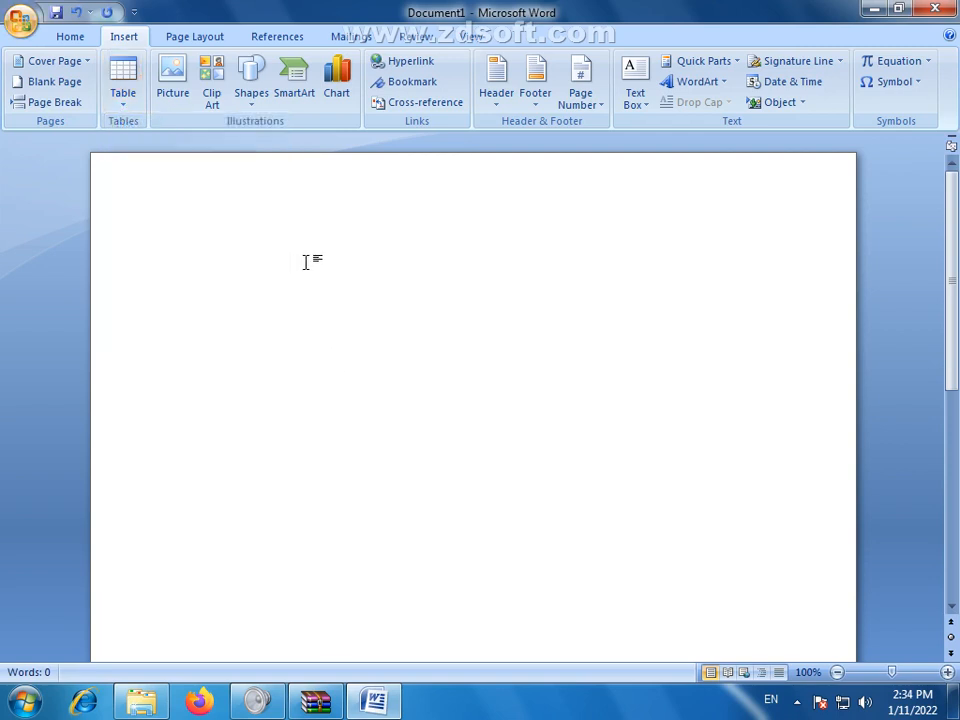
Generate two paragraphs of five sentences of sample text with =rand(2,5).
type("=rand")
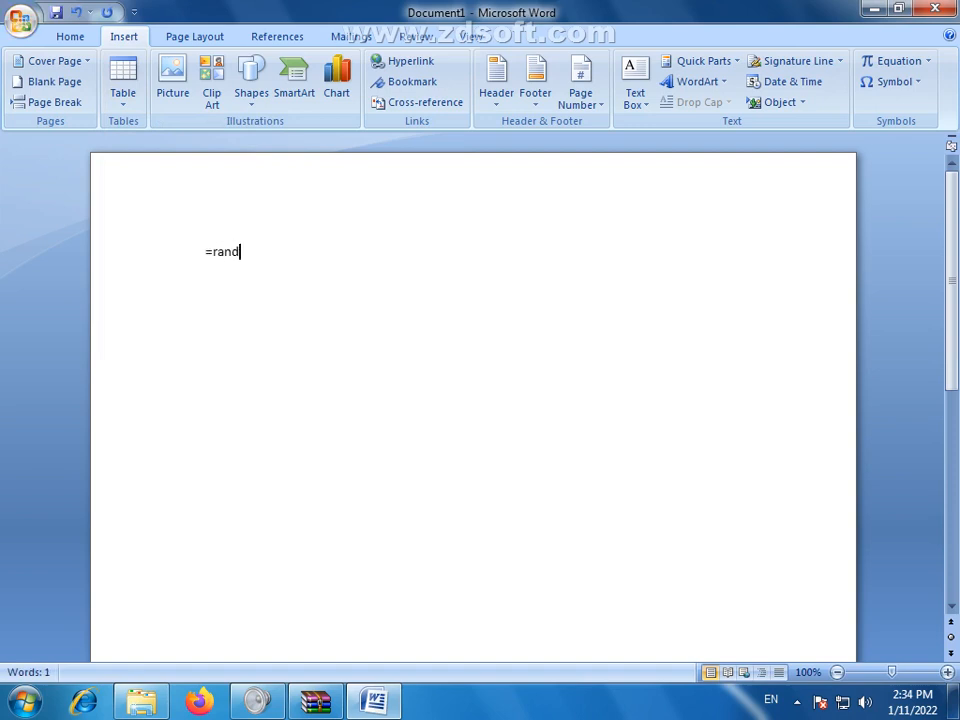
type("(2,5")
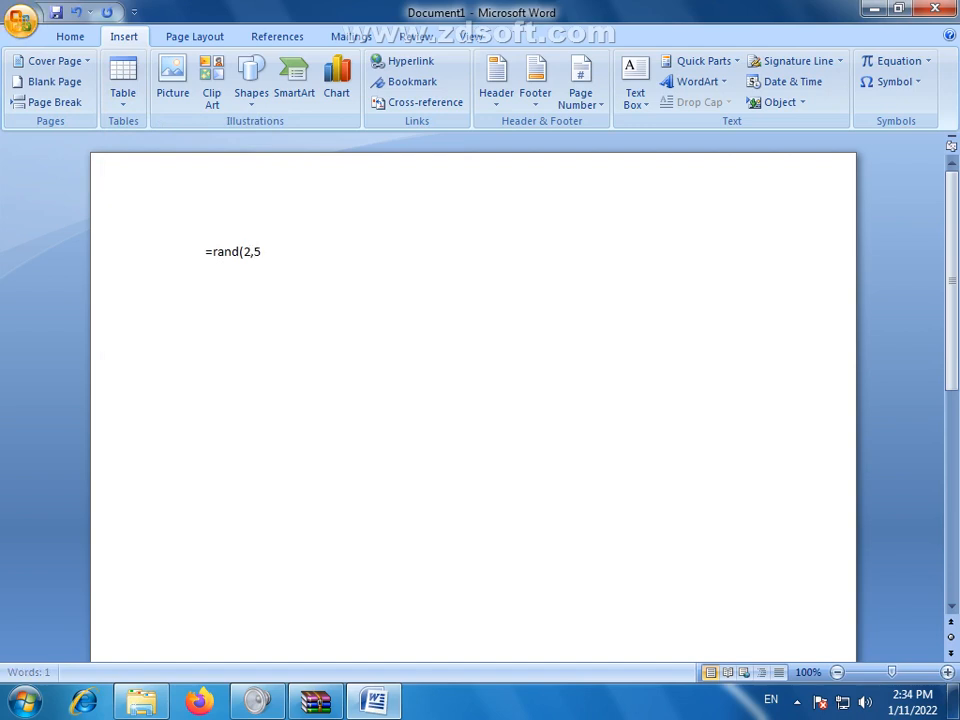
type(")")
key("Return")
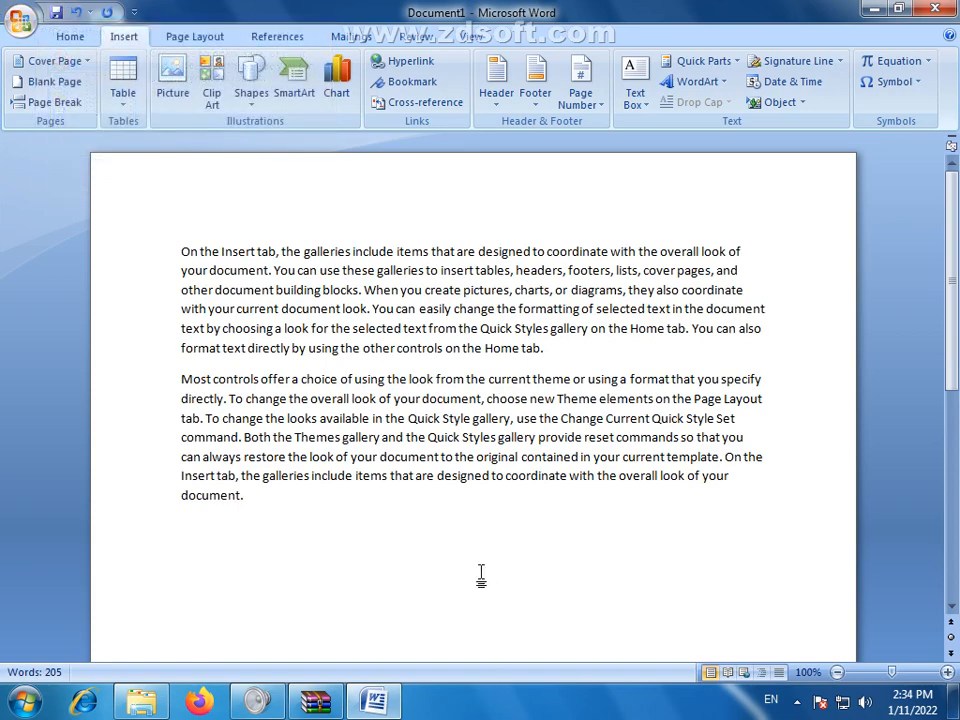
Increase the font size of the whole document to 12.
key("ctrl+a")
left_click(70, 36)
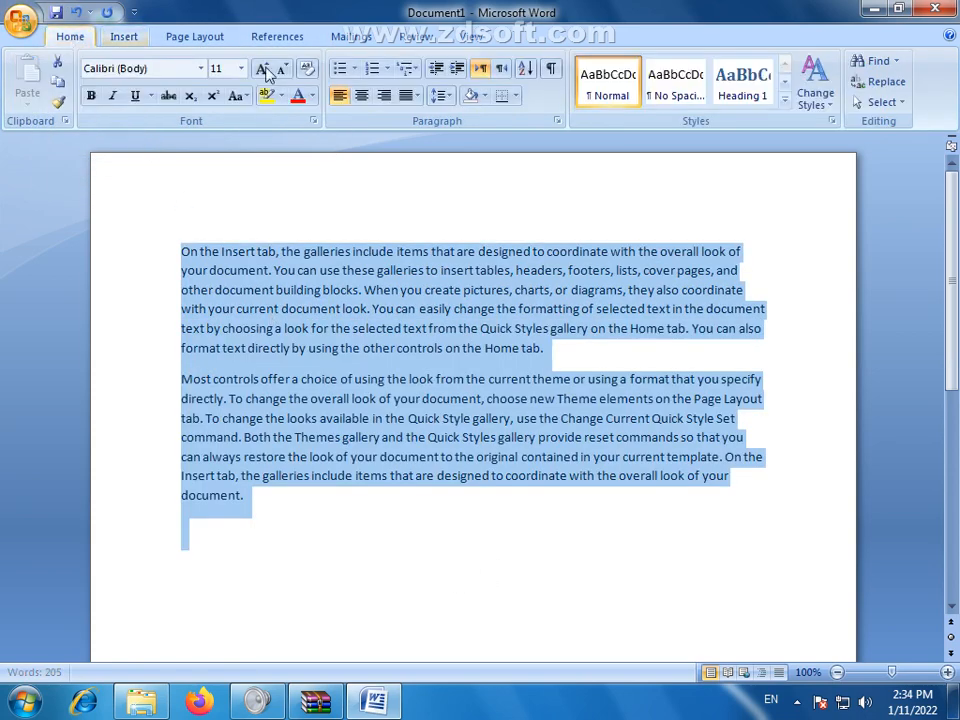
left_click(262, 68)
Add an empty paragraph between the two text paragraphs and insert a 4x3 table there.
left_click(326, 399)
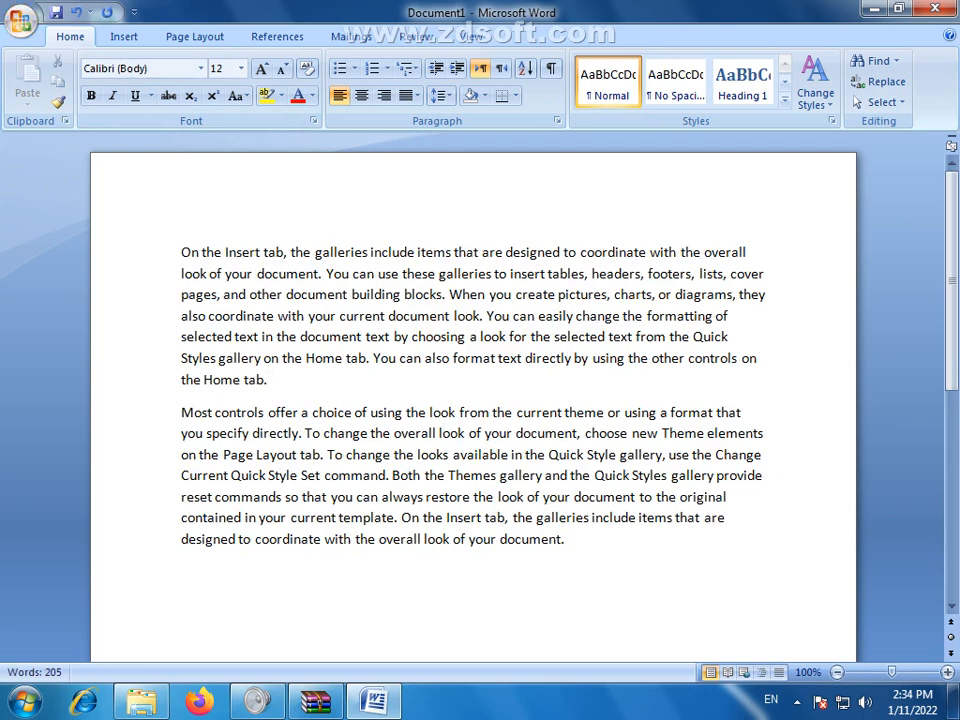
key("Return")
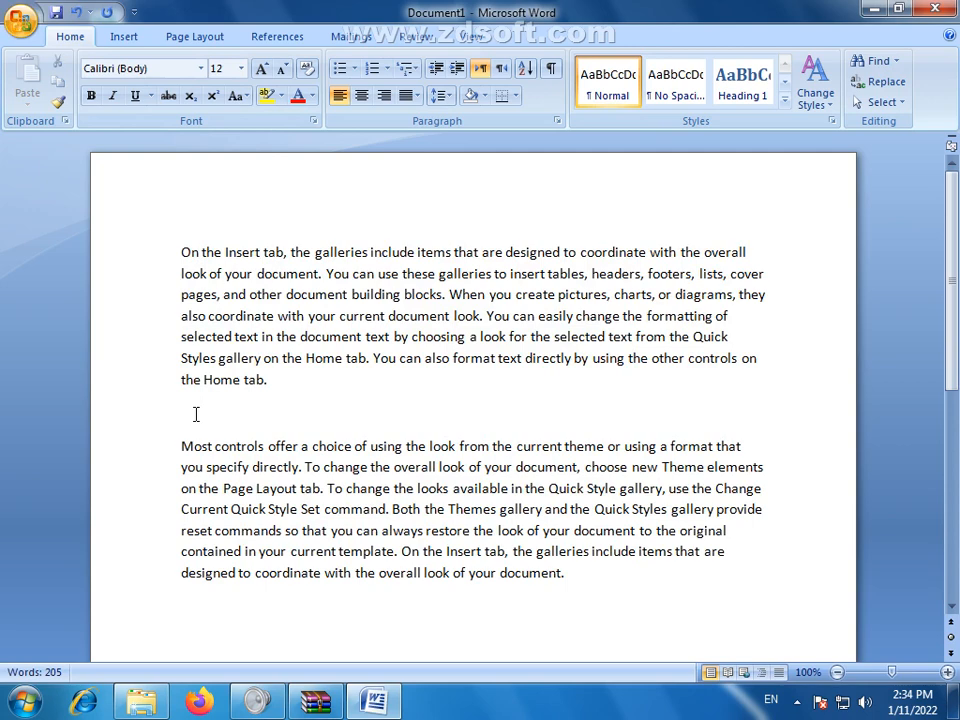
left_click(124, 38)
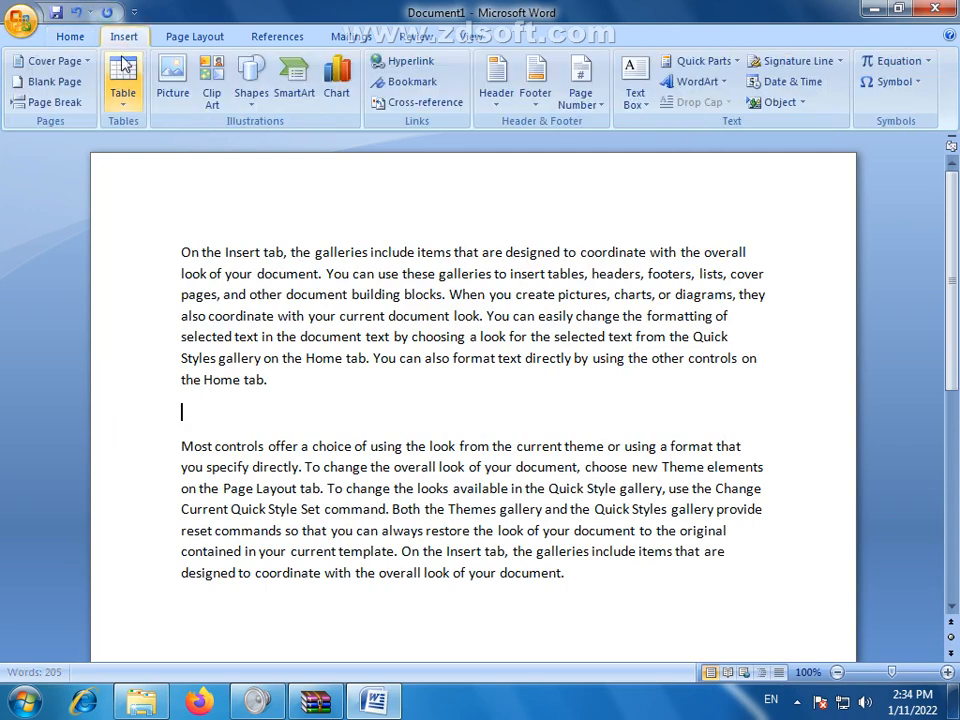
left_click(127, 113)
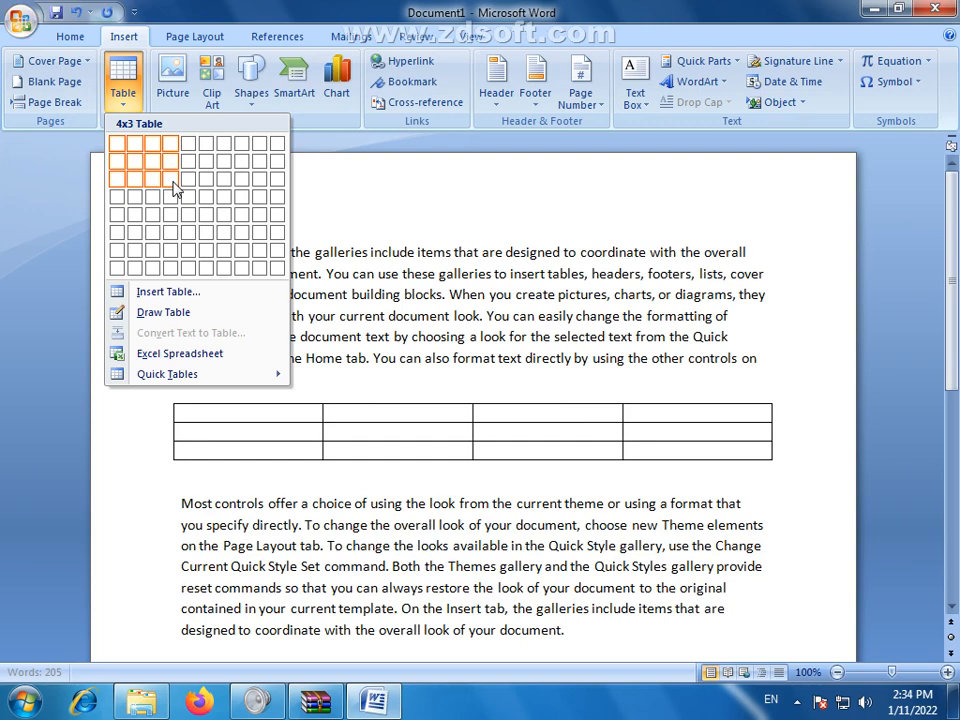
left_click(174, 190)
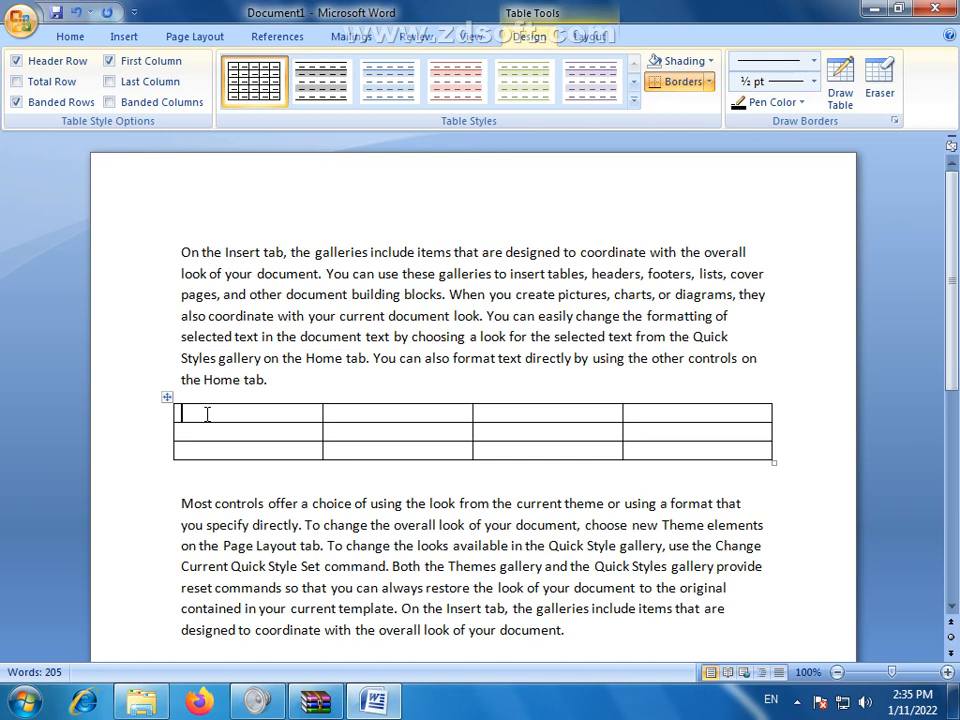
Examine the table's columns and rows, marking out the last column, the second column and the middle row.
left_click(249, 467)
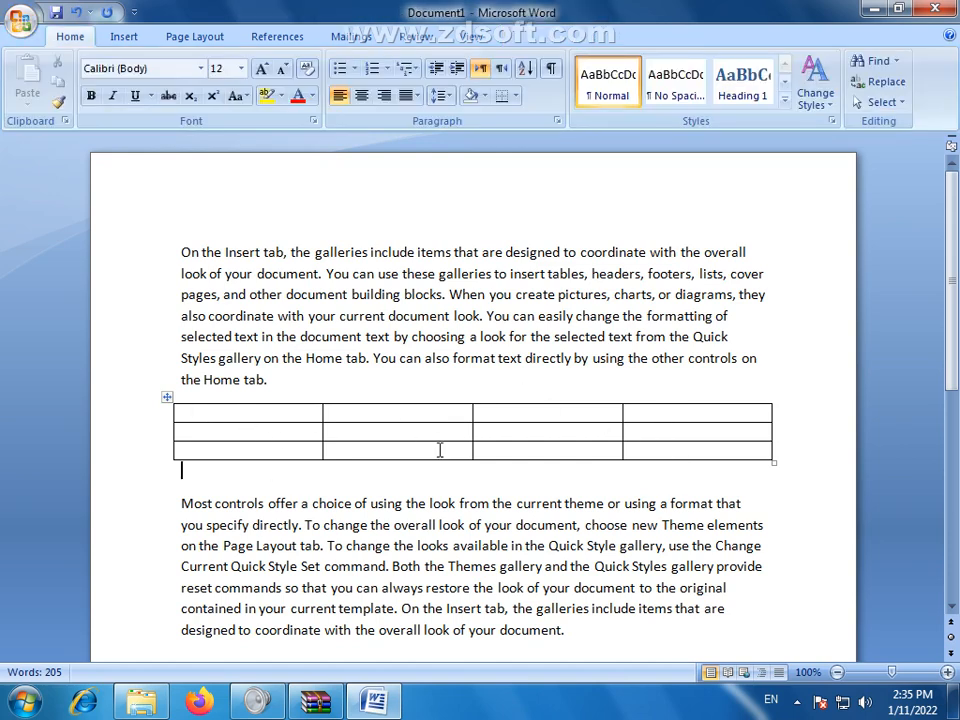
left_click_drag(692, 409, 695, 451)
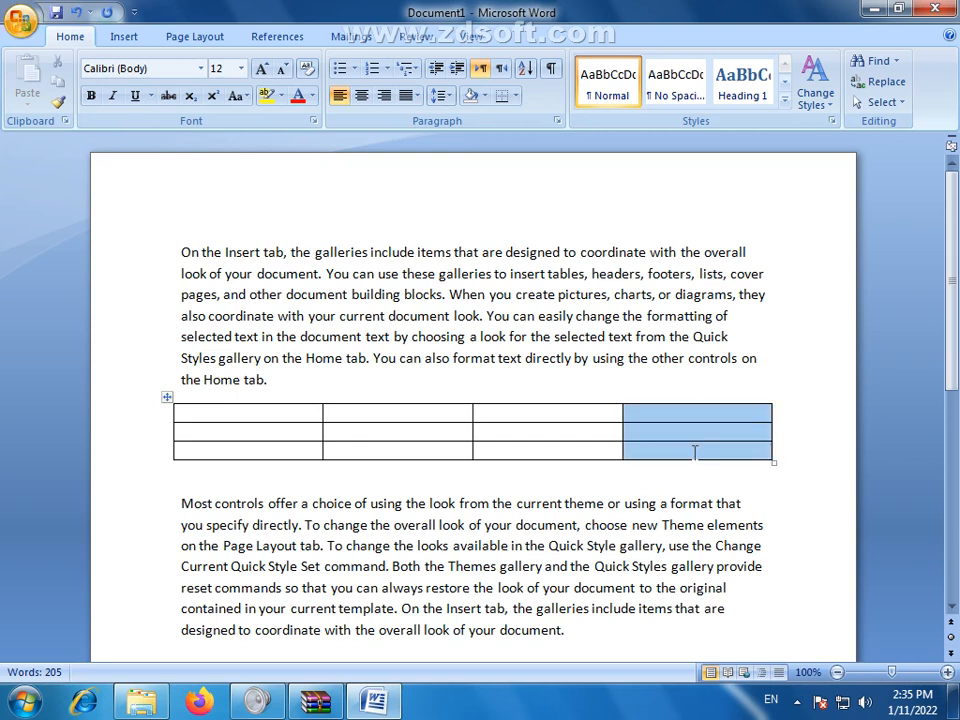
left_click(405, 407)
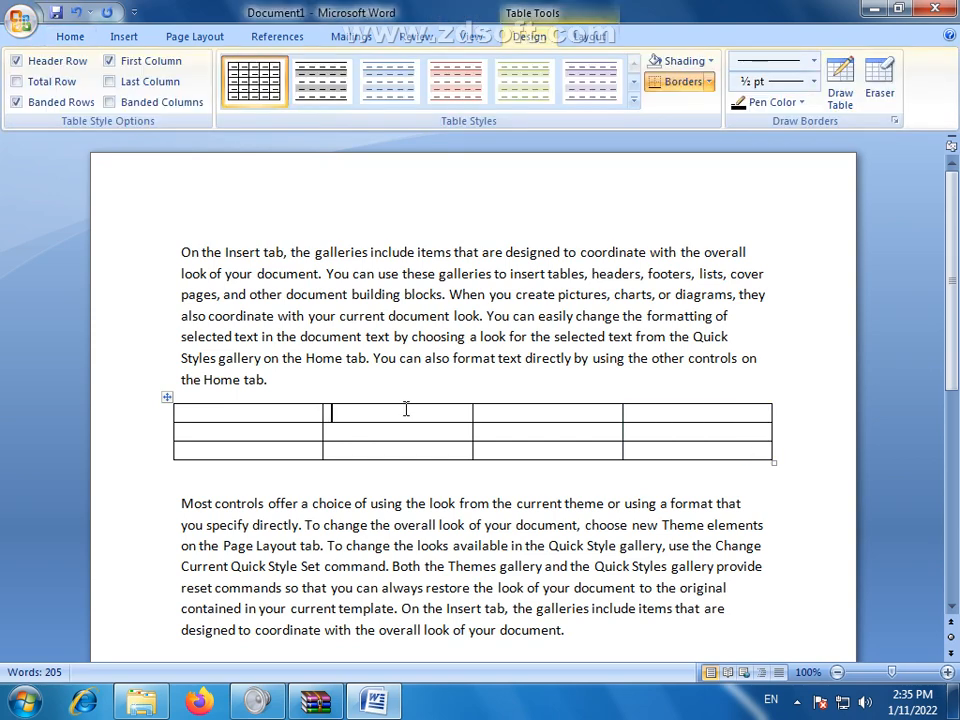
left_click_drag(405, 407, 398, 451)
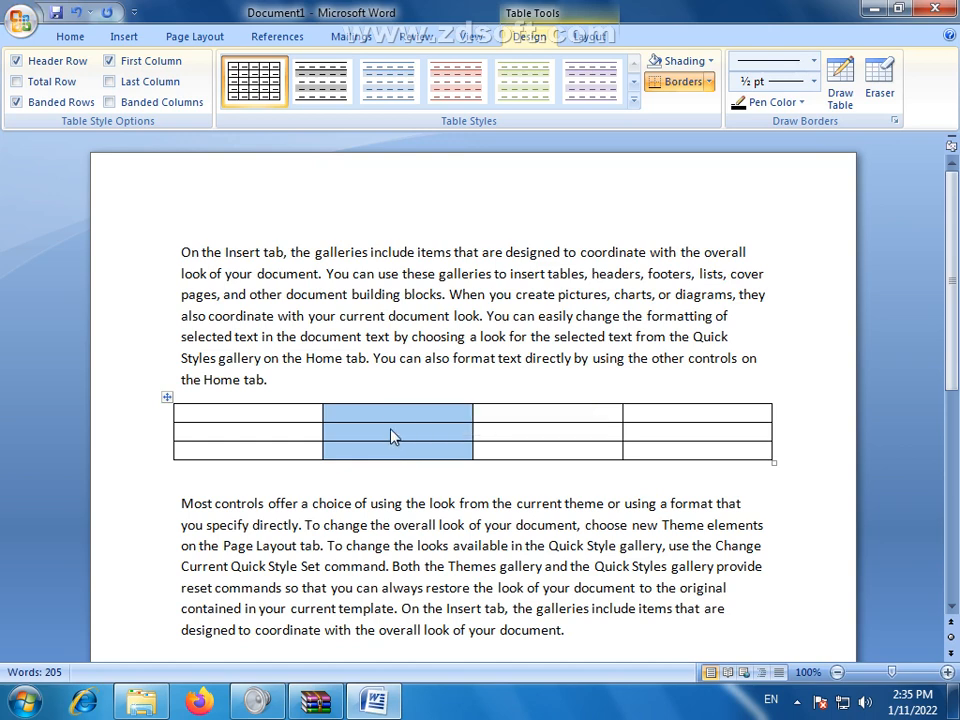
left_click(391, 436)
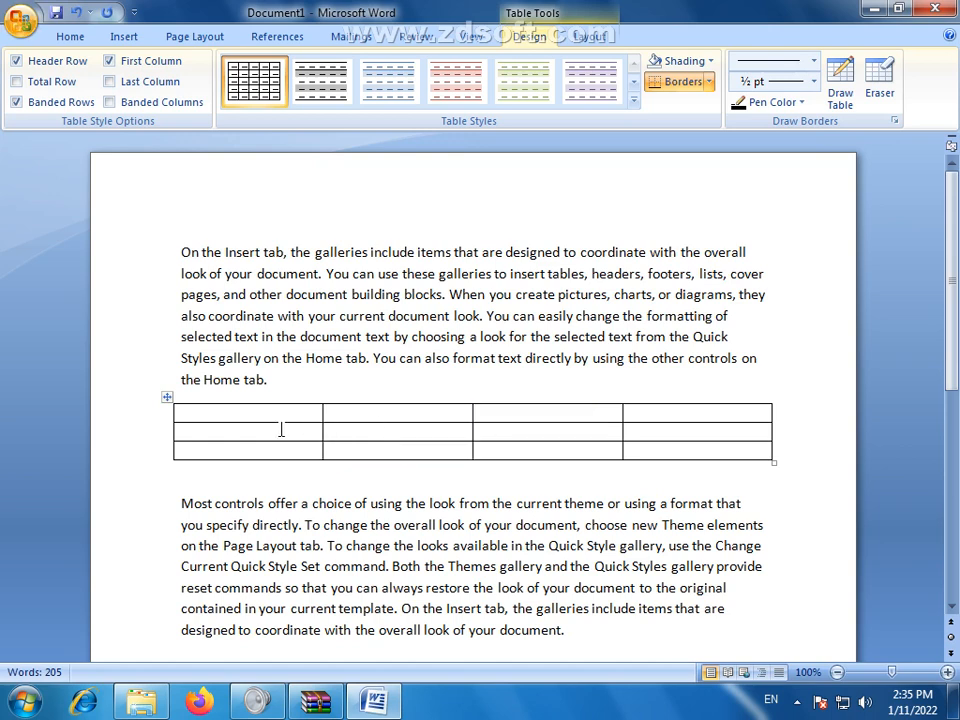
left_click_drag(281, 428, 693, 440)
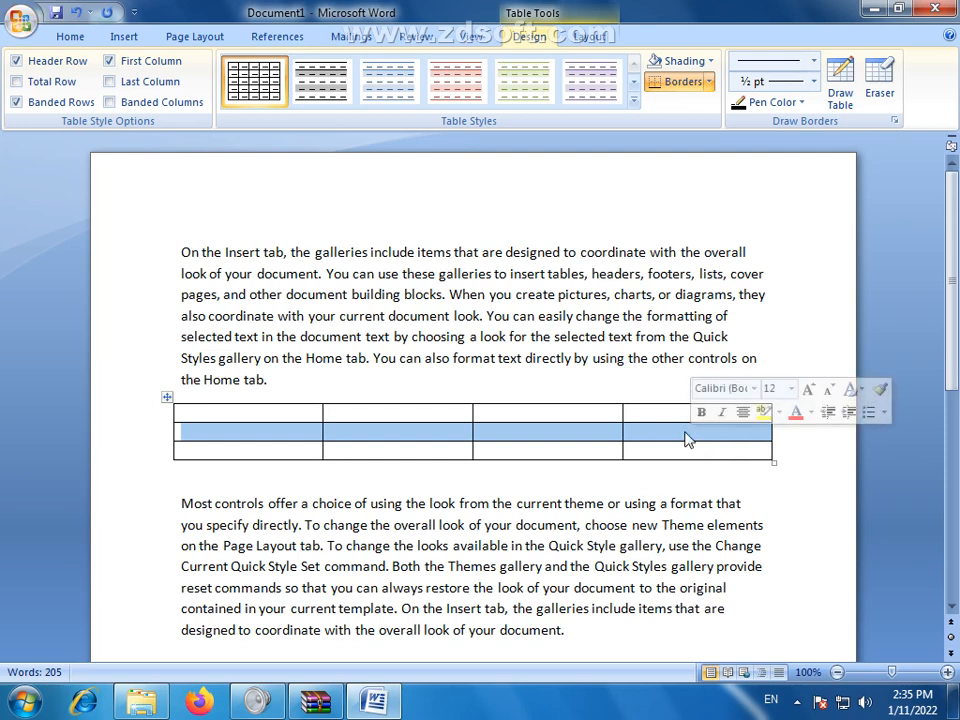
left_click(567, 434)
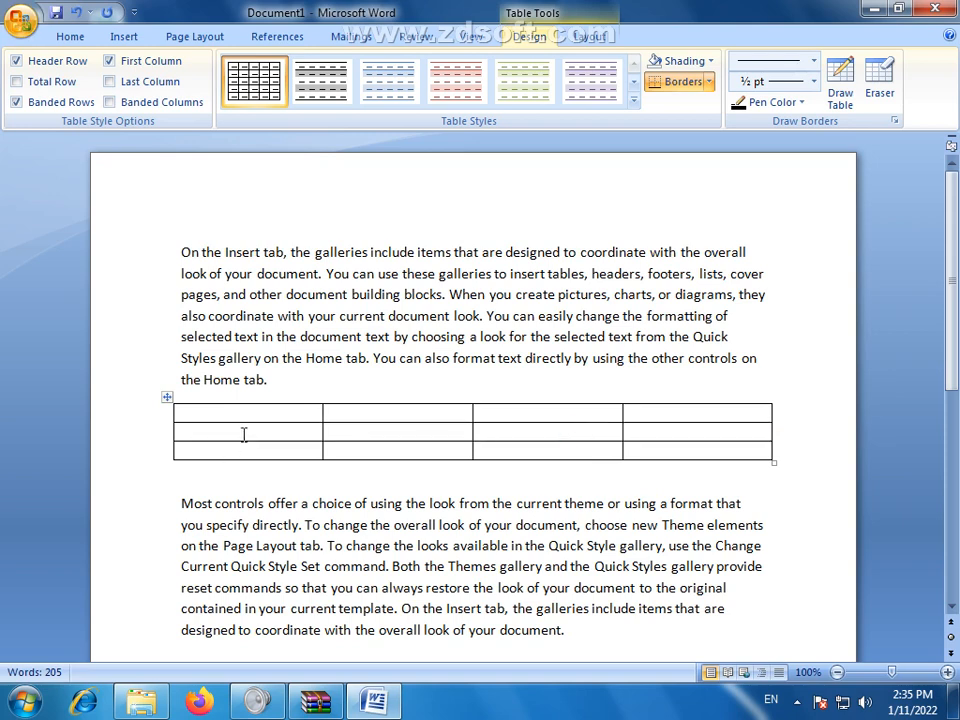
left_click_drag(242, 433, 753, 430)
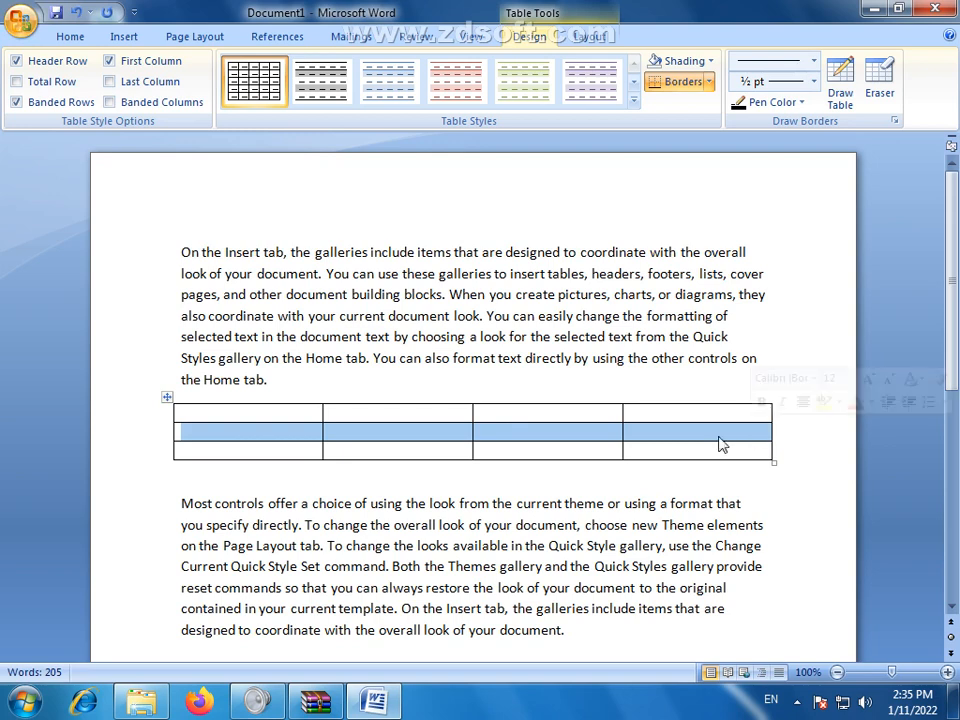
left_click(263, 409)
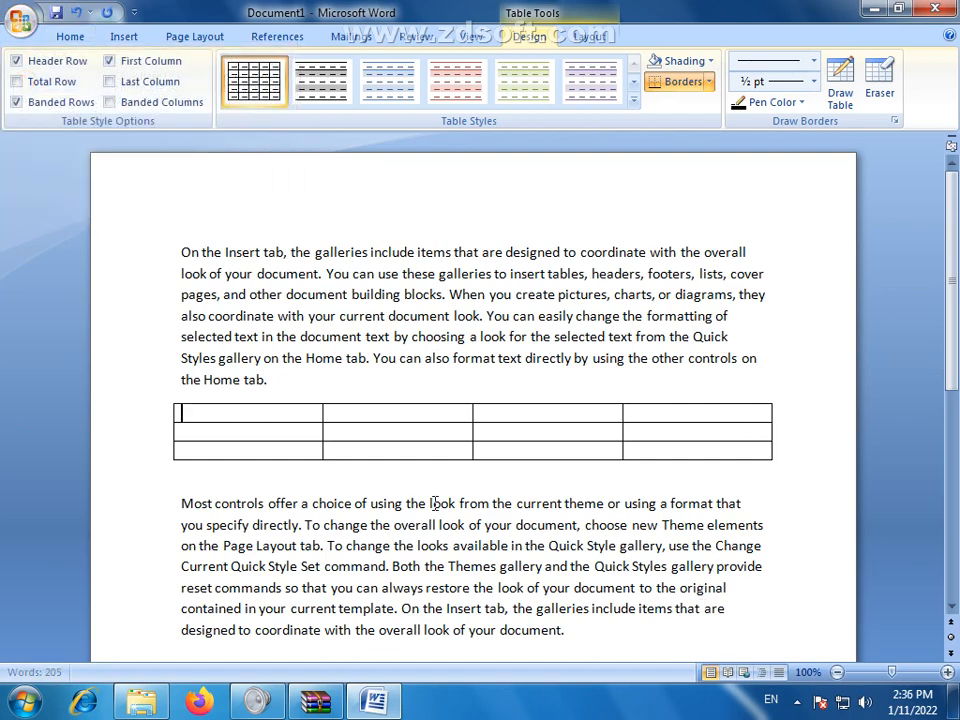
Increase the font size of all the text and the table to 14.
key("ctrl+a")
left_click(262, 69)
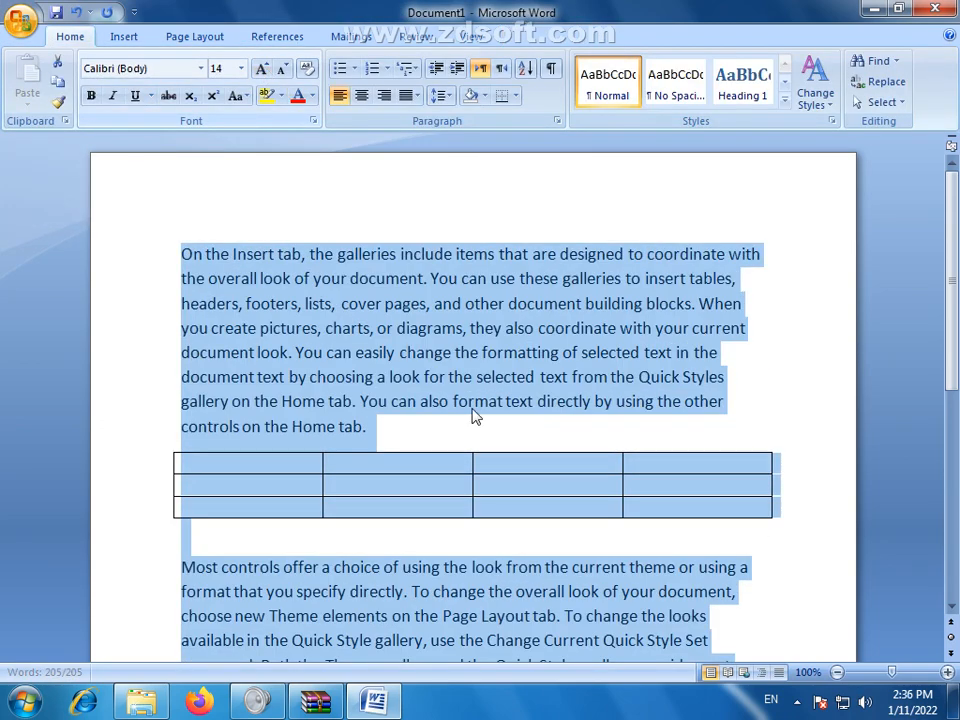
Number the three cells of the table's first column 1, 2 and 3 from top to bottom.
left_click(375, 486)
scroll(955, 345, "down", 1)
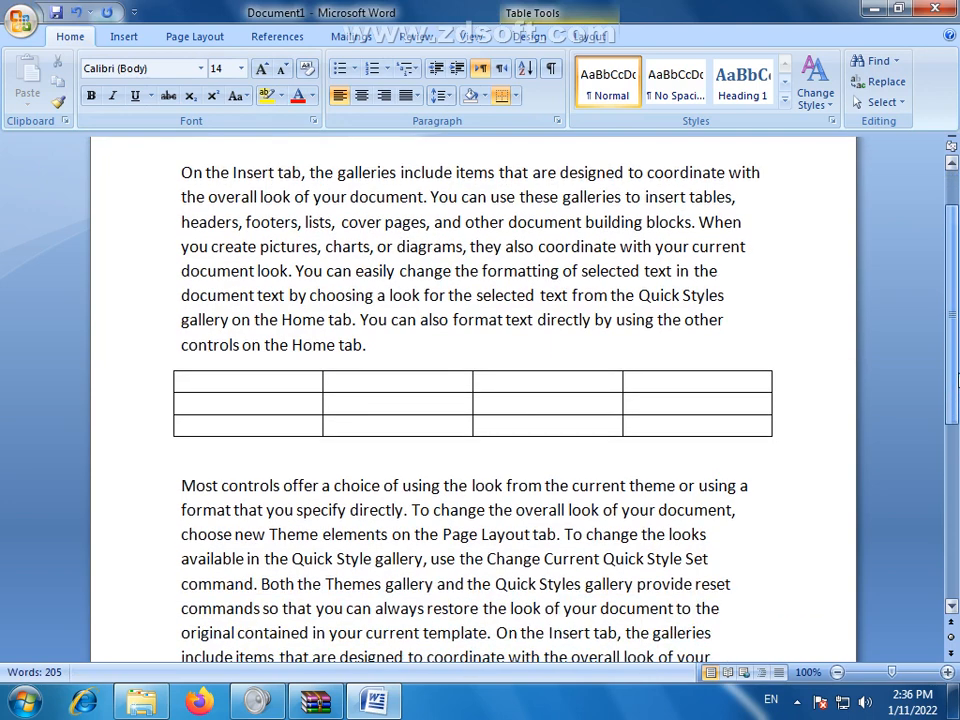
left_click(243, 379)
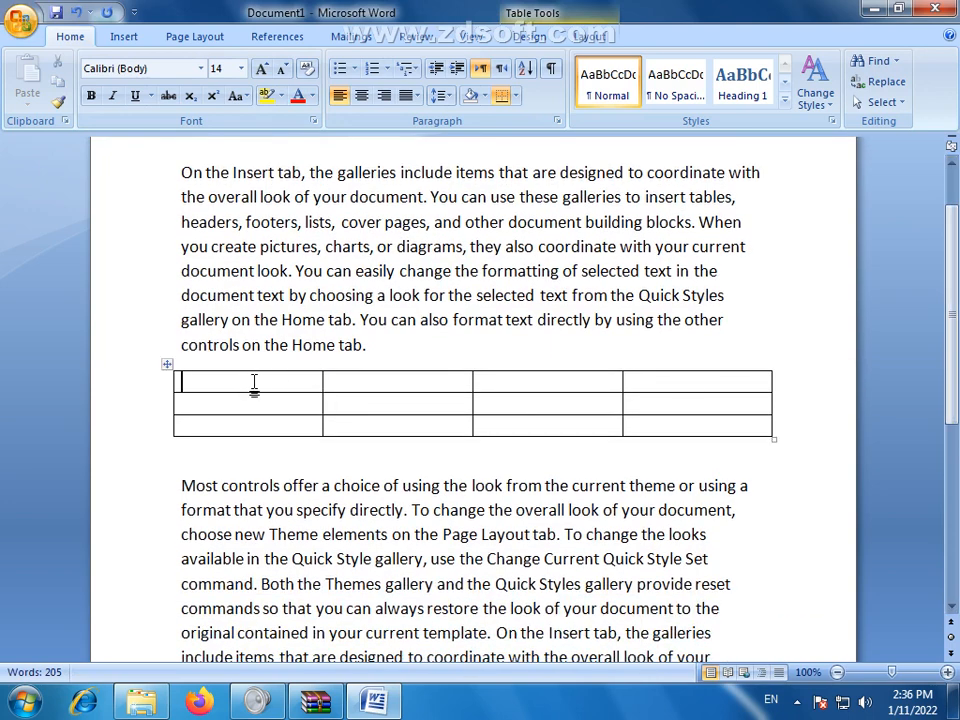
left_click(408, 405)
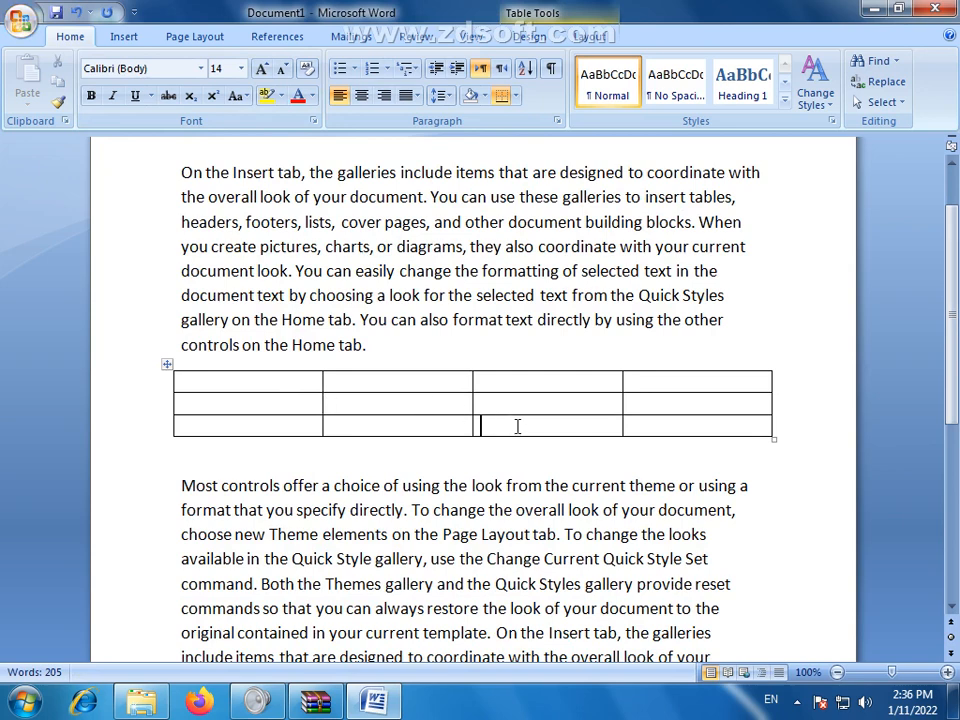
left_click(267, 382)
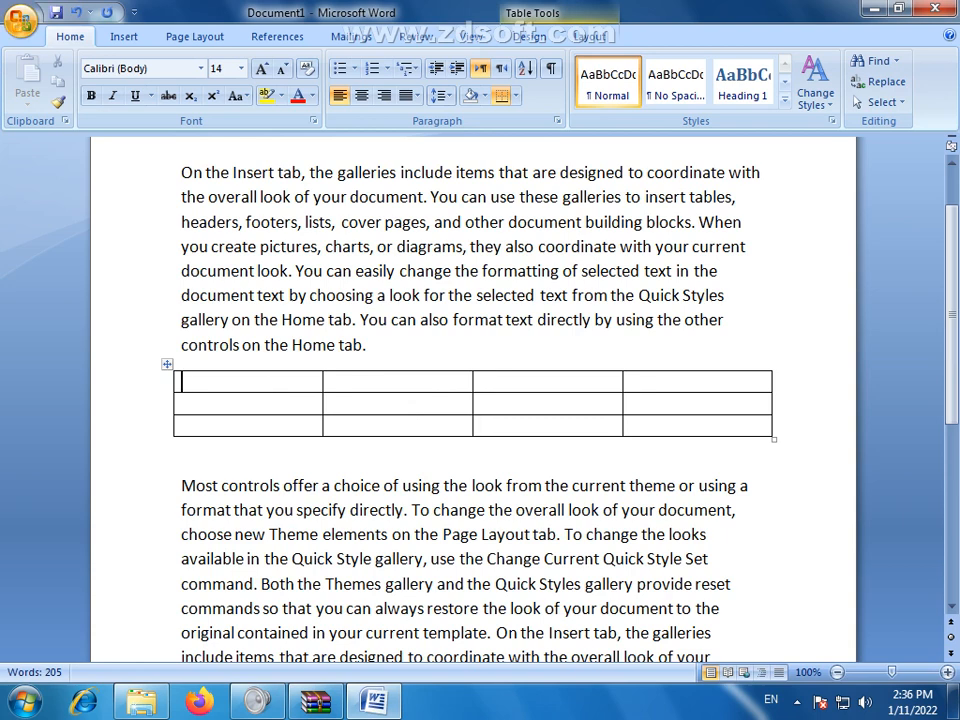
type("1")
key("Down")
type("2")
key("Down")
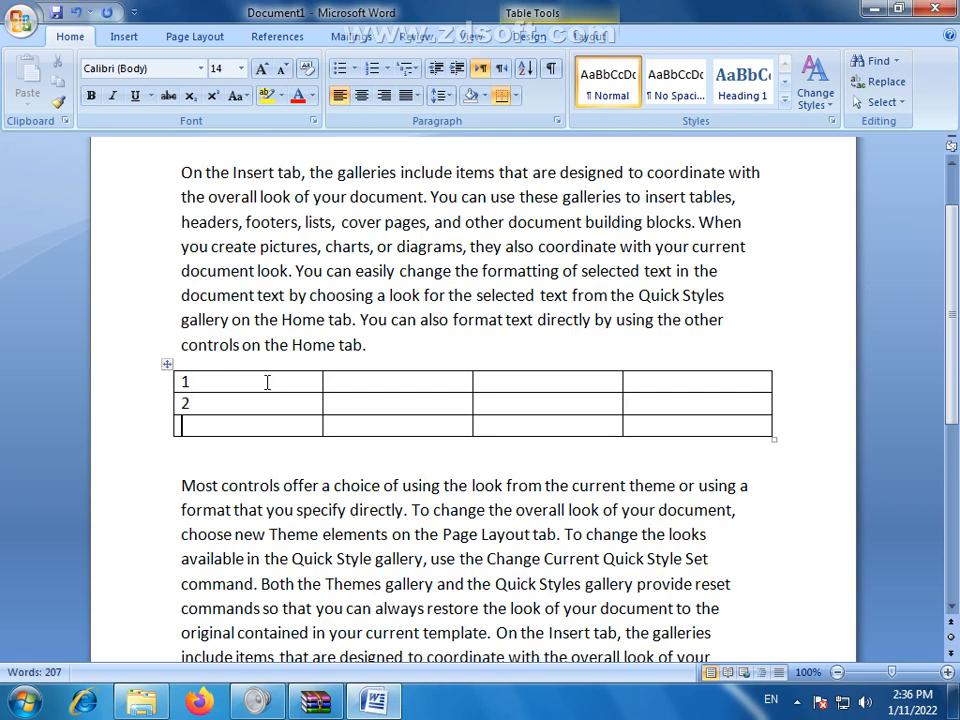
type("3")
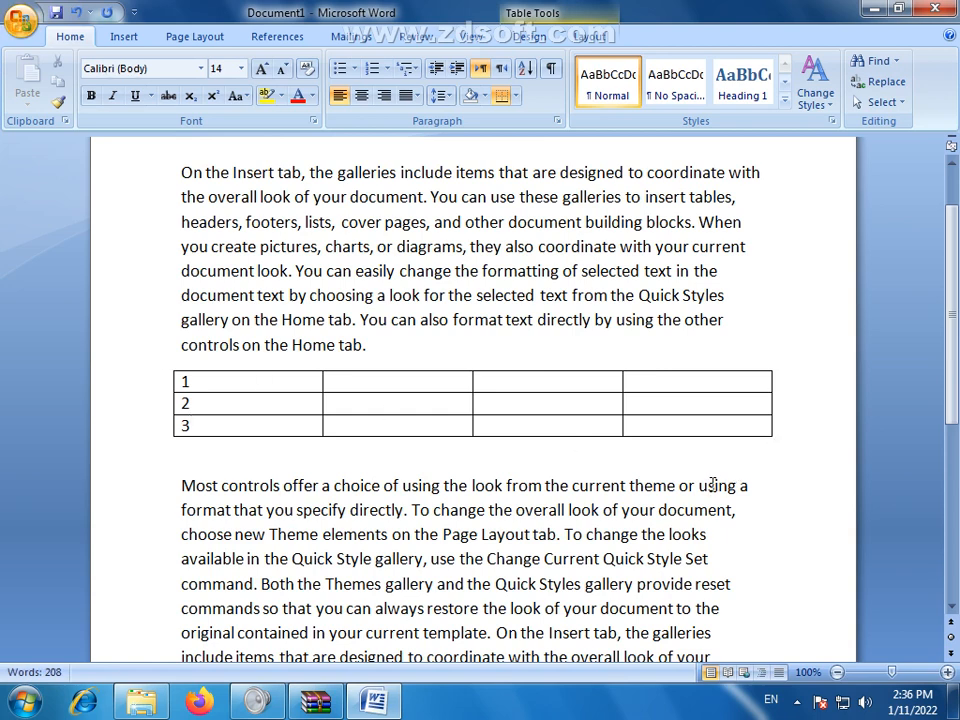
Mark out the table's first row and the number in its first cell.
left_click(336, 383)
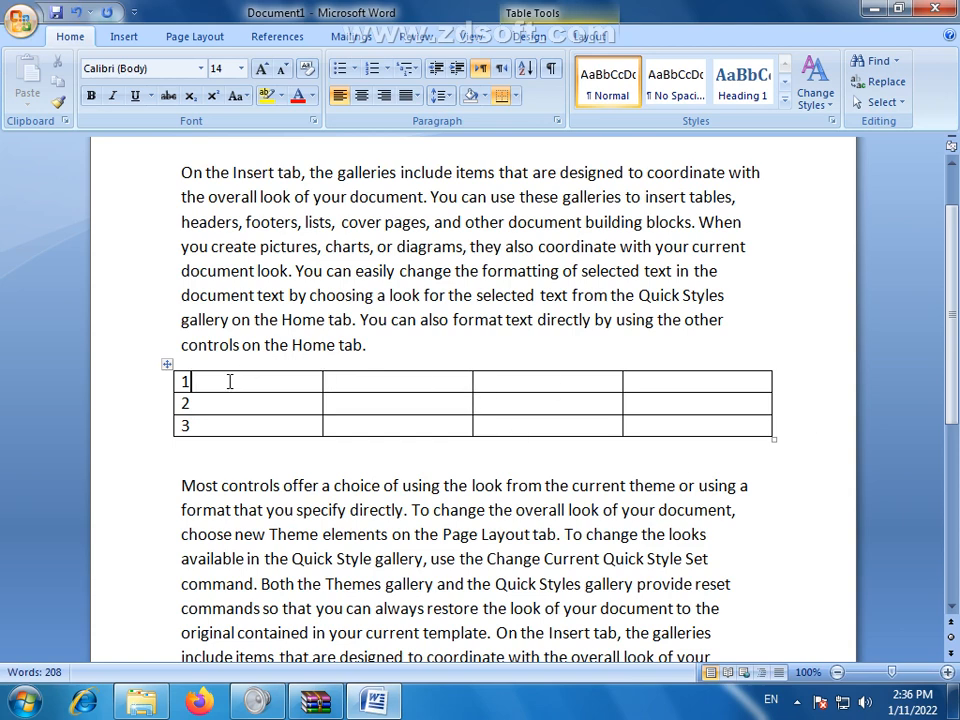
left_click_drag(230, 381, 701, 381)
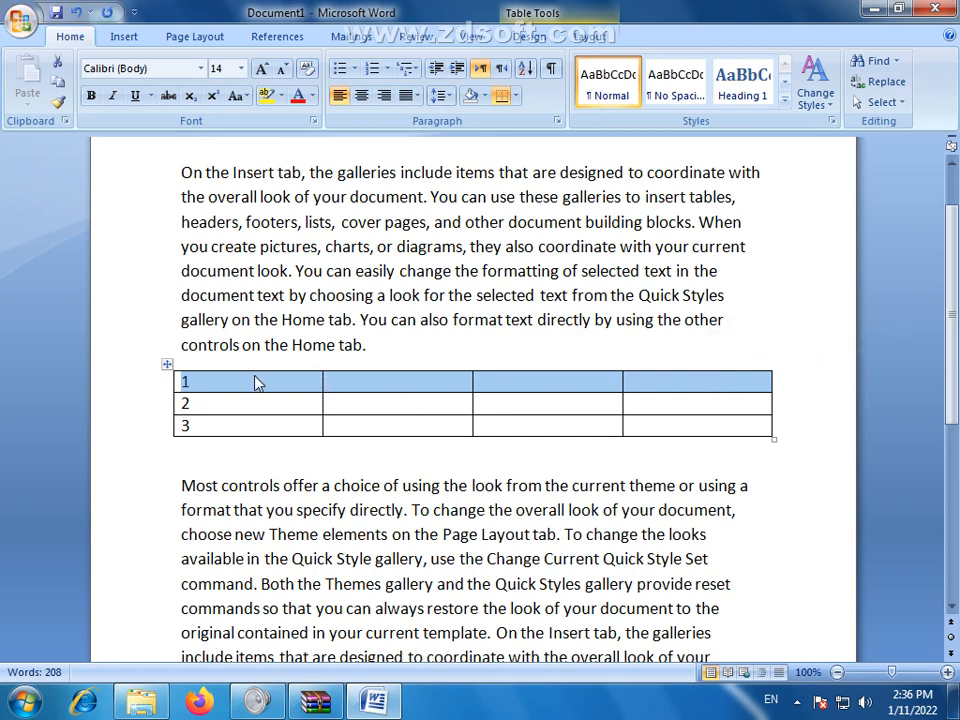
left_click(205, 379)
left_click(180, 381)
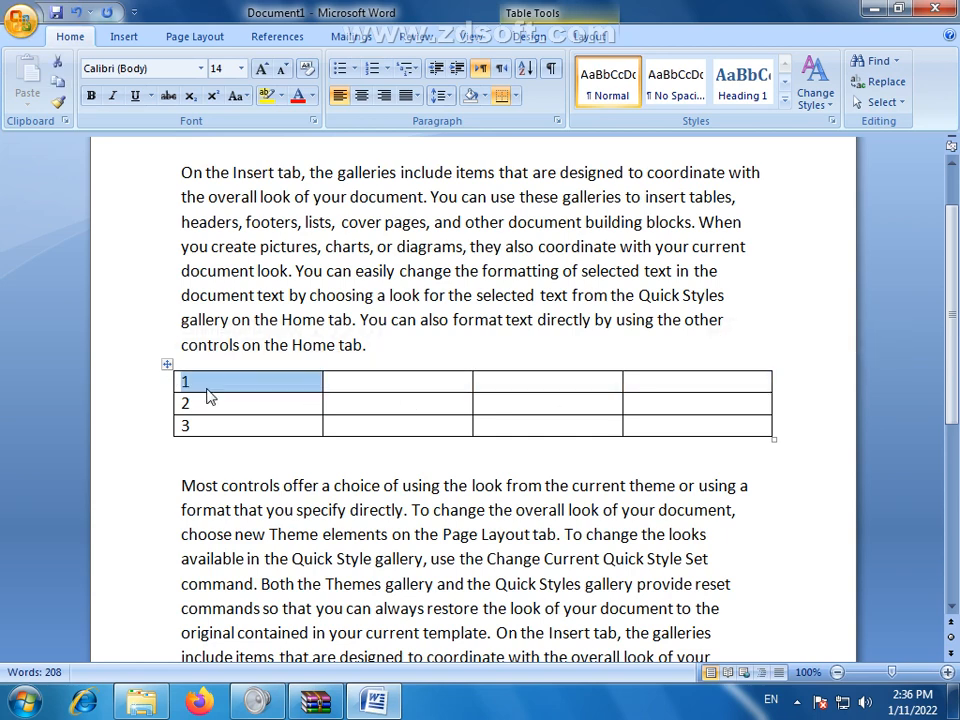
left_click(194, 382)
double_click(194, 382)
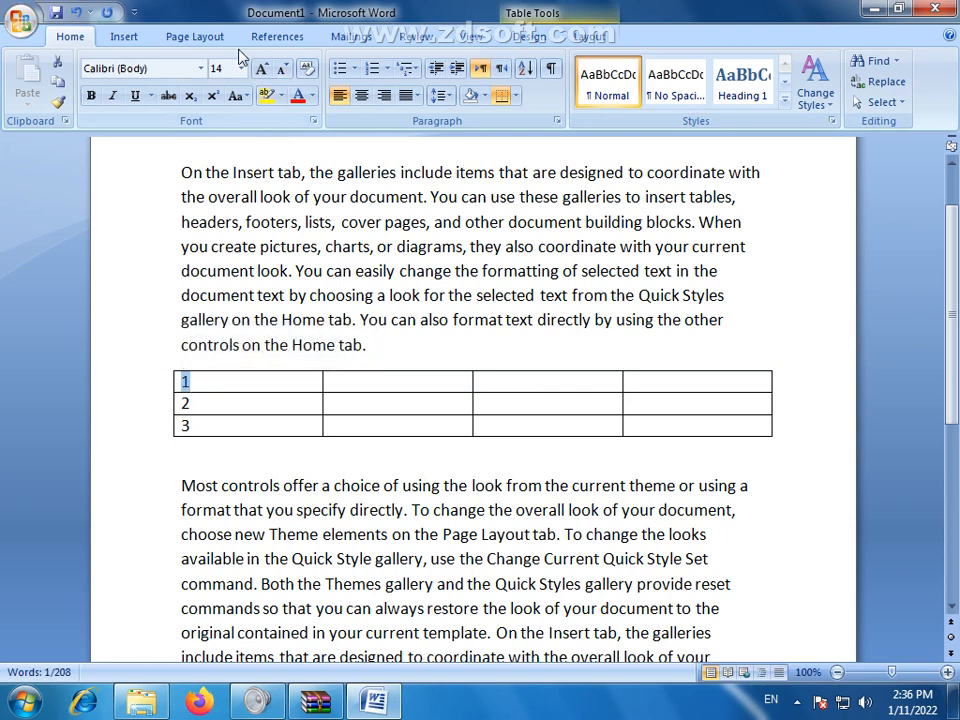
left_click(222, 426)
Increase the font size of the entire table to 28.
left_click_drag(188, 381, 675, 422)
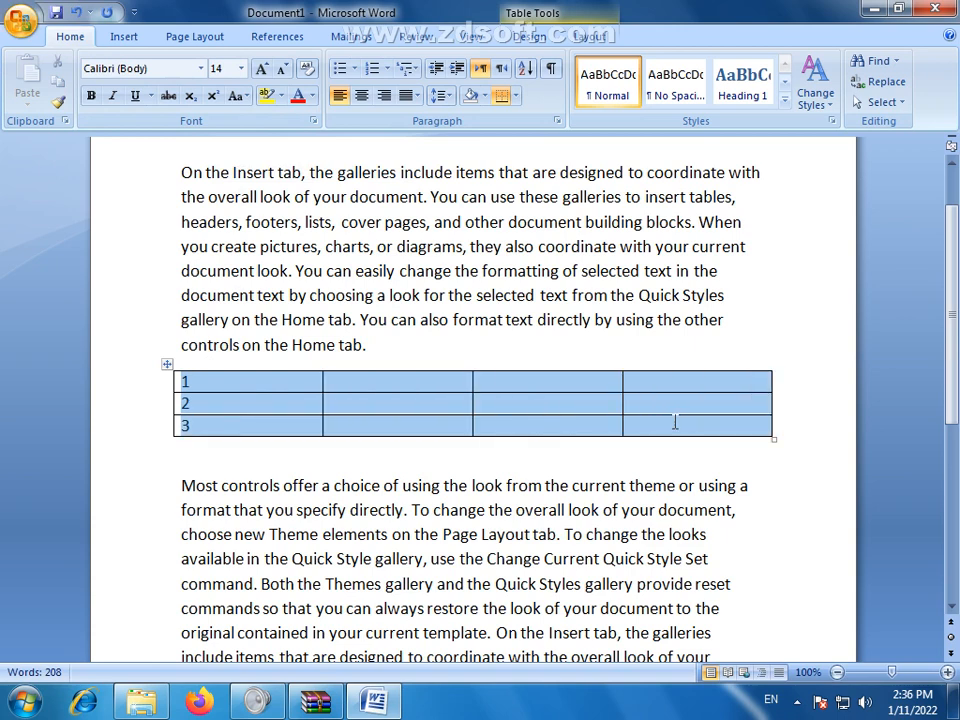
left_click(261, 70)
left_click(261, 70)
left_click(261, 70)
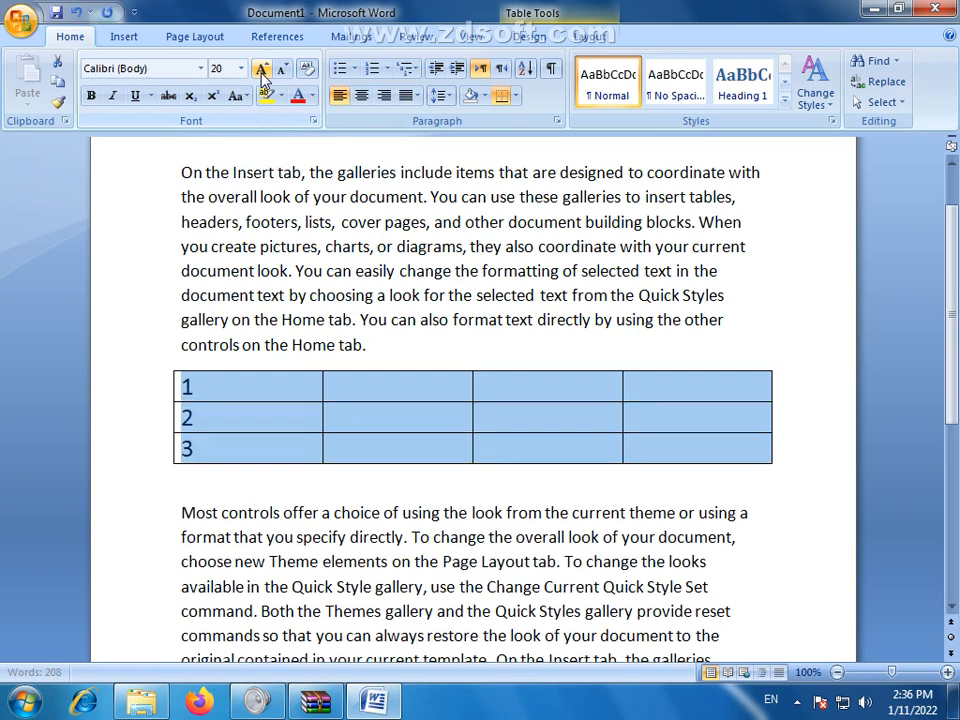
left_click(261, 72)
left_click(261, 72)
left_click(261, 72)
left_click(261, 72)
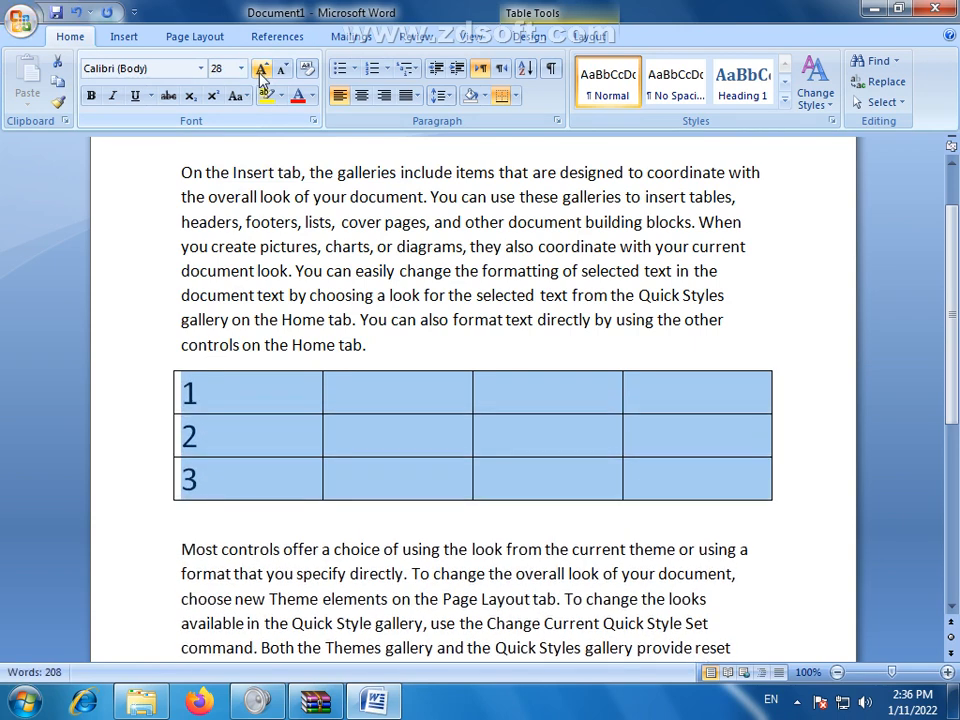
Narrow the table's first column to fit the numbers, widen the second column, and narrow the last two columns.
left_click(251, 495)
left_click_drag(257, 392, 650, 397)
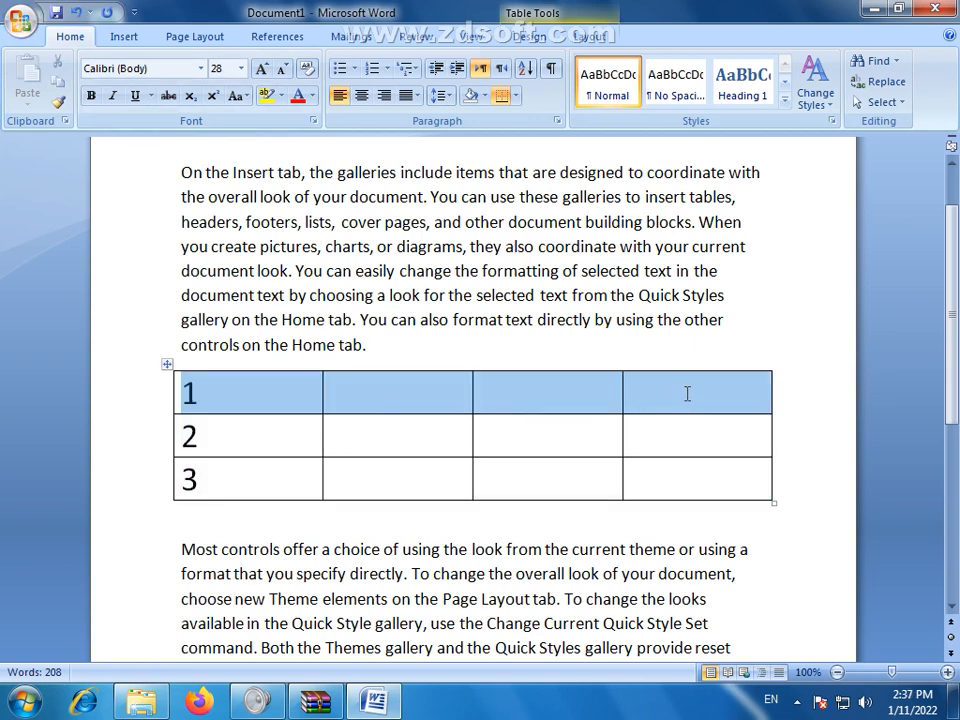
left_click(373, 489)
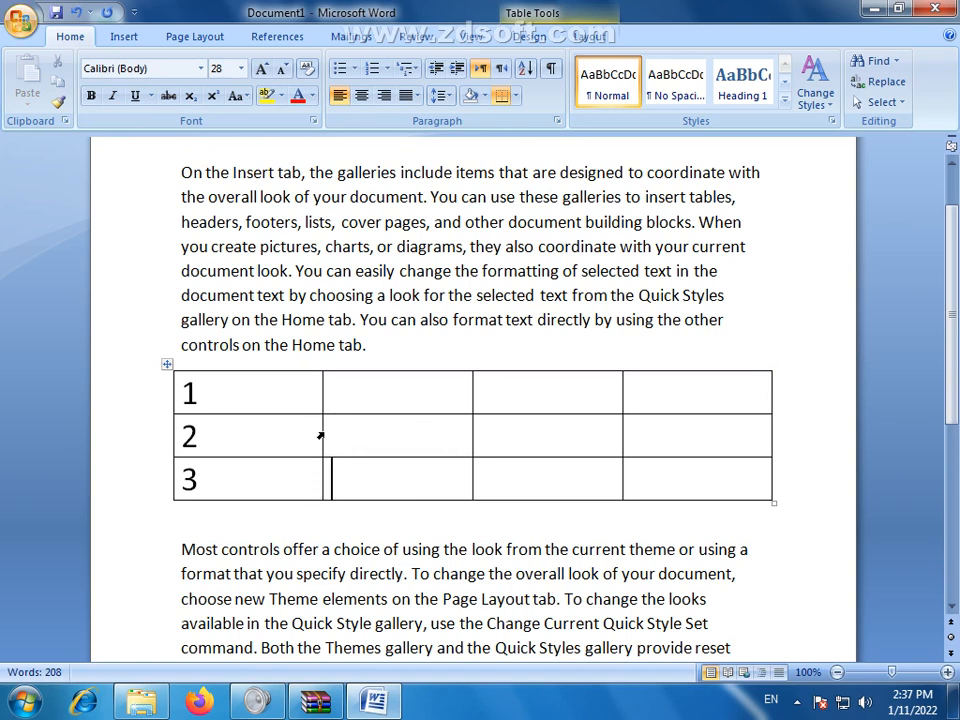
left_click_drag(322, 433, 236, 431)
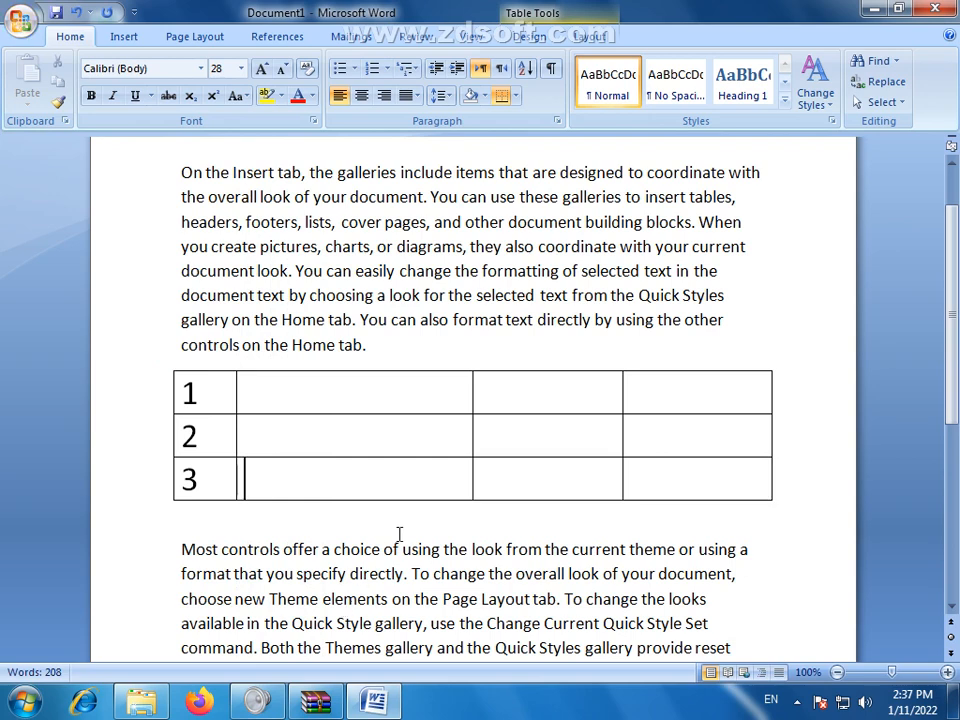
left_click_drag(471, 439, 556, 441)
left_click_drag(623, 439, 681, 437)
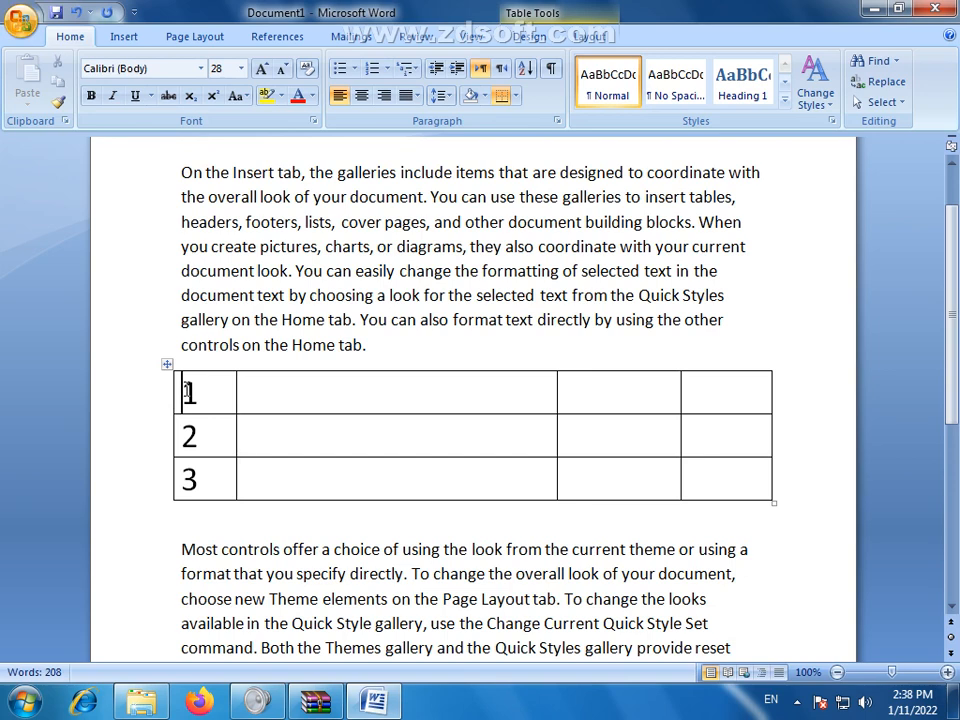
Widen the second column slightly more and narrow the third column from both sides, checking the first row across the table.
left_click(358, 388)
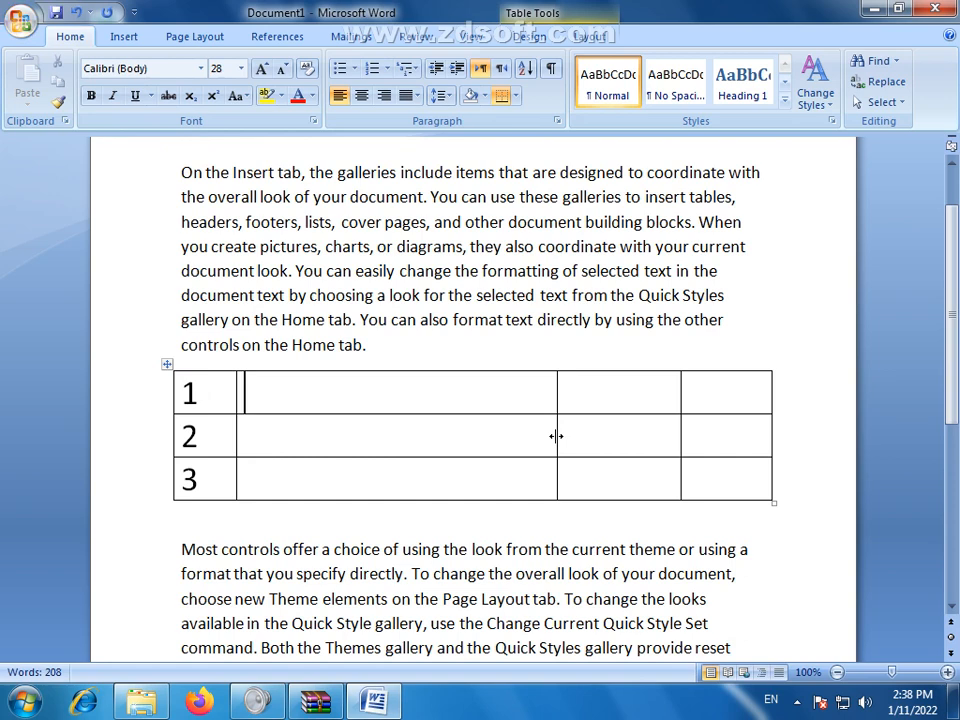
left_click_drag(556, 436, 575, 437)
left_click_drag(679, 449, 669, 450)
left_click_drag(189, 393, 720, 405)
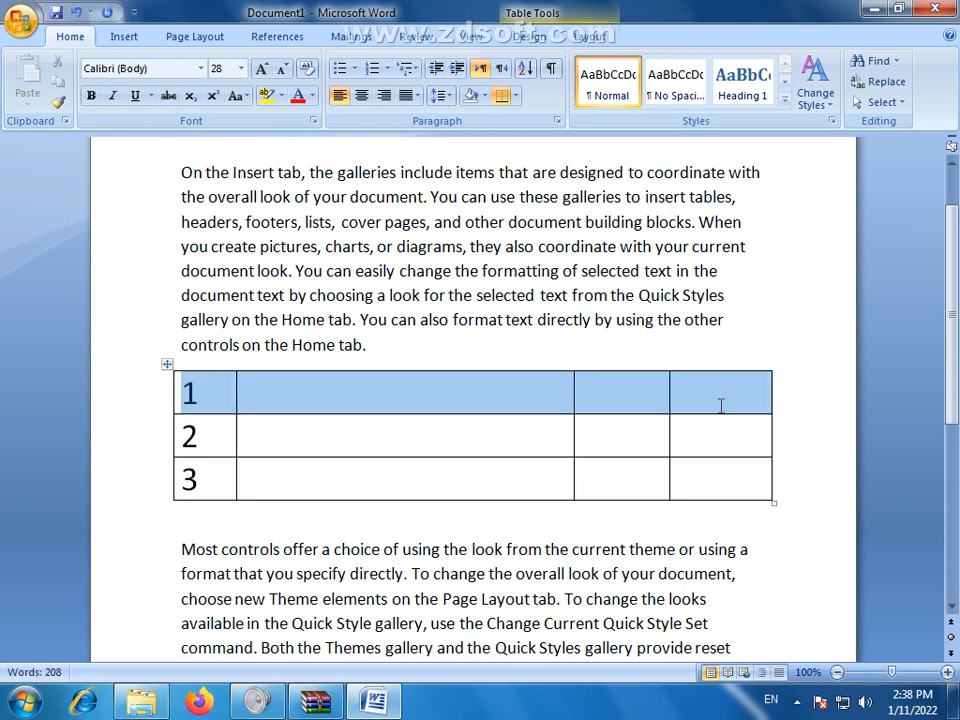
left_click(210, 403)
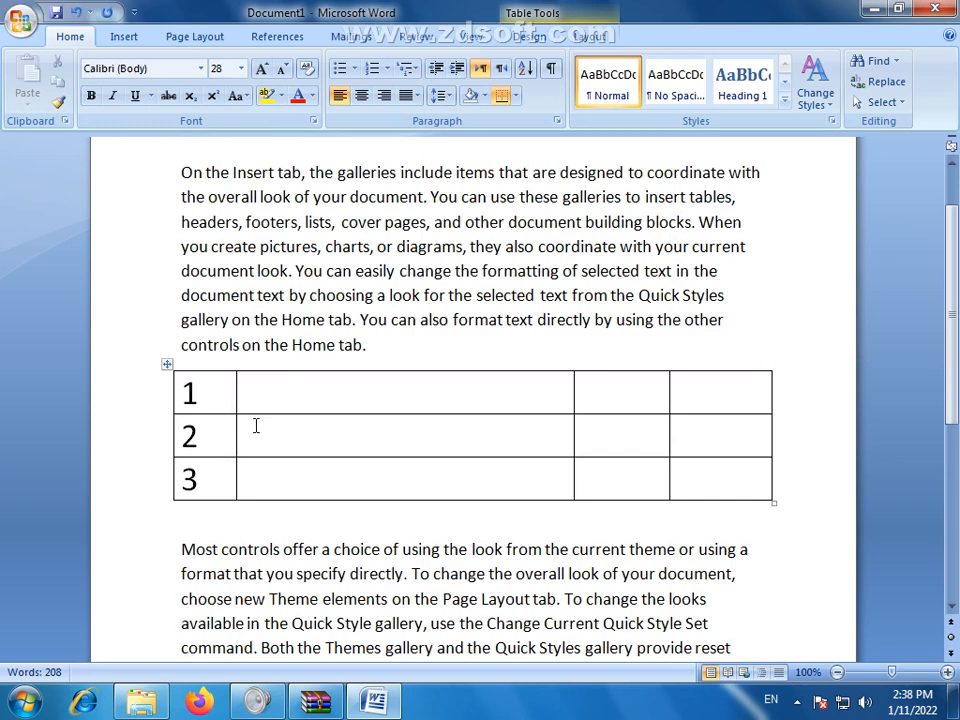
Fill the second column's cells with the sample text jkghj, ghkgh and ghjgh.
left_click(443, 388)
type("jkghj")
key("Down")
type("ghkgh")
key("Down")
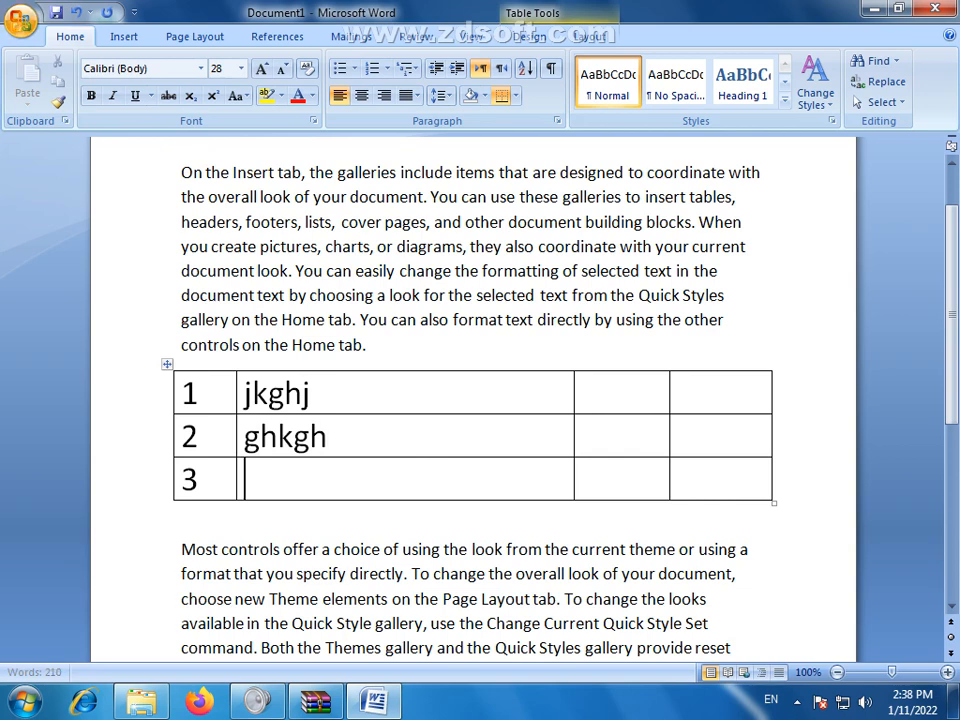
type("ghjgh")
left_click(405, 510)
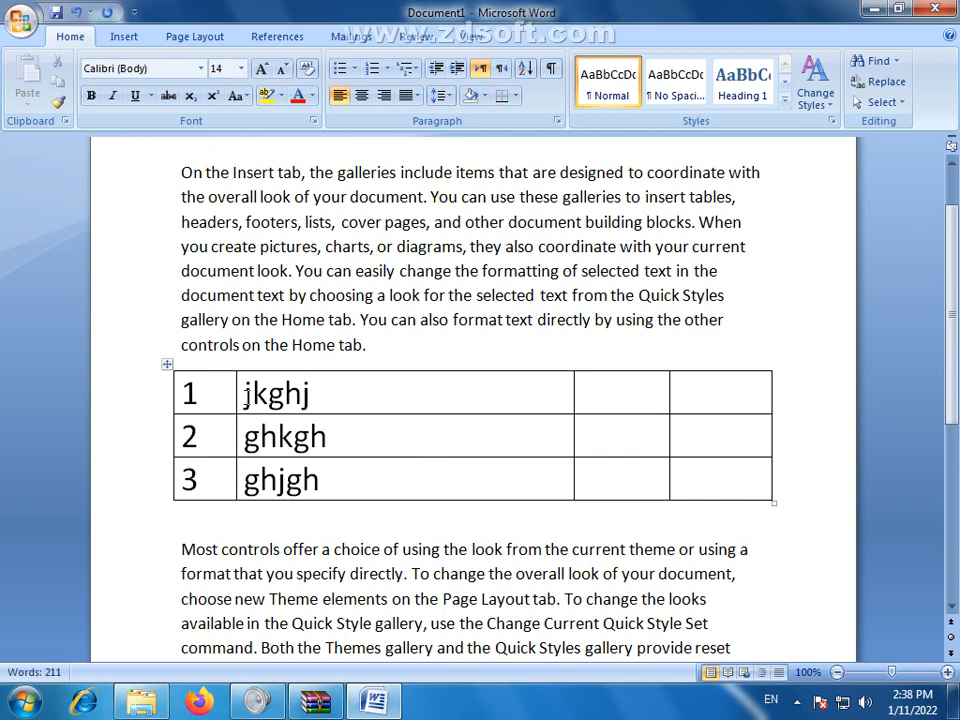
Centre the numbers in the table's first column.
left_click_drag(189, 398, 214, 510)
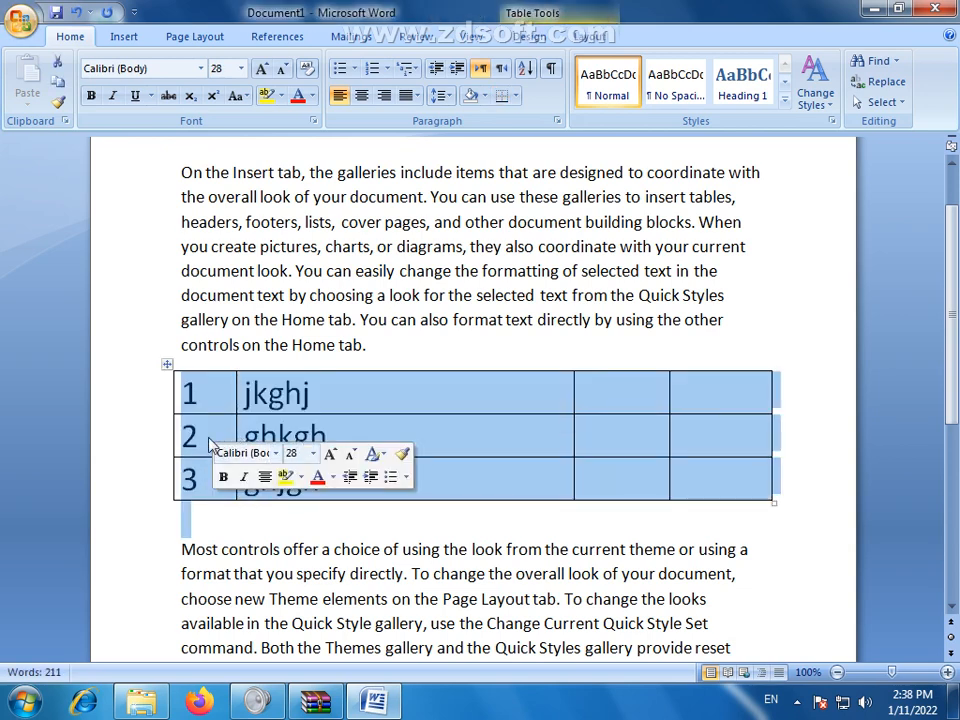
left_click(187, 392)
left_click_drag(187, 392, 208, 463)
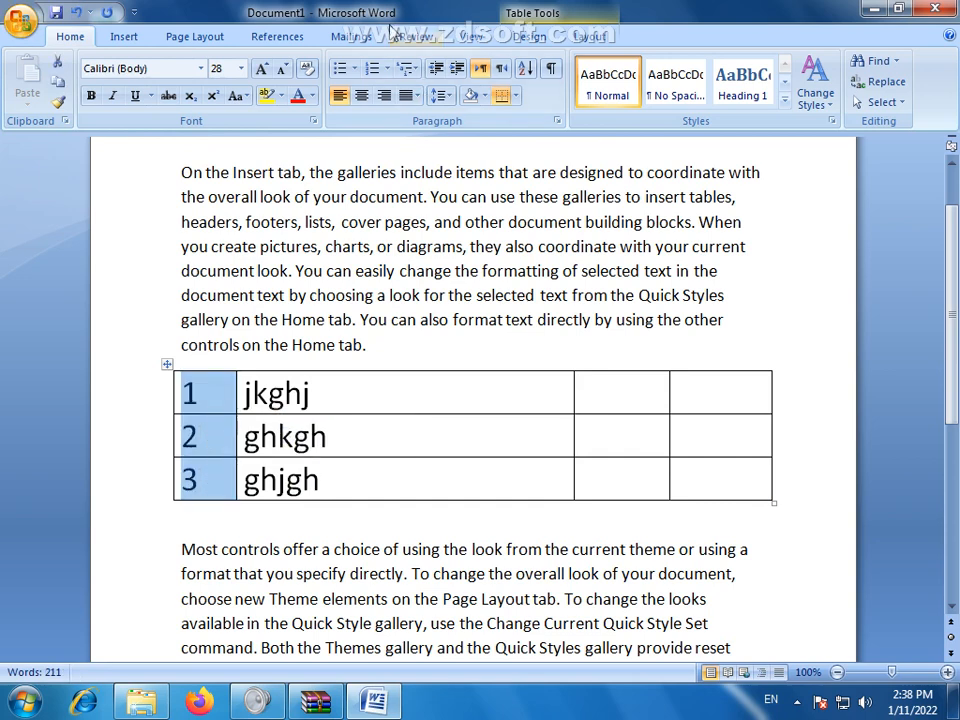
left_click(361, 95)
left_click(358, 422)
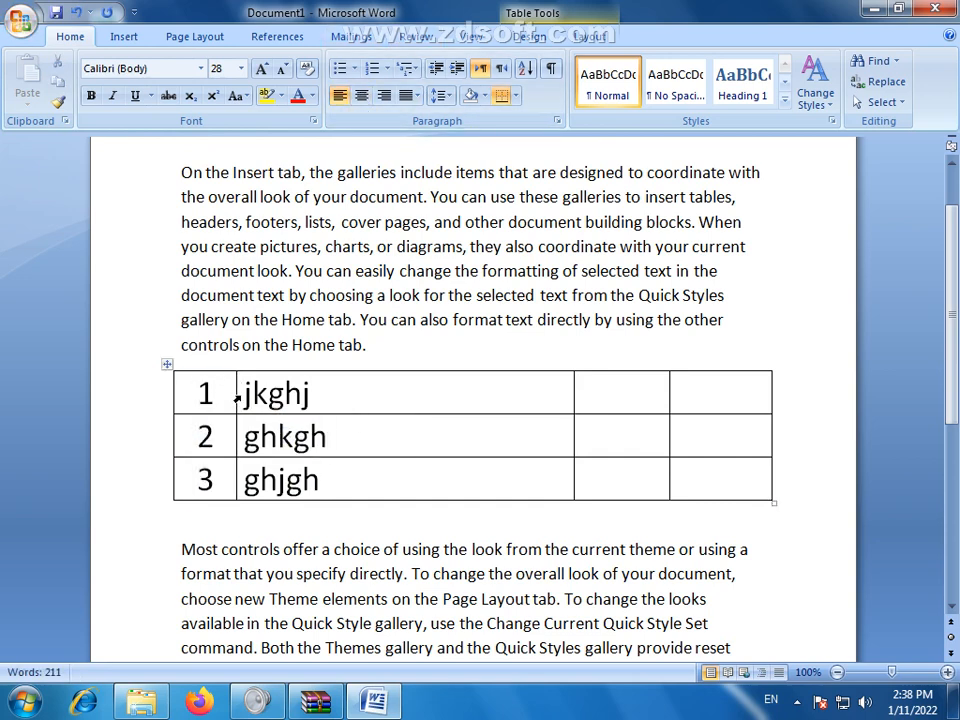
Try increasing the indent of the second column and undo the change.
left_click_drag(246, 400, 252, 478)
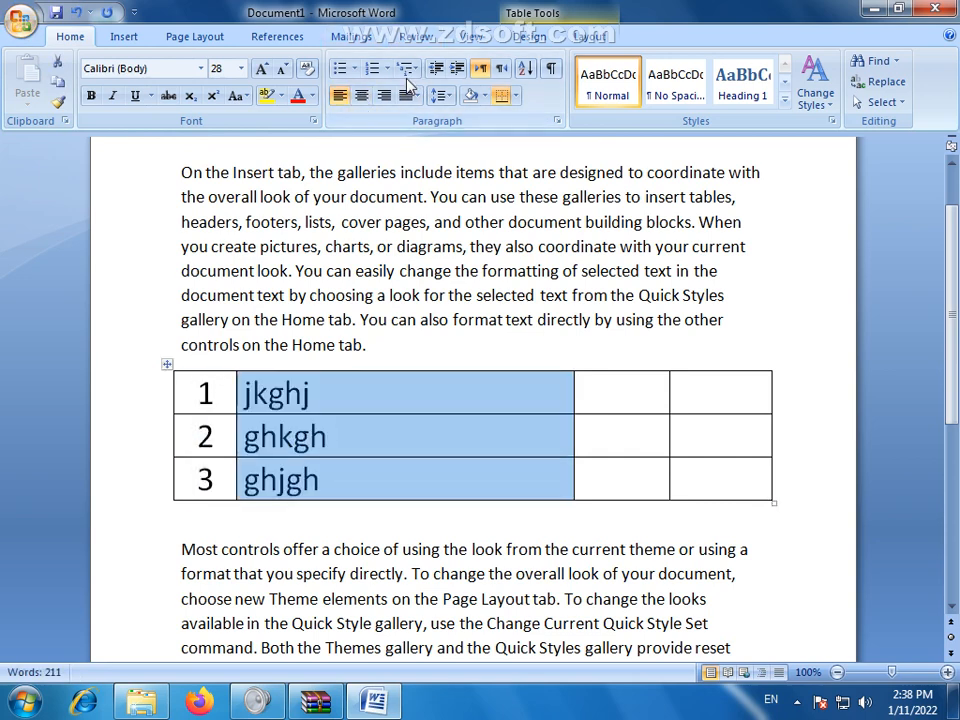
left_click(457, 69)
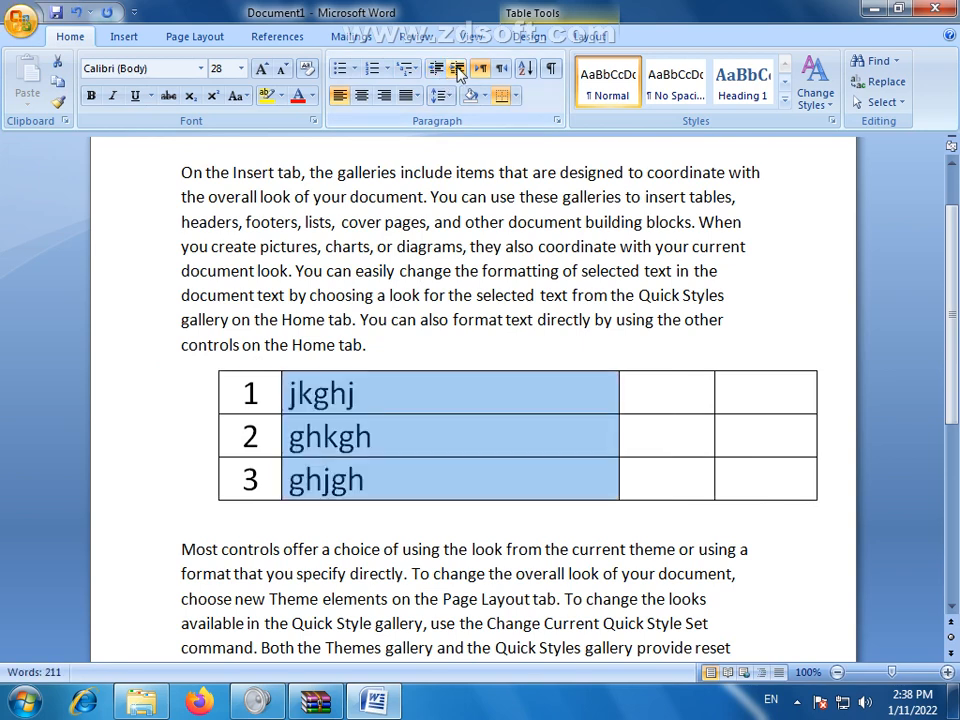
key("ctrl+z")
left_click(478, 411)
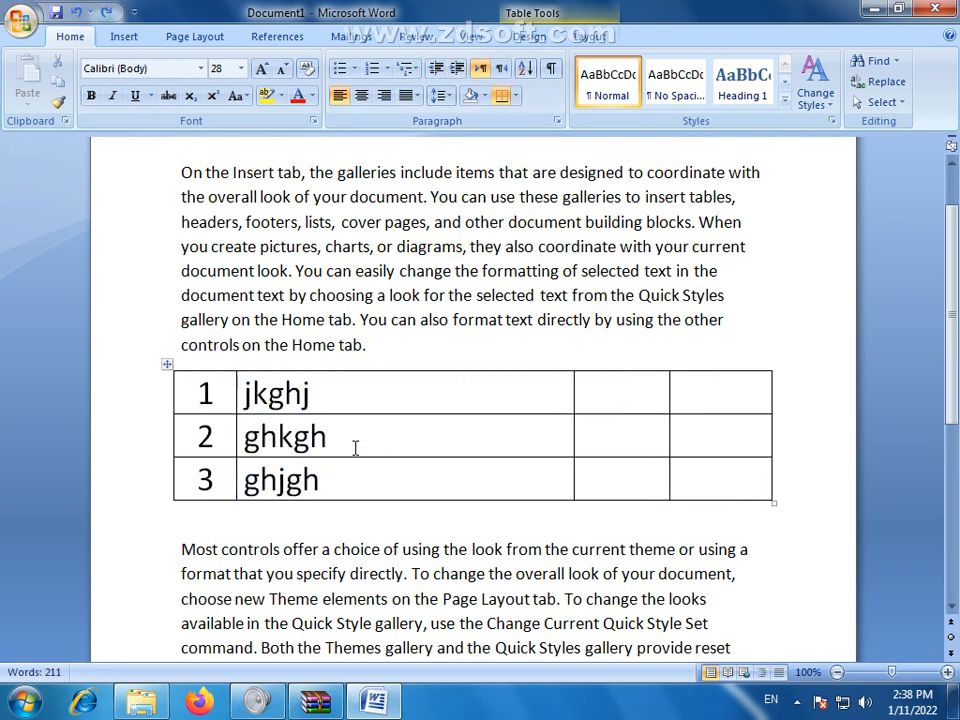
Examine how the cells form rows, marking out the middle row and the whole table.
left_click(336, 433)
left_click_drag(724, 433, 196, 437)
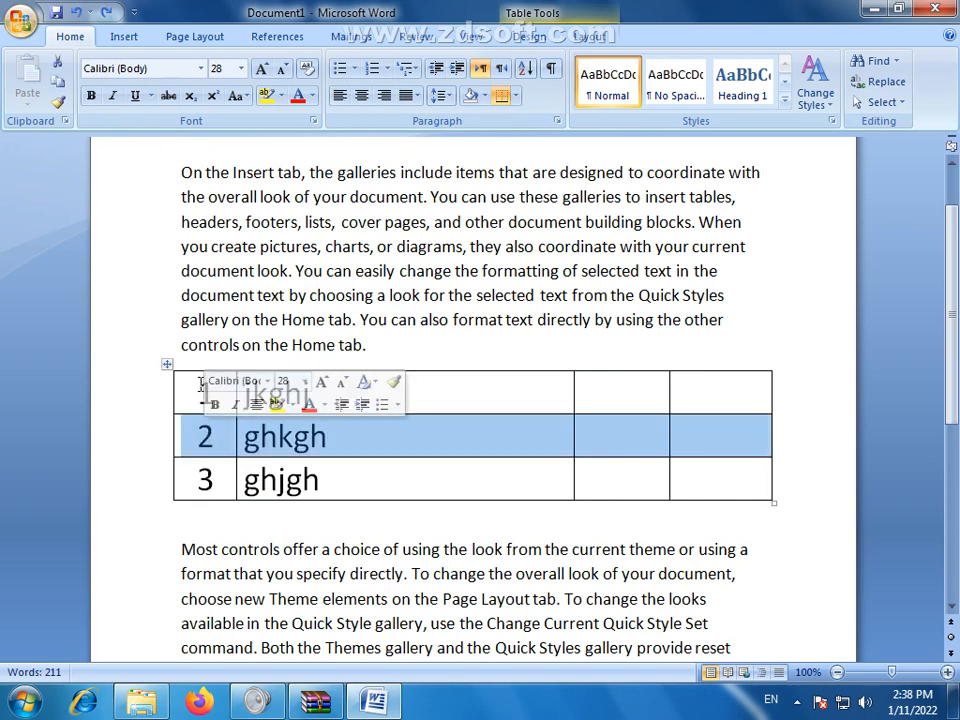
left_click(200, 386)
left_click_drag(200, 386, 713, 484)
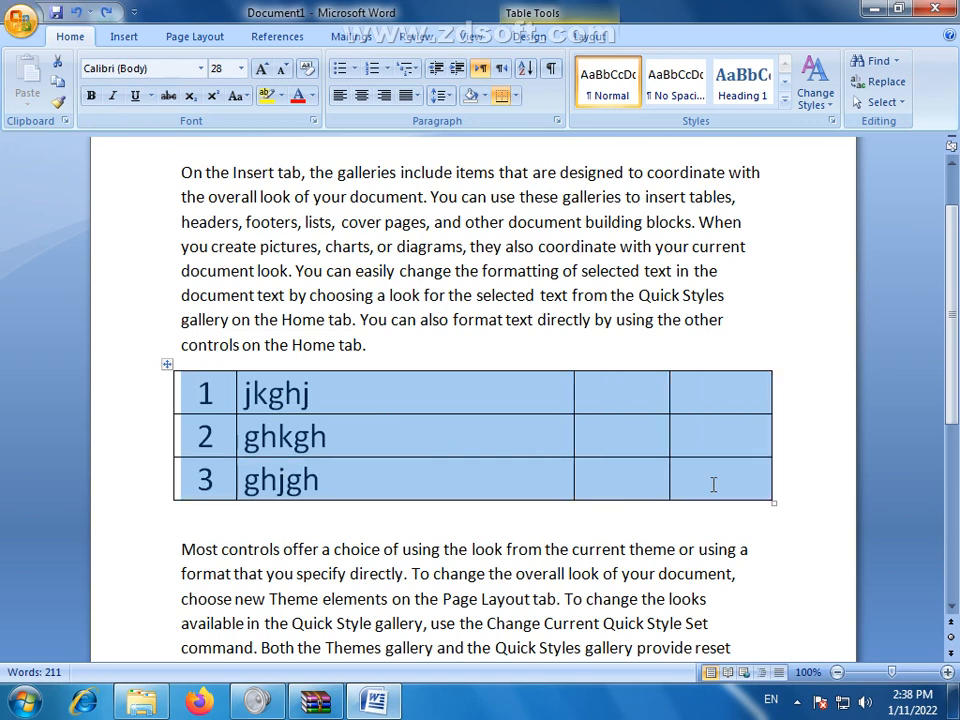
left_click_drag(713, 484, 713, 491)
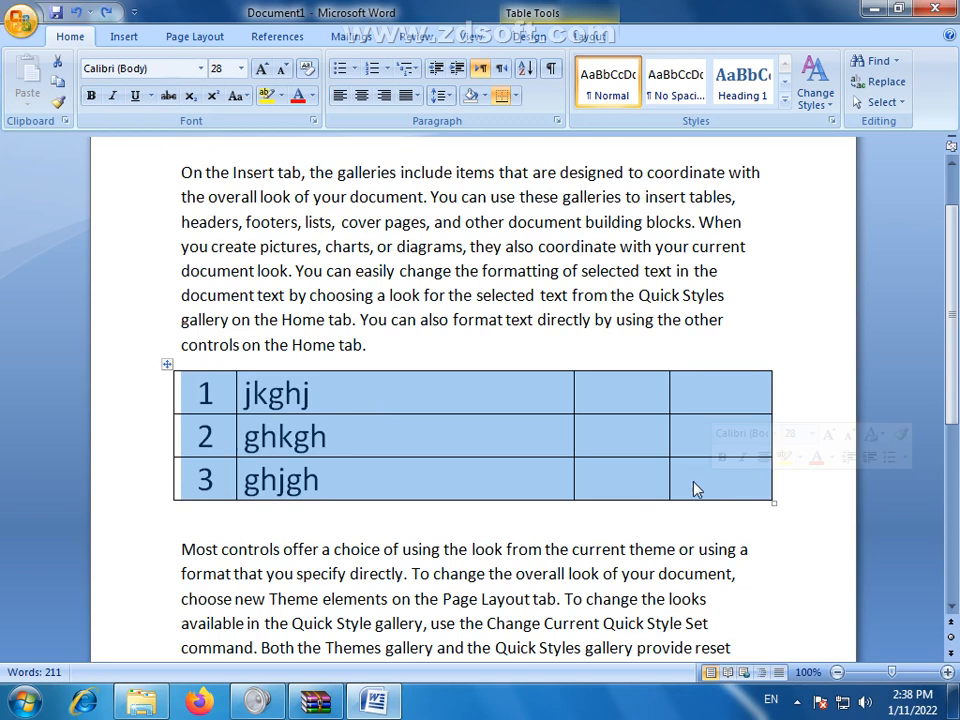
left_click(467, 442)
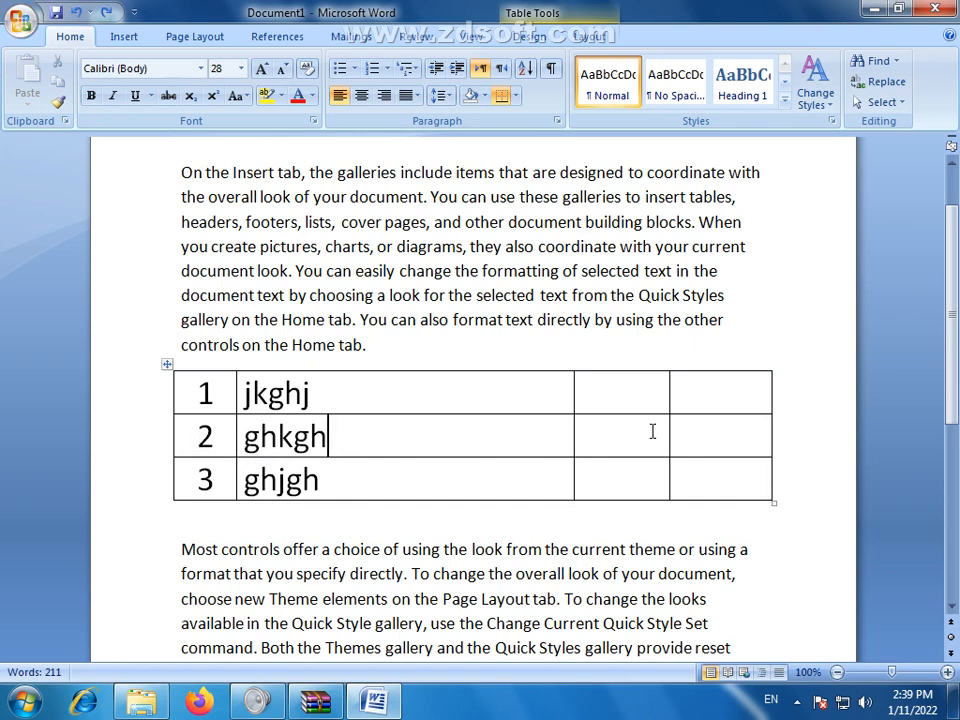
left_click_drag(334, 435, 704, 441)
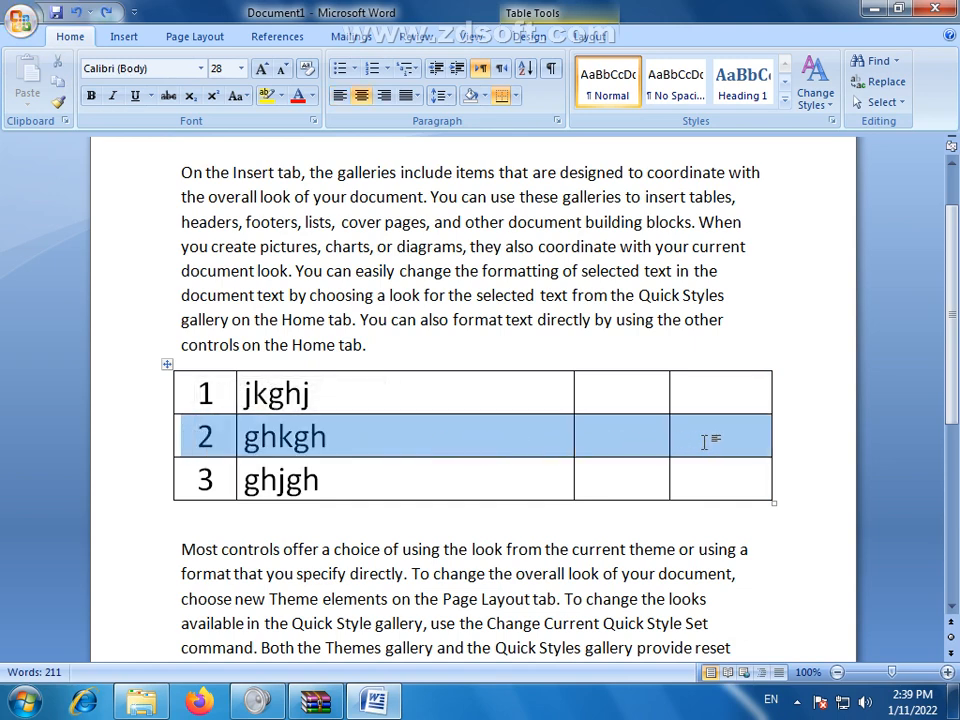
left_click(660, 448)
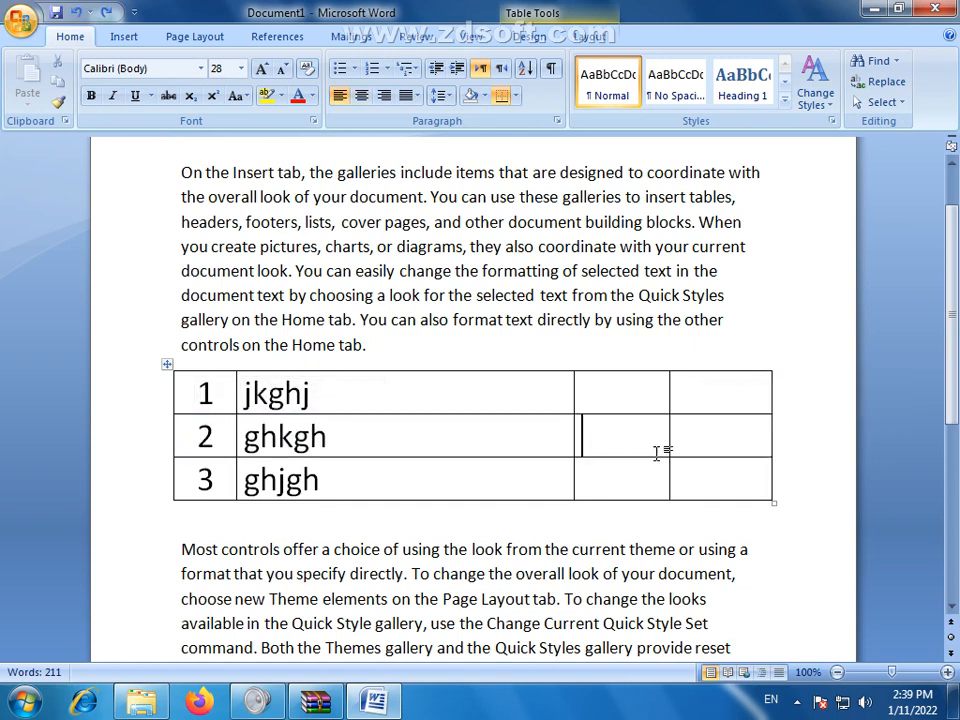
left_click_drag(709, 437, 470, 442)
left_click_drag(263, 432, 199, 433)
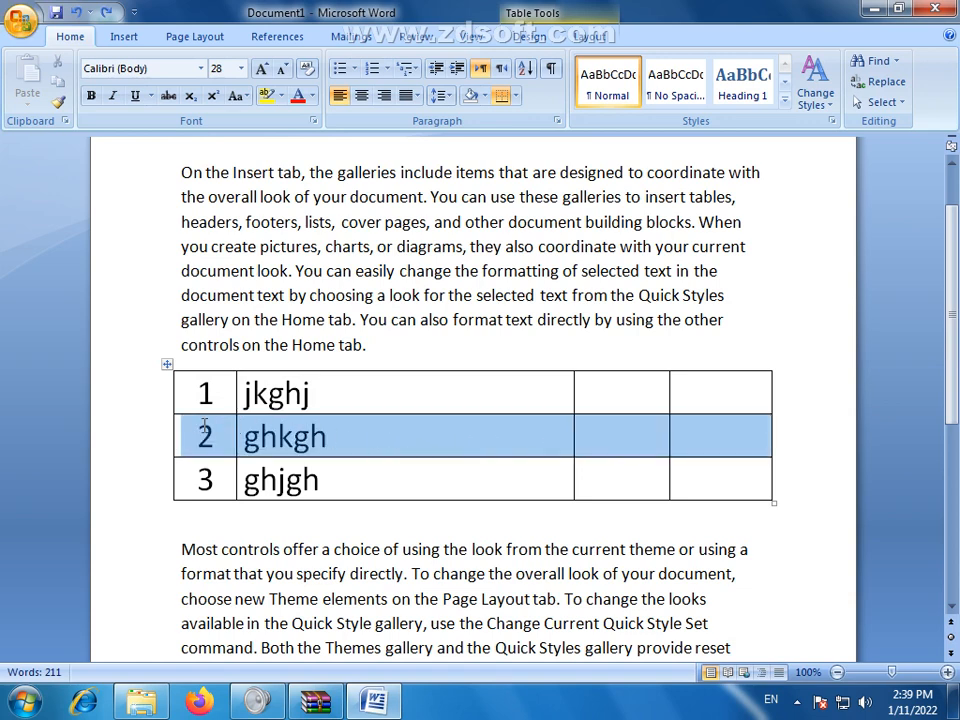
Clear the contents of the table's middle row and go through its empty cells.
key("Delete")
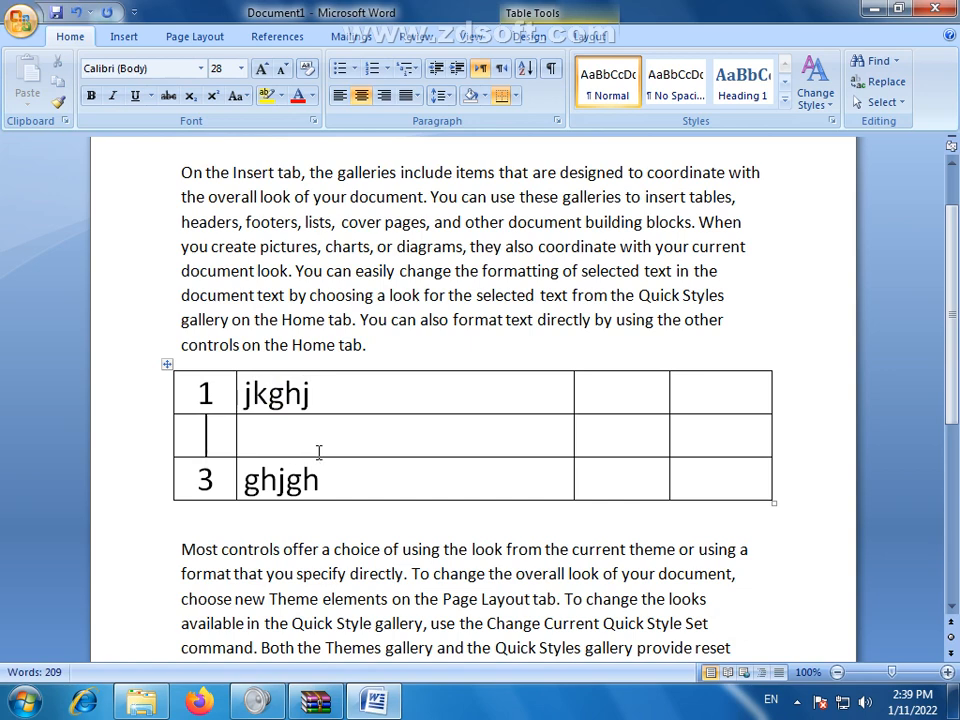
left_click_drag(199, 437, 714, 437)
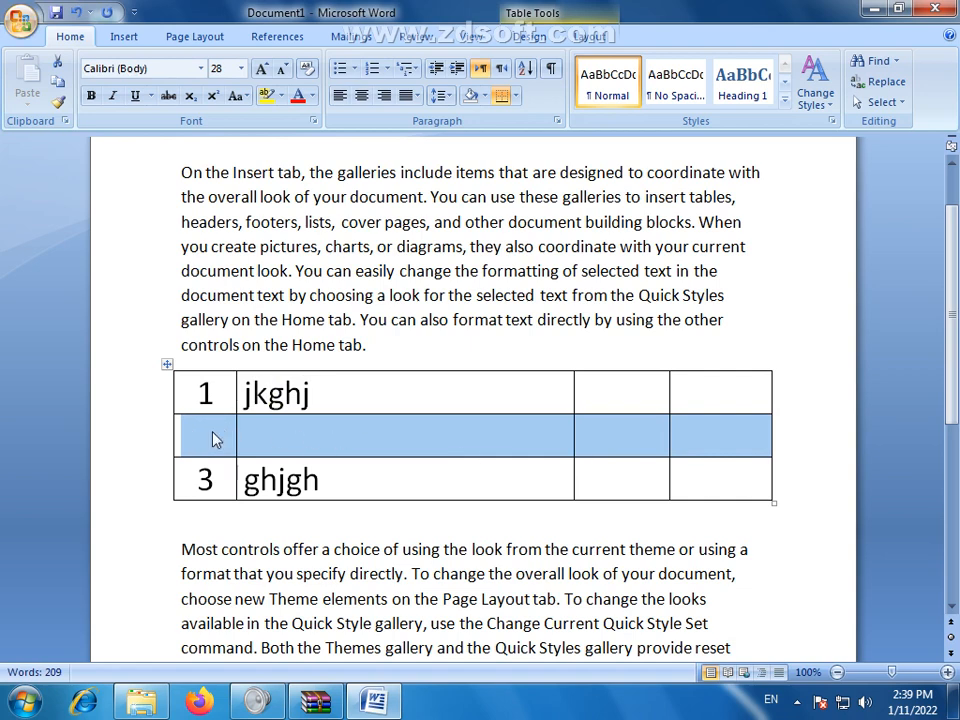
left_click(357, 438)
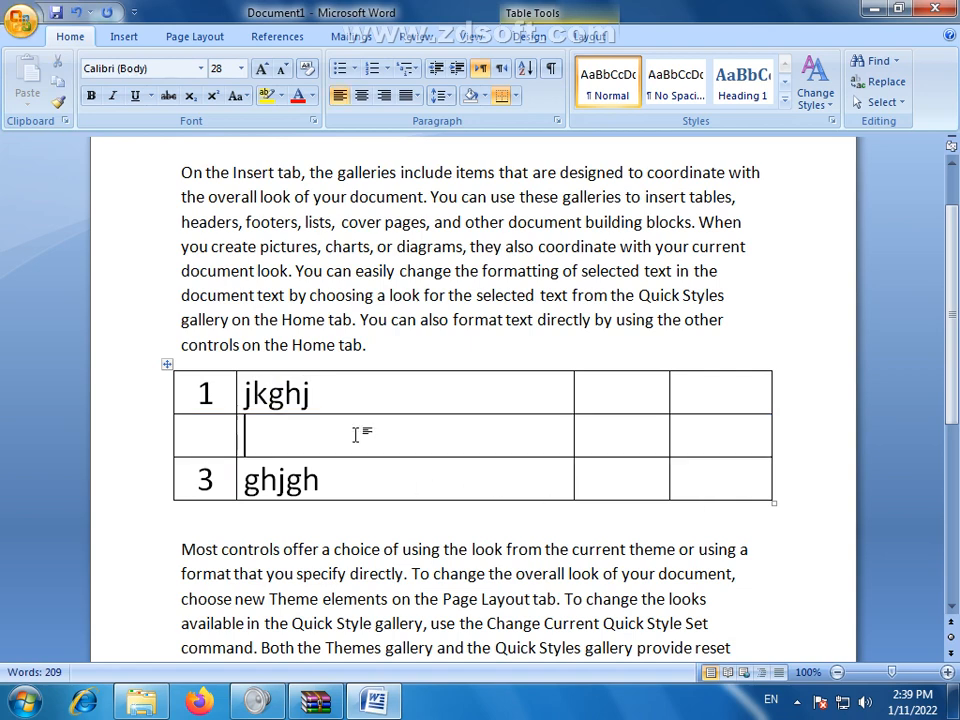
left_click(700, 436)
left_click_drag(663, 438, 210, 433)
left_click(208, 431)
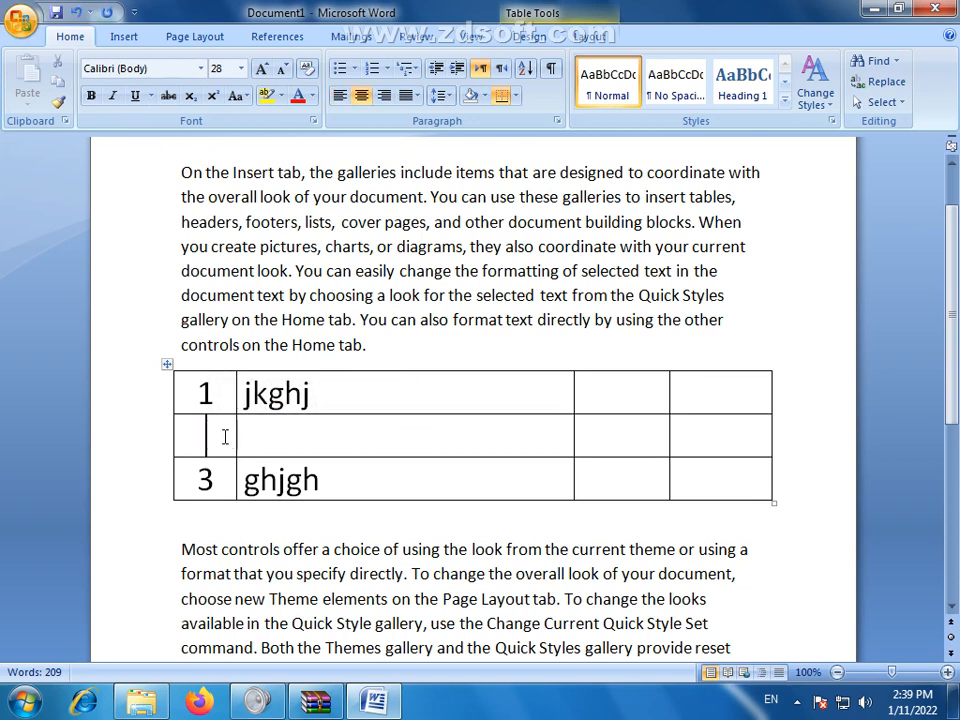
left_click(408, 443)
left_click(605, 440)
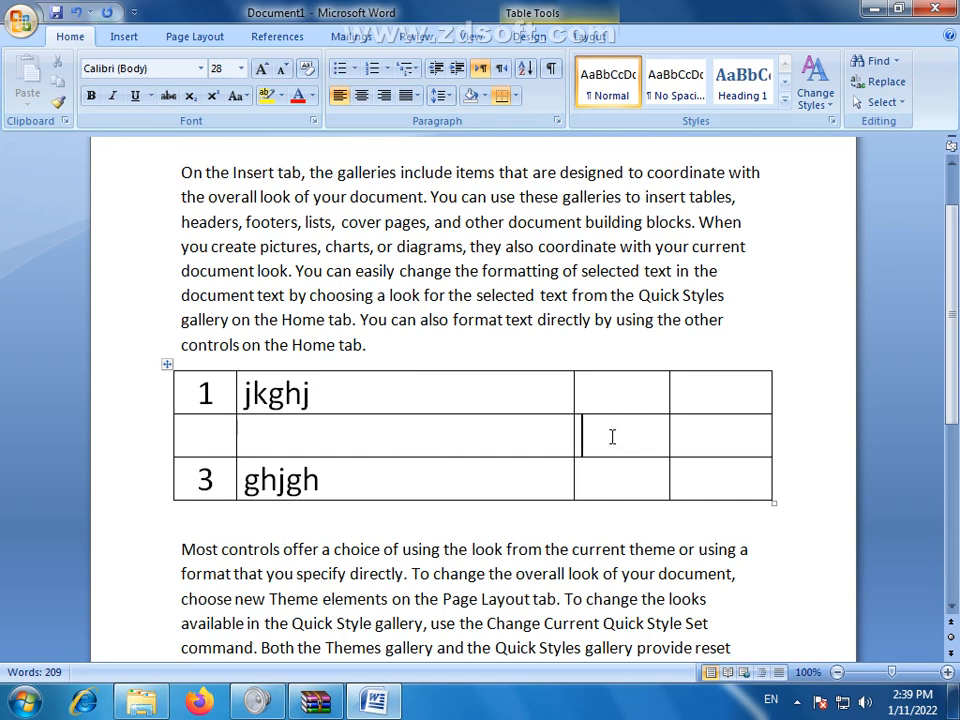
left_click(726, 441)
Try deleting the entire middle row with the Delete Cells options and undo the deletion.
left_click(407, 433)
right_click(408, 435)
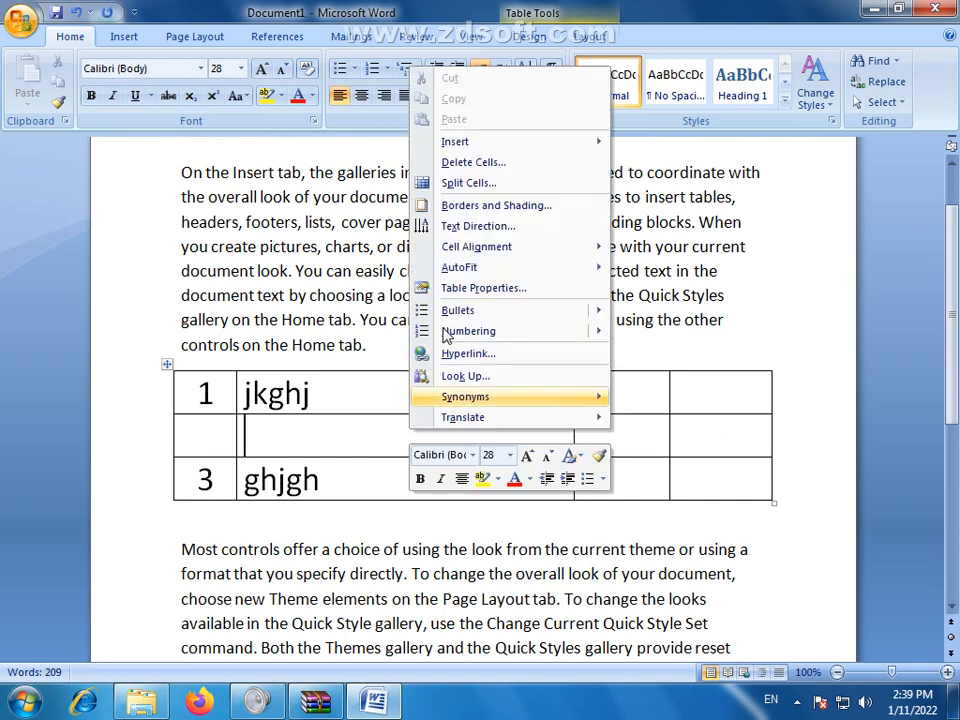
left_click(505, 174)
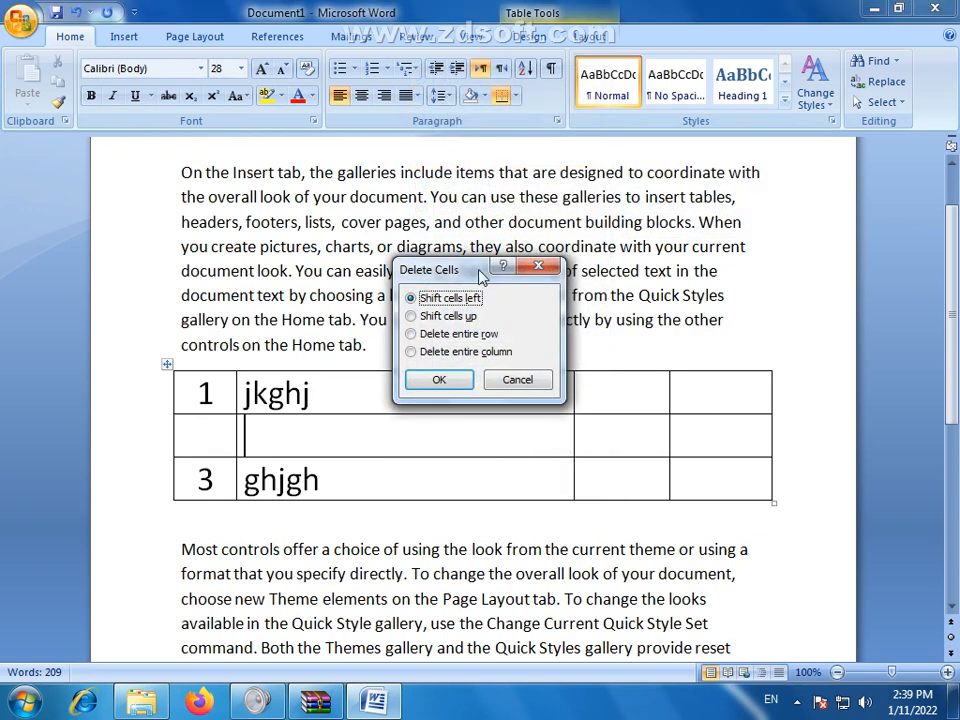
left_click_drag(490, 273, 523, 257)
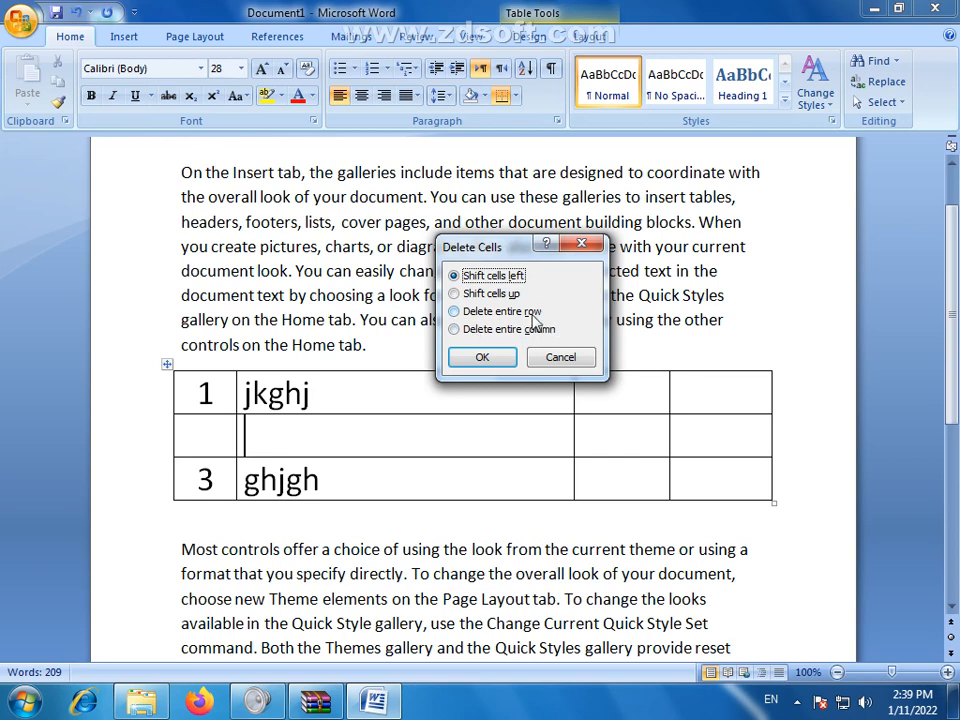
left_click(452, 315)
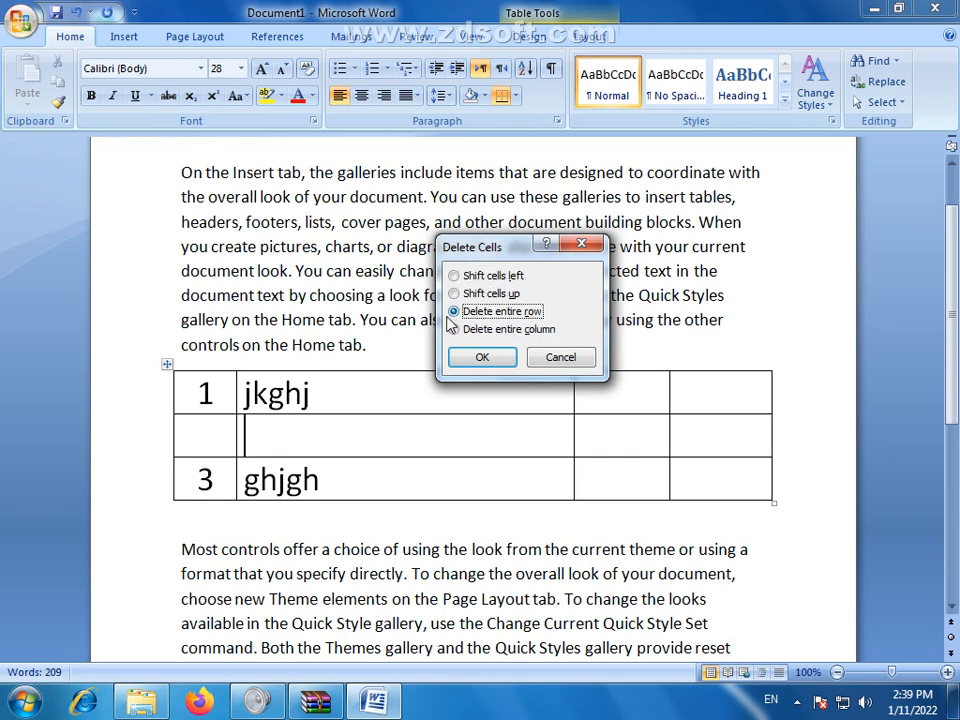
left_click(489, 360)
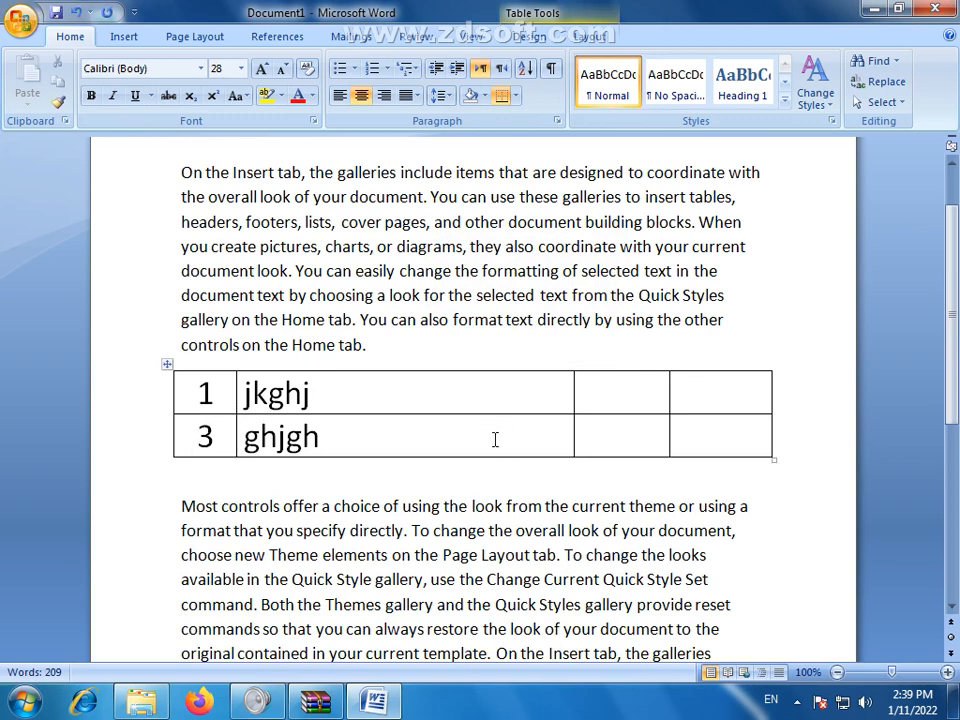
key("ctrl+z")
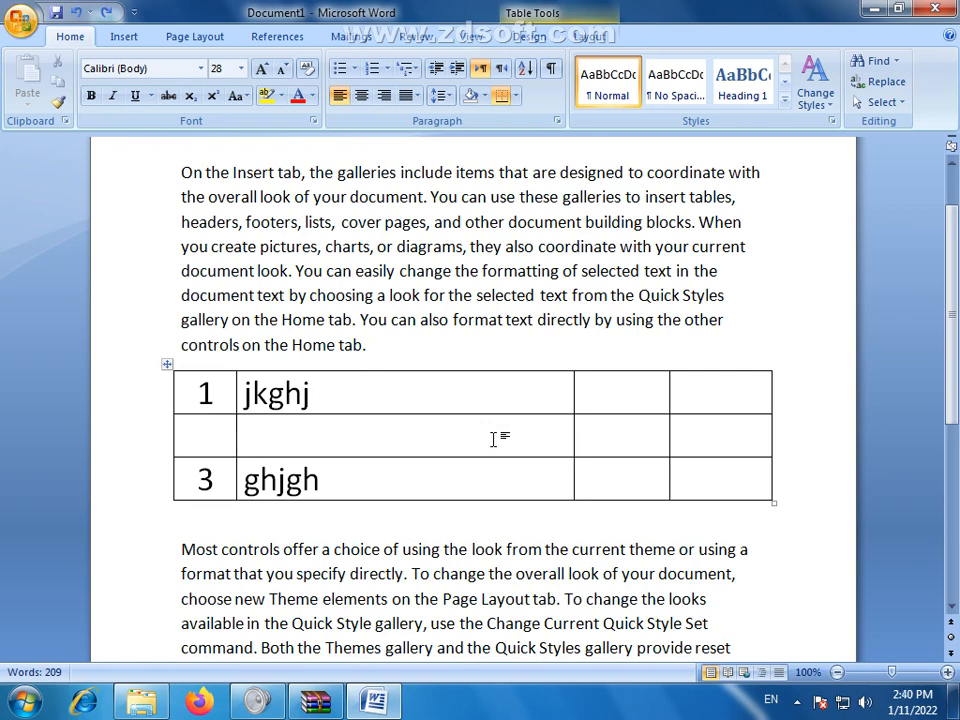
Examine how the cursor moves between the table's cells in every direction, across rows and along columns.
key("Right")
key("Right")
key("Right")
key("Down")
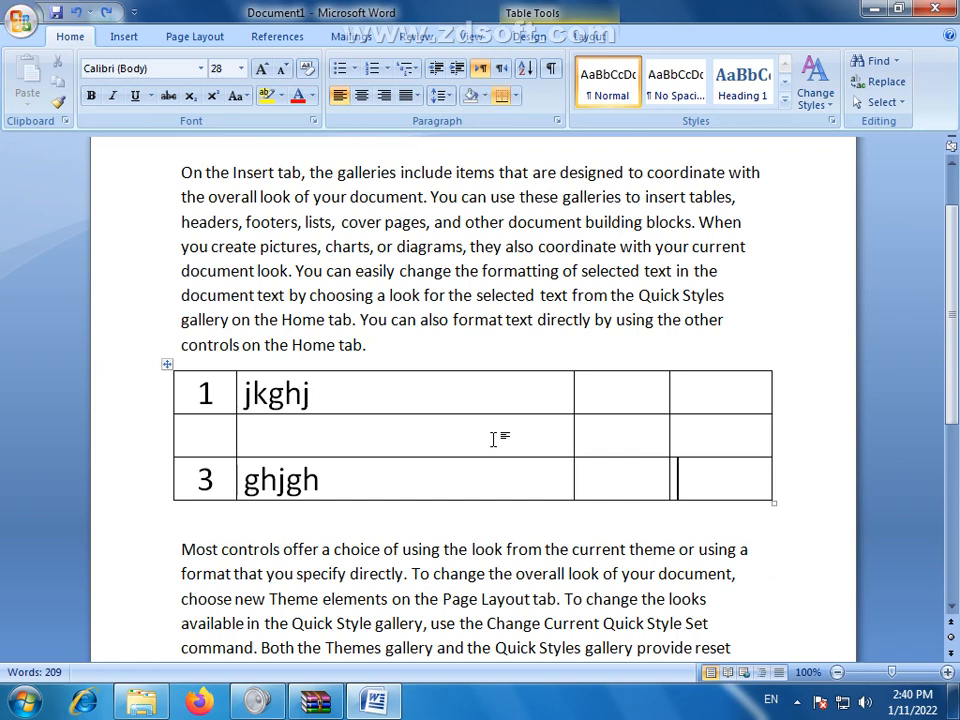
key("Up")
key("Up")
key("Left")
key("Down")
key("Left")
key("Down")
key("Left")
key("Right")
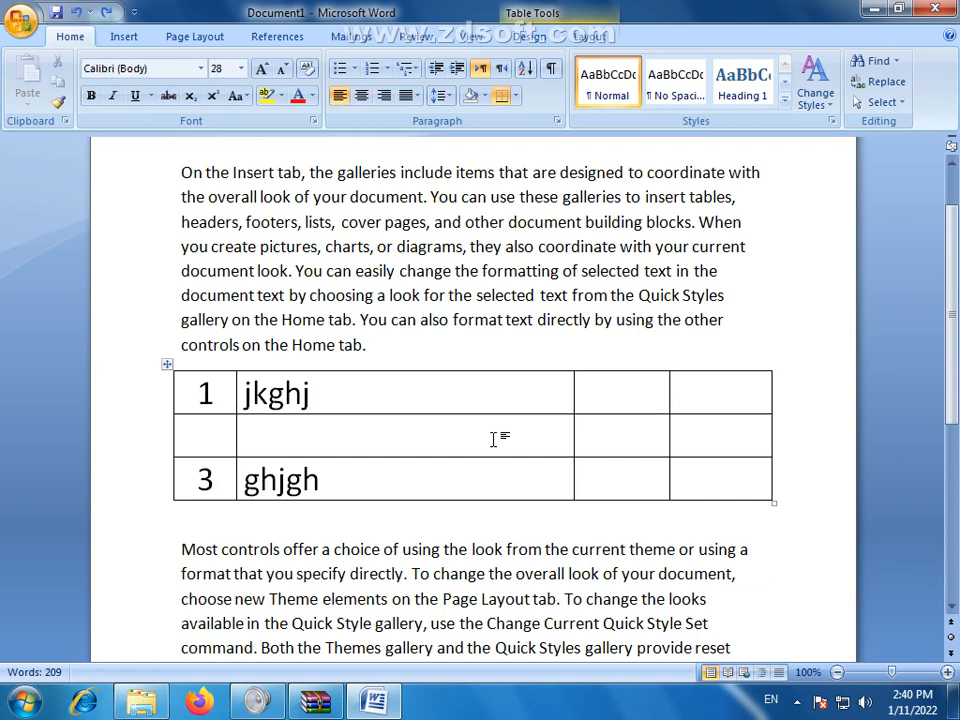
key("Up")
key("Right")
key("Right")
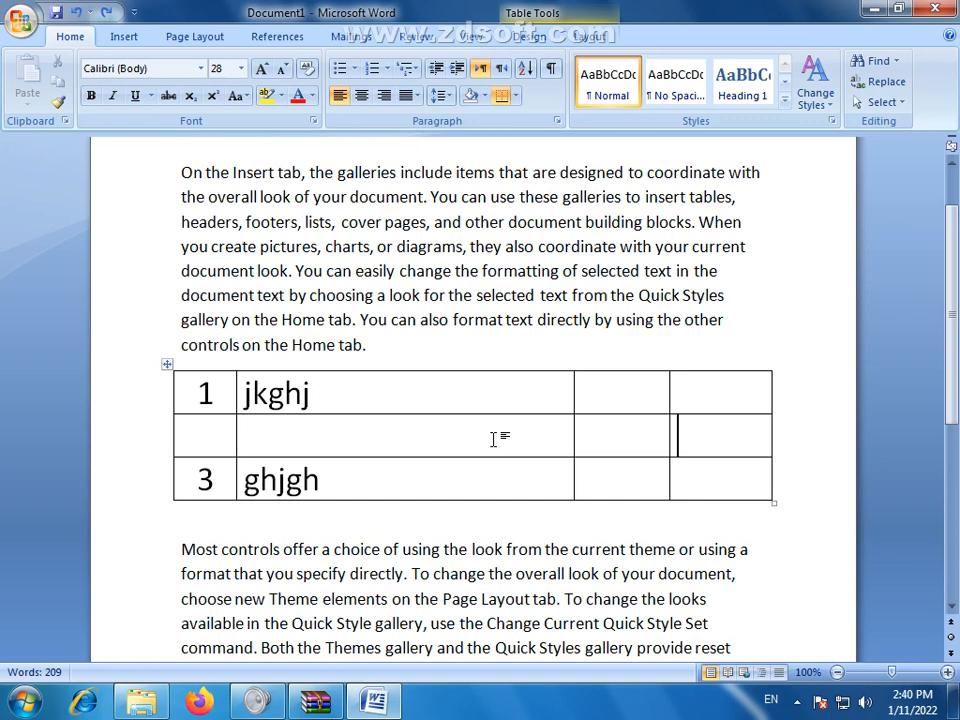
left_click_drag(193, 477, 320, 480)
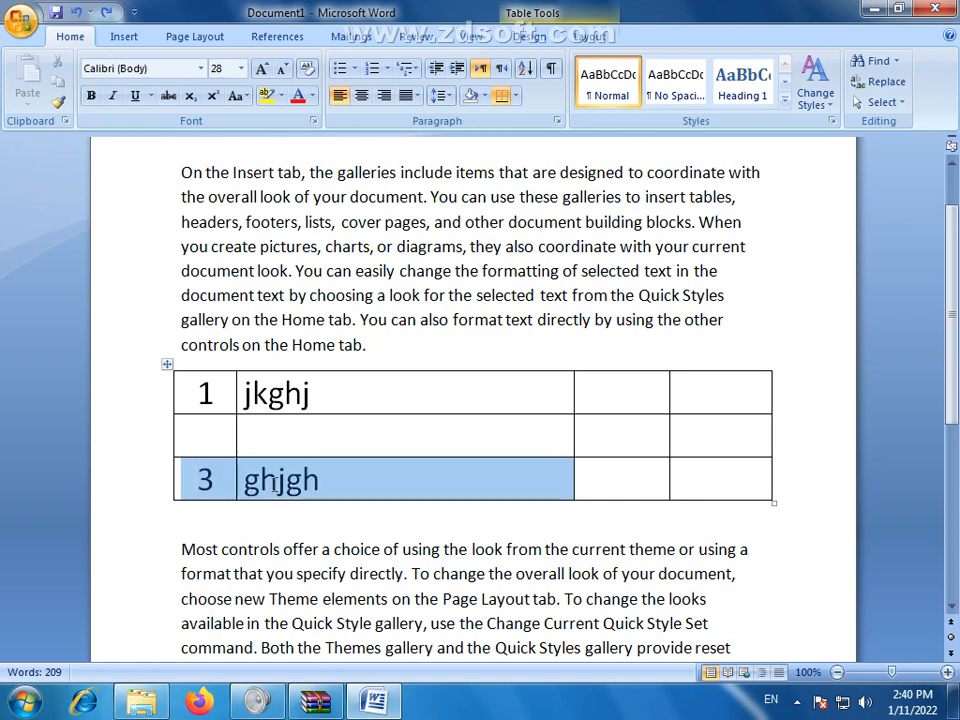
left_click(324, 481)
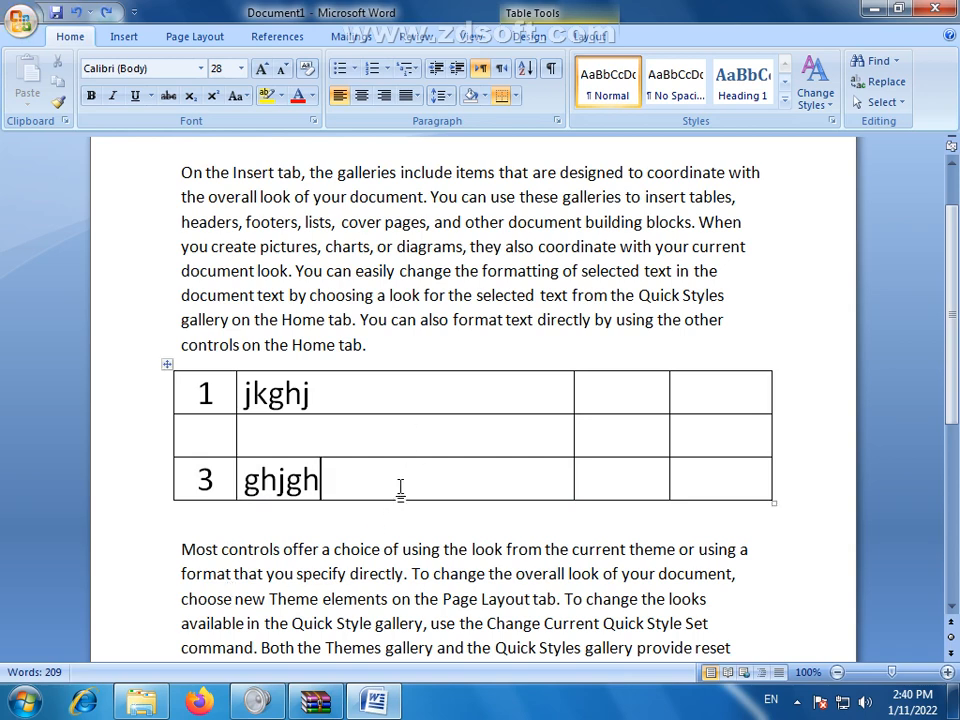
left_click(421, 431)
key("Right")
key("Right")
key("Down")
key("Up")
key("Left")
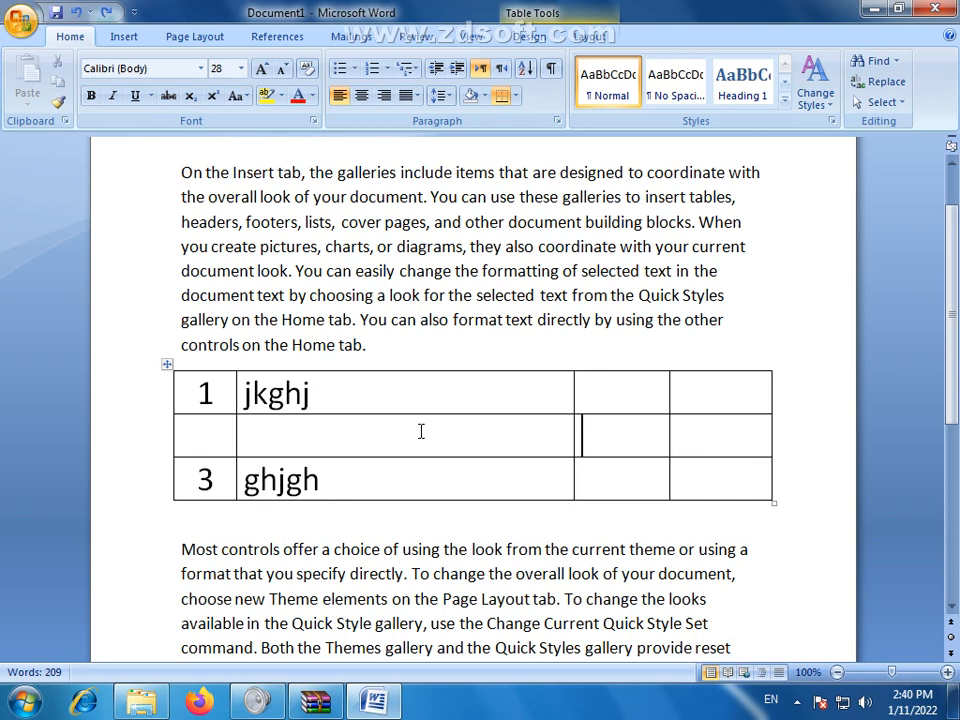
key("Left")
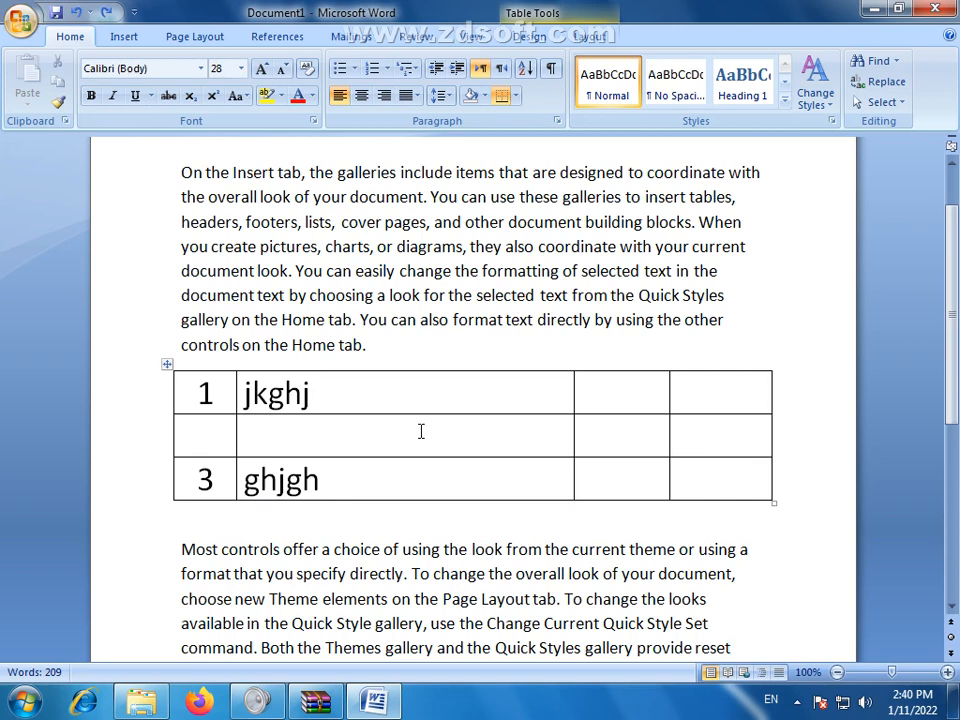
Append a new row below the row numbered 3 by advancing past the last cell, and mark it out.
key("Right")
key("Tab")
key("Tab")
key("Tab")
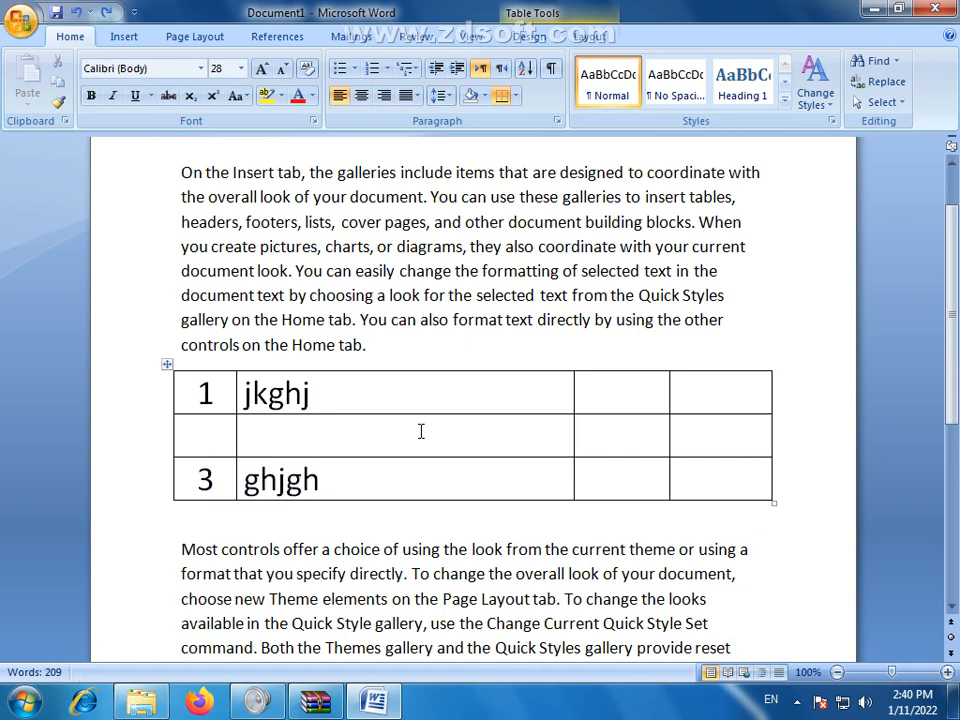
key("Tab")
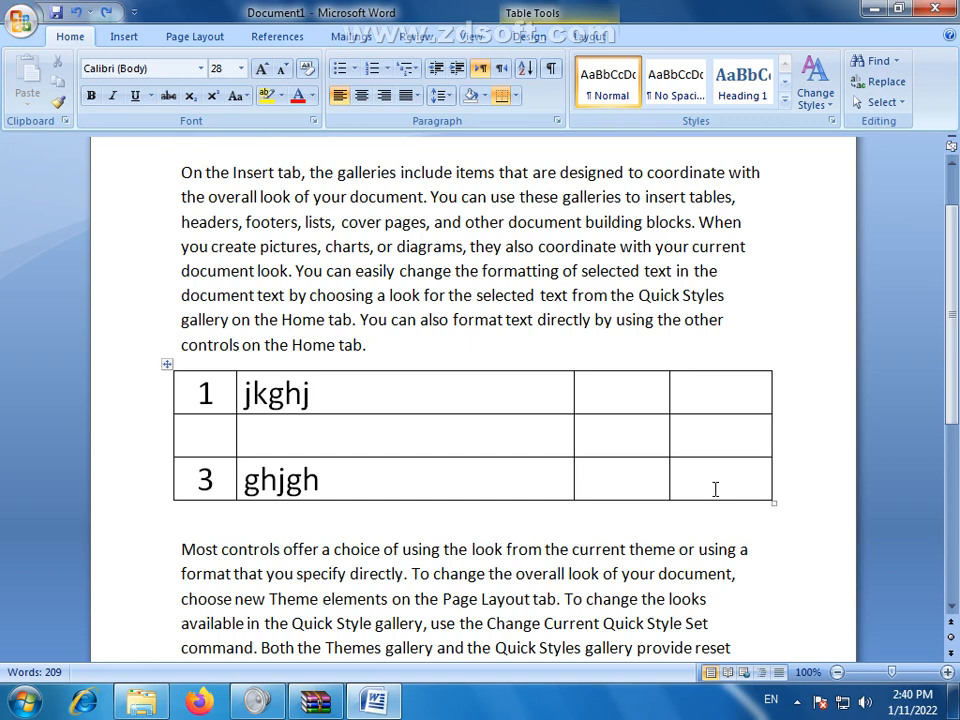
key("Tab")
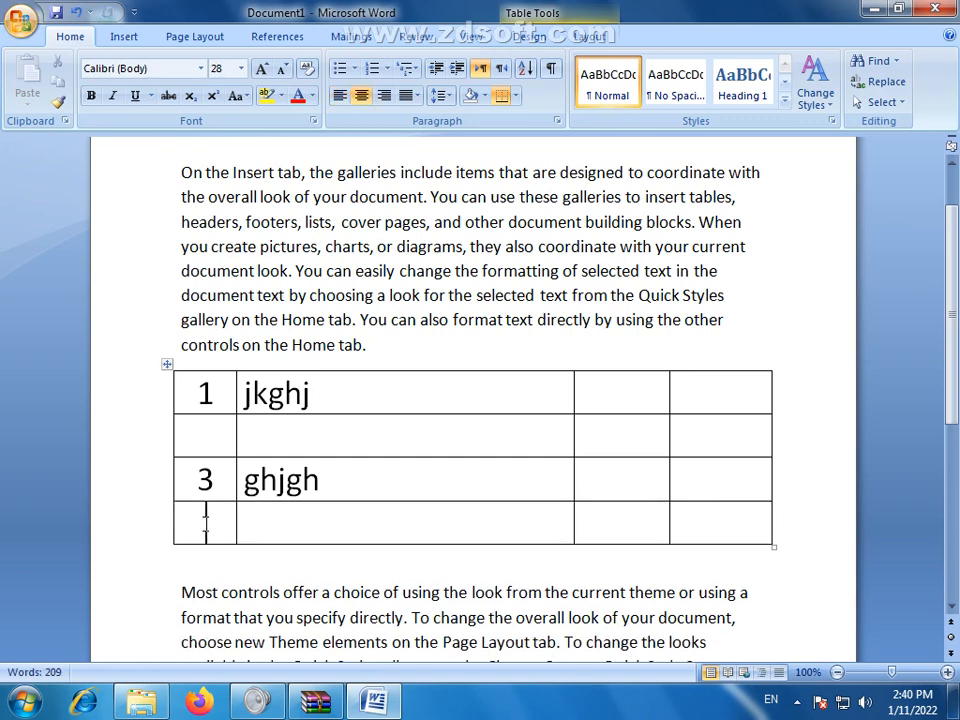
left_click_drag(208, 518, 731, 529)
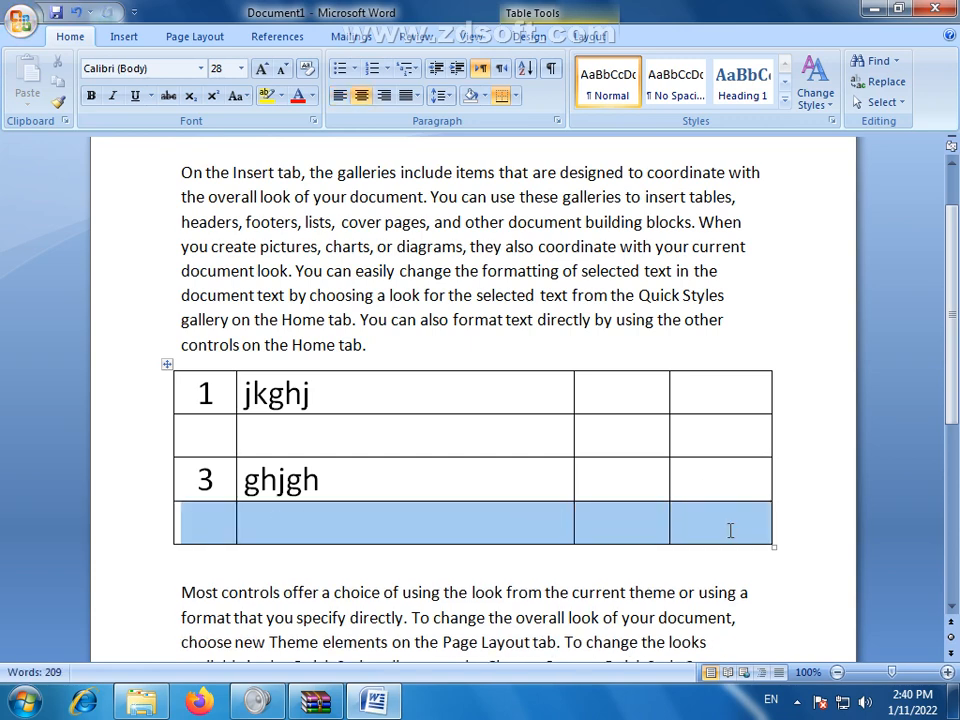
Append another empty row at the end of the table.
left_click(533, 525)
key("Tab")
key("Tab")
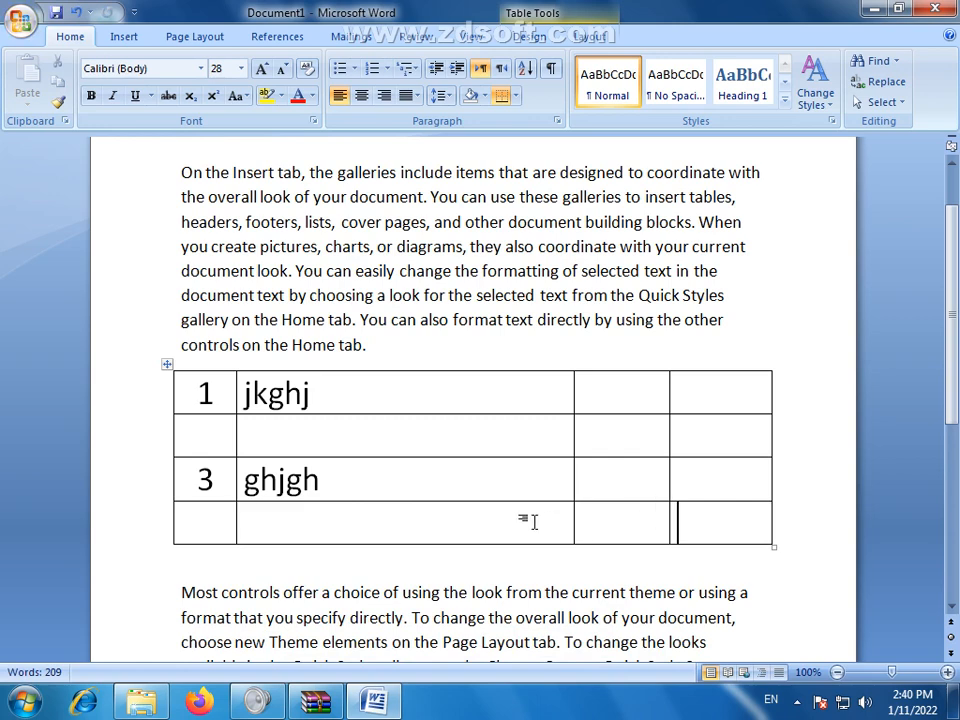
key("Tab")
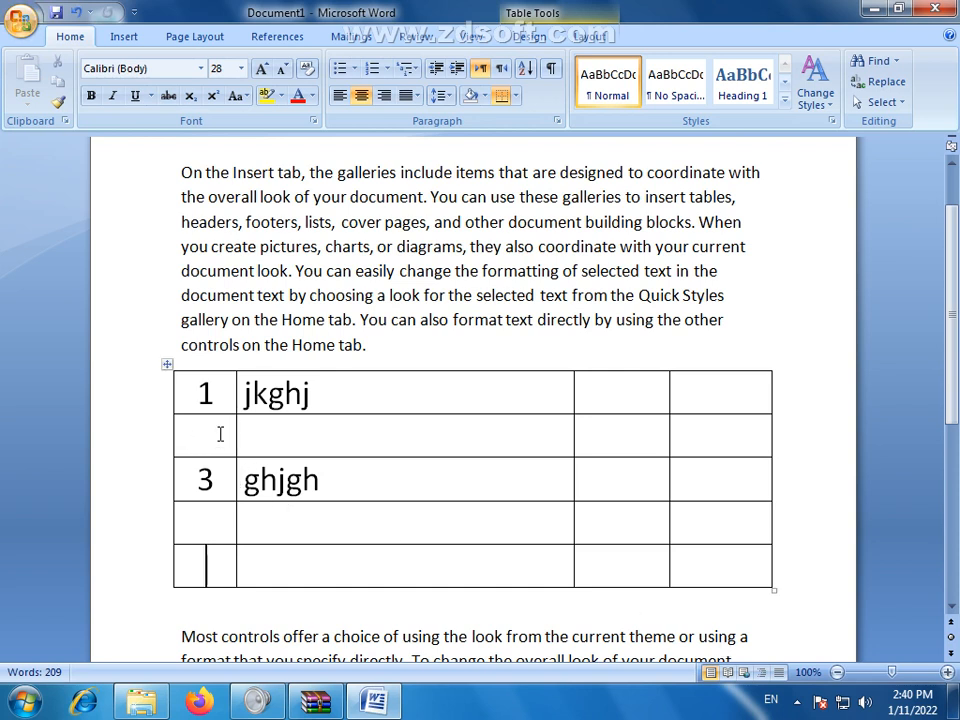
Fill the empty second row with the number 2 and the sample text hljlhjl.
left_click(418, 452)
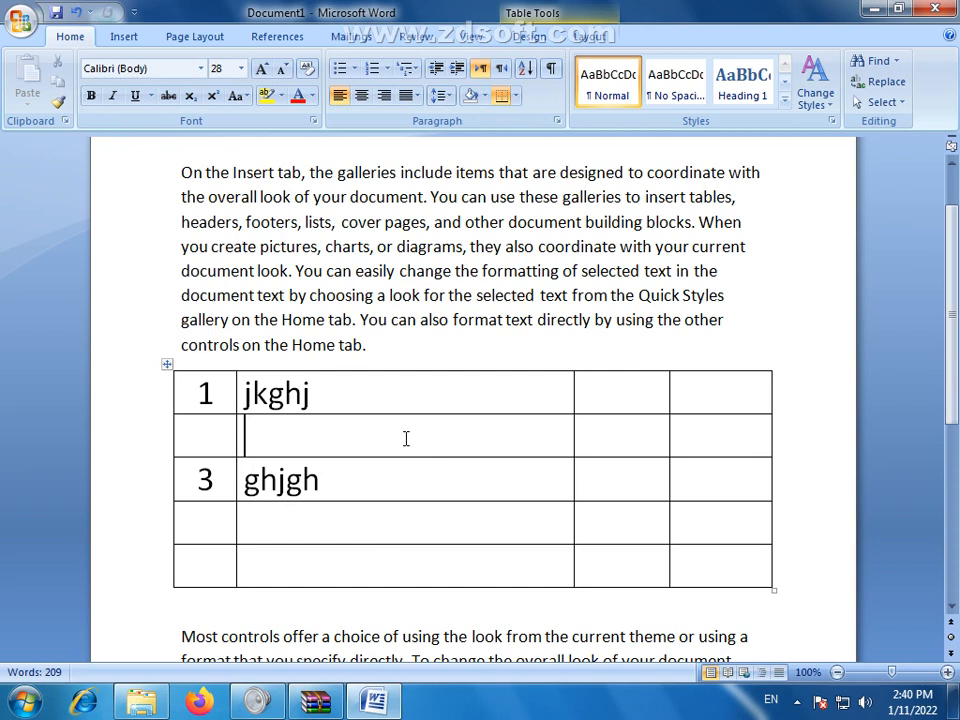
type("hljlhjl")
left_click(362, 476)
left_click(221, 432)
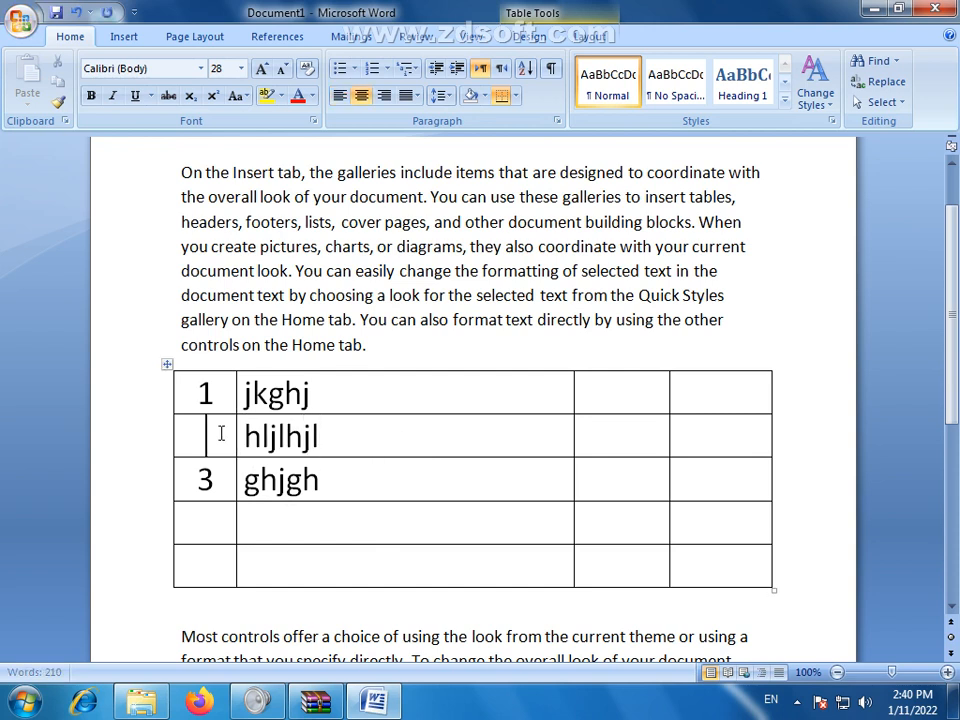
type("2")
left_click(199, 513)
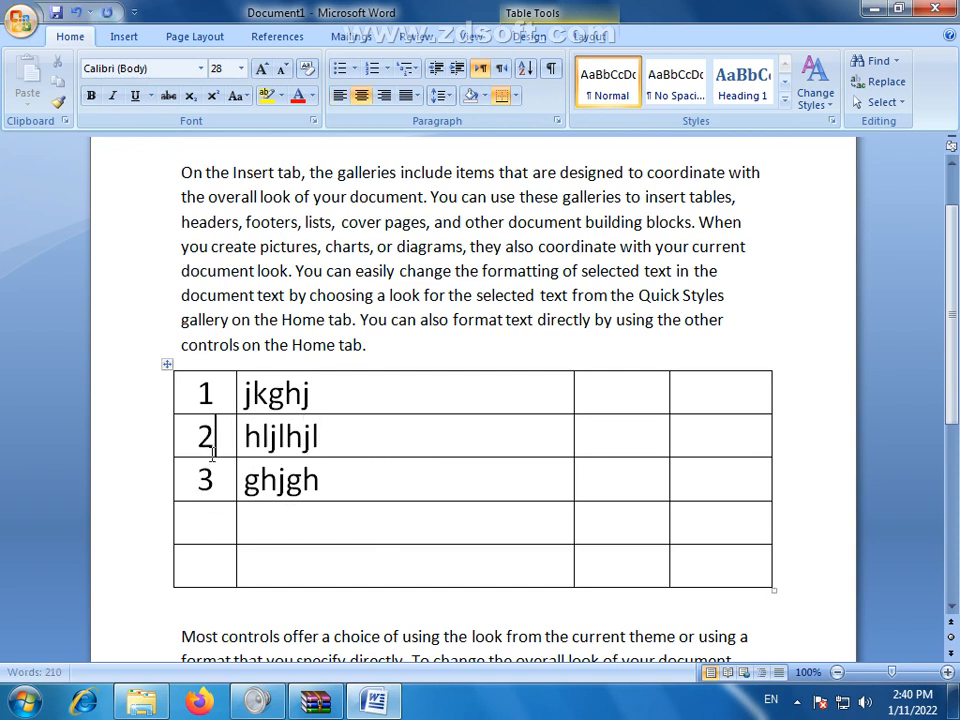
Insert an empty row above the row numbered 3.
left_click_drag(207, 436, 445, 507)
left_click(320, 482)
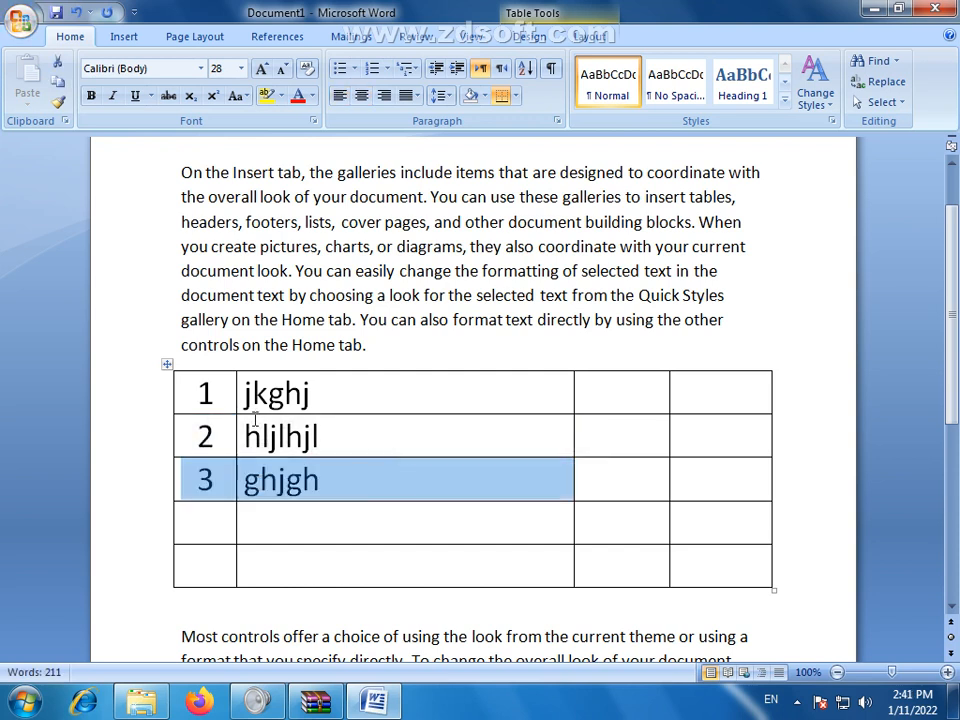
left_click(555, 497)
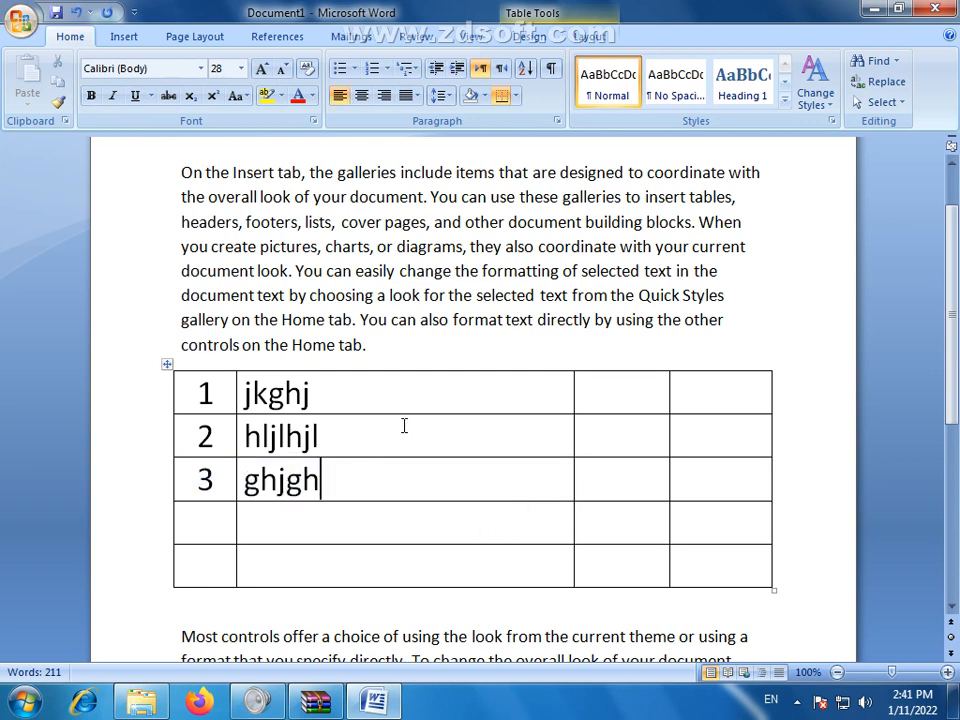
right_click(389, 479)
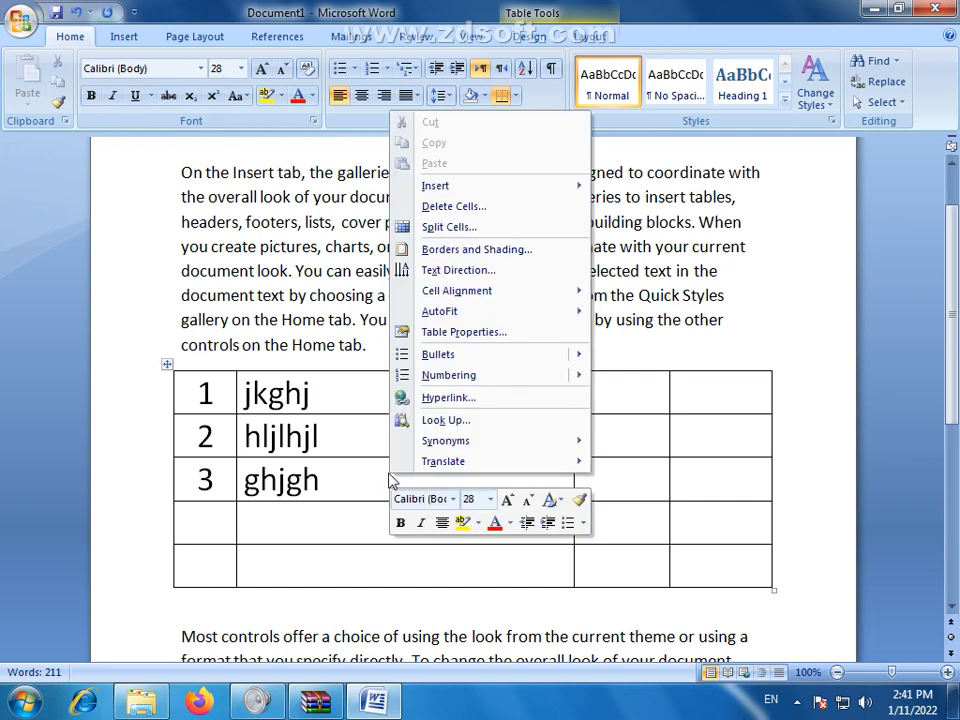
mouse_move(441, 192)
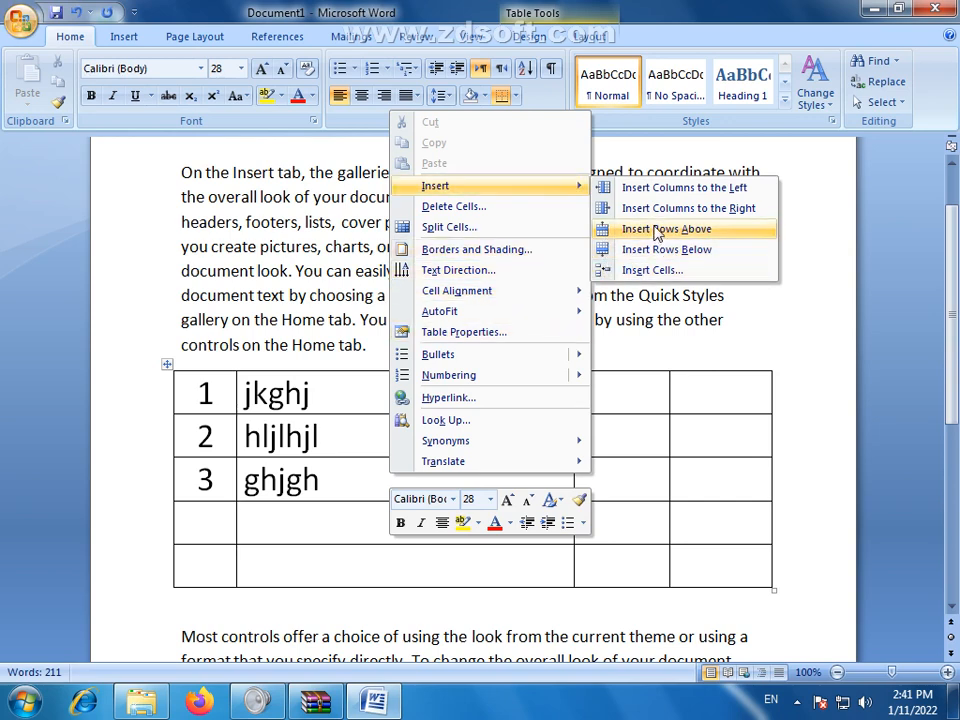
left_click(657, 232)
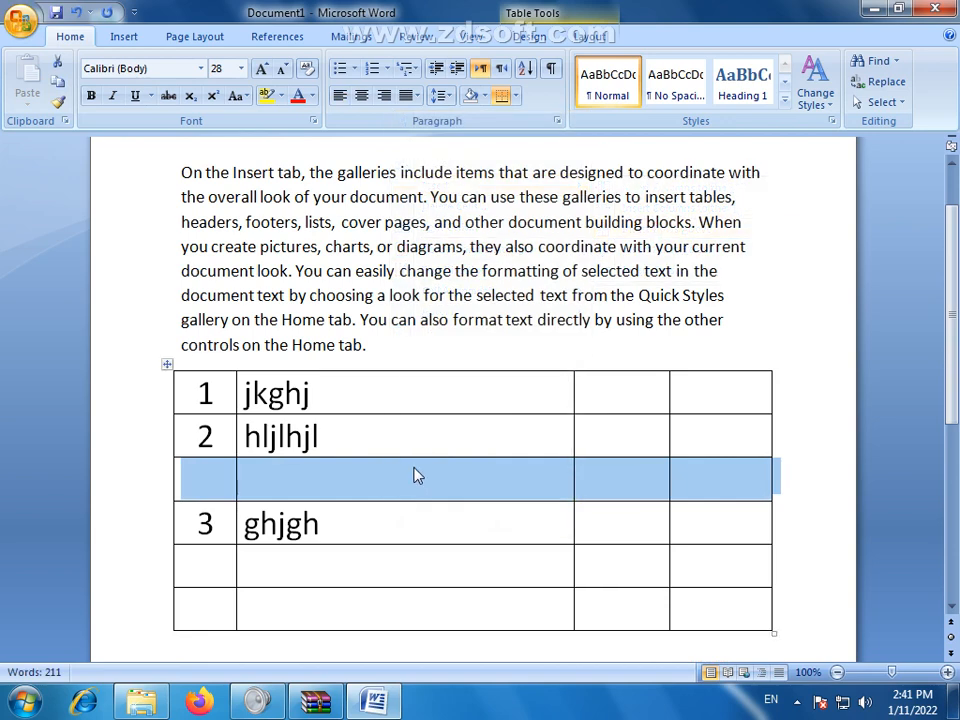
Mark out the whole table from its first to its last cell and clear the selection.
left_click(245, 478)
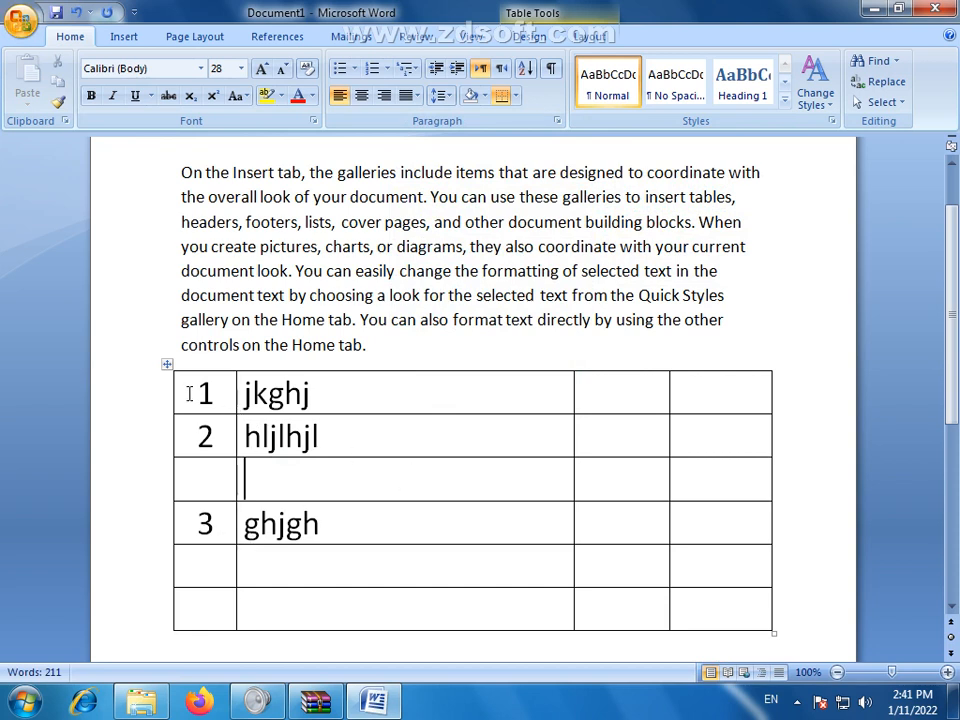
left_click_drag(189, 392, 697, 603)
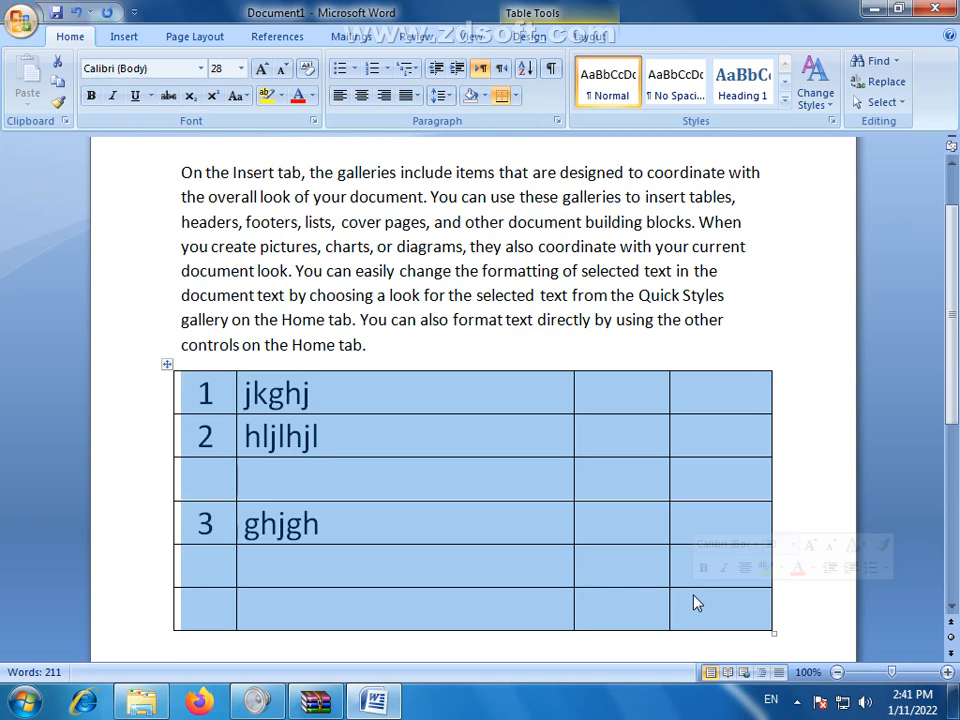
left_click(631, 611)
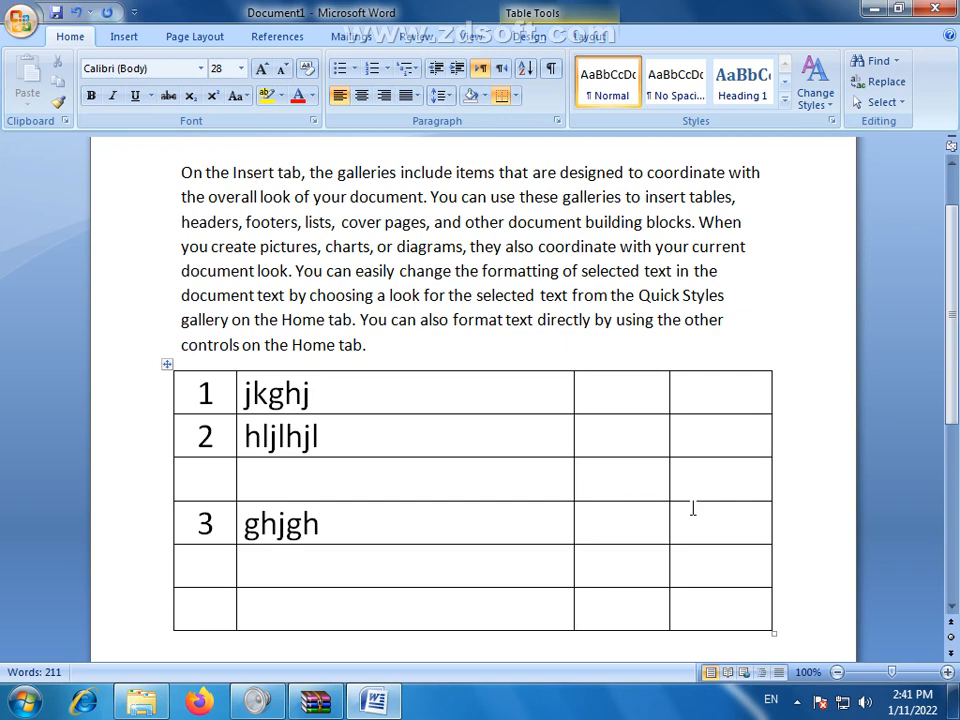
Select every cell of the table above the paragraph starting "Most controls", and deselect it by placing the cursor in that paragraph.
scroll(419, 422, "down", 4)
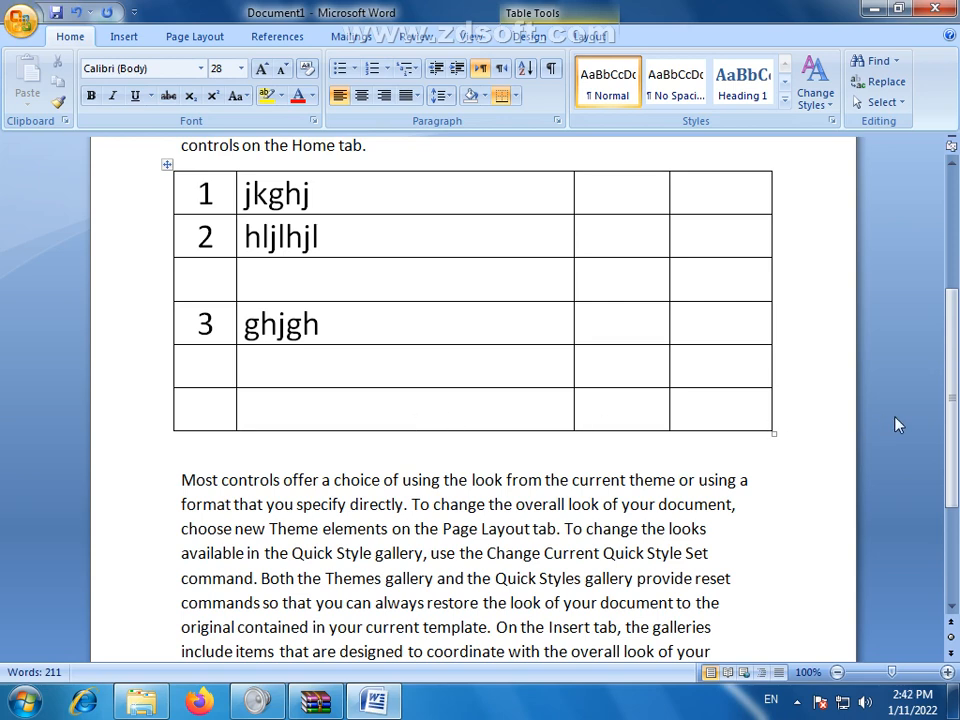
scroll(510, 500, "down", 2)
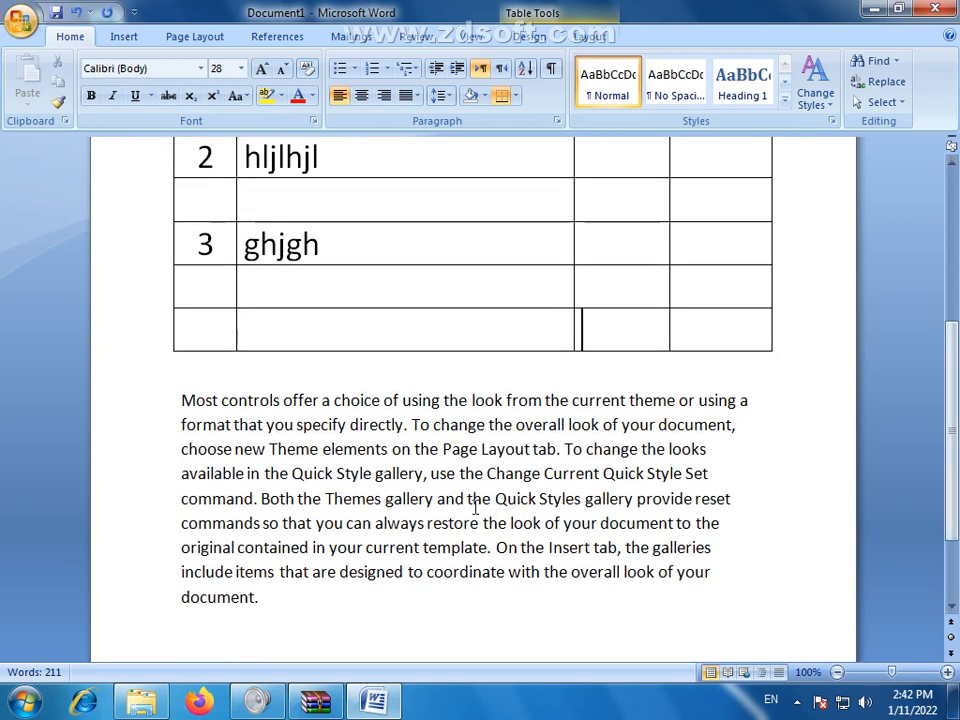
scroll(955, 408, "up", 2)
scroll(955, 408, "up", 1)
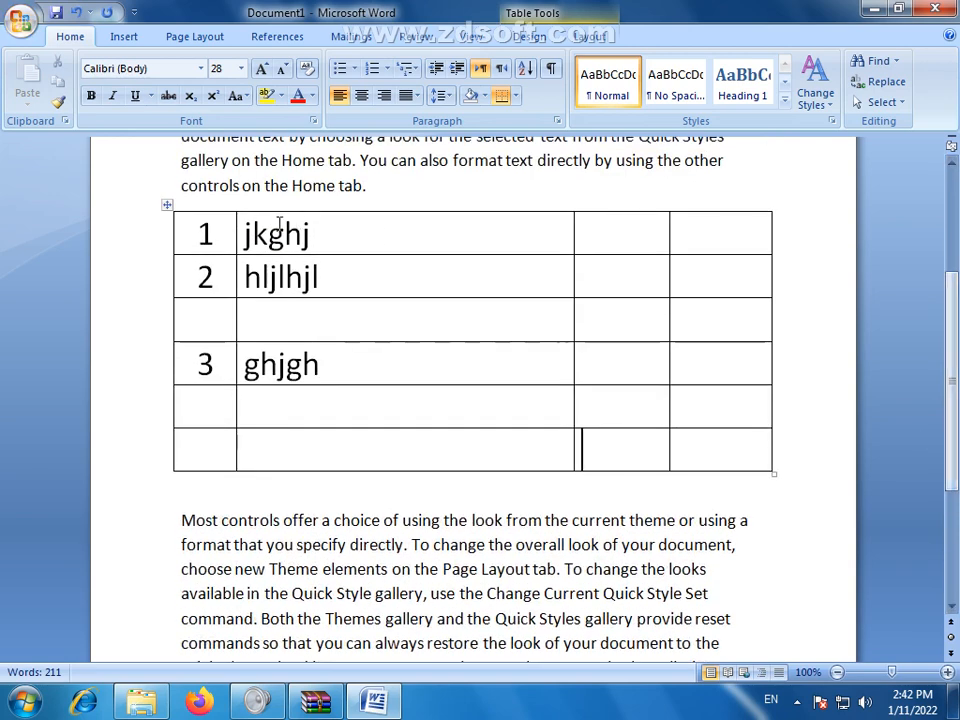
left_click_drag(193, 236, 755, 451)
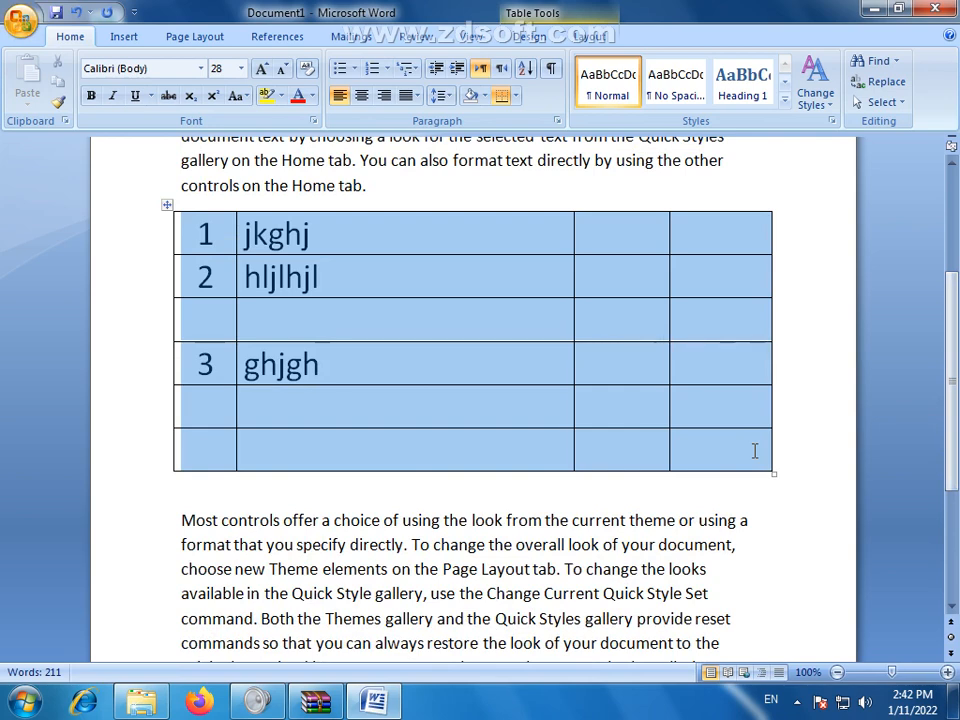
left_click(758, 516)
scroll(800, 510, "down", 2)
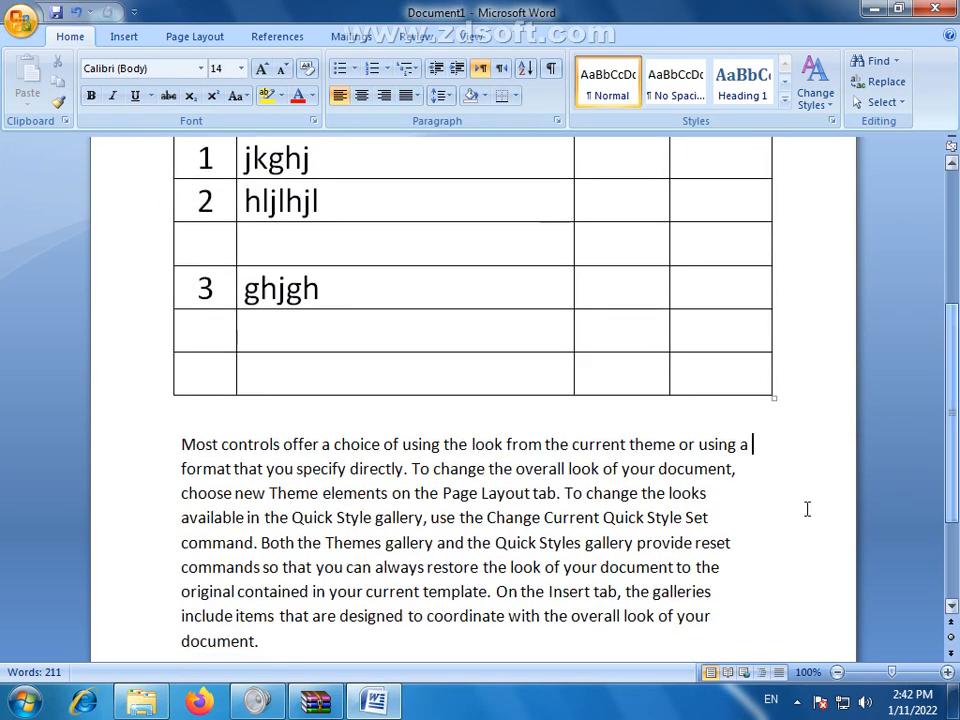
Split the paragraph below the table before "To change the looks" and leave an empty line between the two parts.
left_click(565, 494)
key("Return")
key("Return")
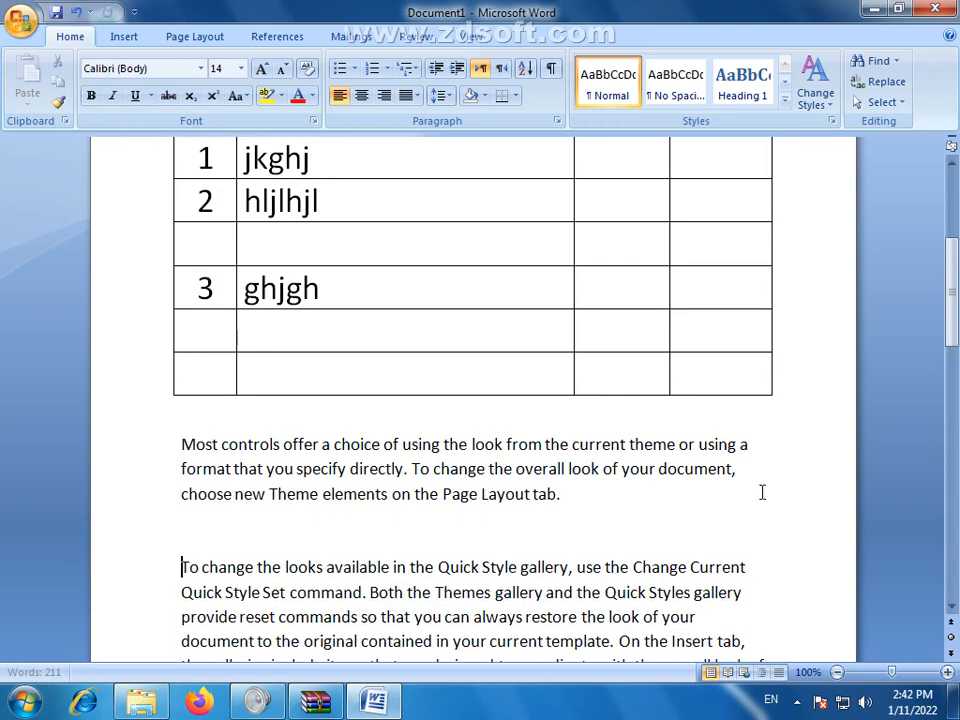
Add empty lines above the "To change the looks" paragraph until the whole paragraph sits on the following page.
scroll(780, 362, "down", 5)
left_click(251, 330)
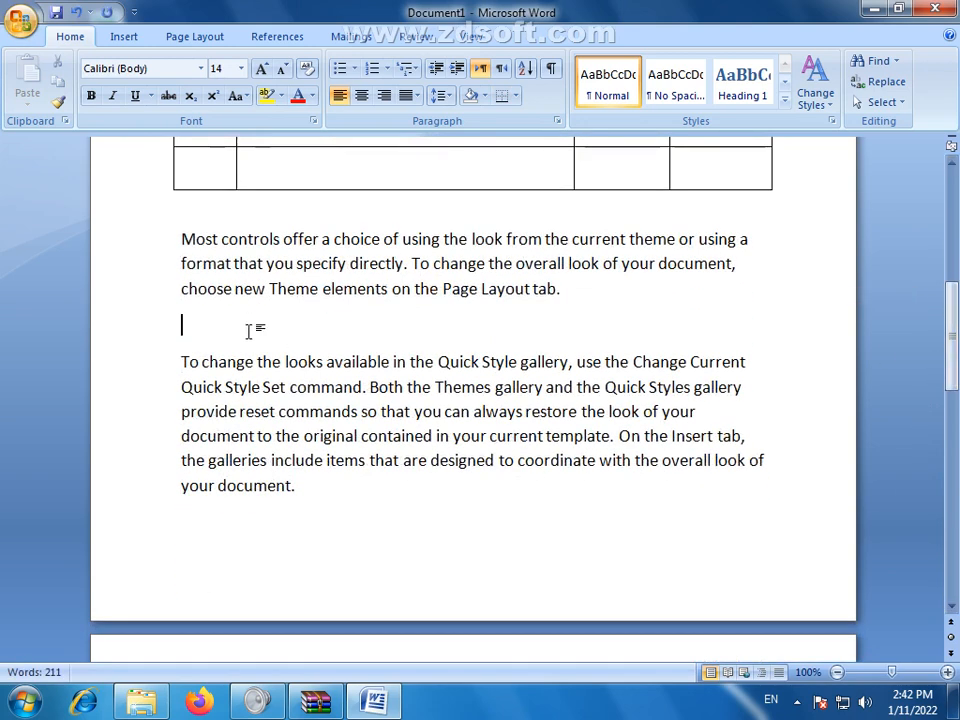
left_click_drag(952, 341, 953, 356)
key("Return")
key("Return")
key("Return")
key("Return")
key("Return")
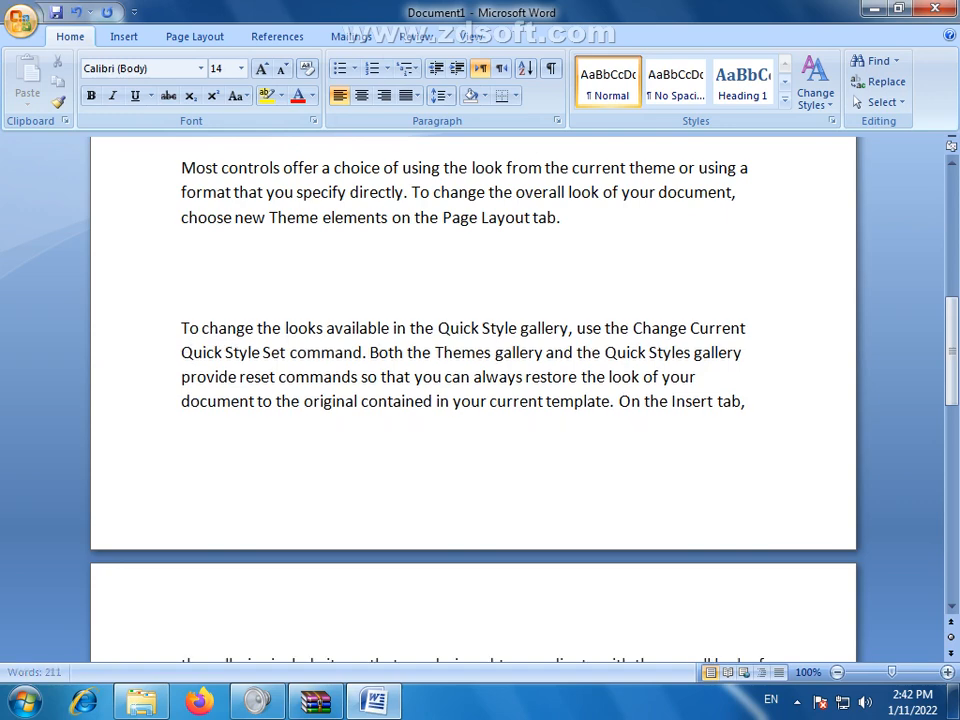
scroll(659, 396, "down", 3)
key("Return")
key("Return")
key("Return")
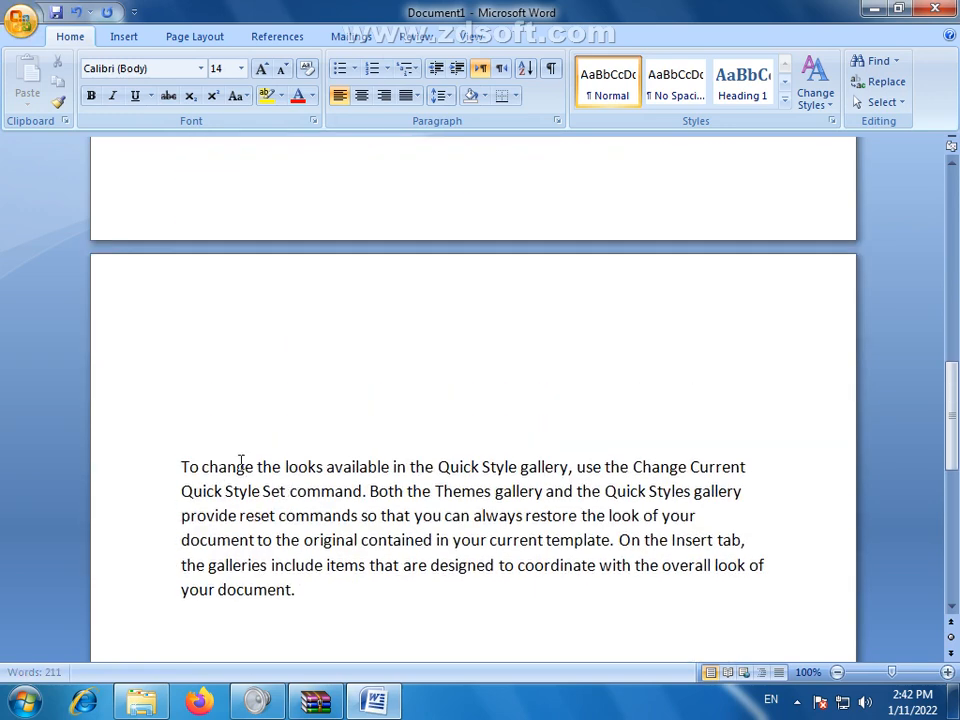
Insert a table with 6 columns and 5 rows on the empty line above the "To change the looks" paragraph.
left_click(180, 393)
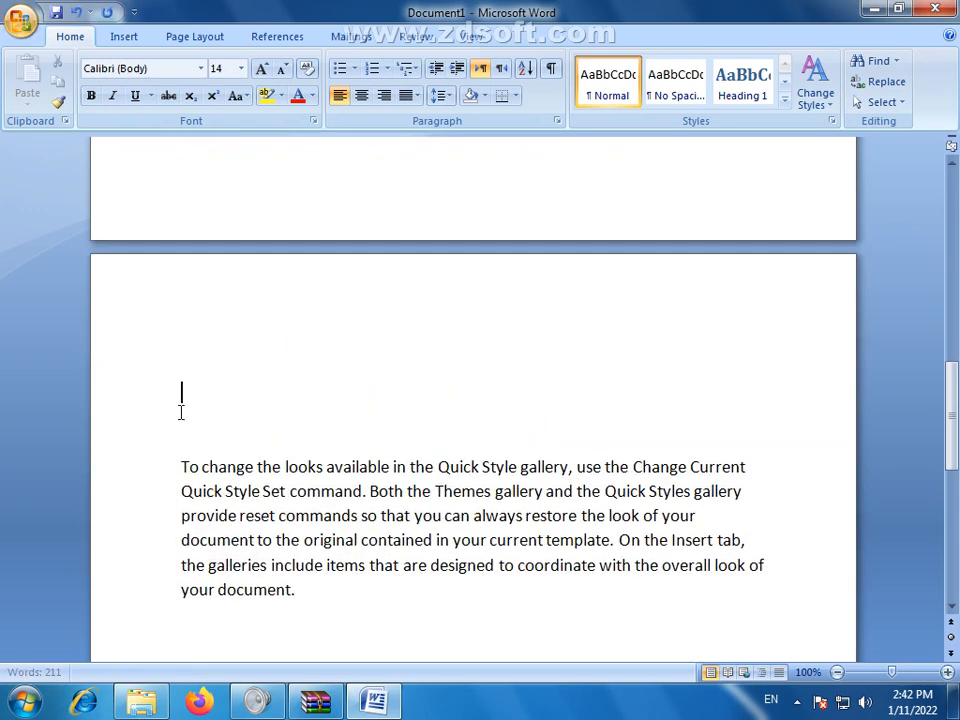
left_click(124, 37)
left_click(123, 108)
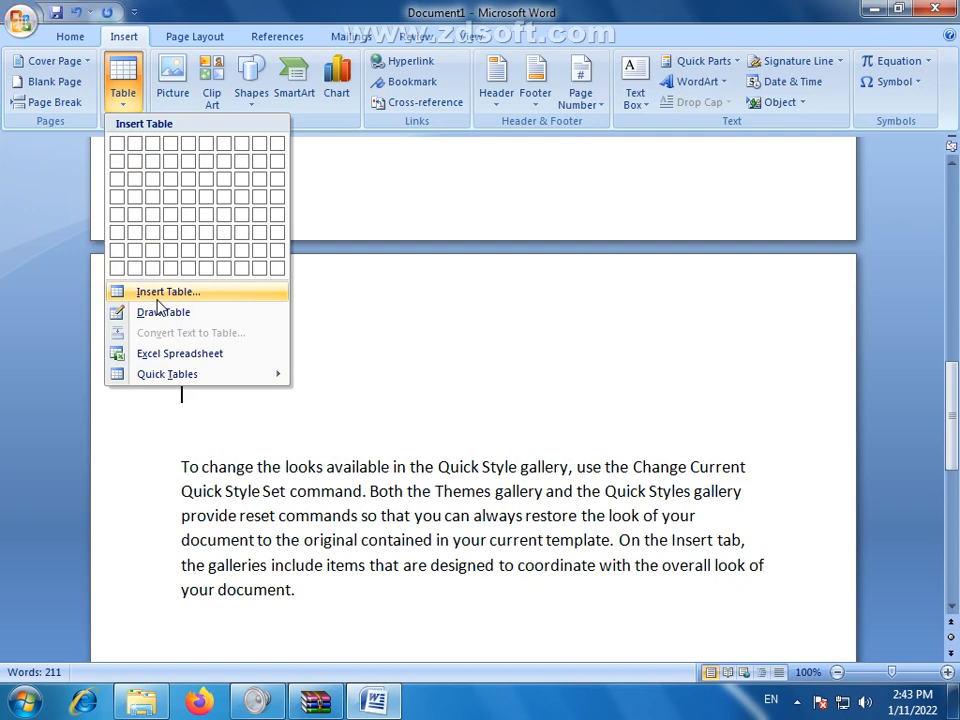
left_click(157, 300)
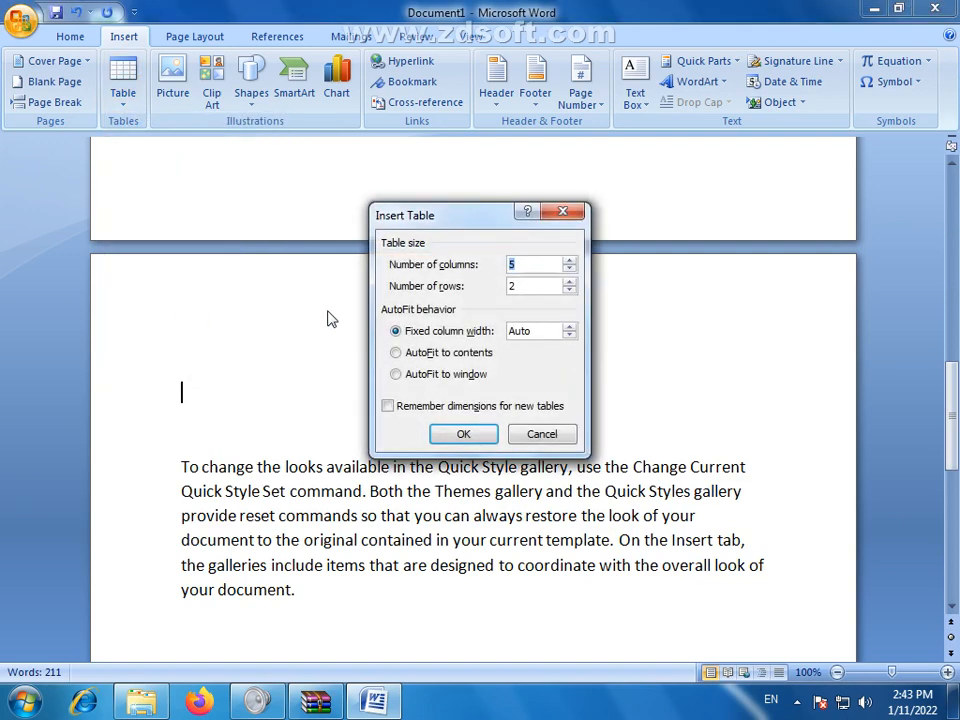
left_click_drag(465, 219, 445, 190)
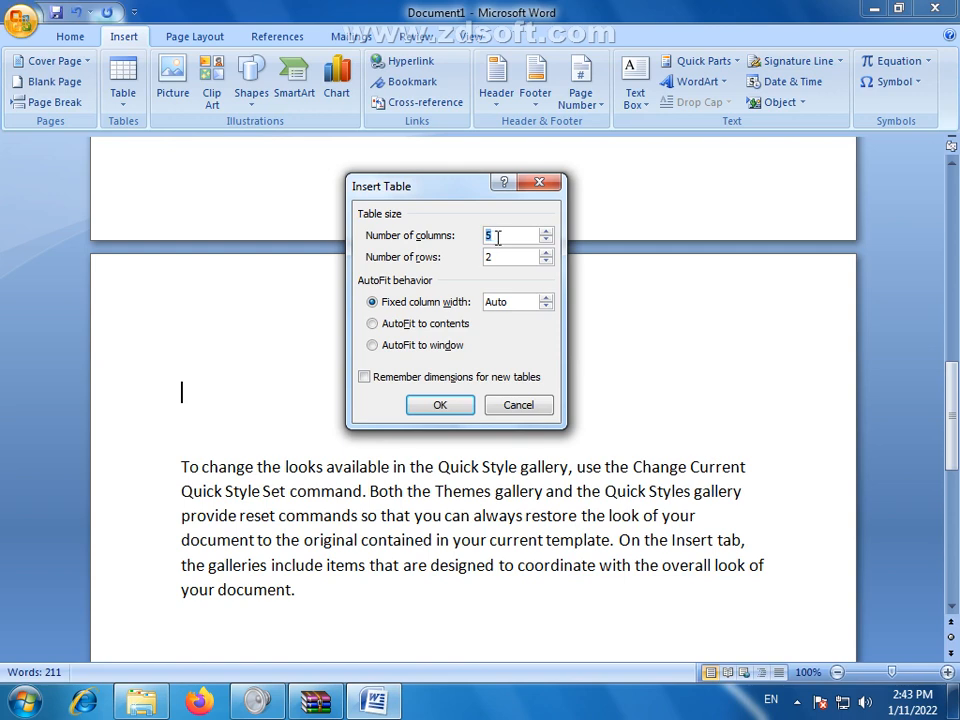
left_click(546, 232)
left_click(546, 232)
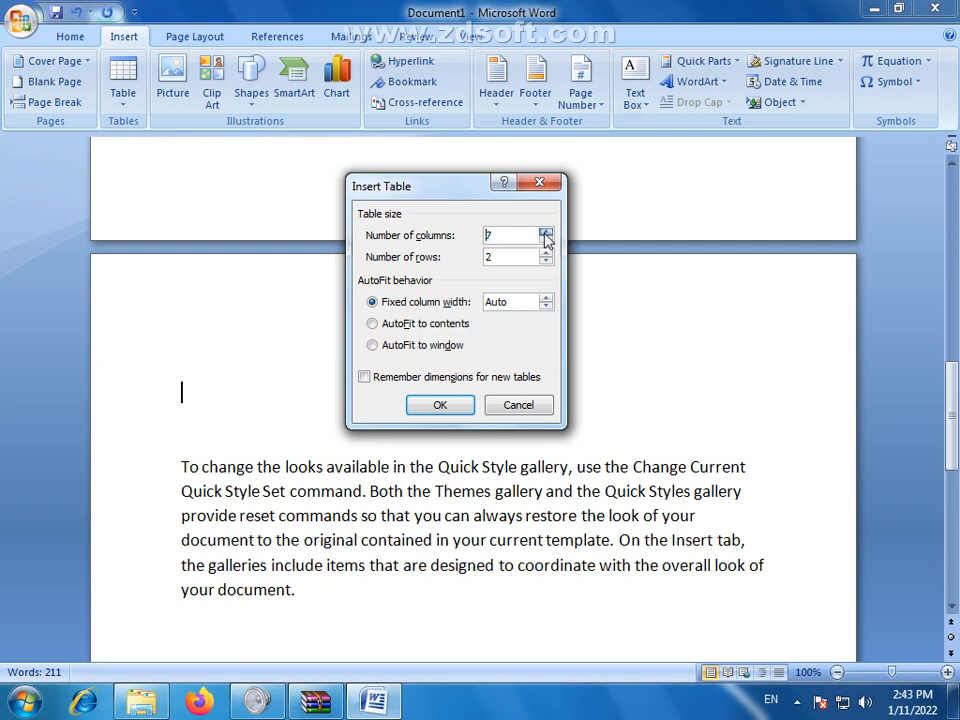
left_click(546, 233)
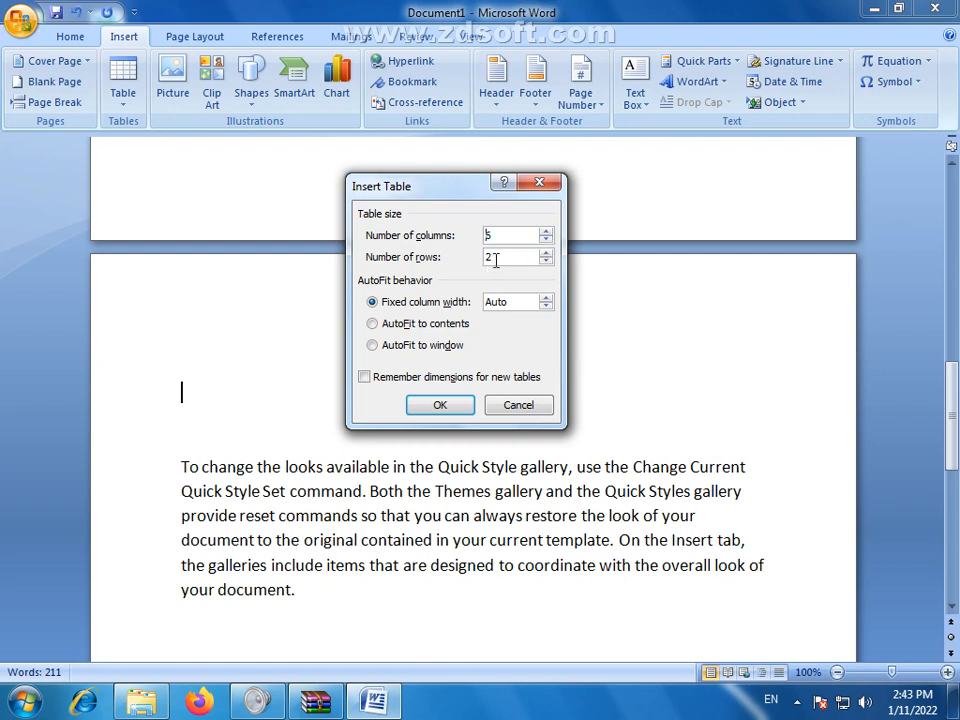
left_click(546, 254)
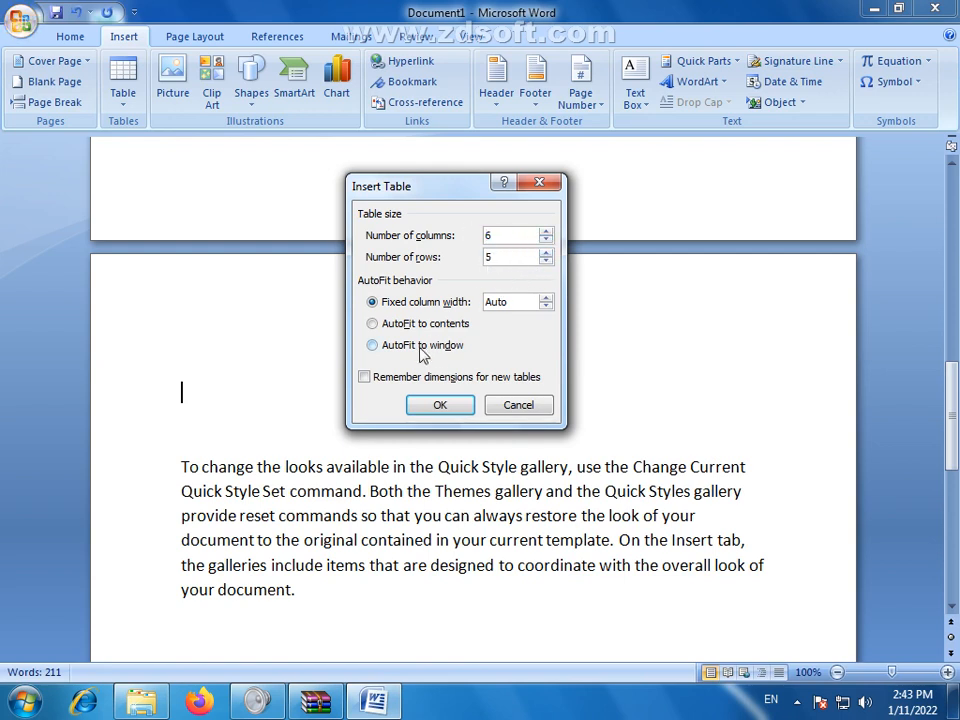
left_click(438, 405)
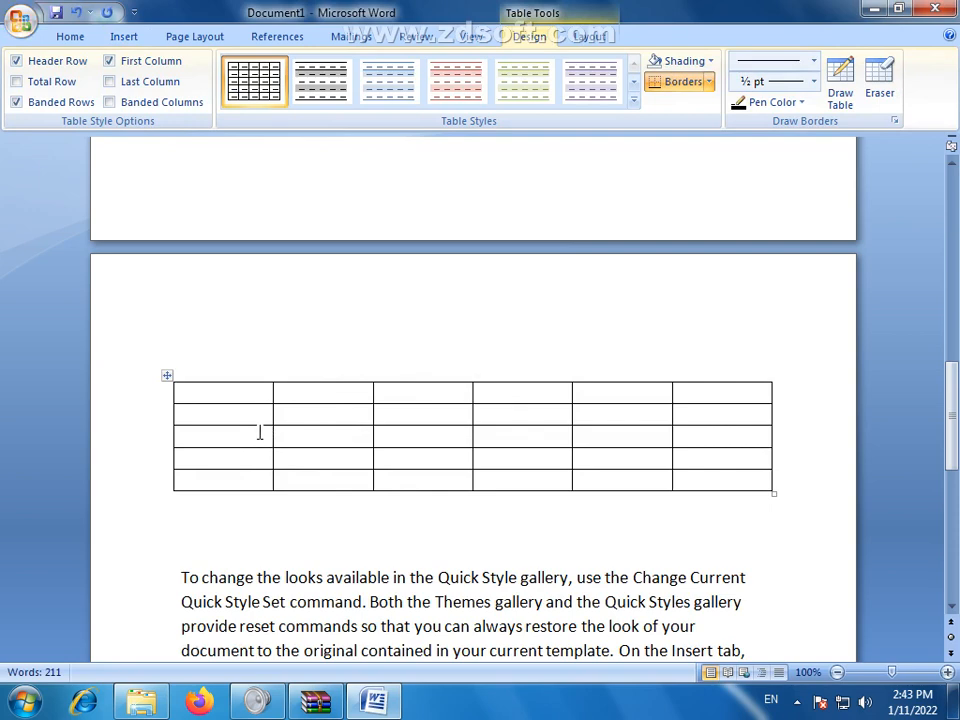
left_click_drag(957, 404, 955, 345)
left_click(122, 37)
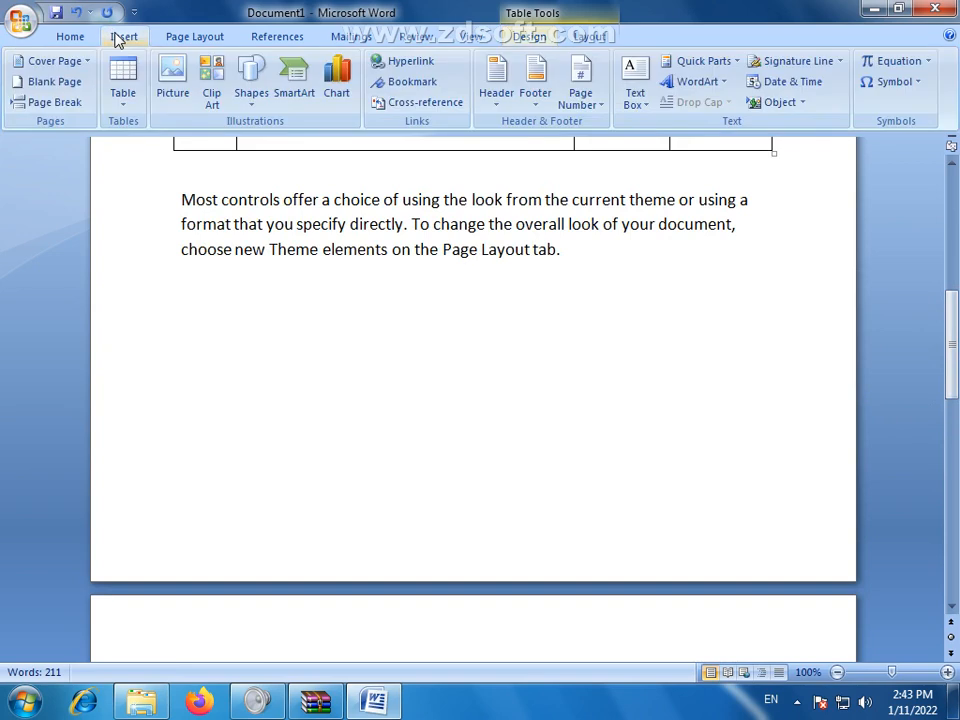
left_click(125, 108)
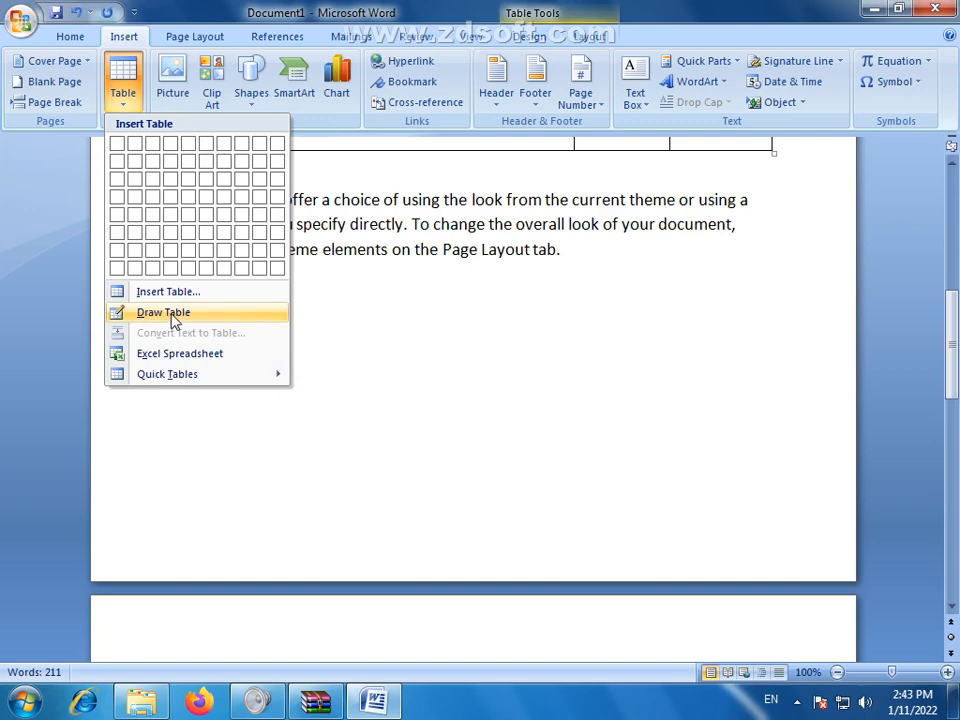
left_click_drag(951, 380, 951, 312)
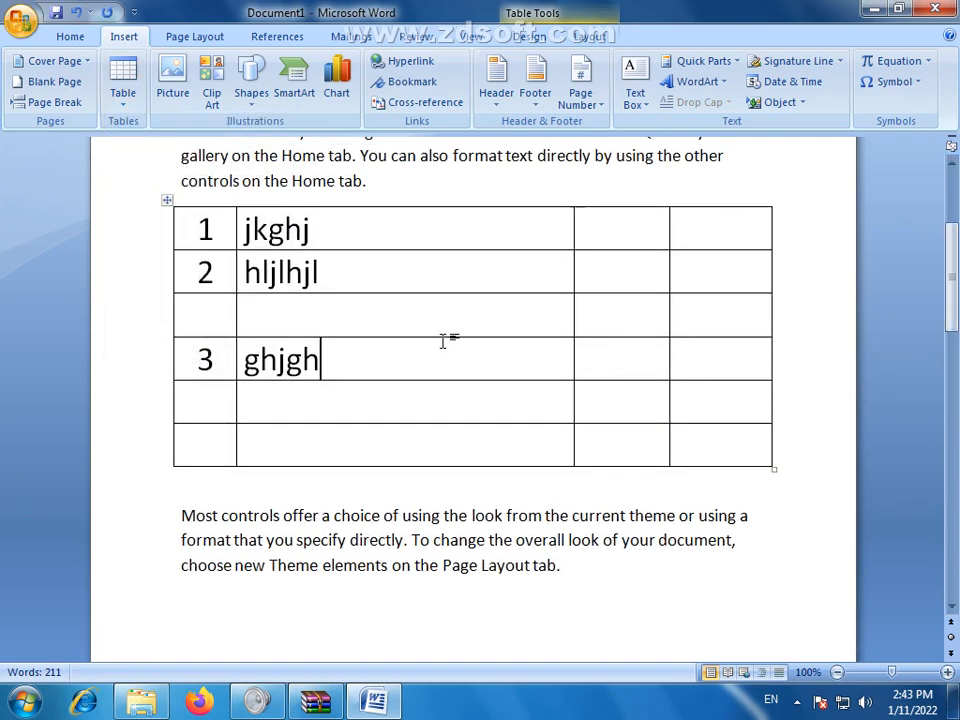
Trace the first table's empty third row and its columns, and place the cursor in that row's second cell.
left_click_drag(197, 307, 731, 317)
left_click_drag(217, 229, 212, 452)
left_click_drag(405, 235, 381, 444)
left_click(552, 231)
left_click_drag(611, 223, 621, 422)
left_click(429, 354)
left_click(272, 310)
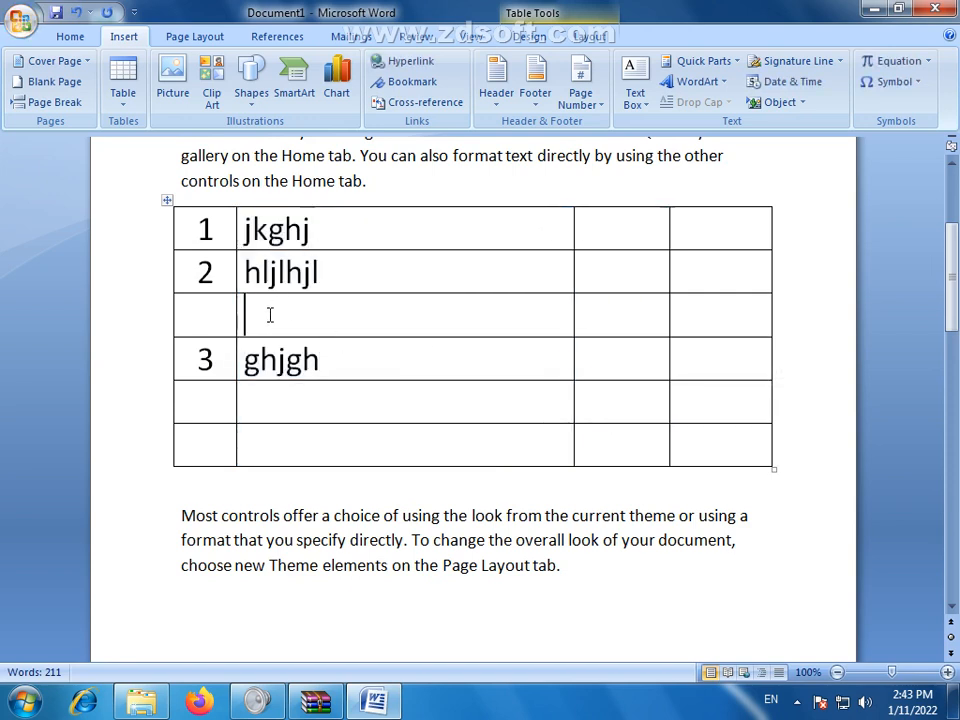
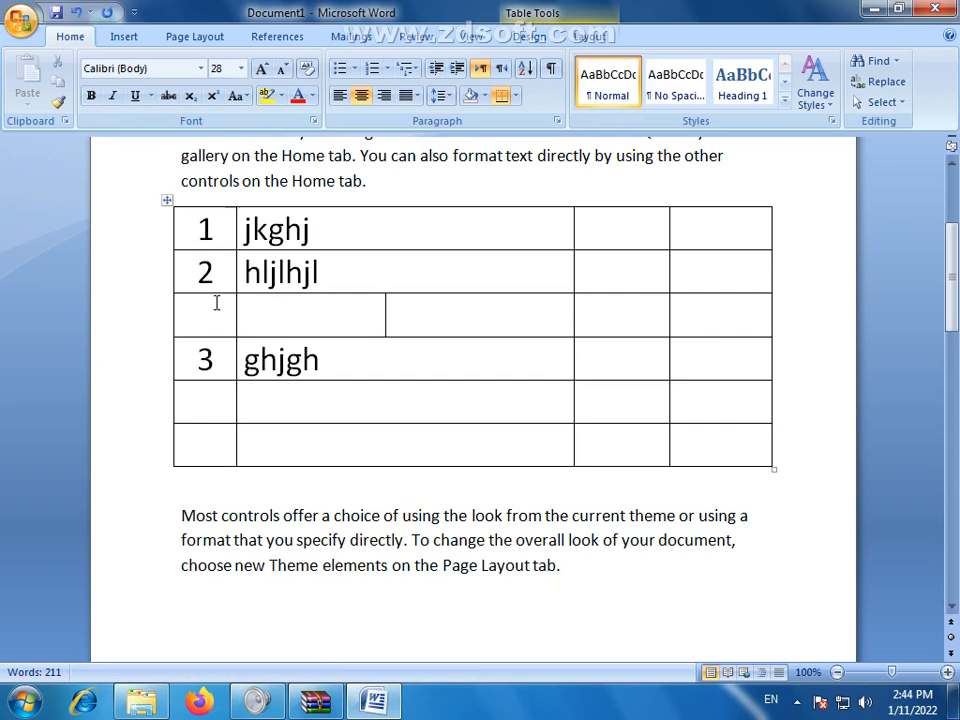
type("fghfg")
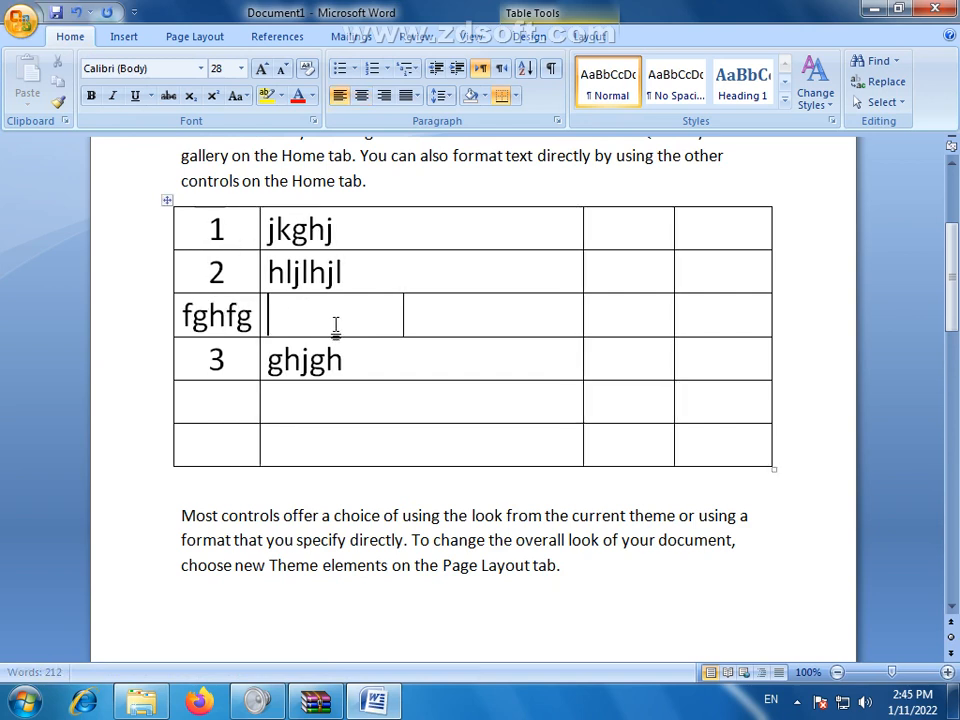
left_click(233, 315)
key("BackSpace")
key("BackSpace")
key("BackSpace")
key("BackSpace")
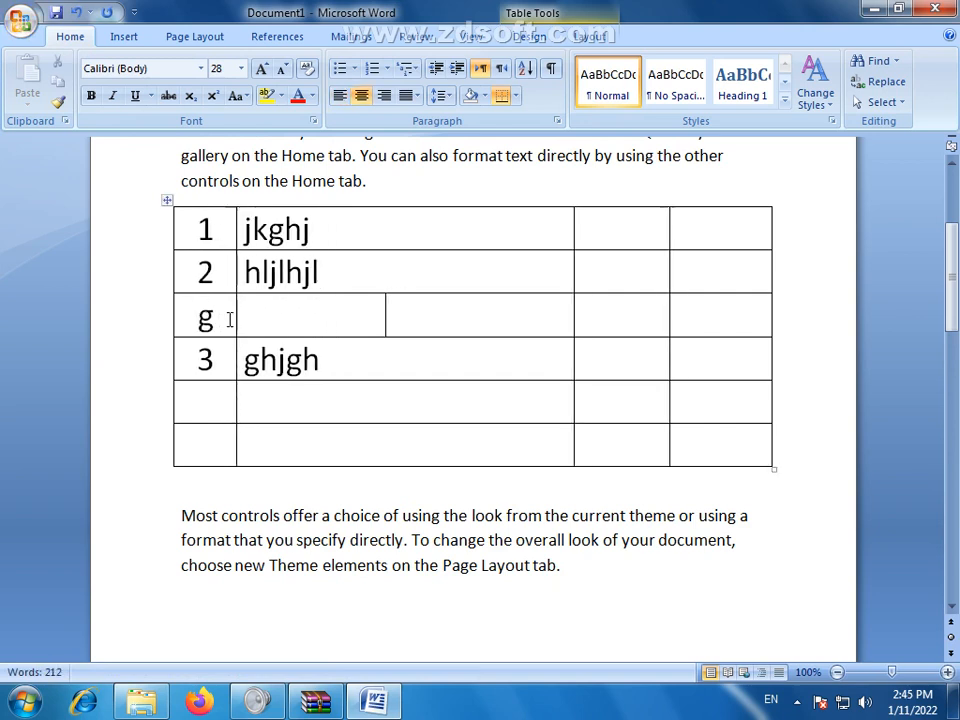
Enter the number 3 in the third row's first cell and change the row below it to 4.
double_click(219, 318)
type("3")
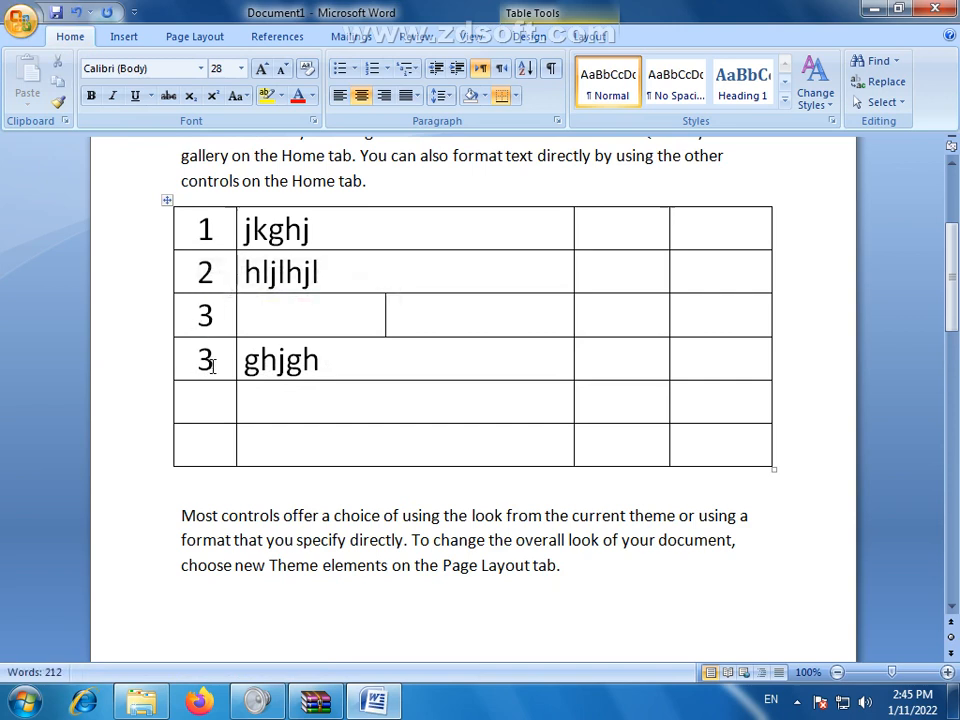
left_click_drag(212, 360, 190, 376)
type("4")
Fill the remaining cells of the row numbered 3 with the sample text hjkjh, jhkh, gjkgh and hjg.
left_click(303, 317)
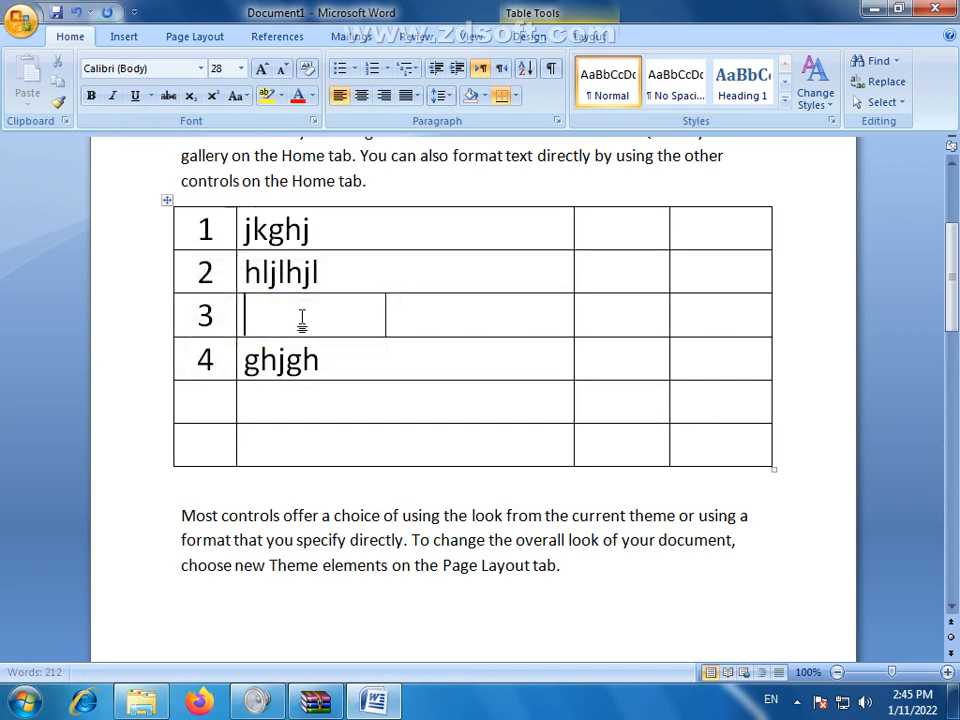
type("hjkjh")
left_click(460, 332)
type("jhkh")
left_click(610, 318)
type("gjkgh")
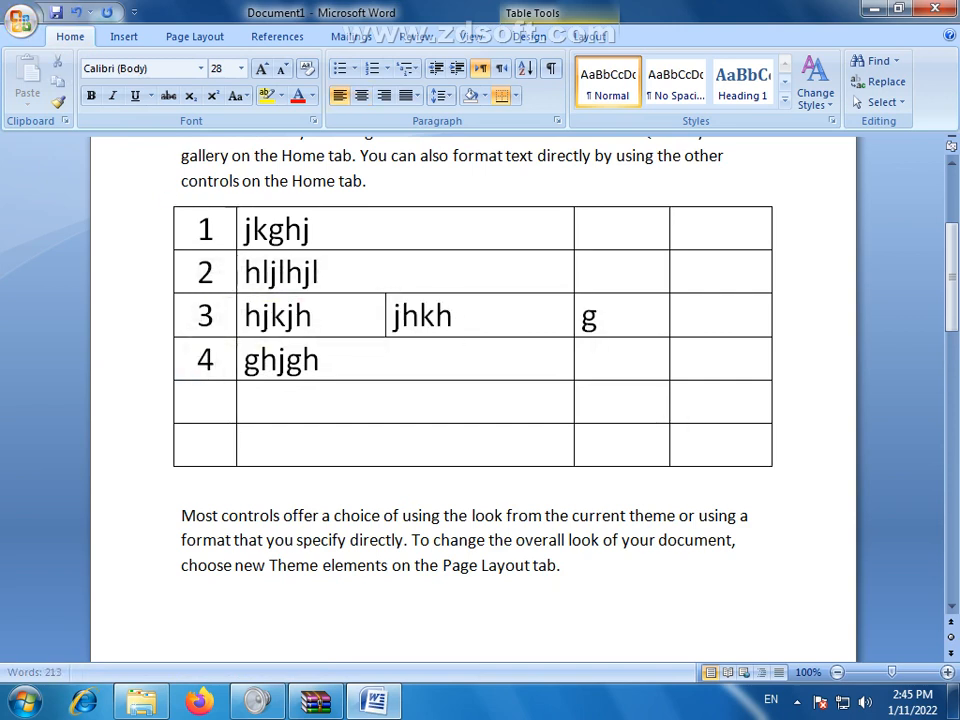
left_click(721, 317)
type("hjg")
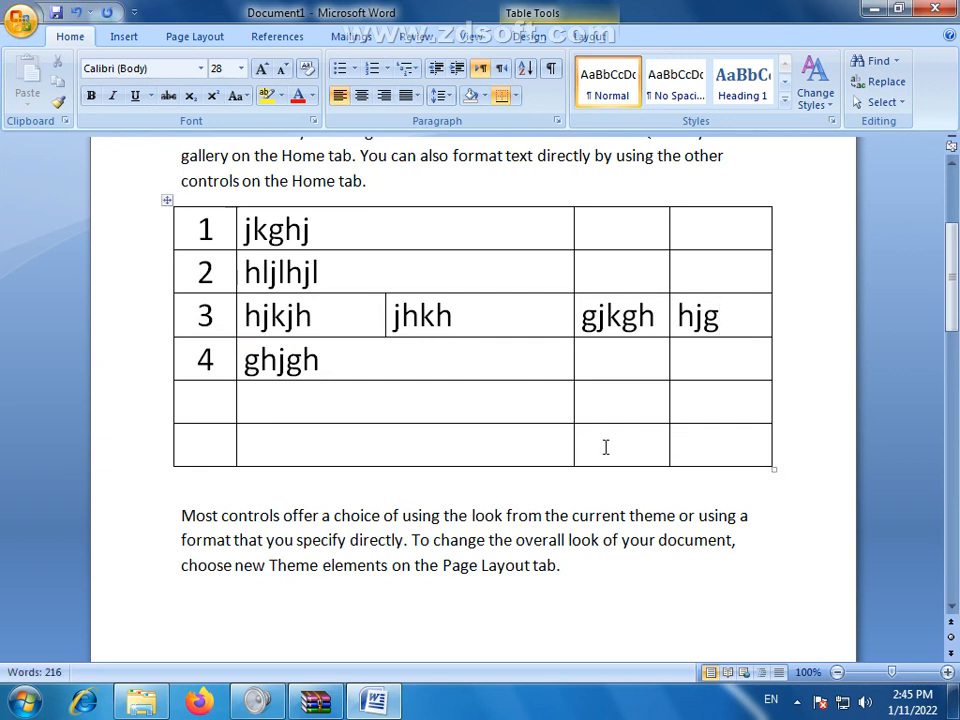
Draw vertical borders that divide the last row's wide second cell into three and the wide cell above it into two.
left_click(123, 38)
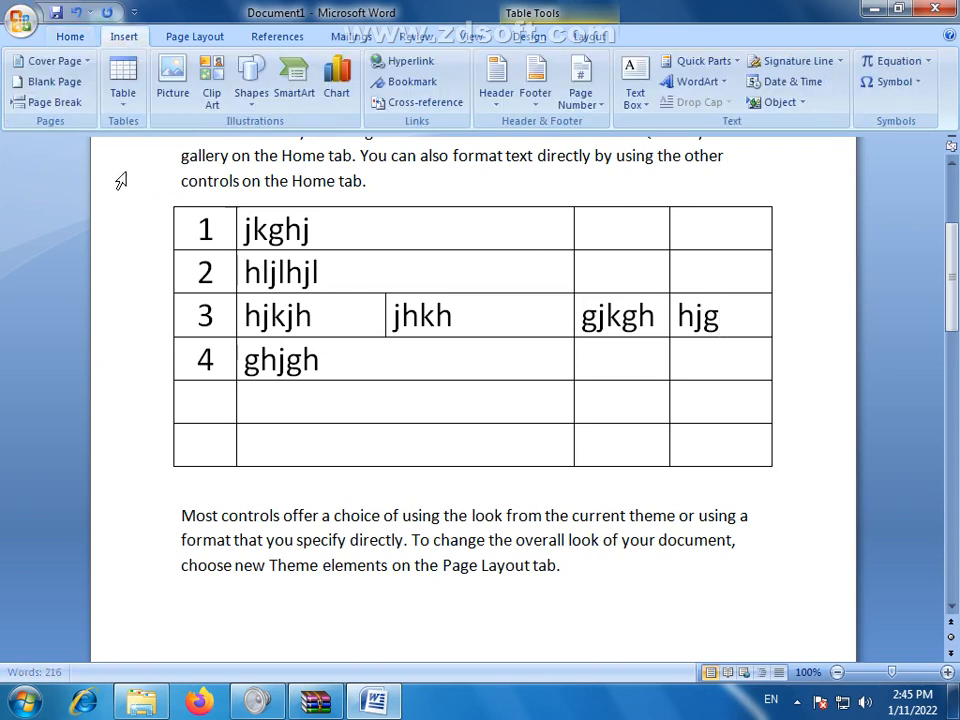
left_click(123, 85)
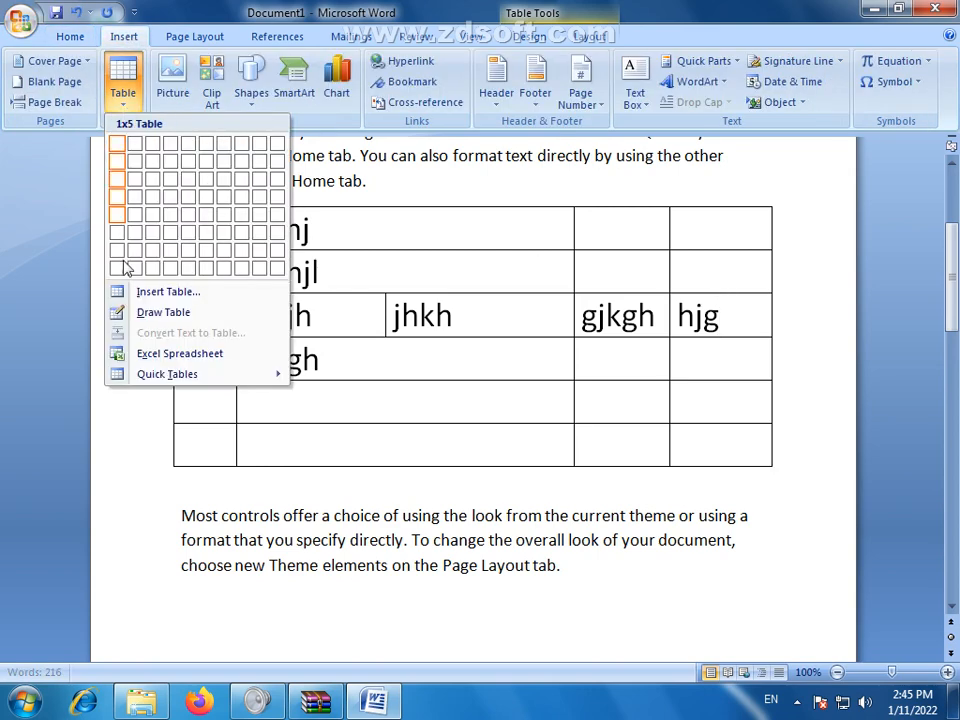
left_click(163, 312)
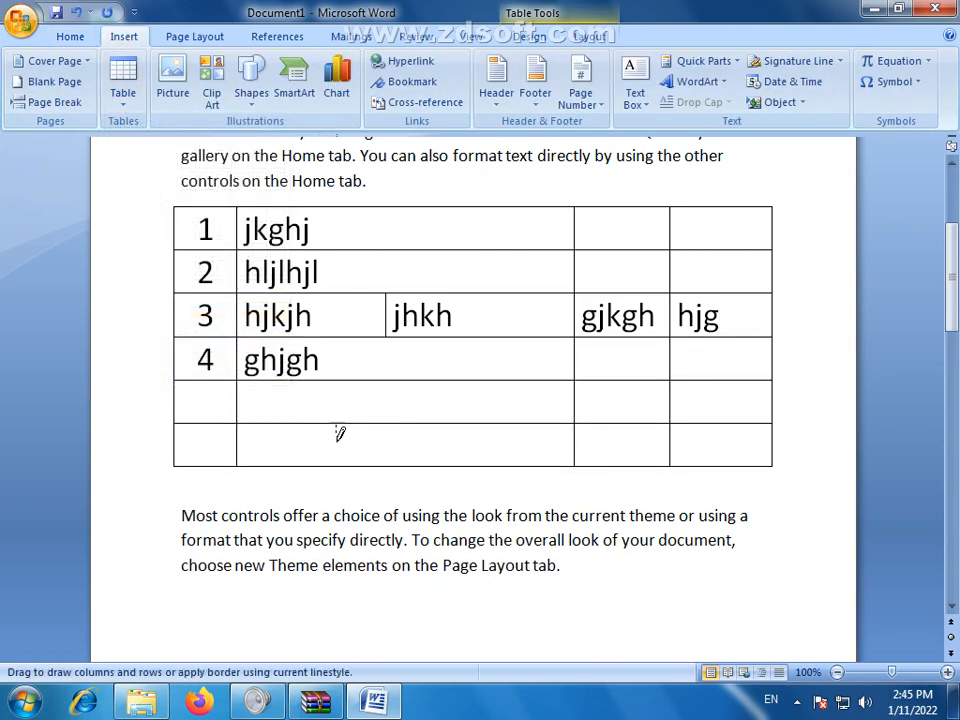
left_click_drag(338, 447, 338, 463)
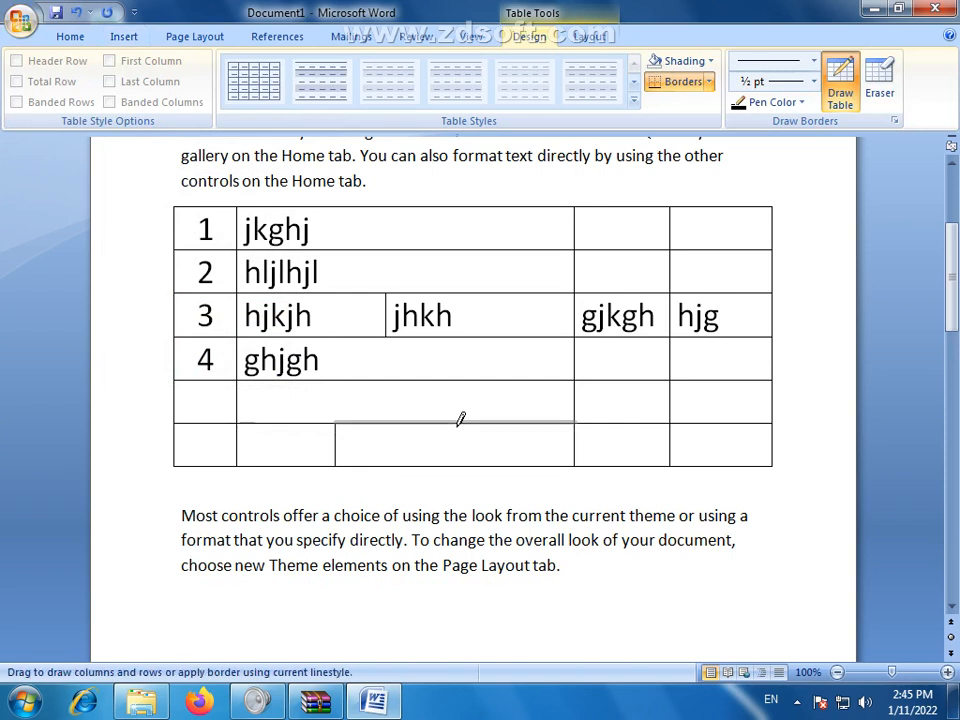
left_click_drag(456, 449, 456, 460)
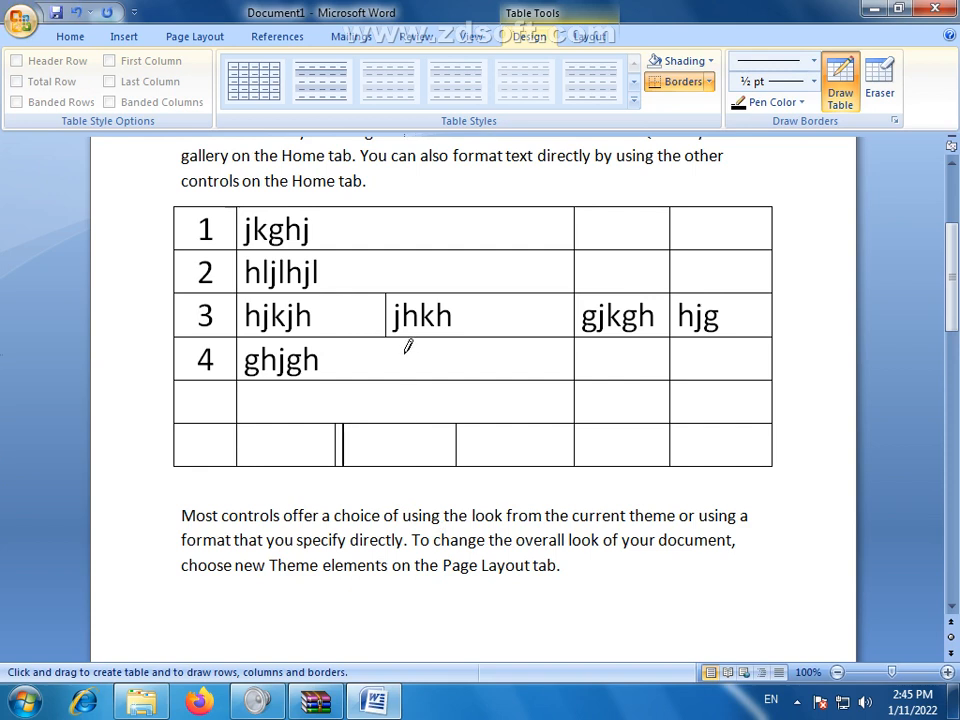
left_click_drag(394, 379, 391, 423)
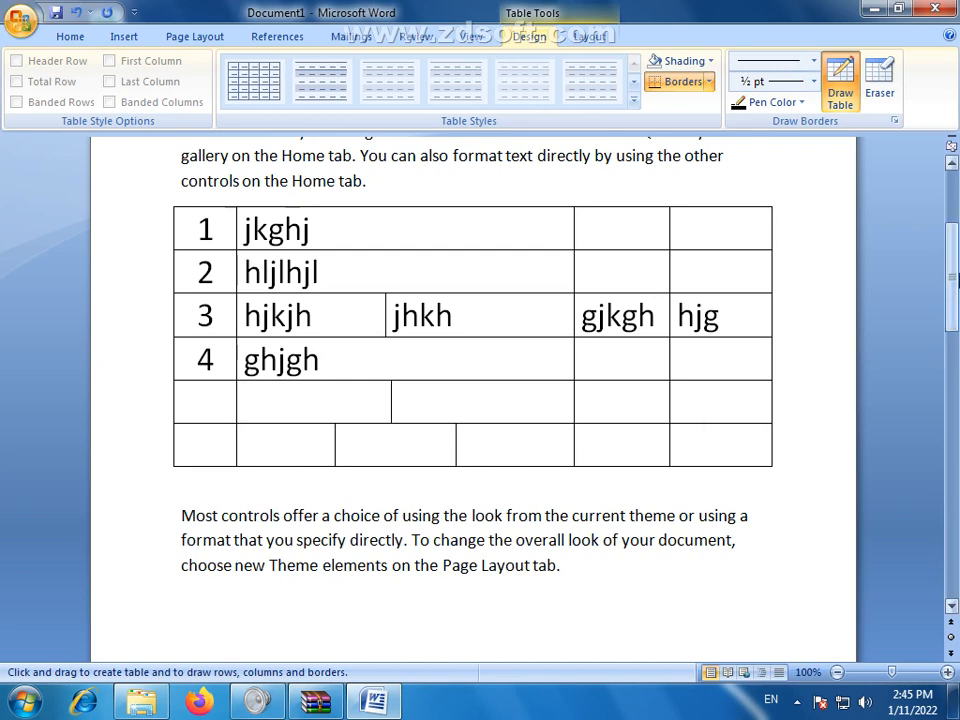
scroll(540, 346, "down", 1)
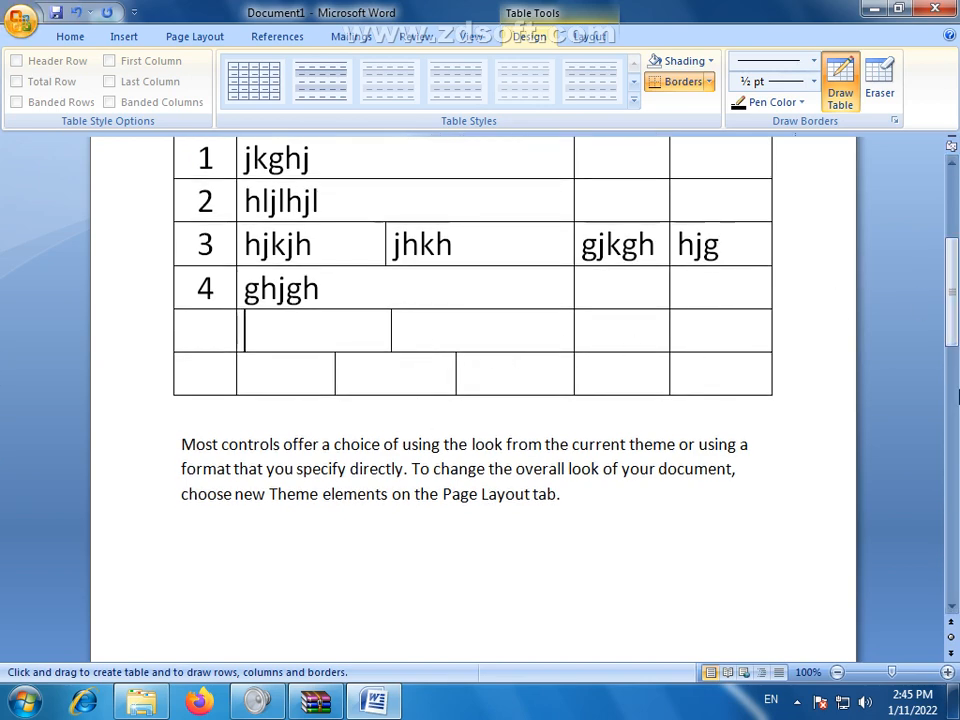
Set the table-drawing pen to a thick-thin double line style, 2¼ pt wide and red.
left_click_drag(953, 262, 955, 318)
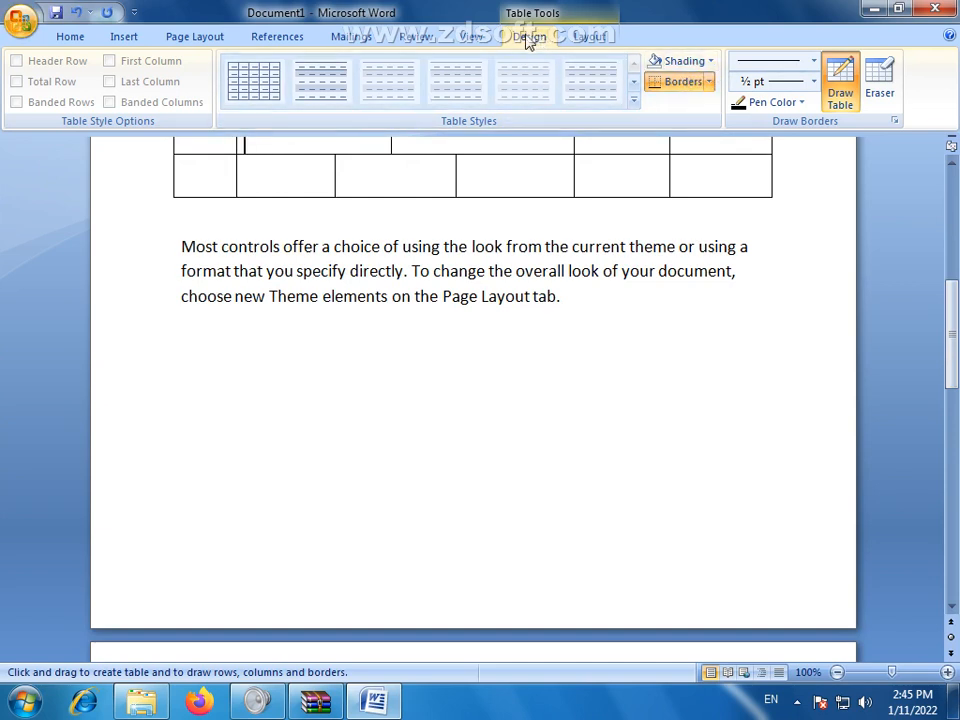
left_click(814, 63)
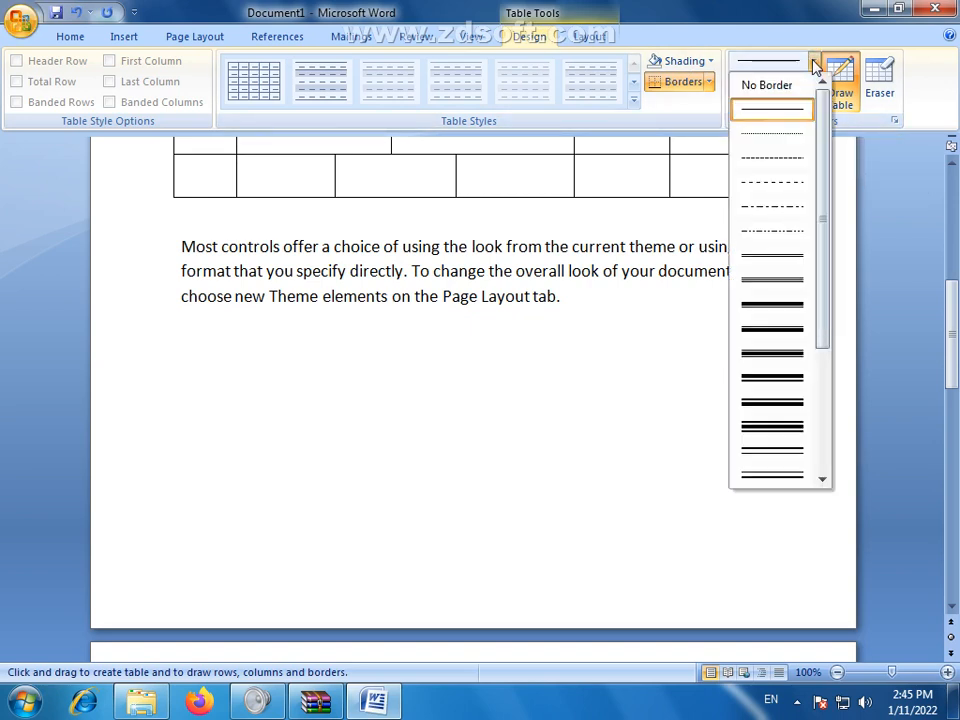
left_click(787, 308)
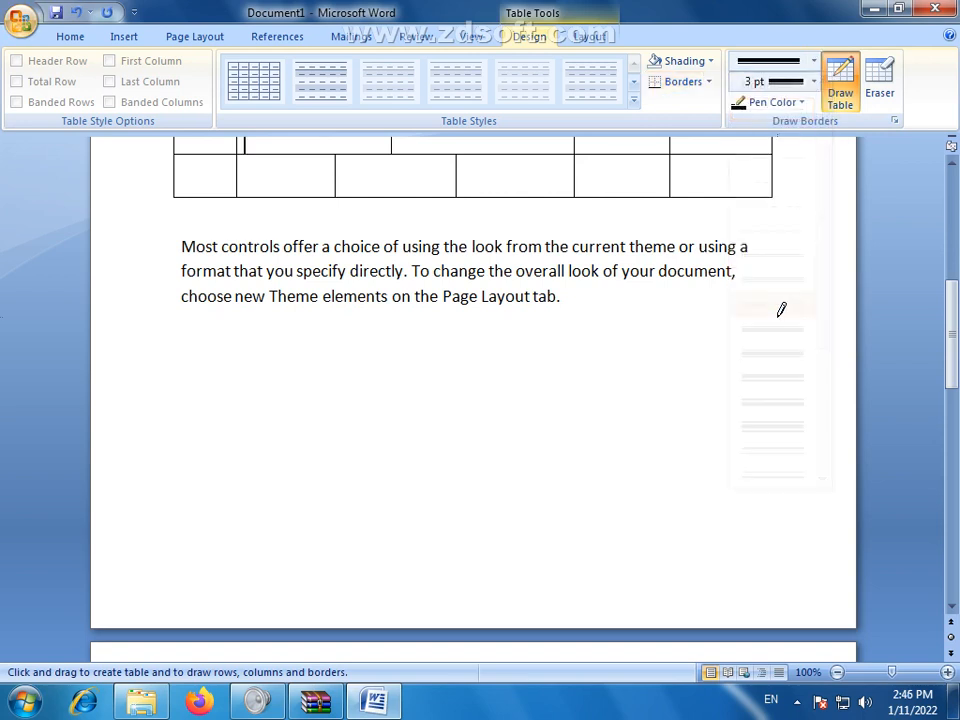
left_click(815, 82)
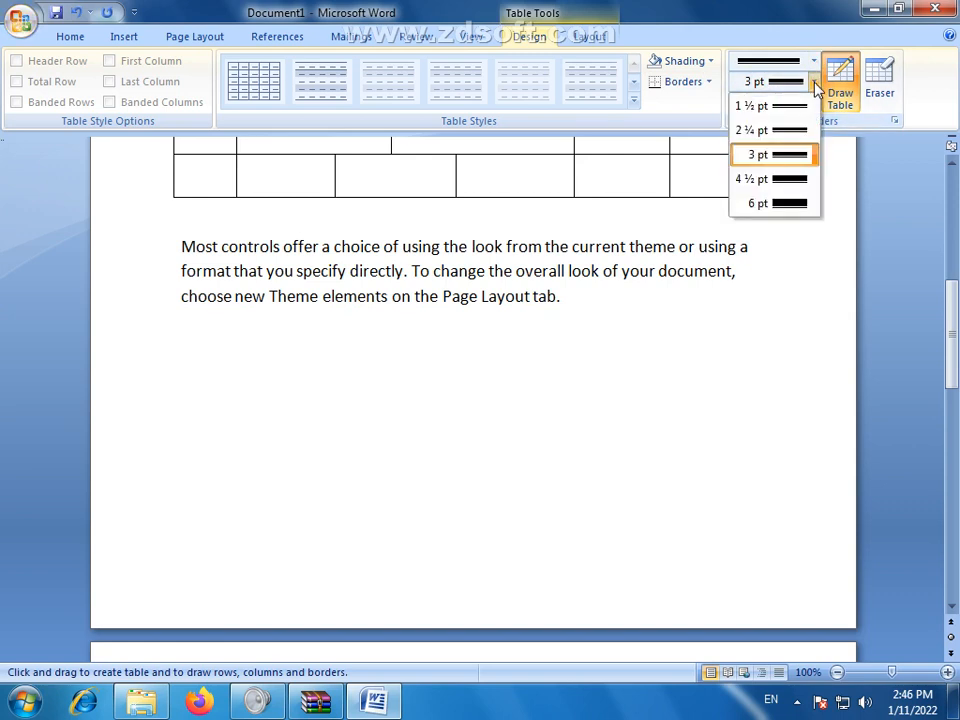
left_click(787, 130)
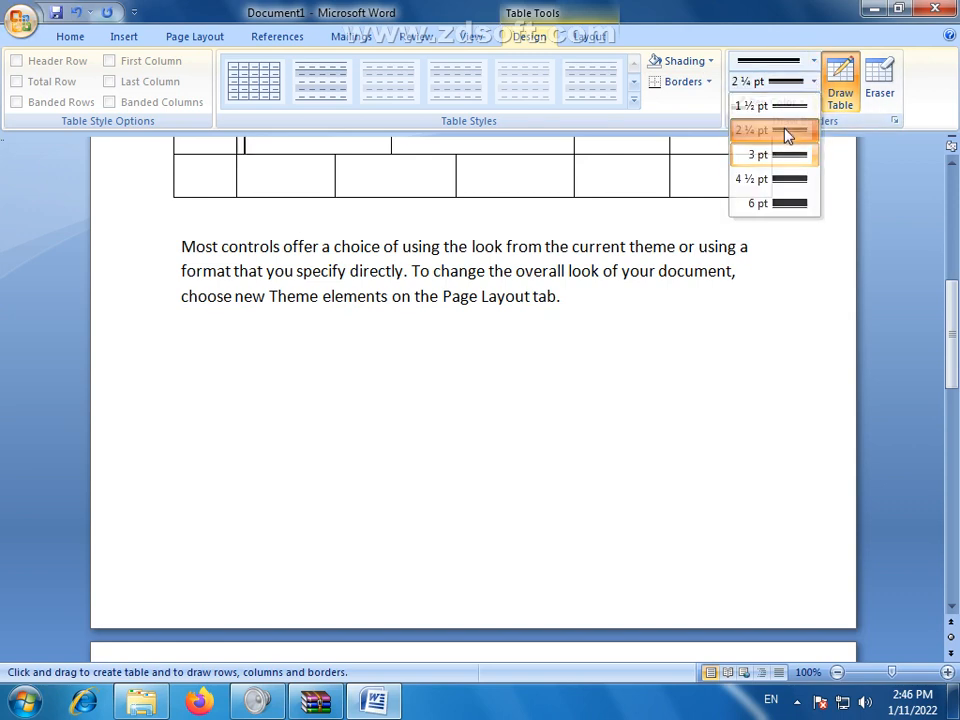
left_click(802, 103)
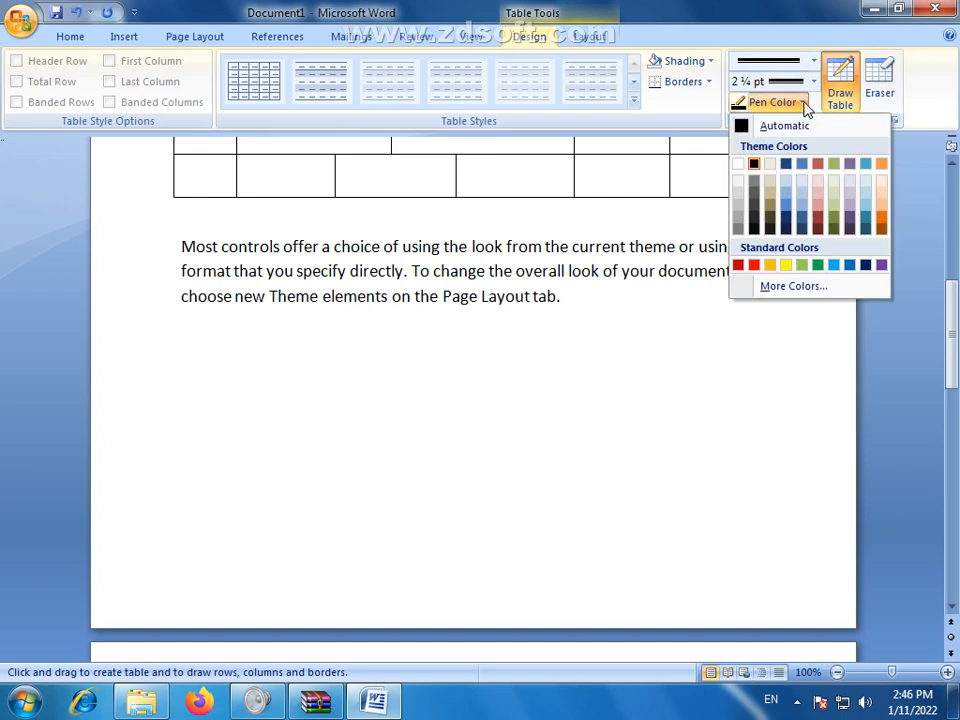
left_click(754, 265)
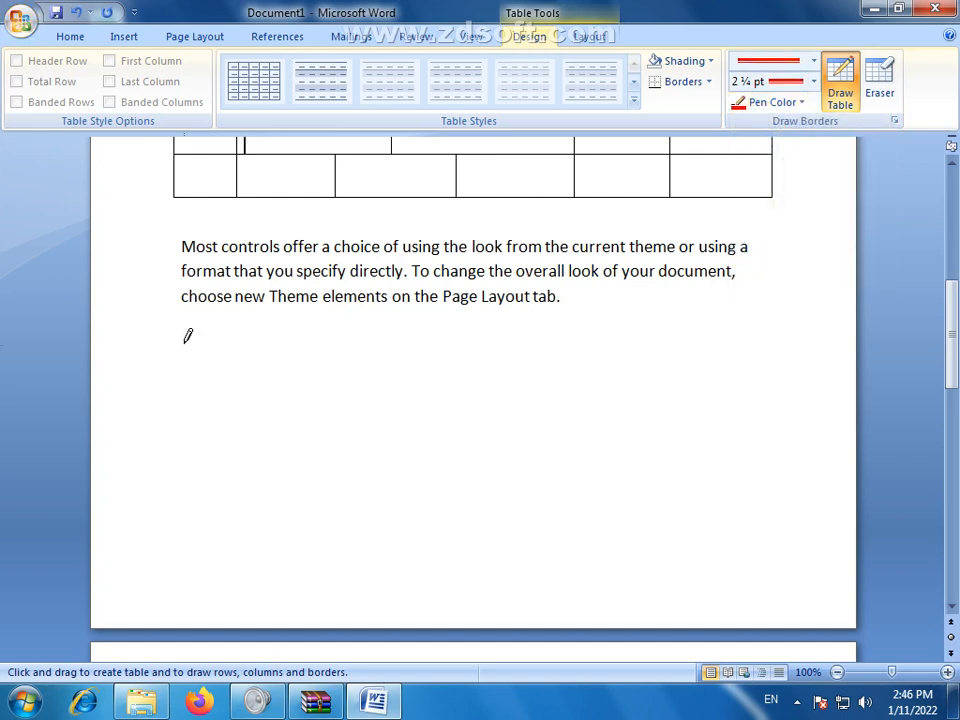
Draw a red table outline beneath the "Most controls offer" paragraph and divide it into rows with horizontal borders.
mouse_move(180, 364)
left_mouse_down()
mouse_move(489, 463)
mouse_move(741, 506)
mouse_move(769, 501)
left_mouse_up()
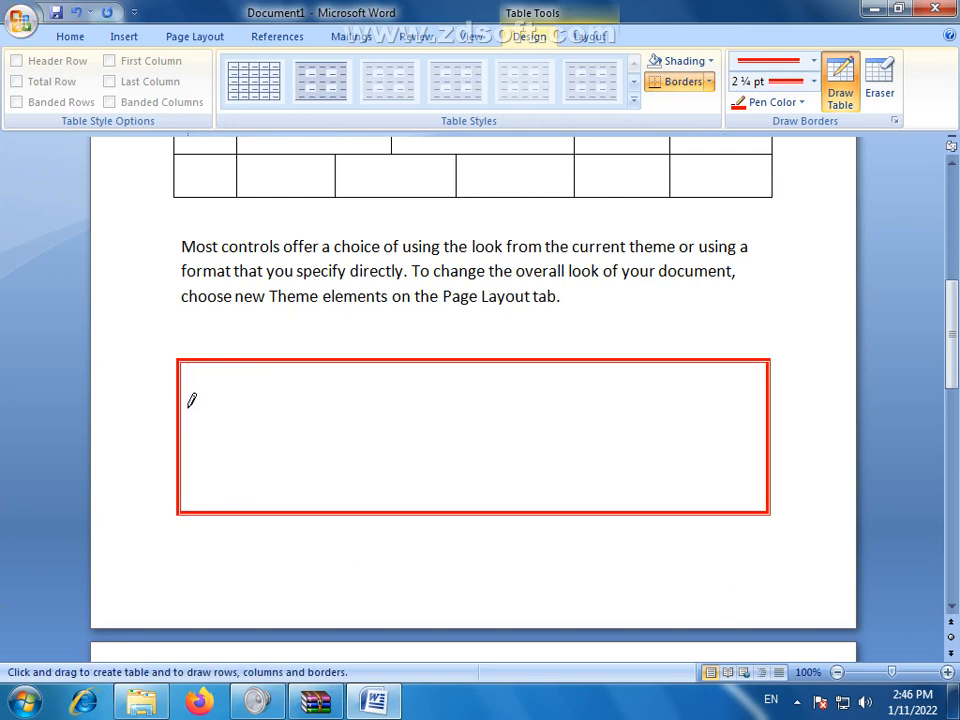
left_click_drag(186, 399, 662, 400)
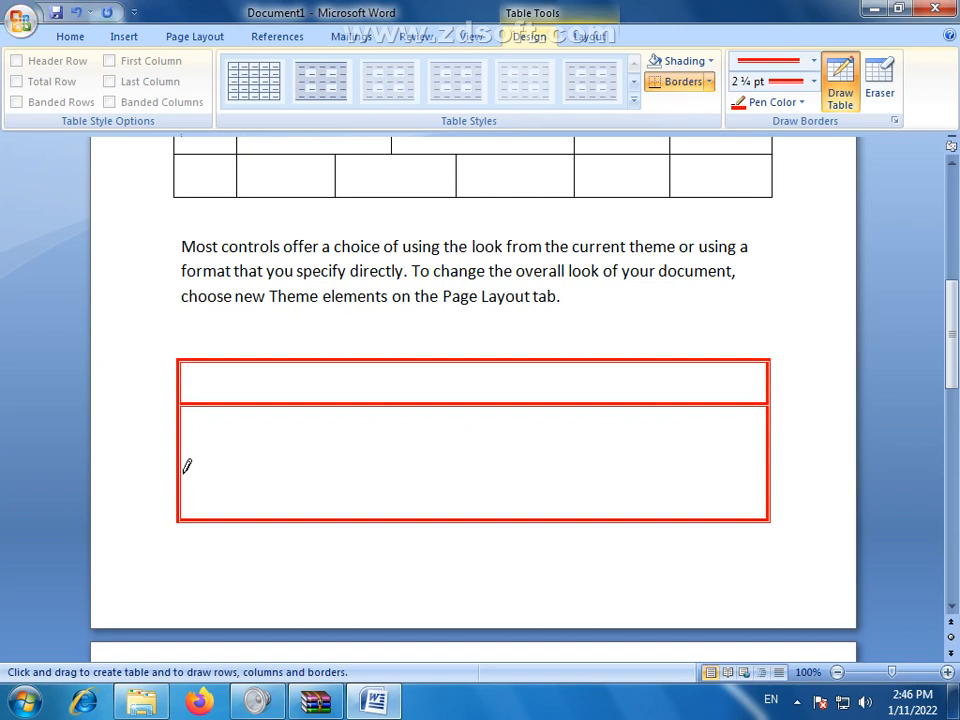
mouse_move(184, 461)
left_mouse_down()
mouse_move(583, 452)
mouse_move(608, 522)
left_mouse_up()
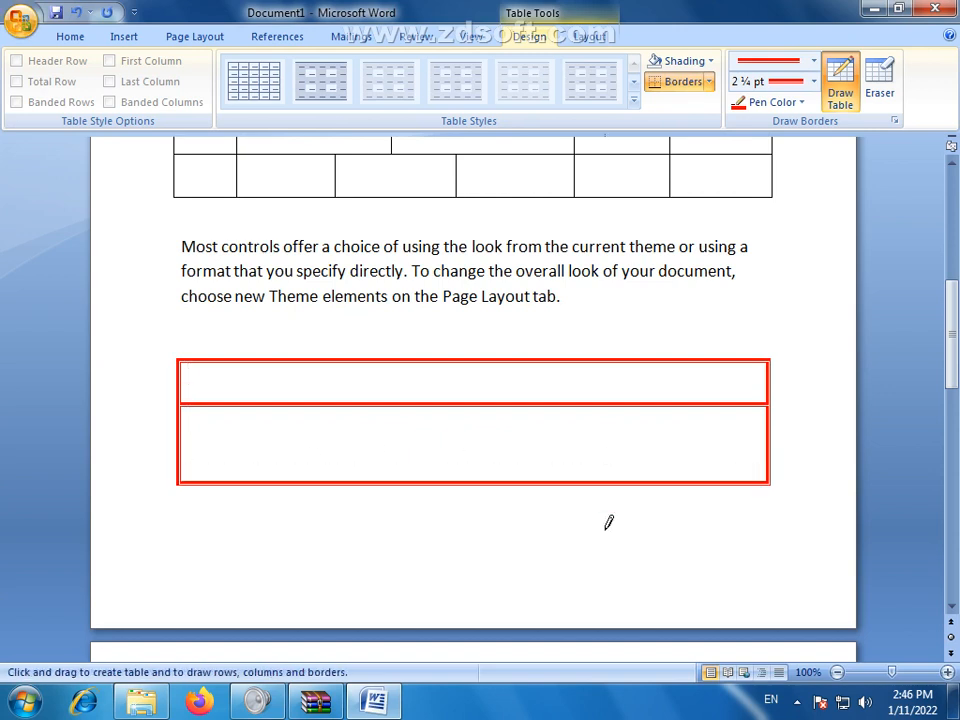
left_click_drag(186, 441, 689, 442)
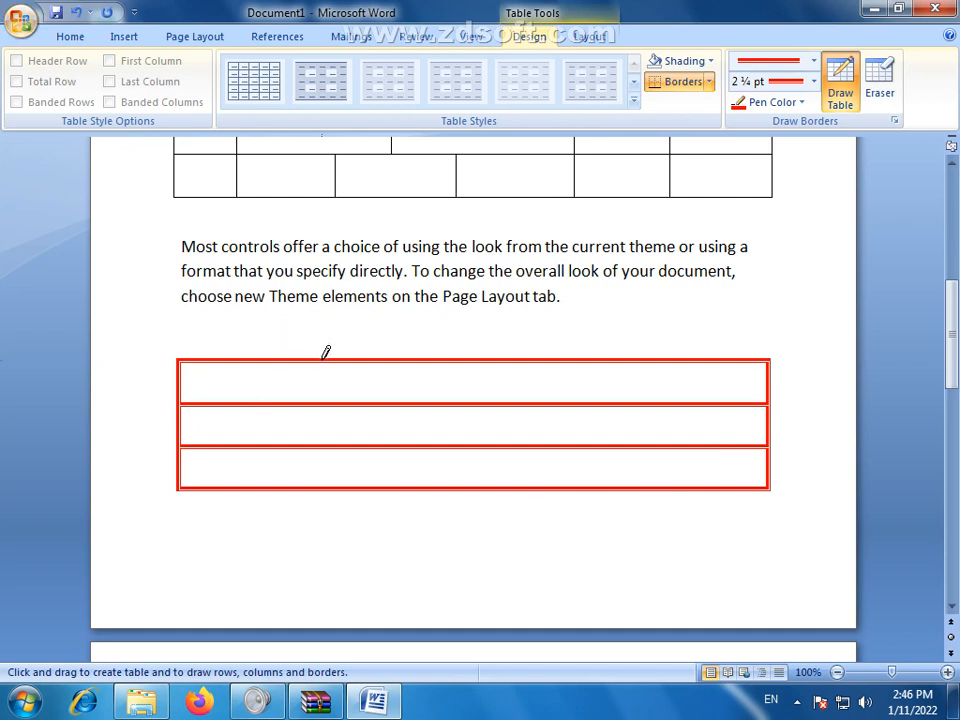
Draw vertical borders in the red table: one through three rows, one through the first two, and one through the second and third.
left_click_drag(324, 356, 324, 486)
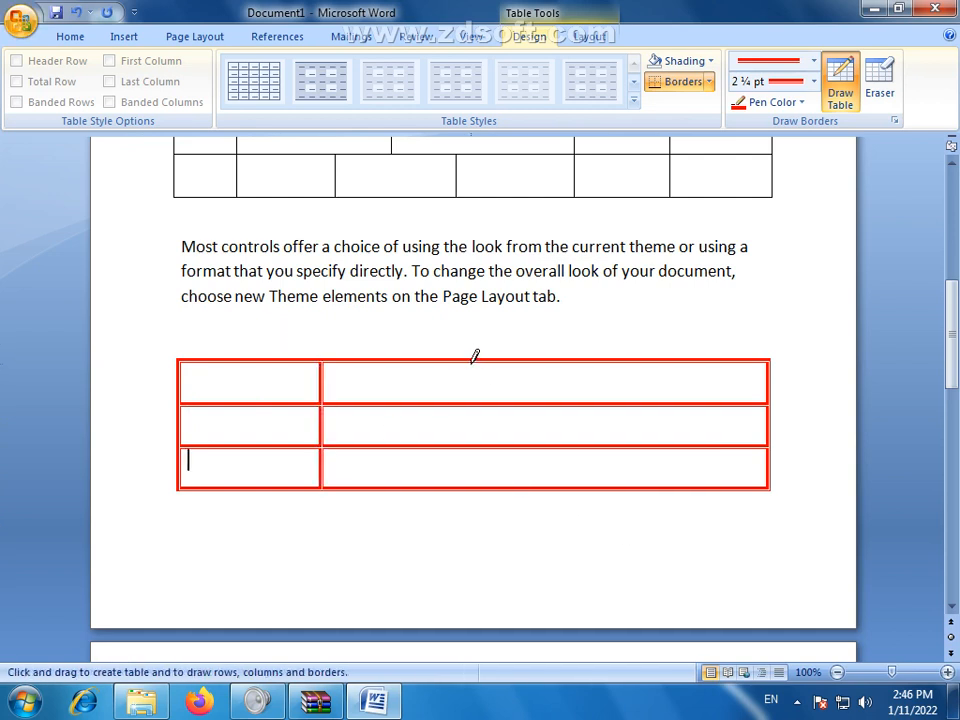
left_click_drag(472, 360, 470, 446)
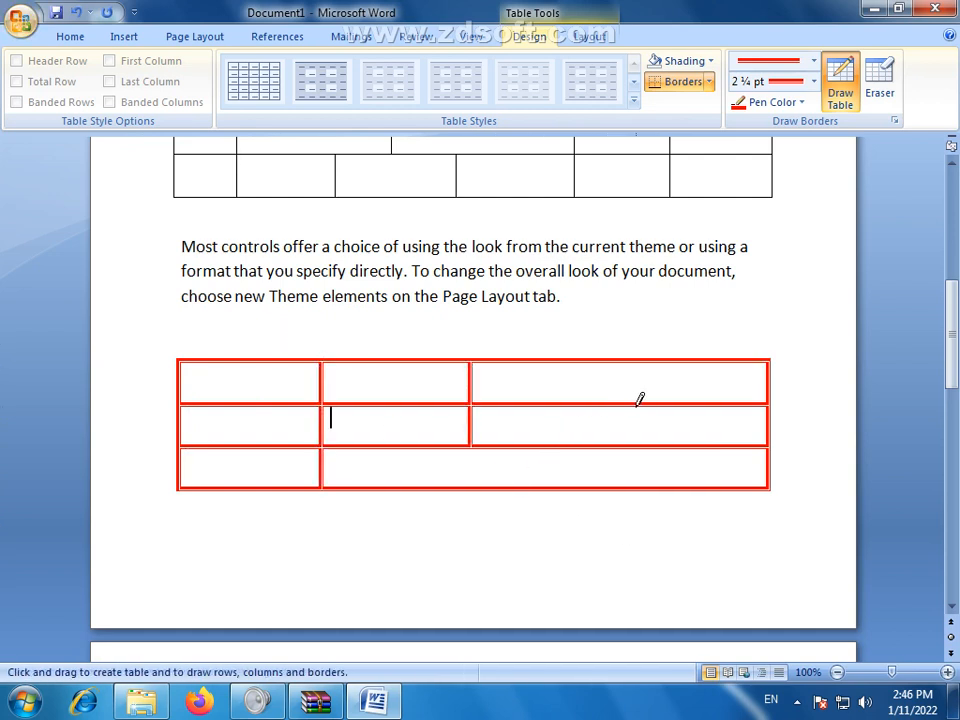
left_click_drag(624, 404, 621, 488)
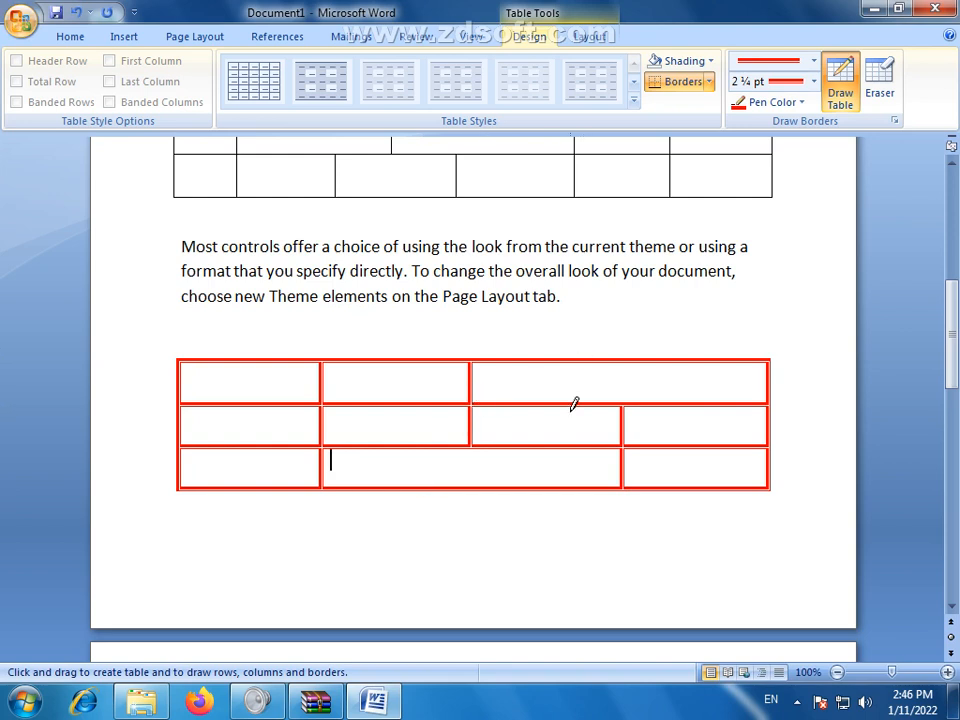
Compare whether the Convert Text to Table command is available with and without the final paragraph selected.
left_click_drag(957, 336, 958, 361)
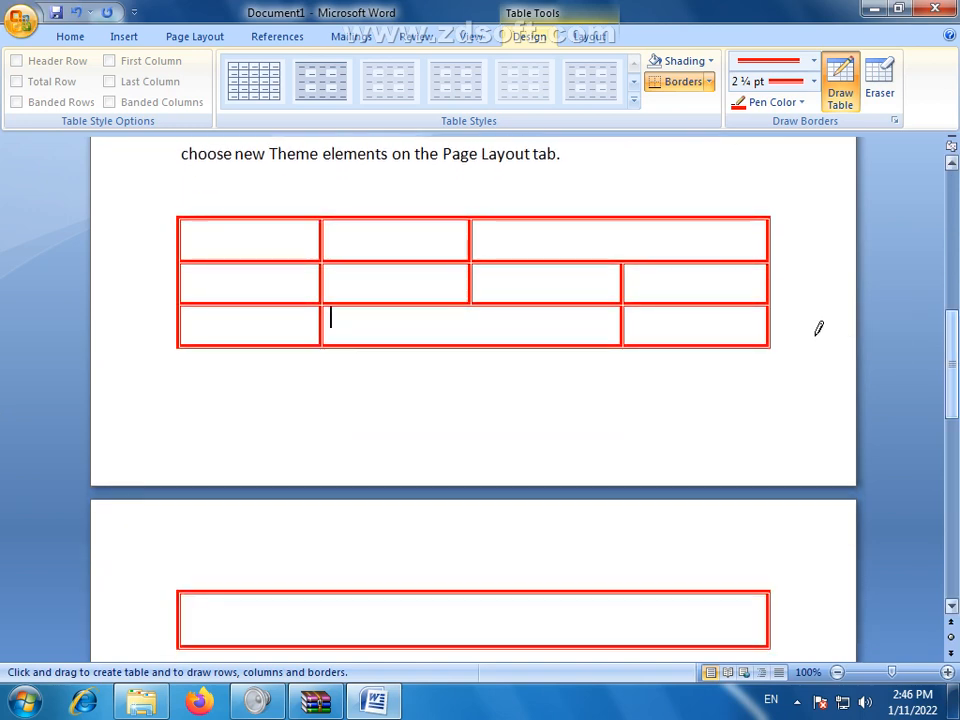
left_click(133, 36)
left_click_drag(214, 205, 620, 240)
left_click_drag(957, 432, 957, 540)
left_click(125, 98)
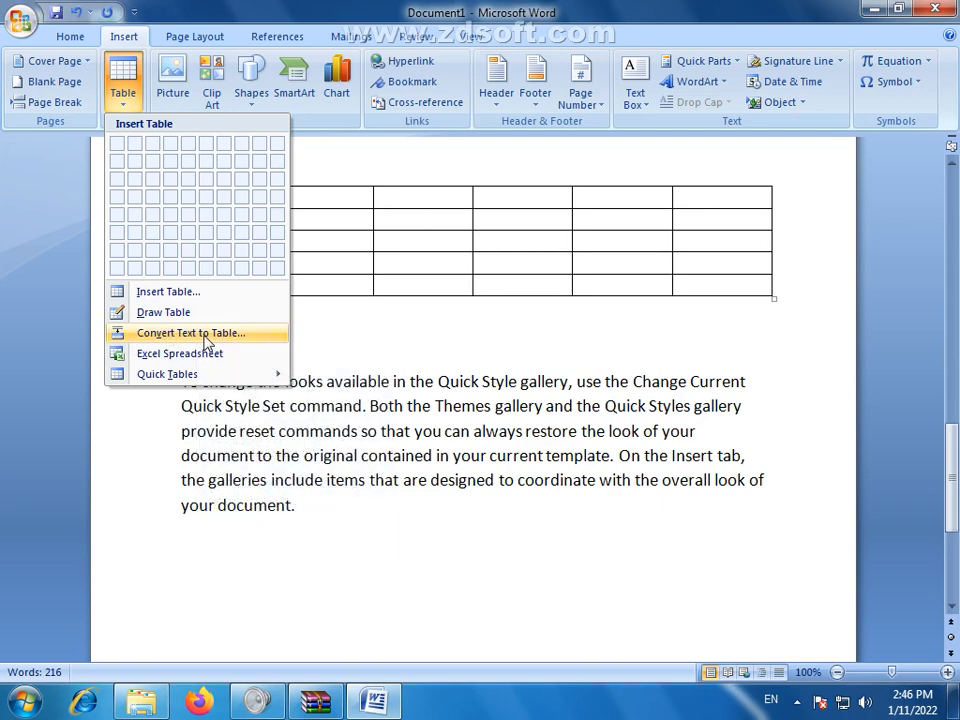
left_click(313, 510)
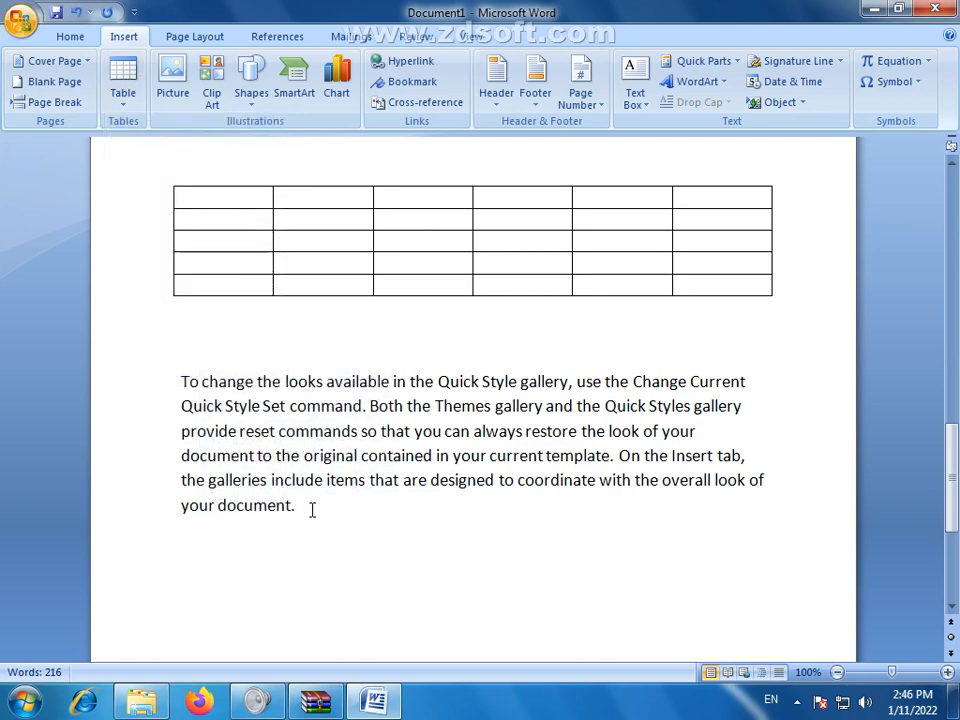
left_click_drag(297, 507, 182, 369)
left_click(123, 100)
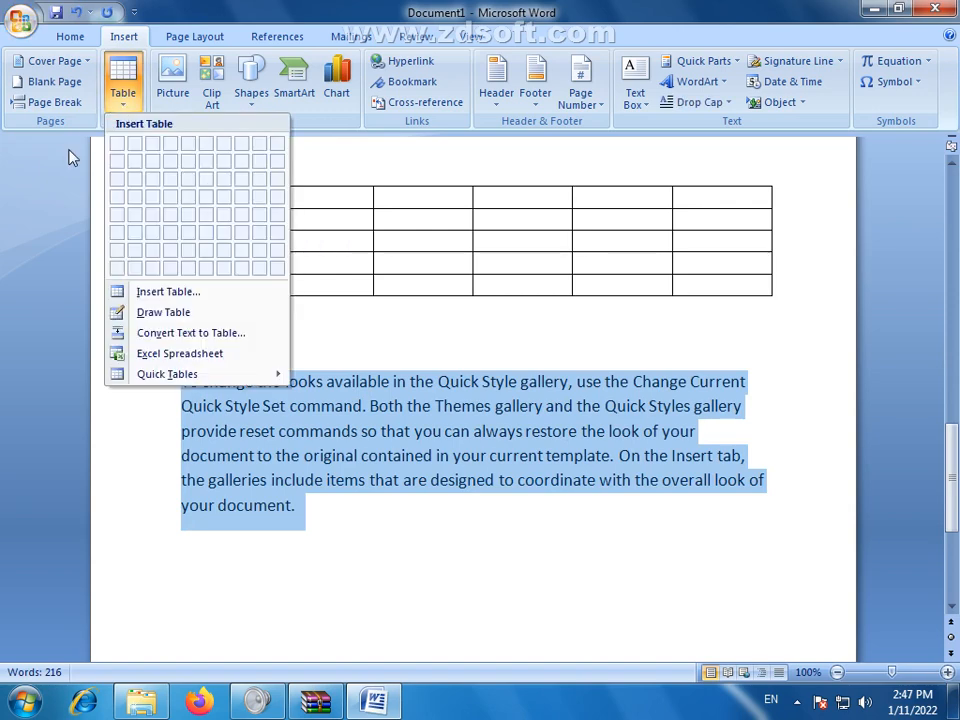
left_click(193, 552)
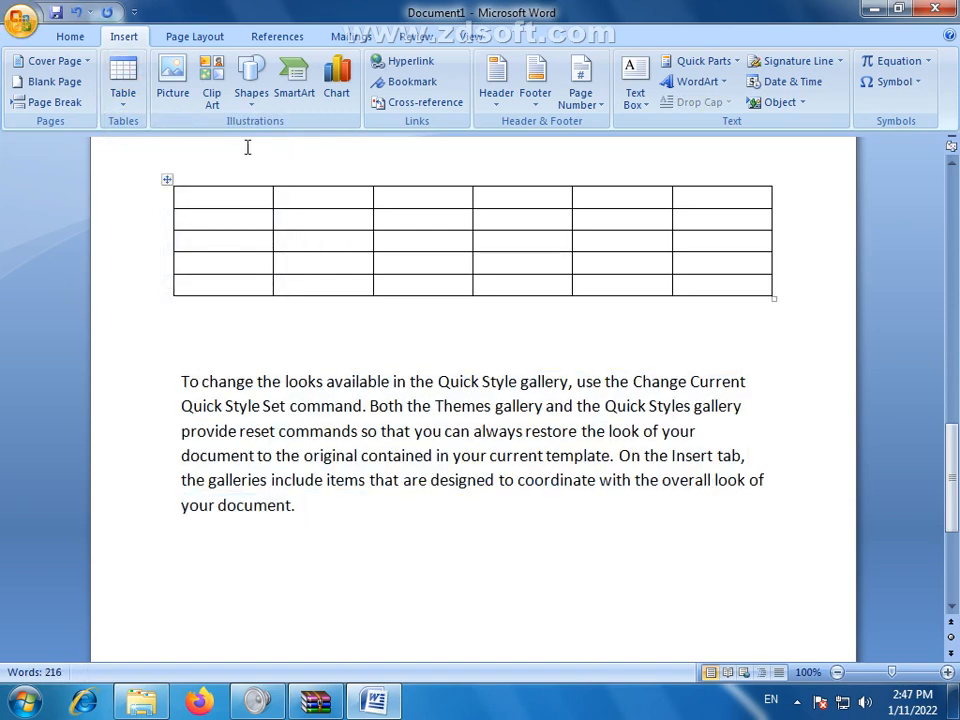
left_click(127, 104)
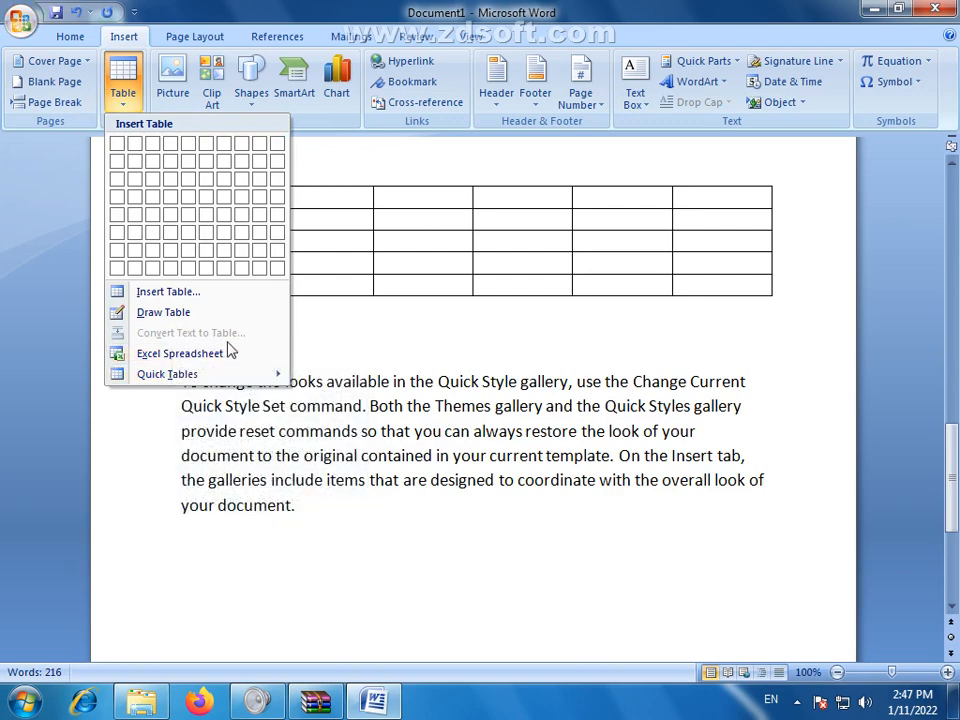
left_click(287, 523)
Convert the final paragraph and the blank line above it into a three-column table, separating the text at paragraphs.
left_click_drag(287, 523, 176, 358)
left_click(129, 108)
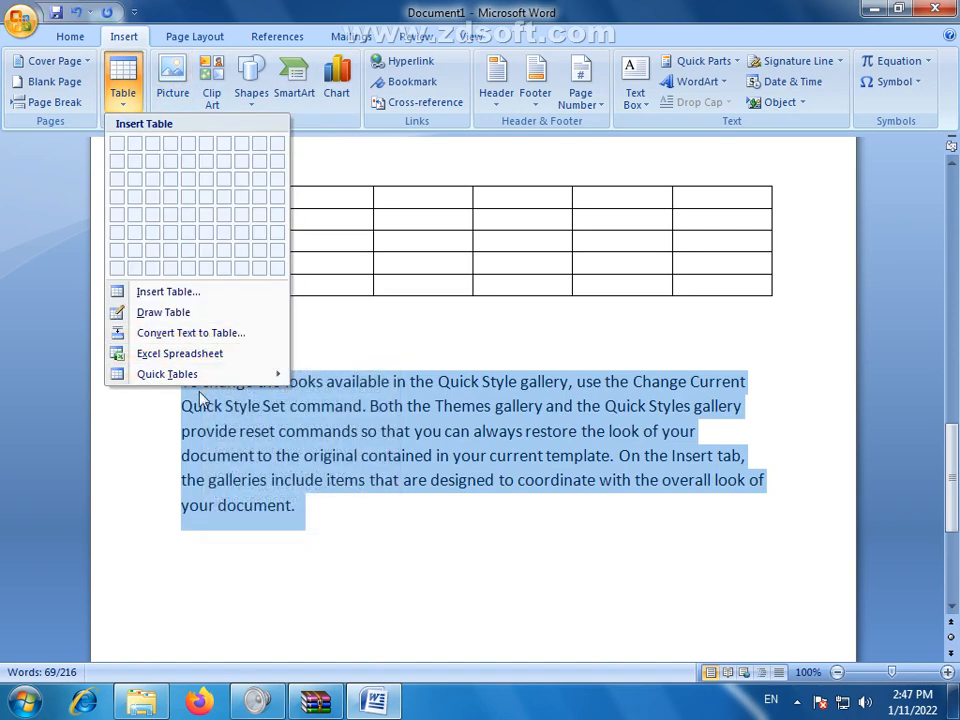
left_click(186, 334)
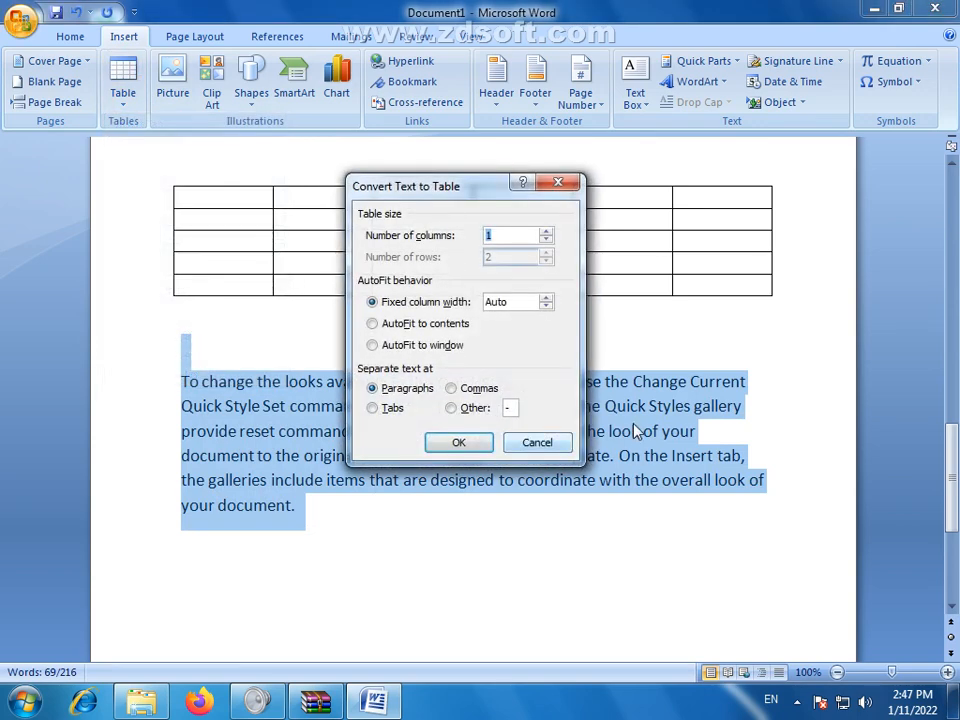
left_click(546, 232)
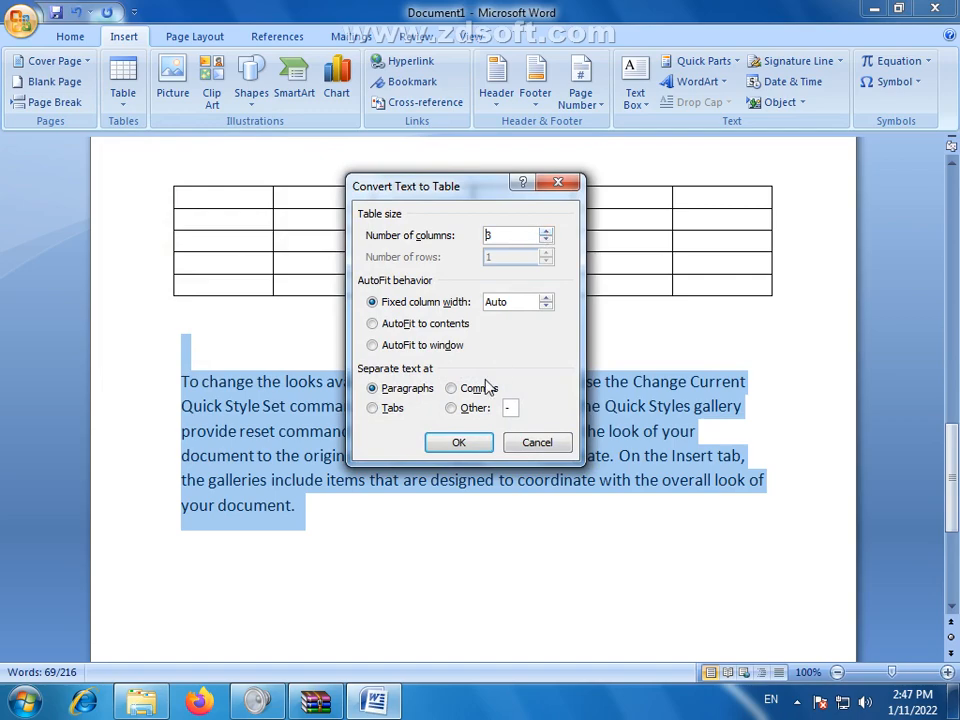
left_click(468, 445)
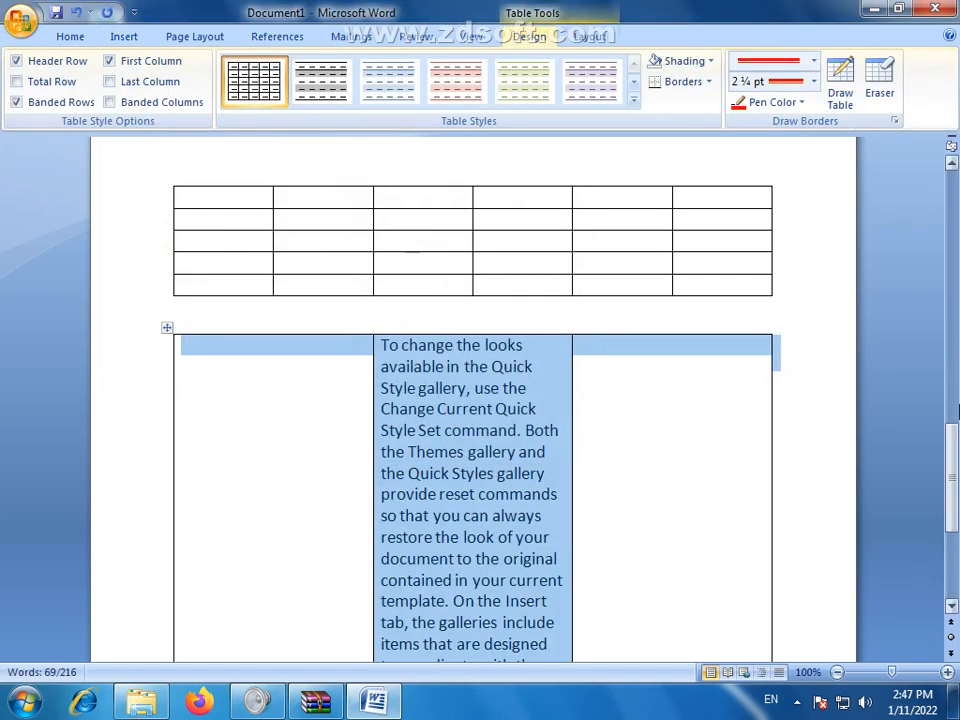
Undo the text-to-table conversion and deselect the final paragraph.
left_click_drag(953, 475, 957, 308)
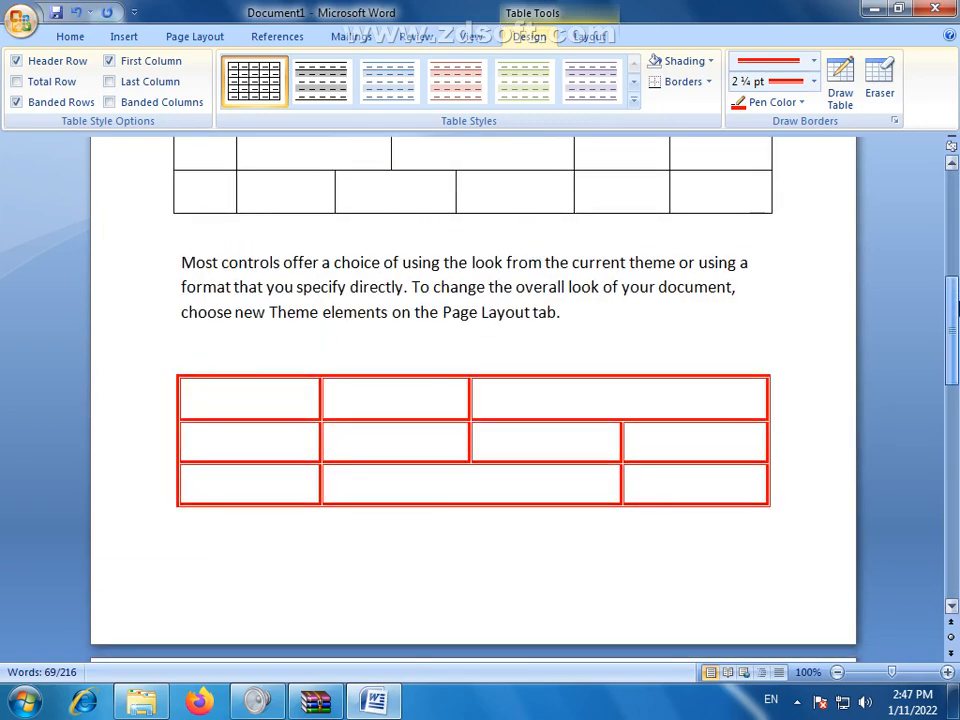
key("ctrl+z")
left_click_drag(953, 427, 953, 433)
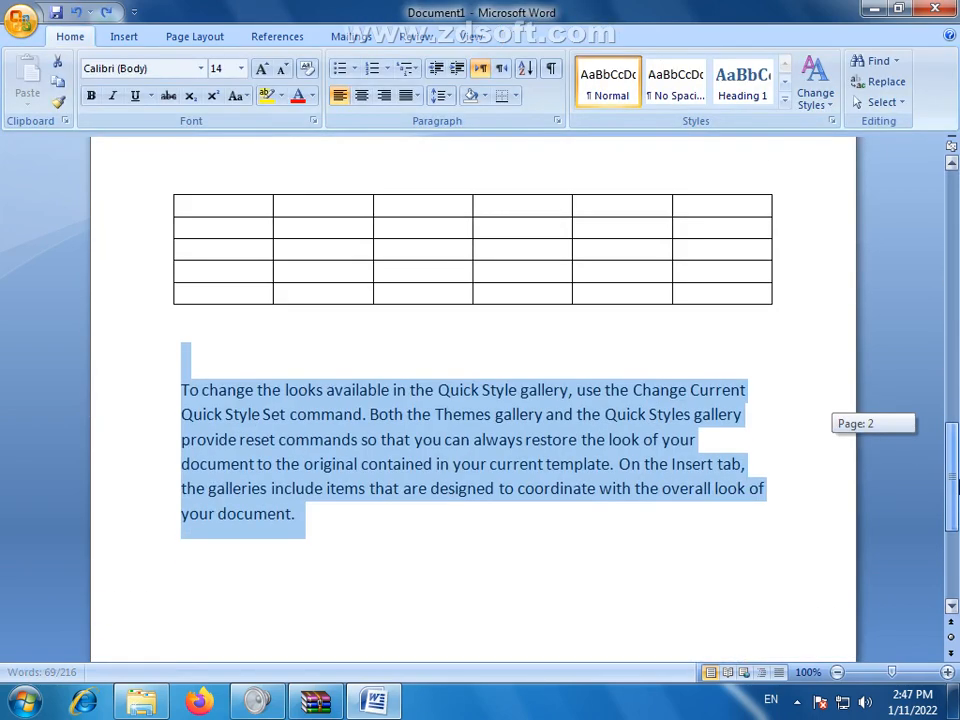
left_click(483, 518)
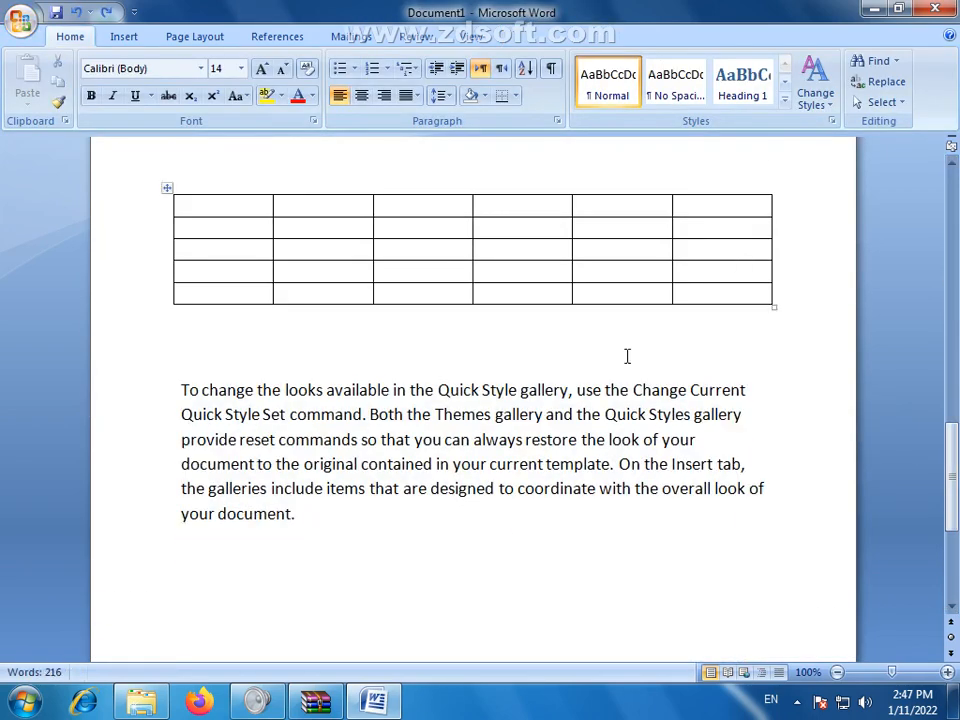
Select the empty six-column table and examine the table insertion options and built-in Quick Tables.
left_click_drag(215, 210, 672, 325)
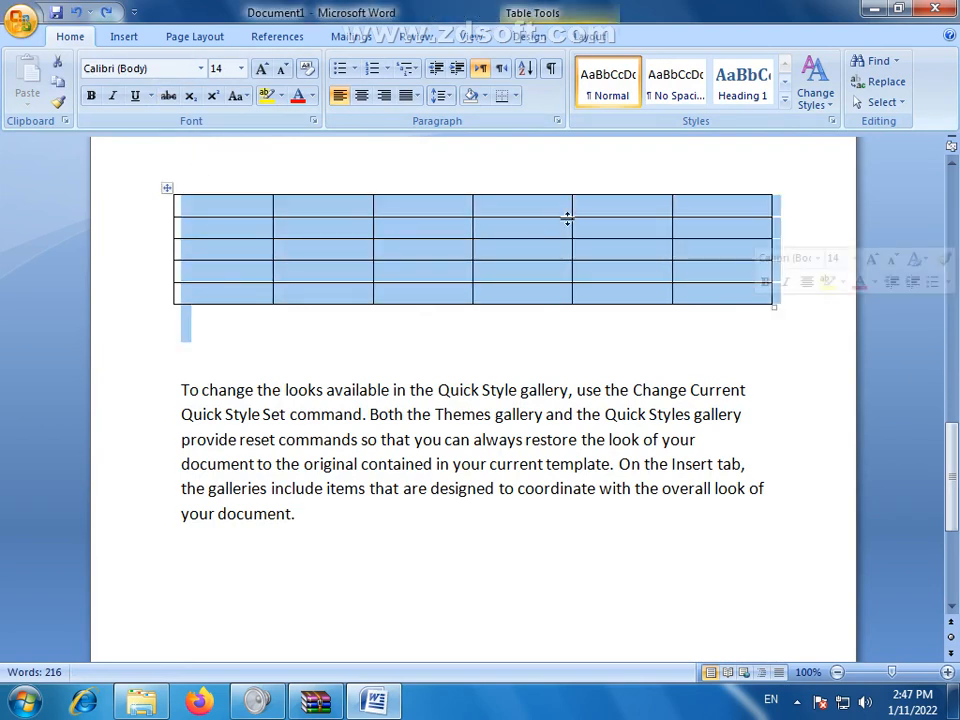
left_click(127, 40)
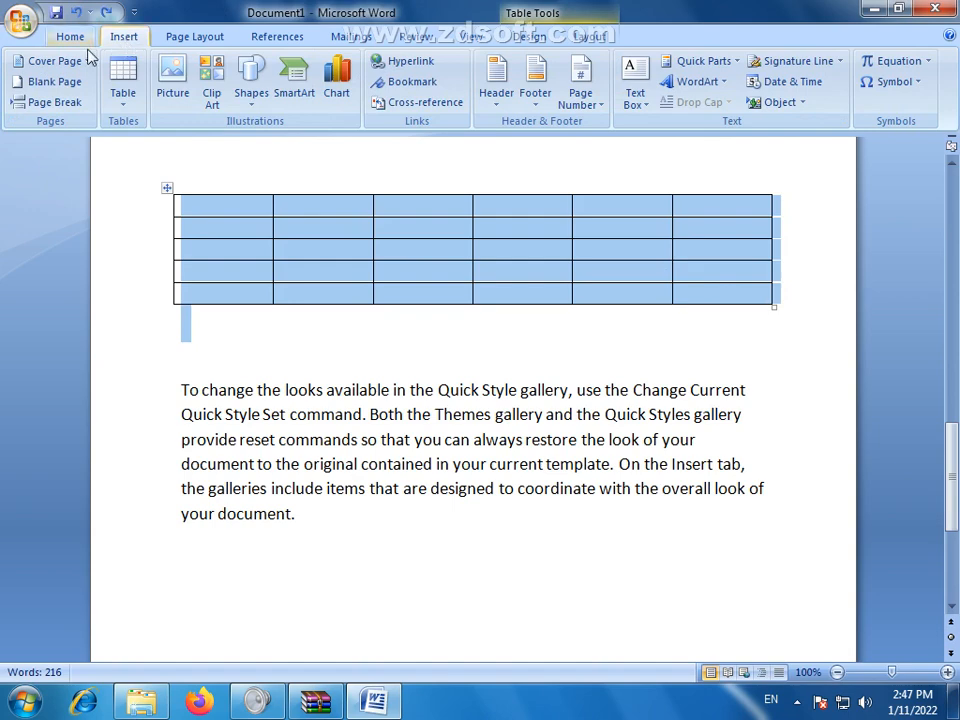
left_click(132, 100)
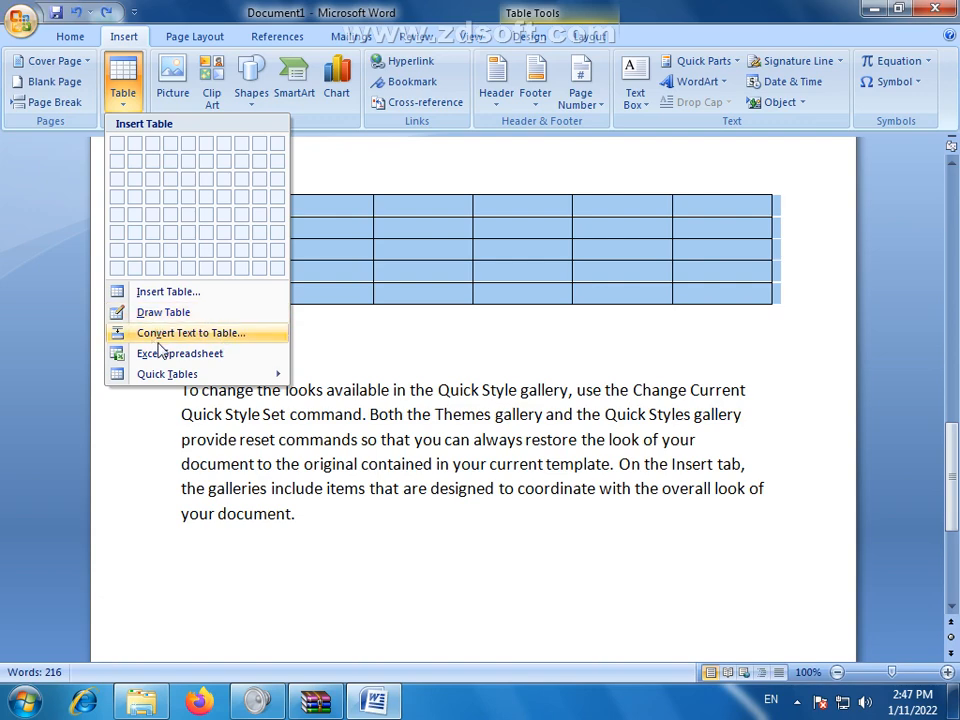
mouse_move(272, 372)
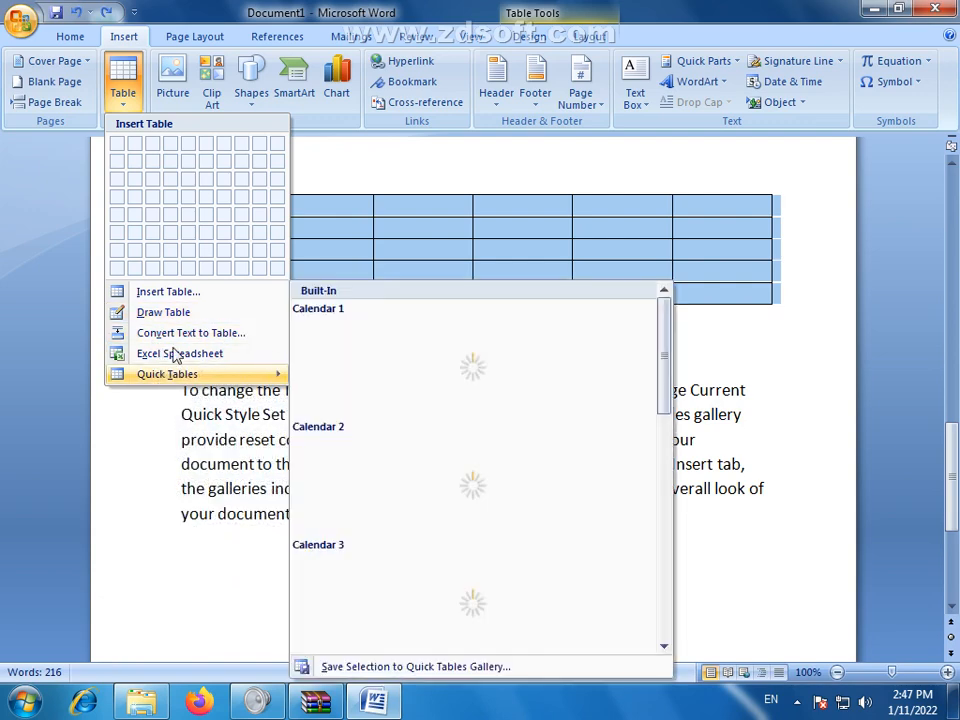
left_click(186, 416)
left_click(362, 464)
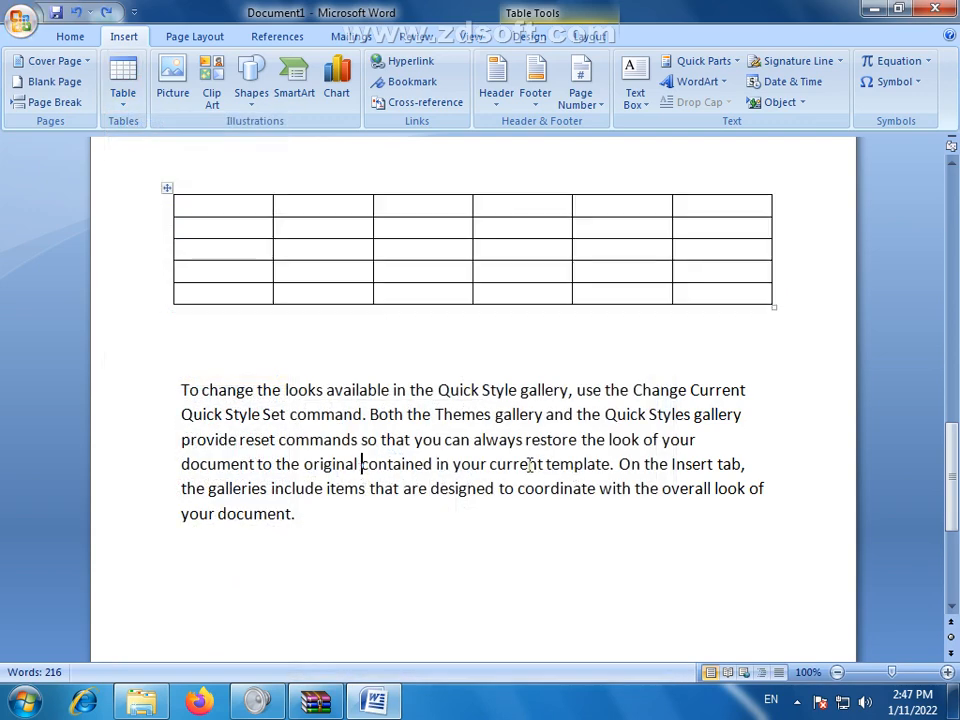
Split the final paragraph before "On the Insert tab", leaving a blank line between the two parts.
left_click(618, 464)
key("Return")
key("Return")
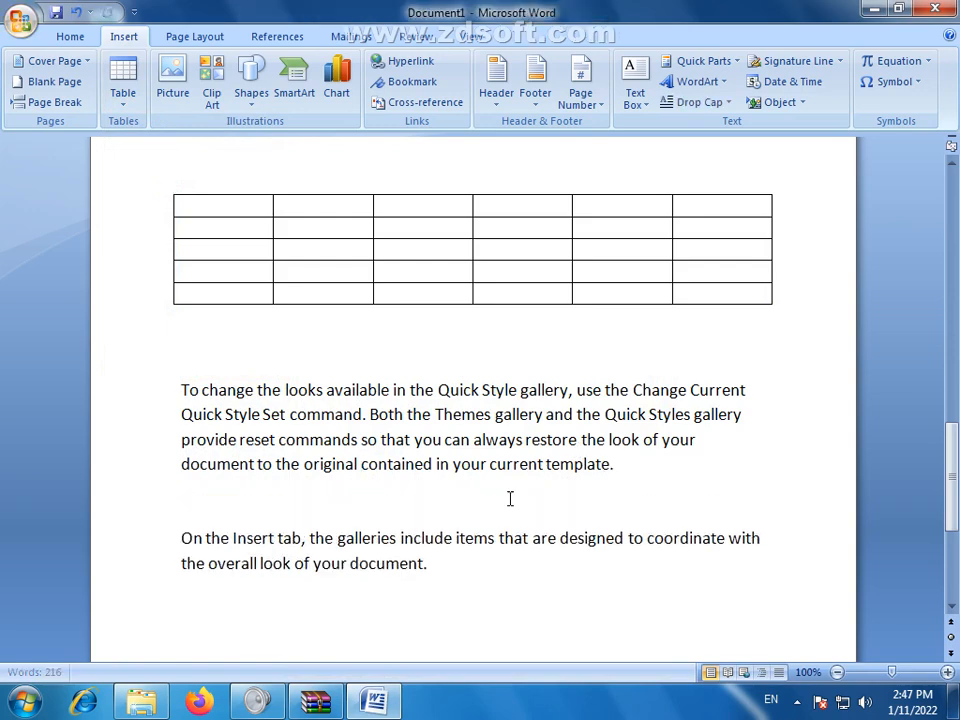
Review the table insertion options and highlight all cells of the empty six-column table.
left_click(200, 496)
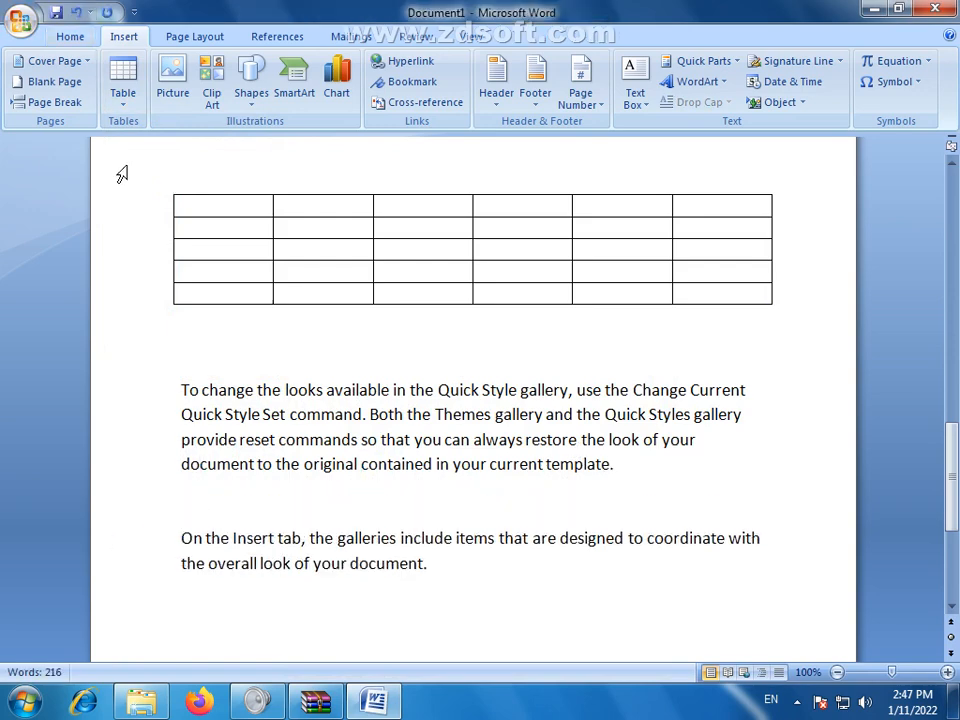
left_click(123, 90)
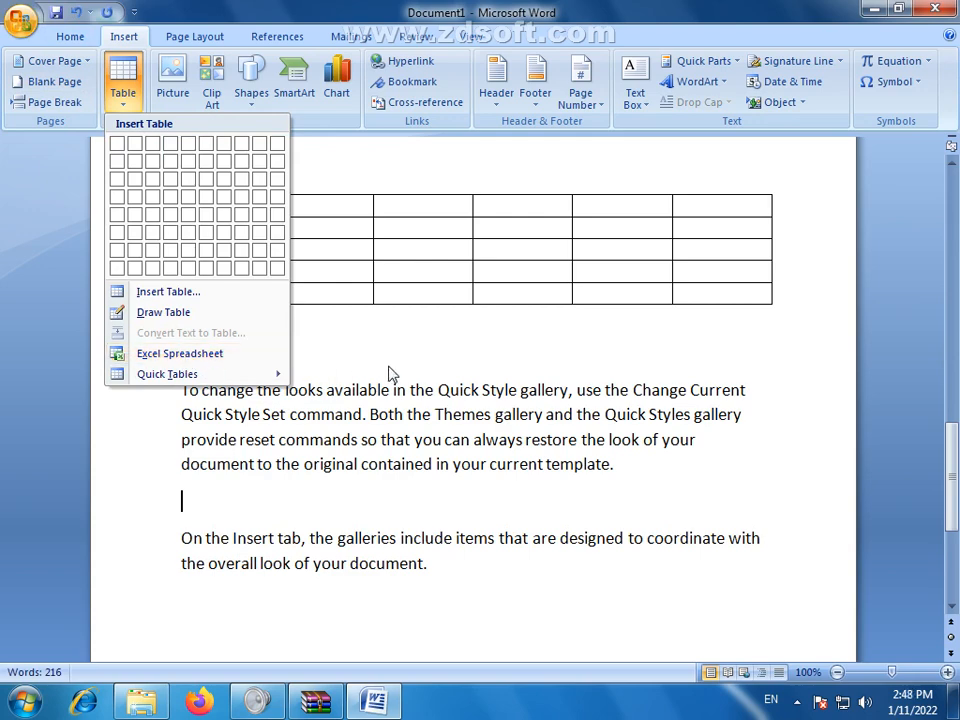
left_click(435, 274)
left_click_drag(208, 206, 705, 290)
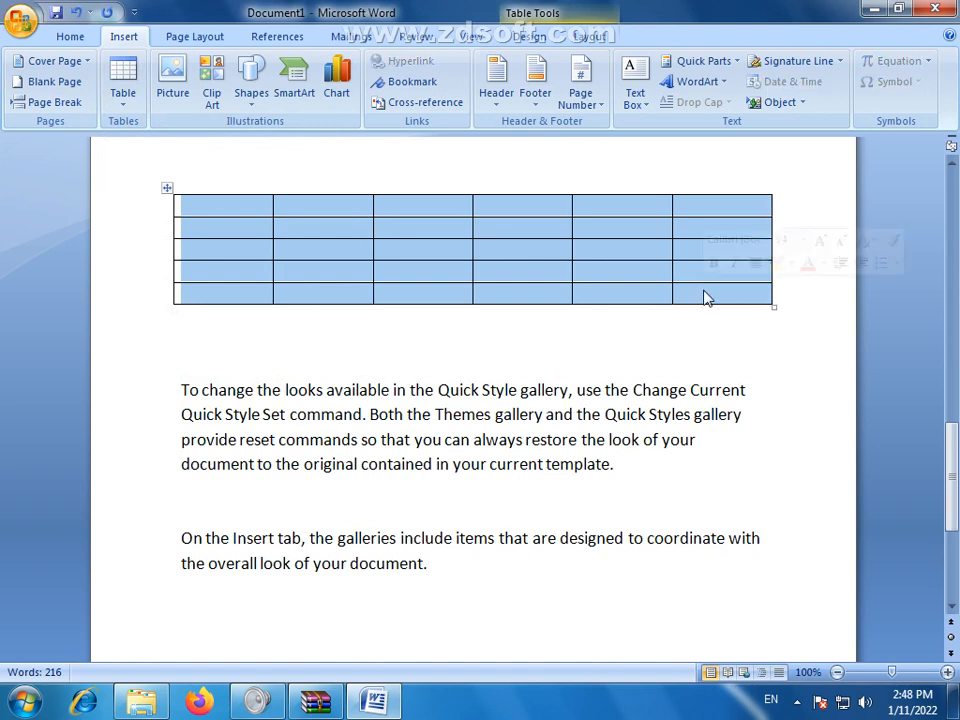
left_click(704, 293)
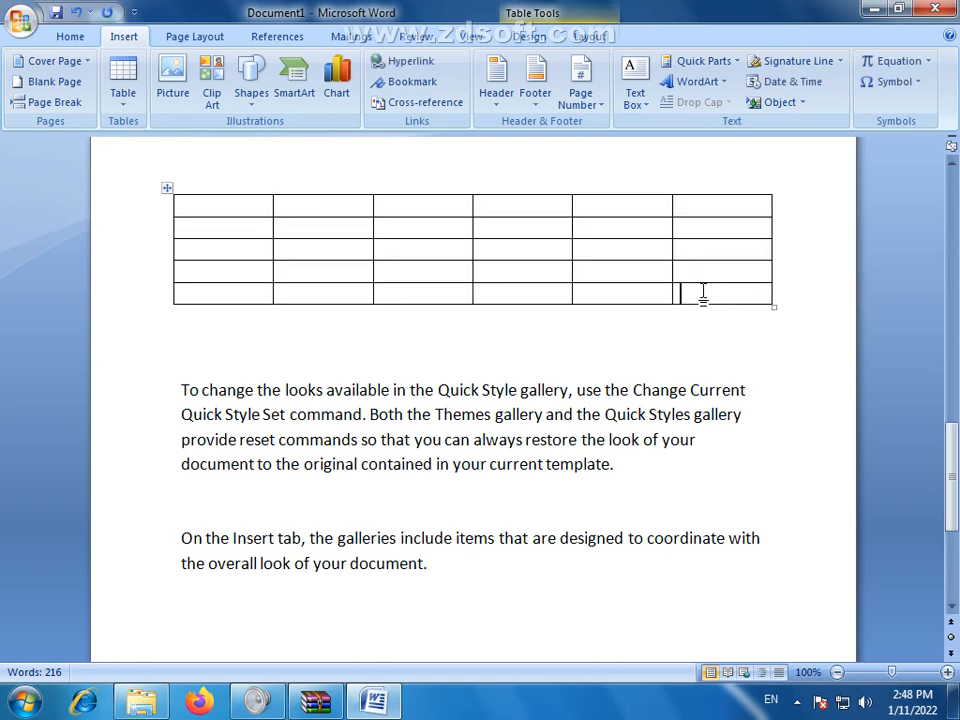
Insert an embedded Excel spreadsheet on the blank line between the last two paragraphs.
scroll(507, 521, "down", 1)
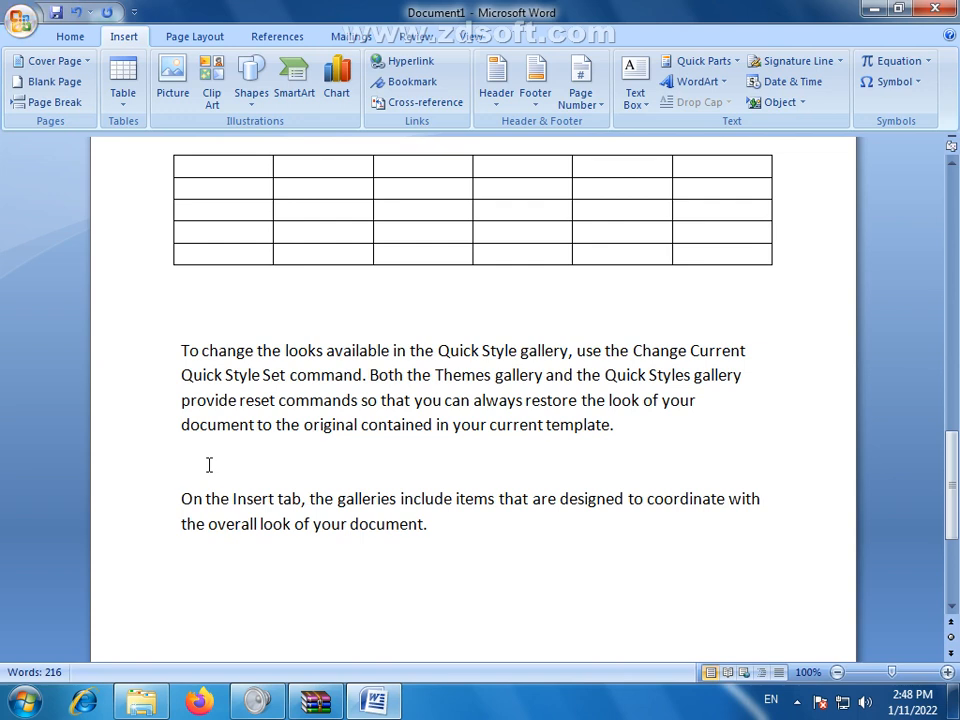
left_click_drag(955, 487, 955, 512)
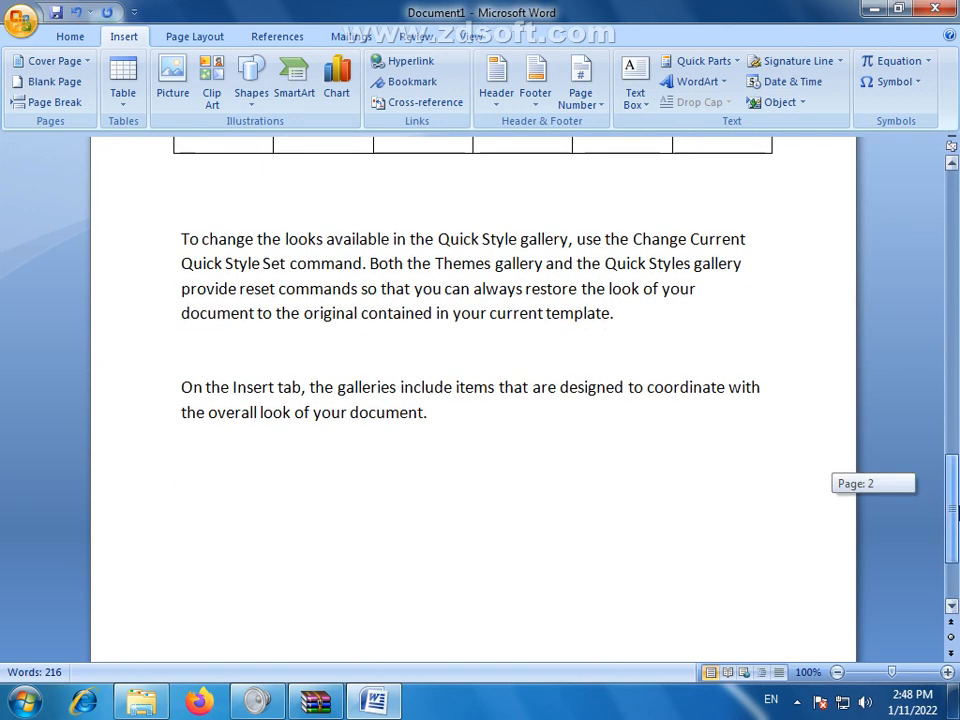
left_click(123, 106)
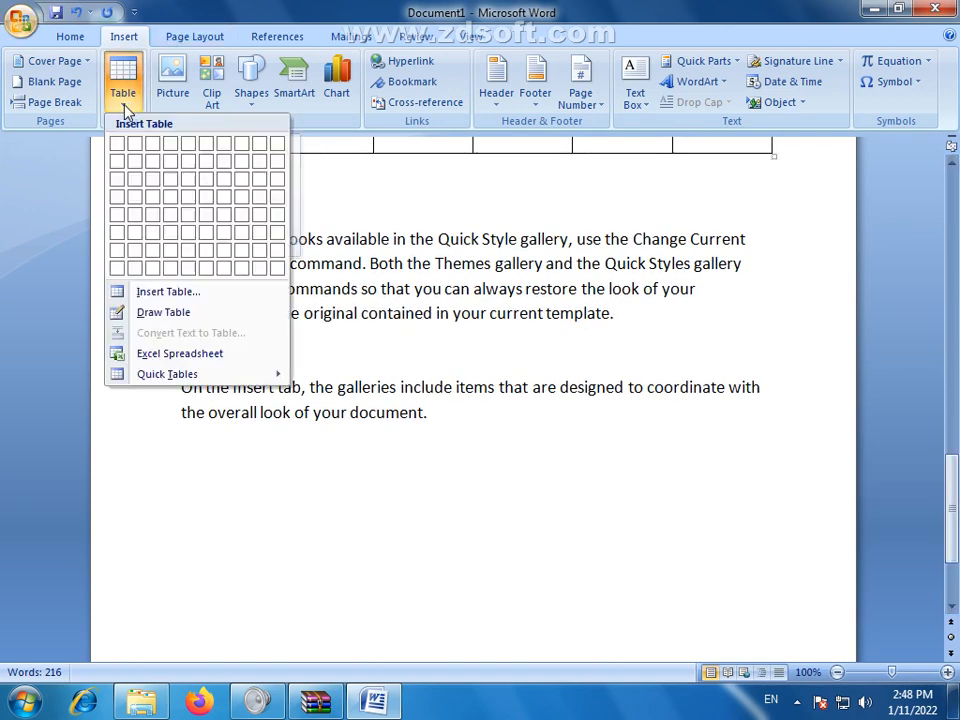
left_click(196, 358)
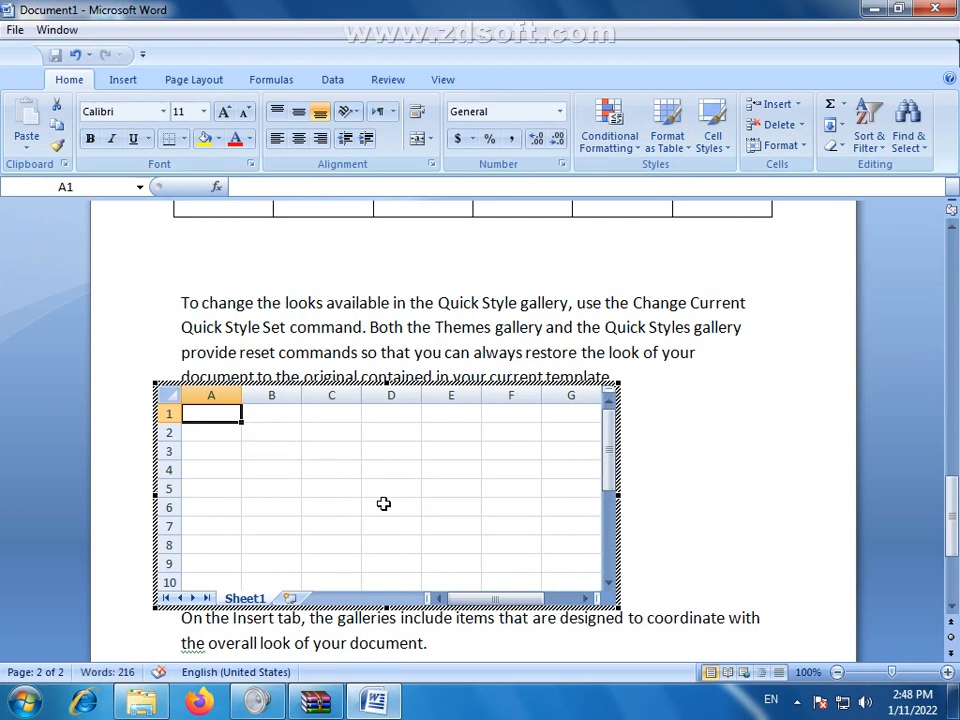
Try out selecting individual cells across the embedded spreadsheet, ending on cell C5.
left_click(262, 447)
left_click(345, 469)
left_click(431, 513)
left_click(523, 469)
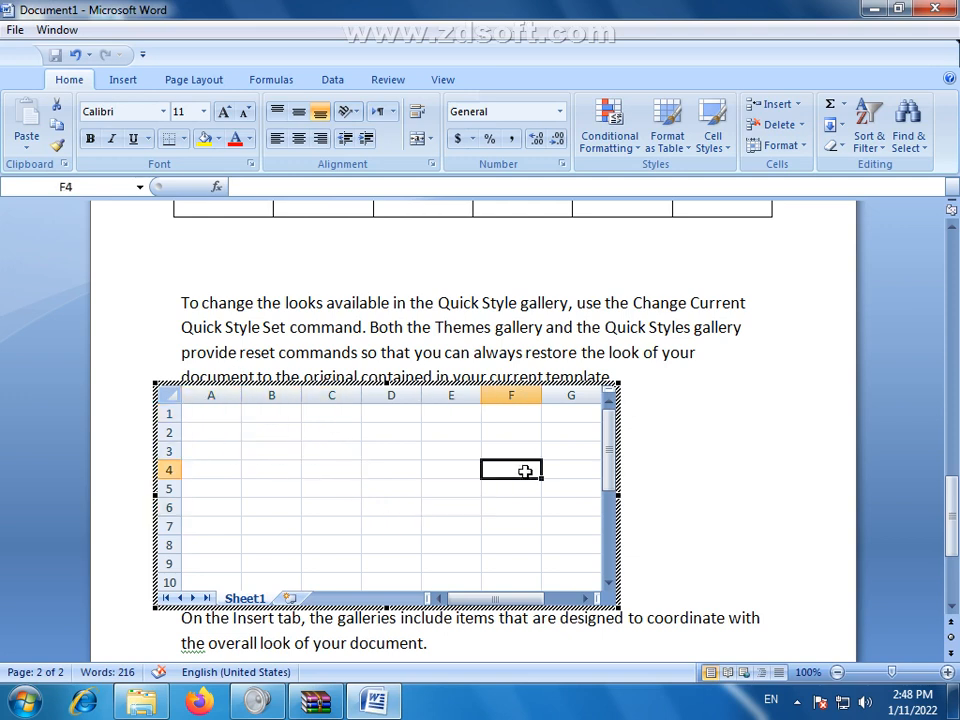
left_click(366, 507)
left_click(310, 542)
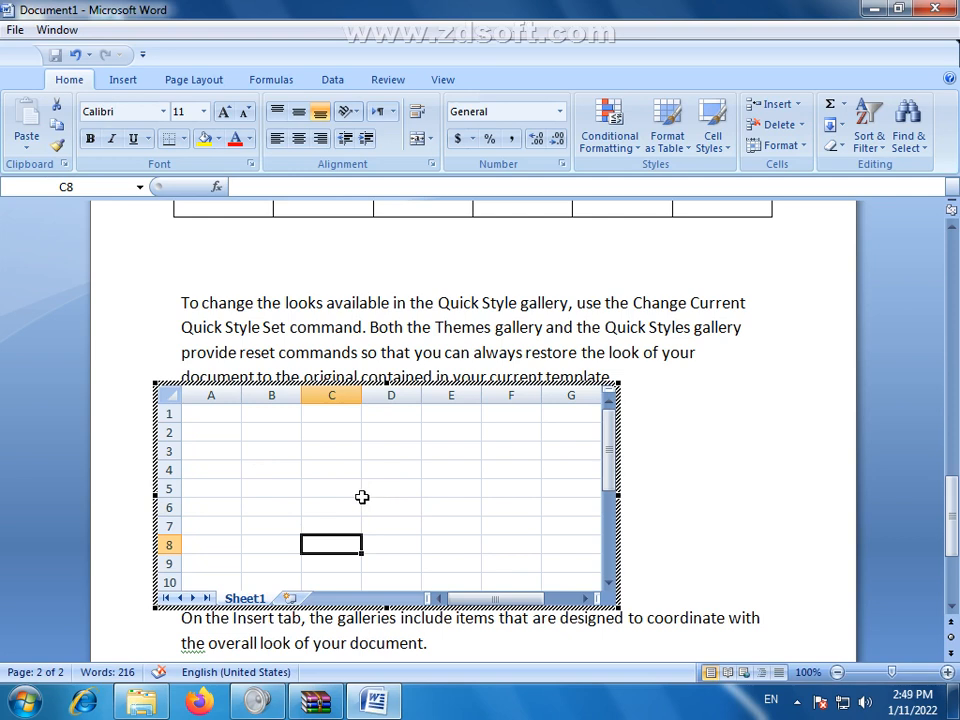
left_click(332, 486)
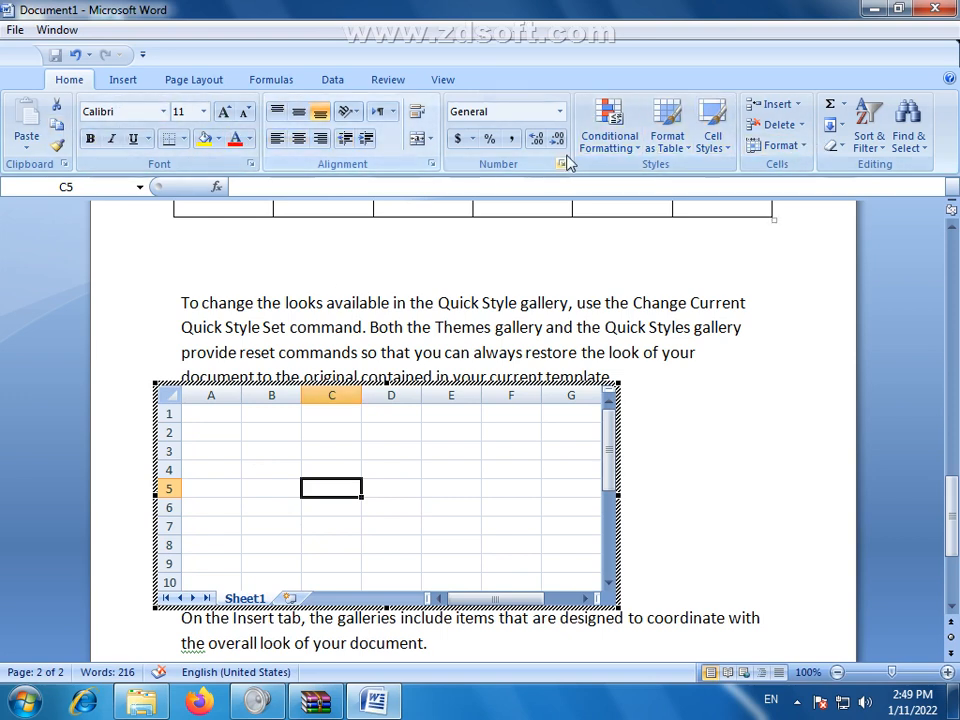
Check the spreadsheet's conditional formatting options and leave spreadsheet editing to return to the document.
left_click(638, 148)
left_click(639, 150)
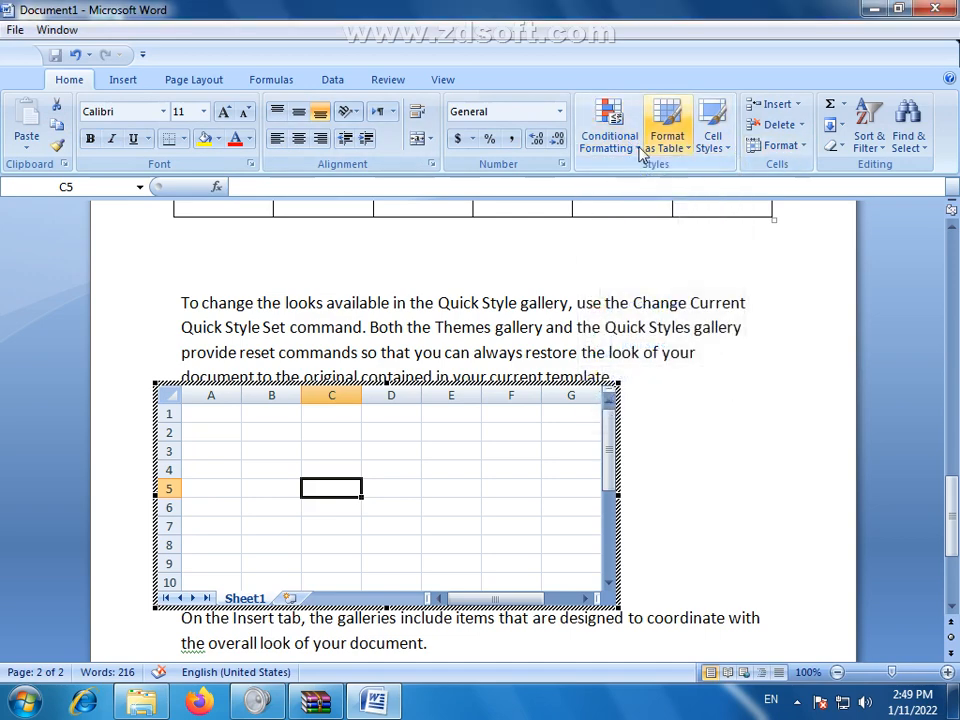
left_click(721, 463)
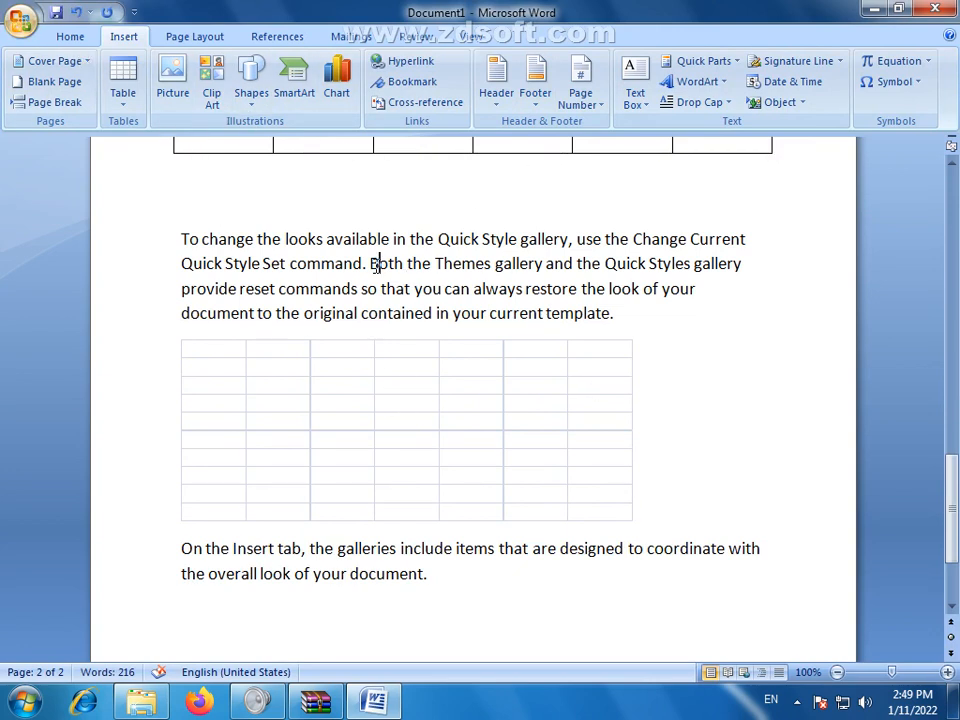
Split the paragraph before "Both the Themes gallery" and leave an empty line with the cursor on it.
key("Return")
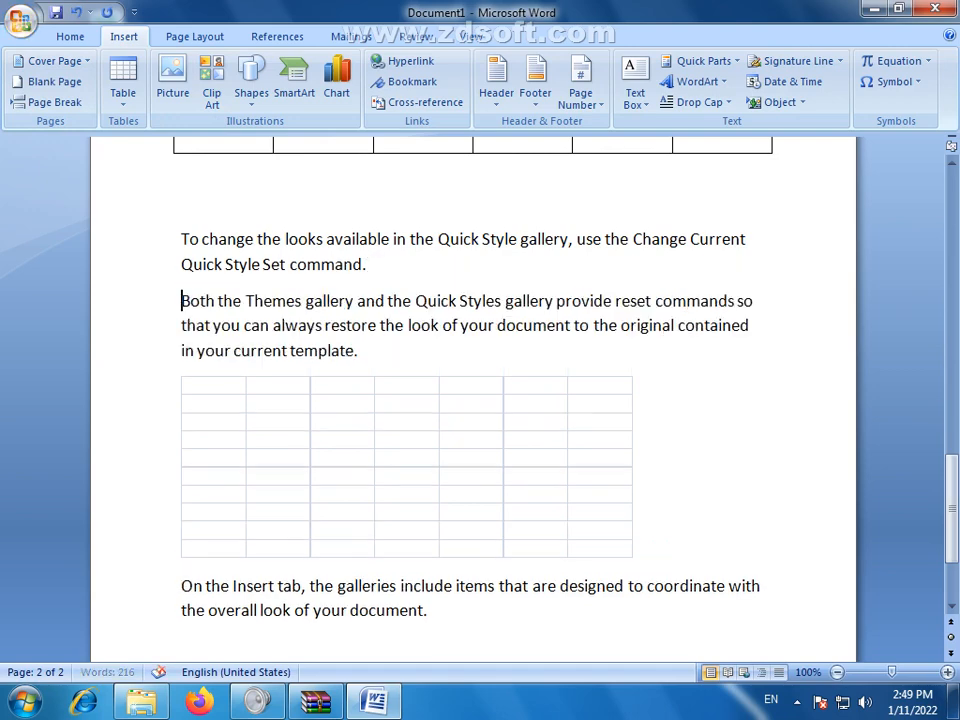
key("Return")
left_click(195, 298)
scroll(953, 497, "down", 1)
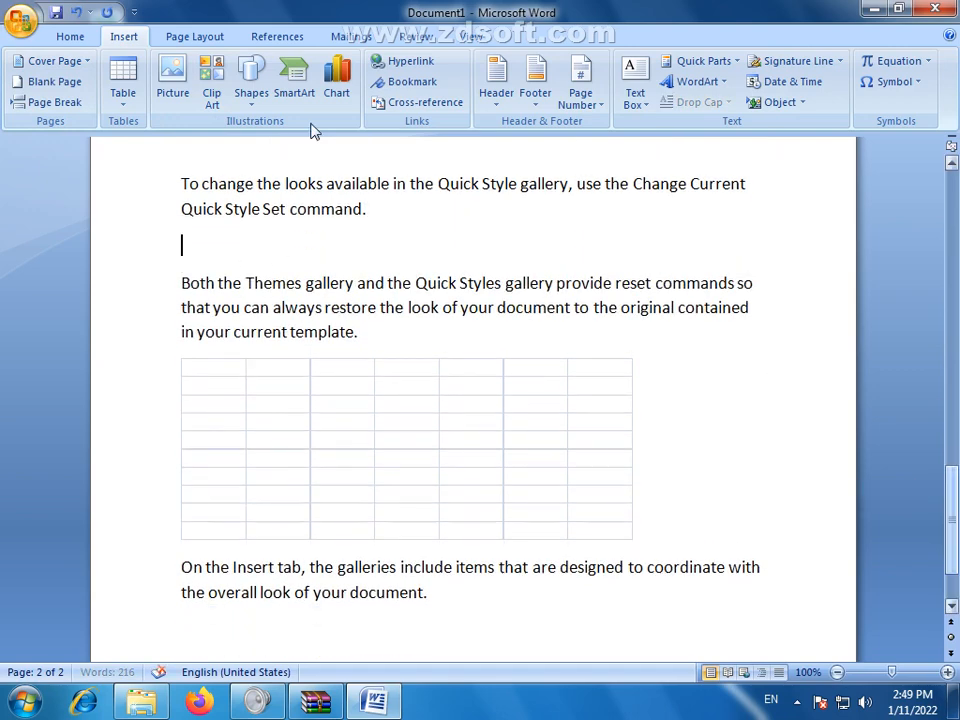
Browse the built-in Quick Tables and insert the Calendar 2 table on the empty line.
left_click(122, 104)
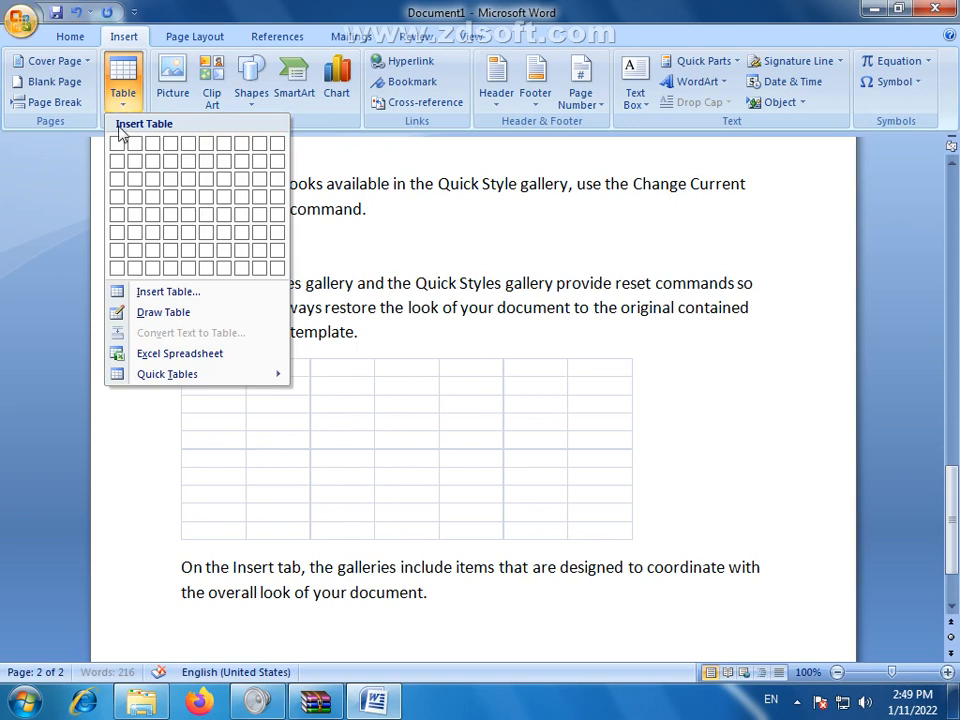
mouse_move(160, 383)
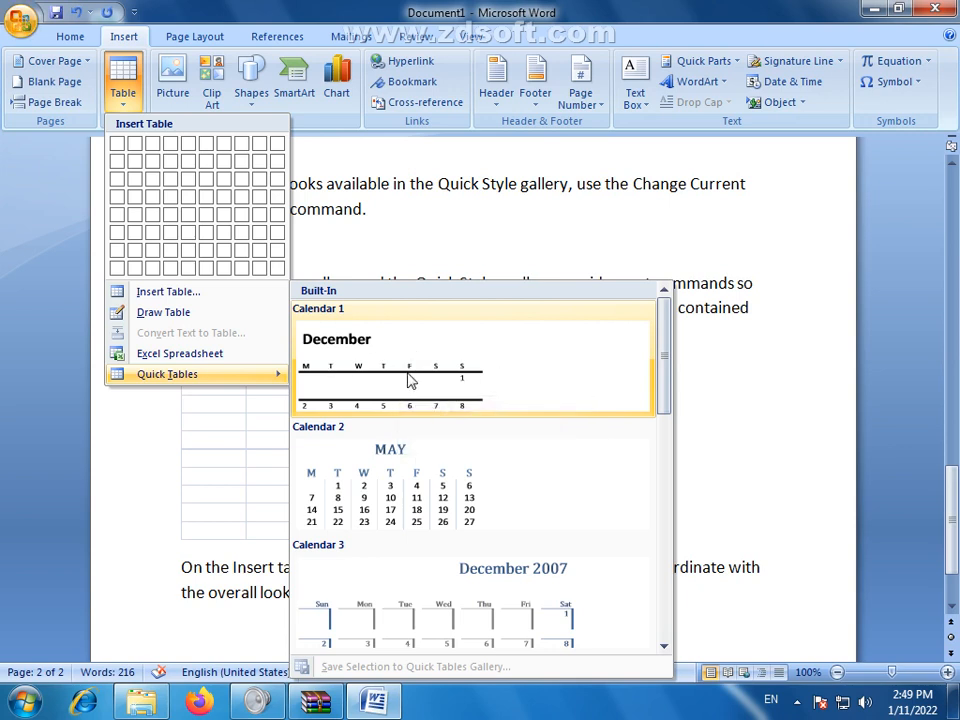
scroll(368, 488, "down", 3)
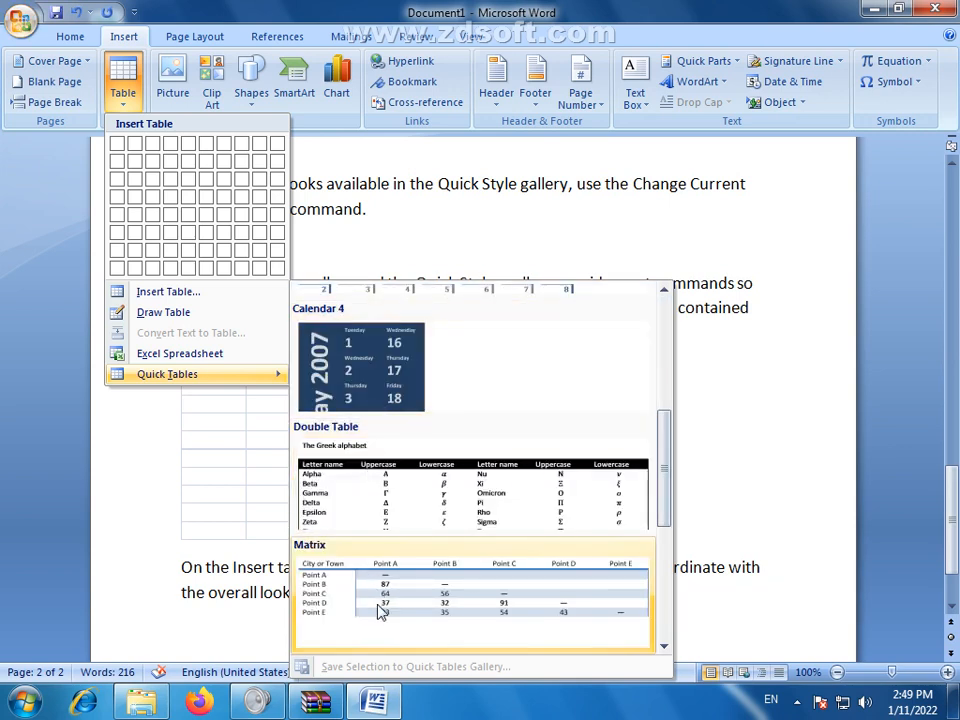
scroll(385, 530, "down", 3)
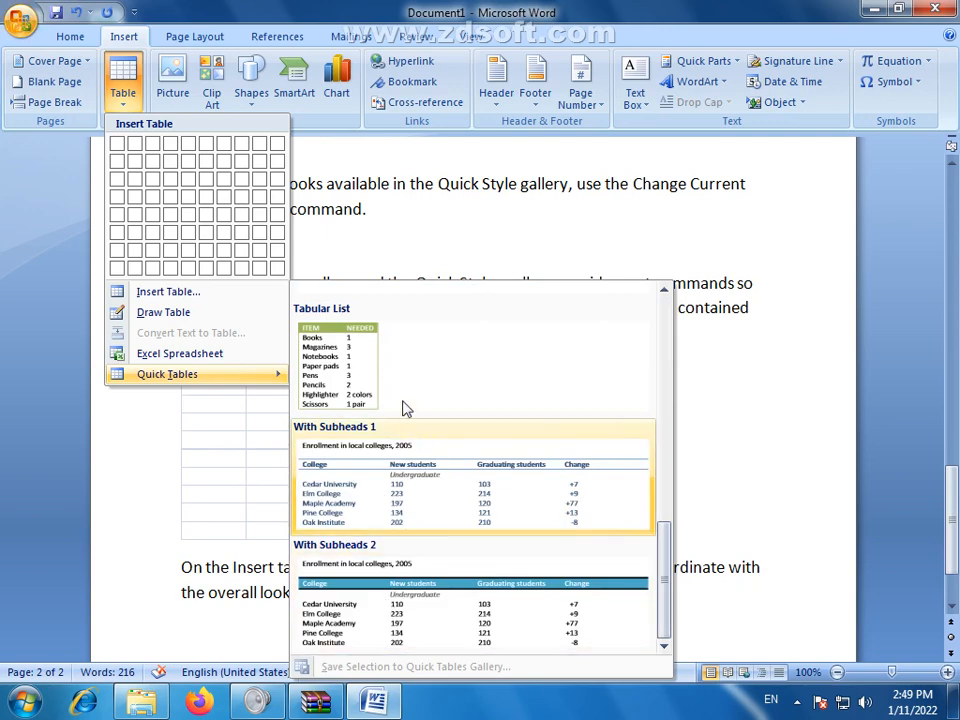
scroll(392, 318, "up", 3)
scroll(361, 488, "up", 3)
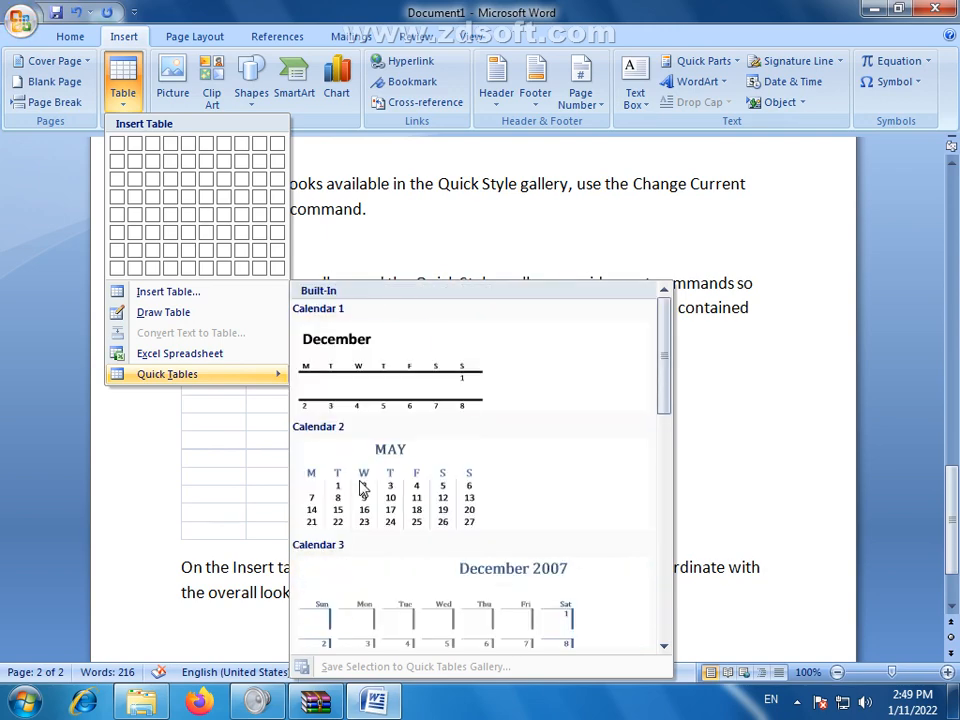
scroll(395, 604, "down", 6)
scroll(380, 566, "up", 6)
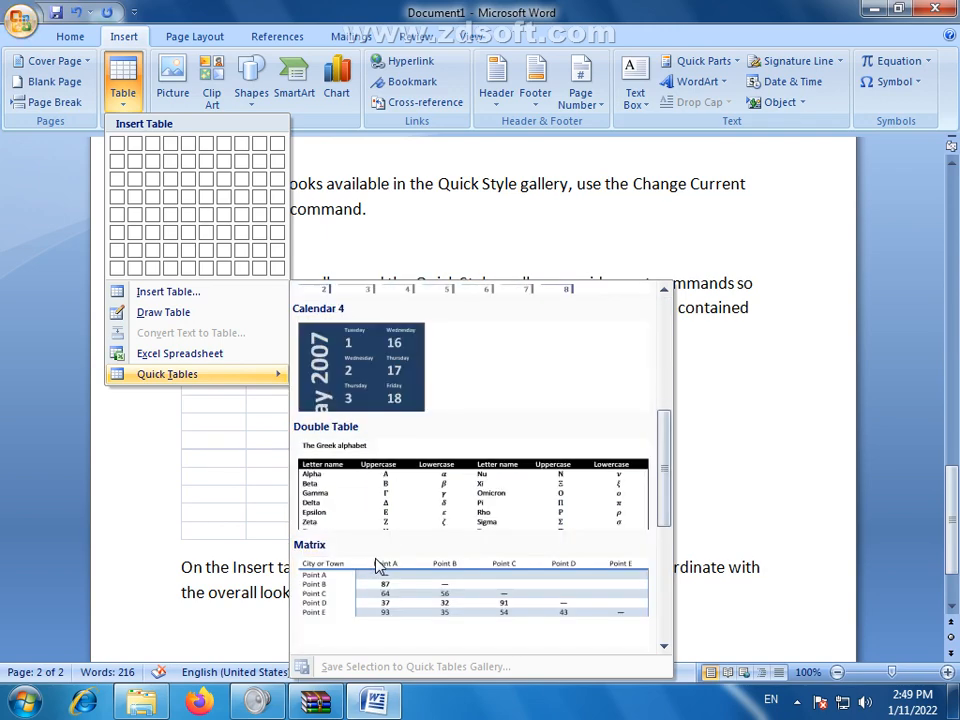
left_click(453, 497)
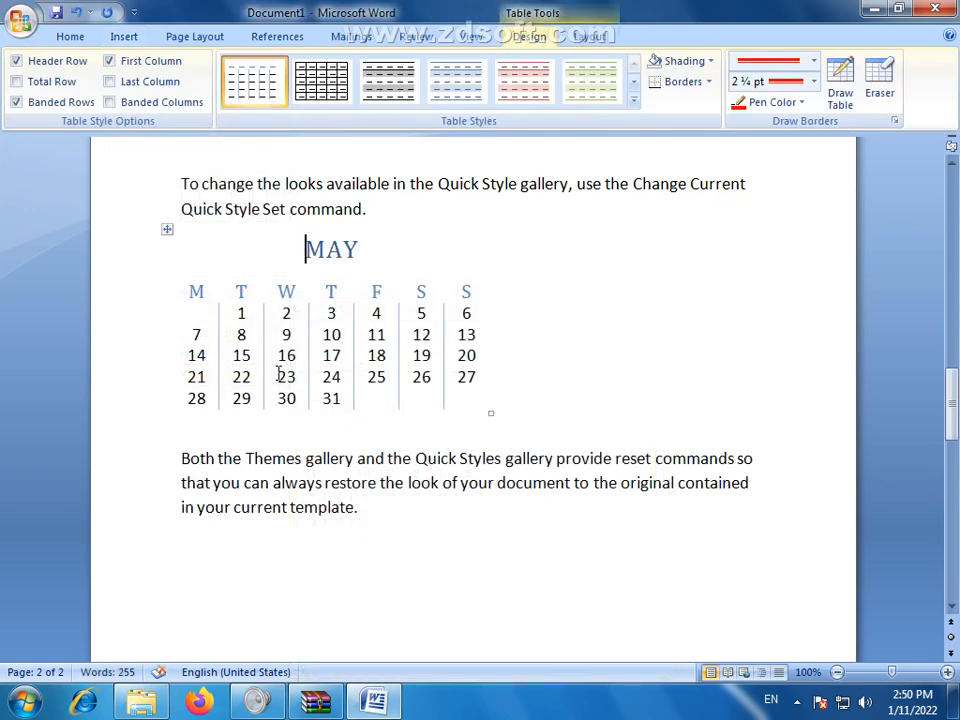
Enter 32 and 33 in the two cells after 31 in the calendar's last row.
left_click(372, 414)
type("32")
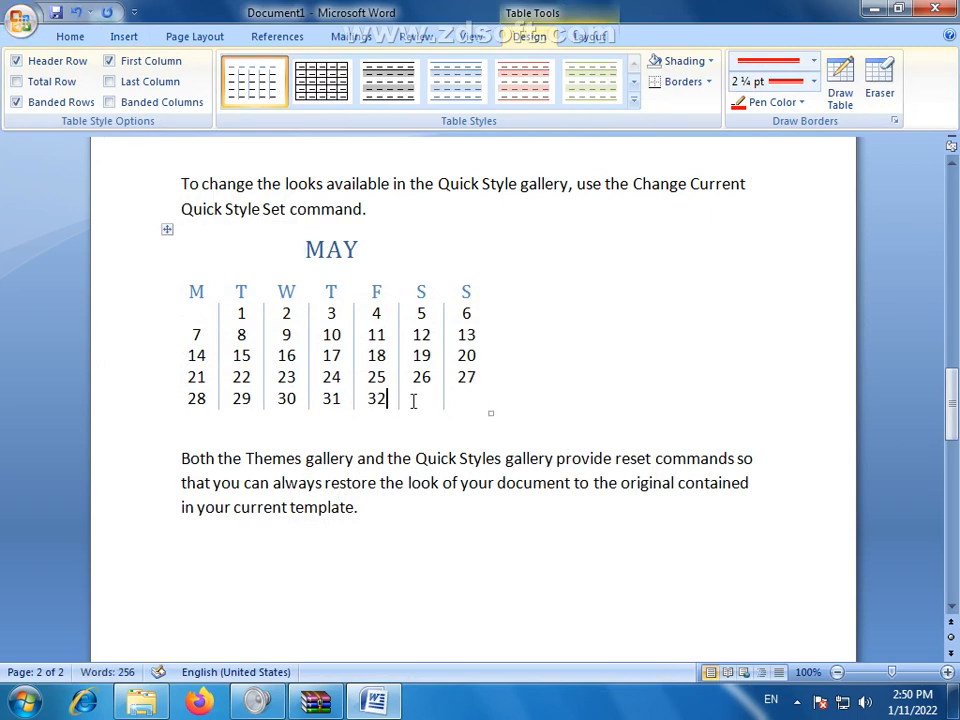
left_click(415, 399)
type("33")
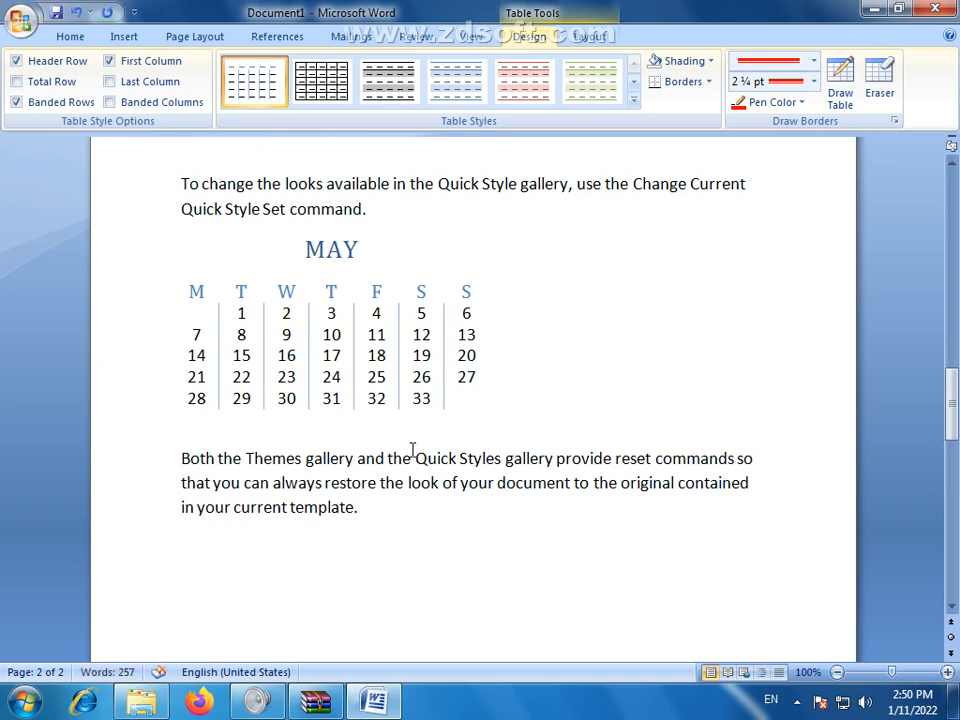
left_click(376, 240)
left_click_drag(359, 248, 296, 250)
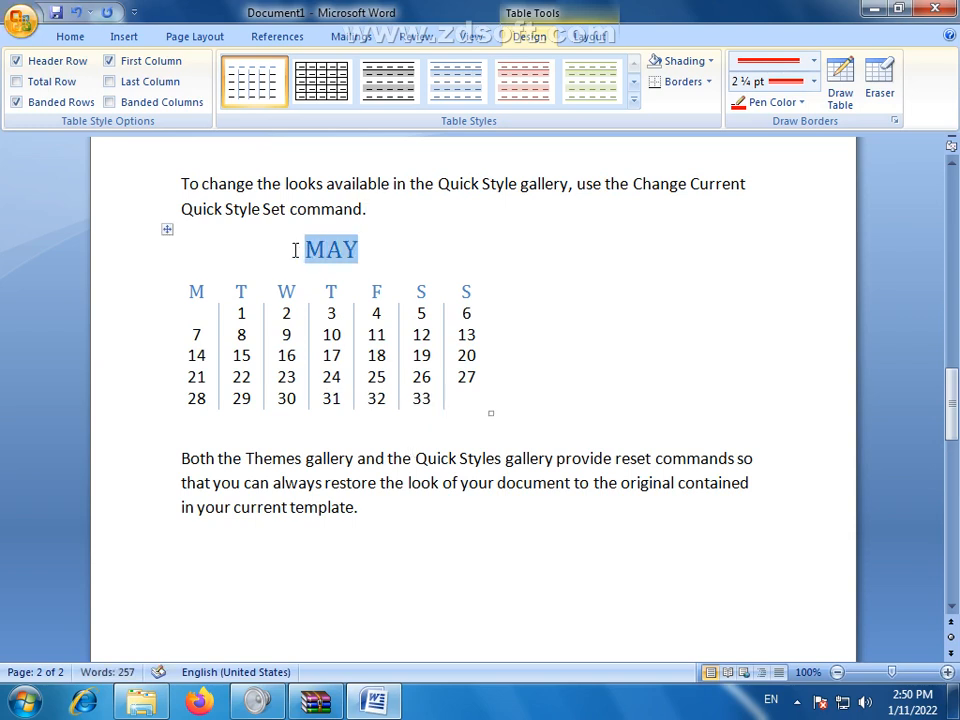
left_click(288, 355)
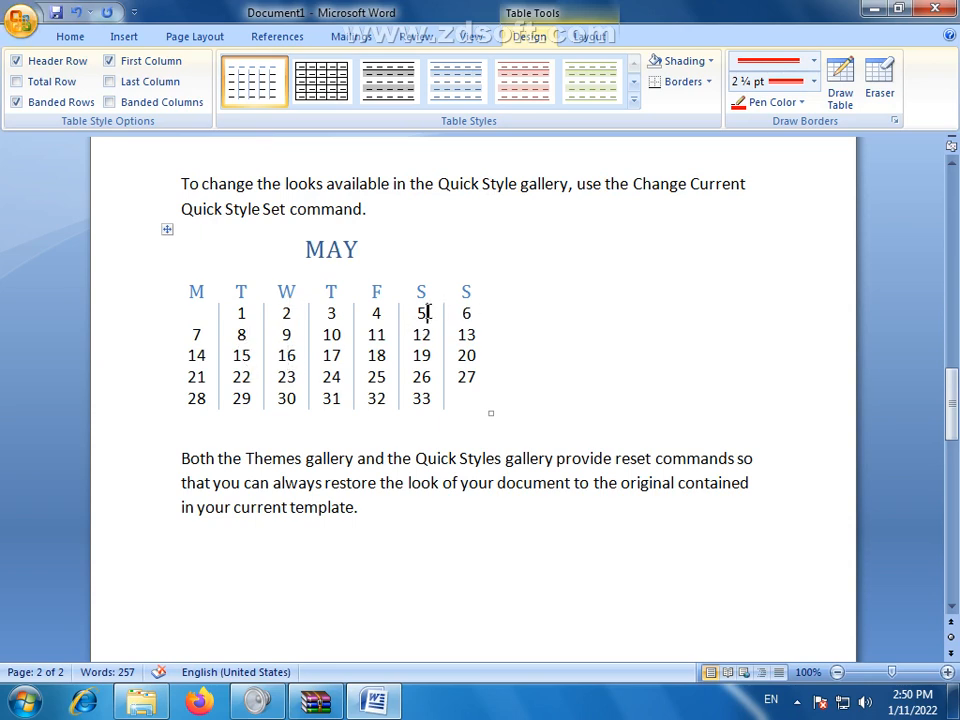
Highlight the dates 6, 13, 20 and 27 in the calendar's last column in yellow.
left_click_drag(477, 314, 470, 379)
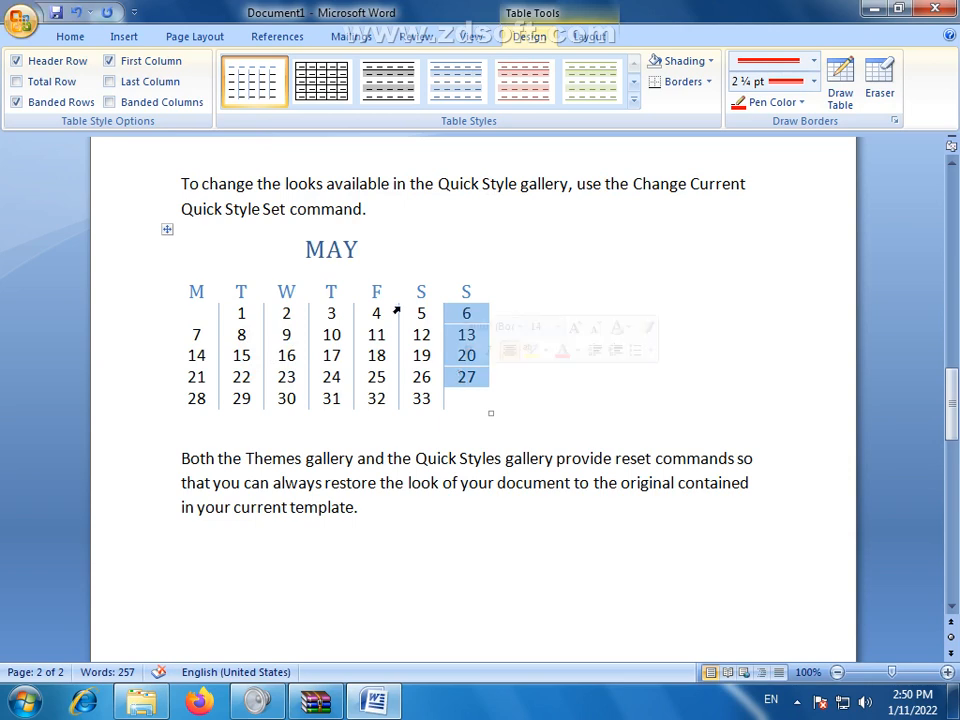
left_click(68, 37)
left_click(266, 95)
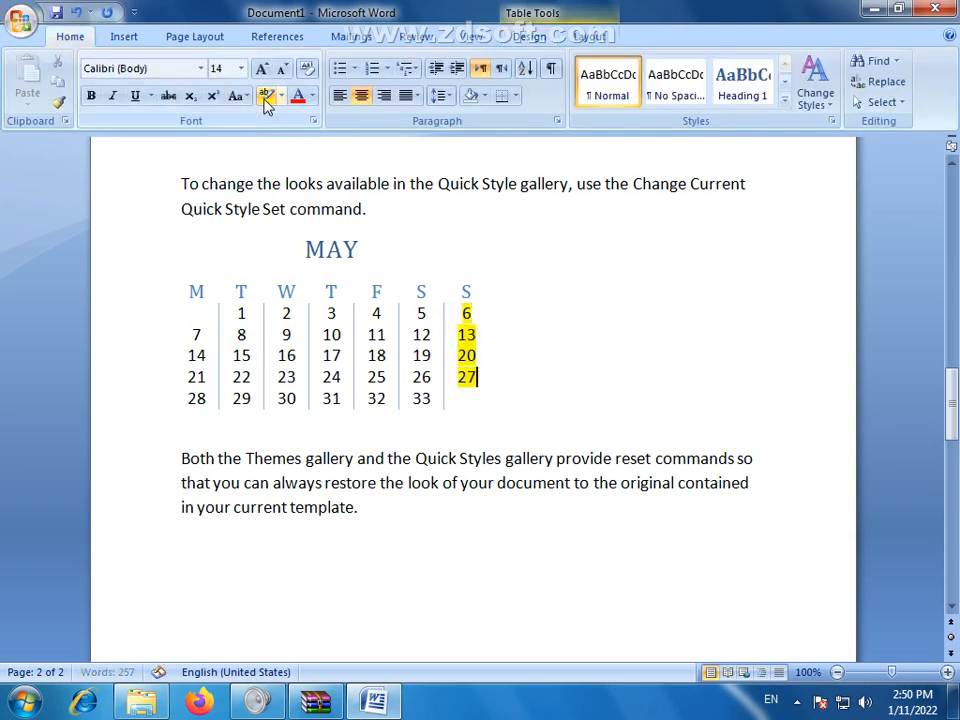
Highlight the date 16 in yellow and choose a highlight color for the date 11.
double_click(285, 356)
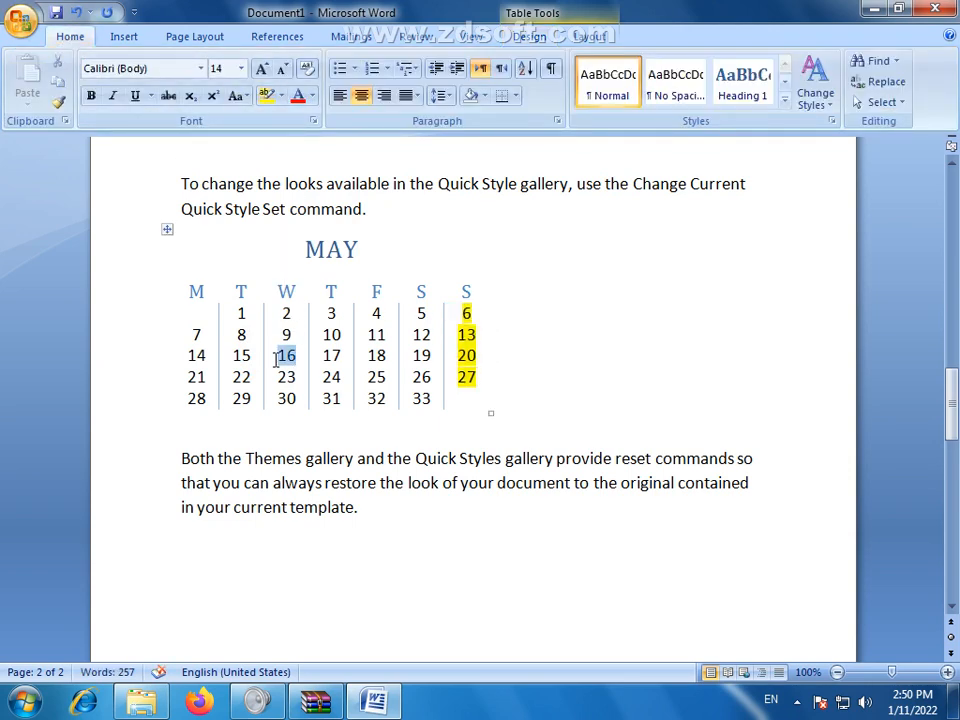
left_click(266, 100)
double_click(376, 335)
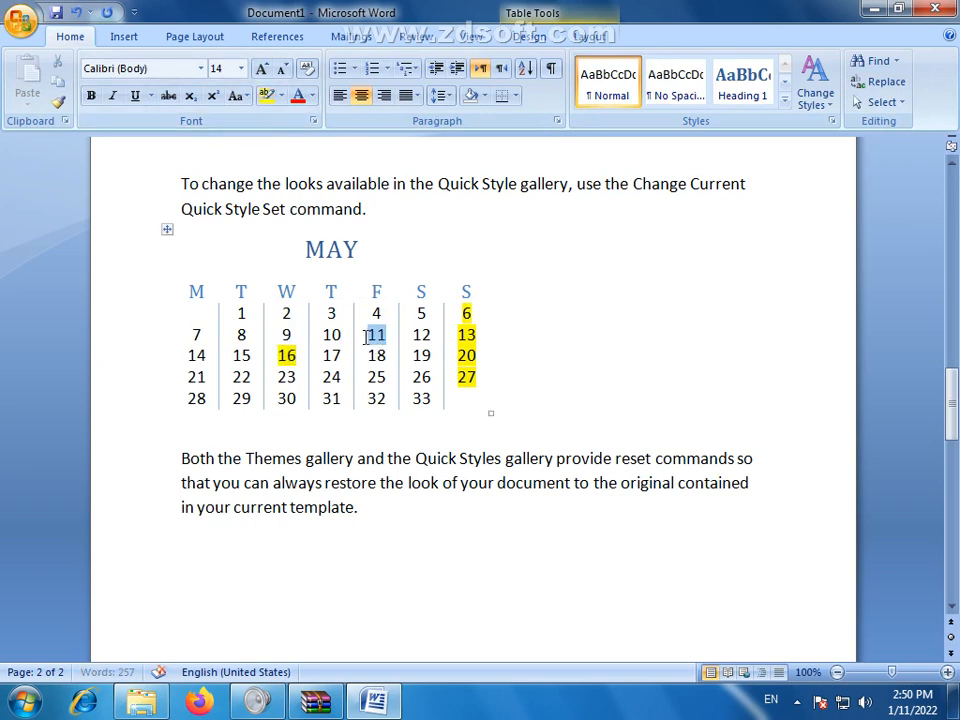
left_click(283, 97)
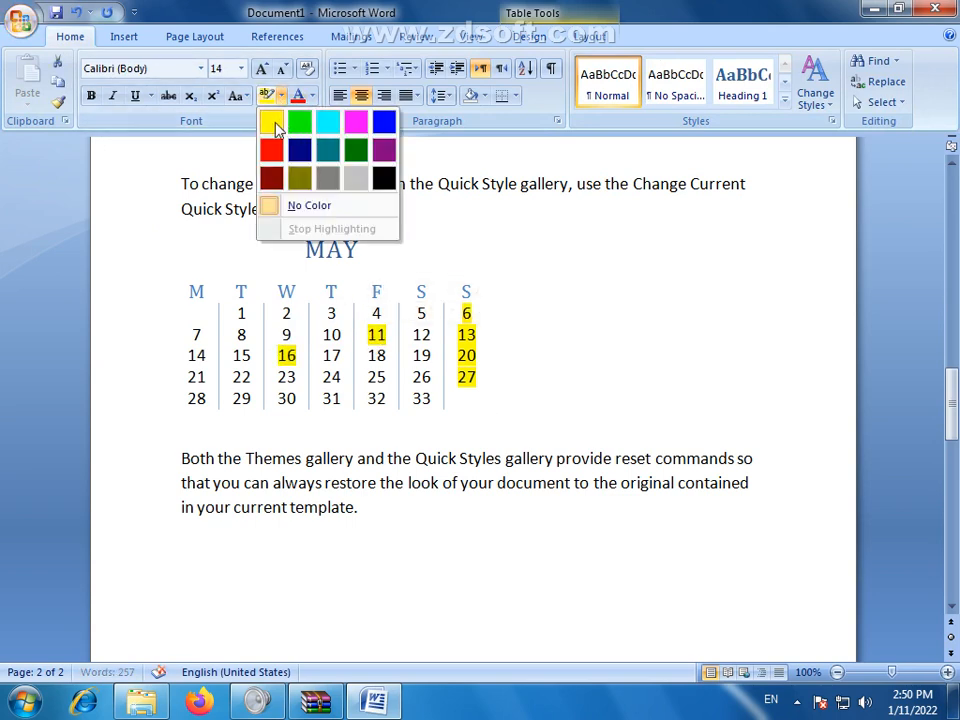
left_click(356, 178)
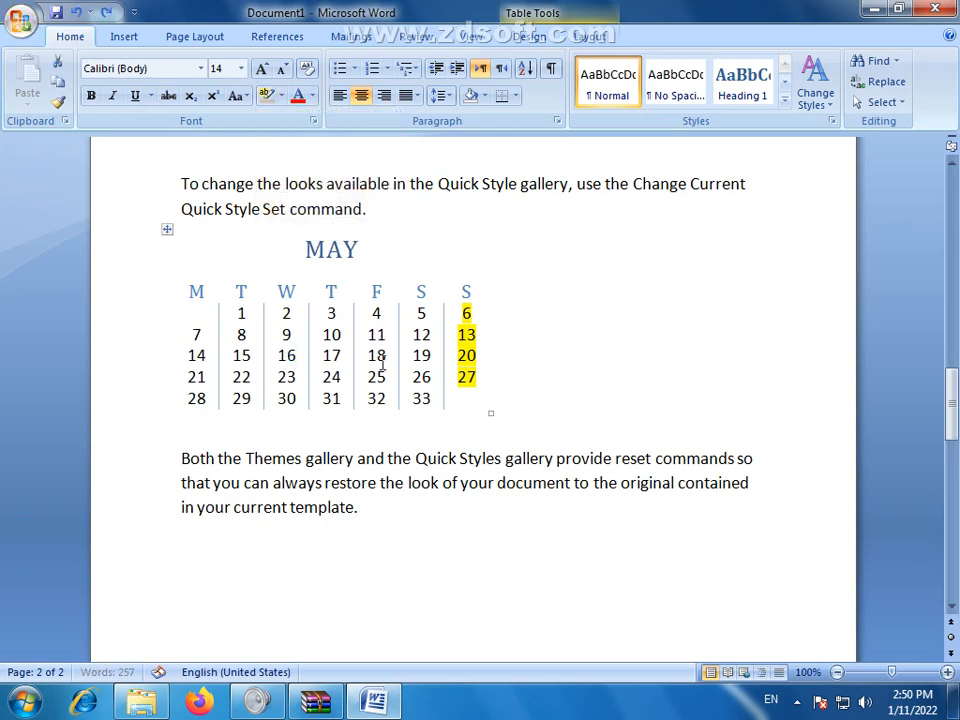
Undo the date highlights and the 33 entry in the calendar.
key("ctrl+z")
key("ctrl+z")
key("ctrl+z")
key("ctrl+z")
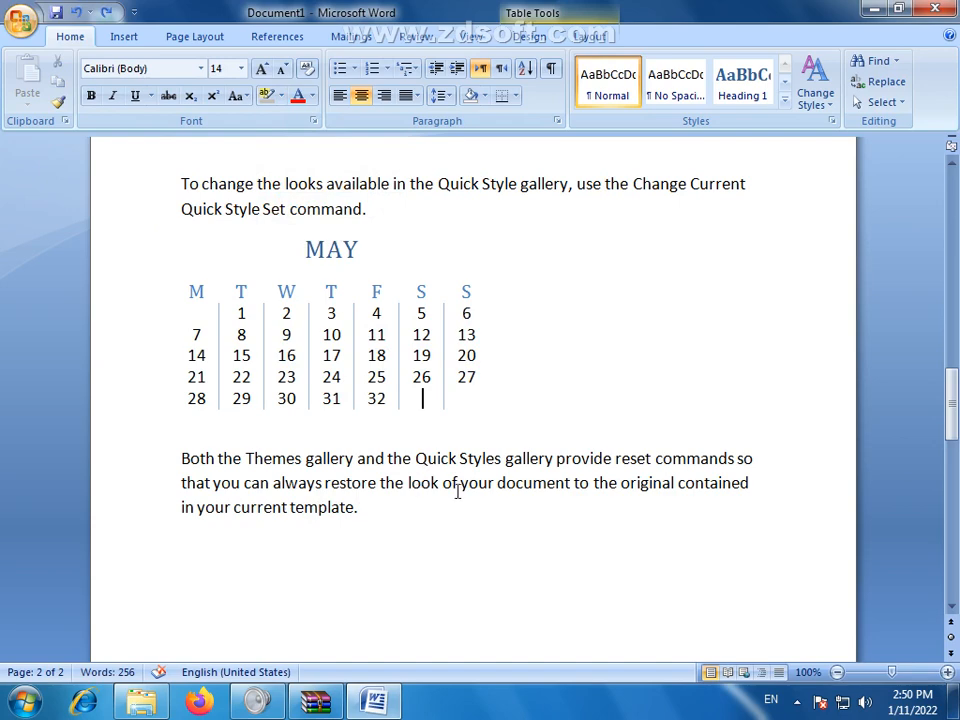
Split the paragraph below the calendar before "document to the original", leaving an empty line between the parts.
left_click(498, 483)
key("Return")
key("Return")
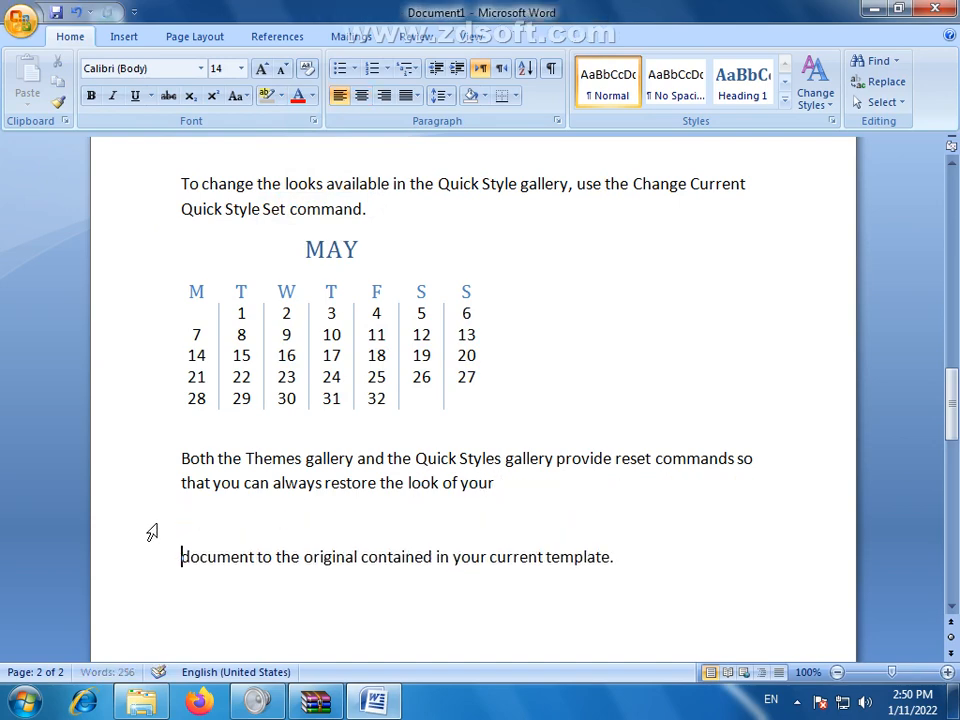
Insert the With Subheads 1 quick table between the two parts of the split paragraph.
left_click(124, 37)
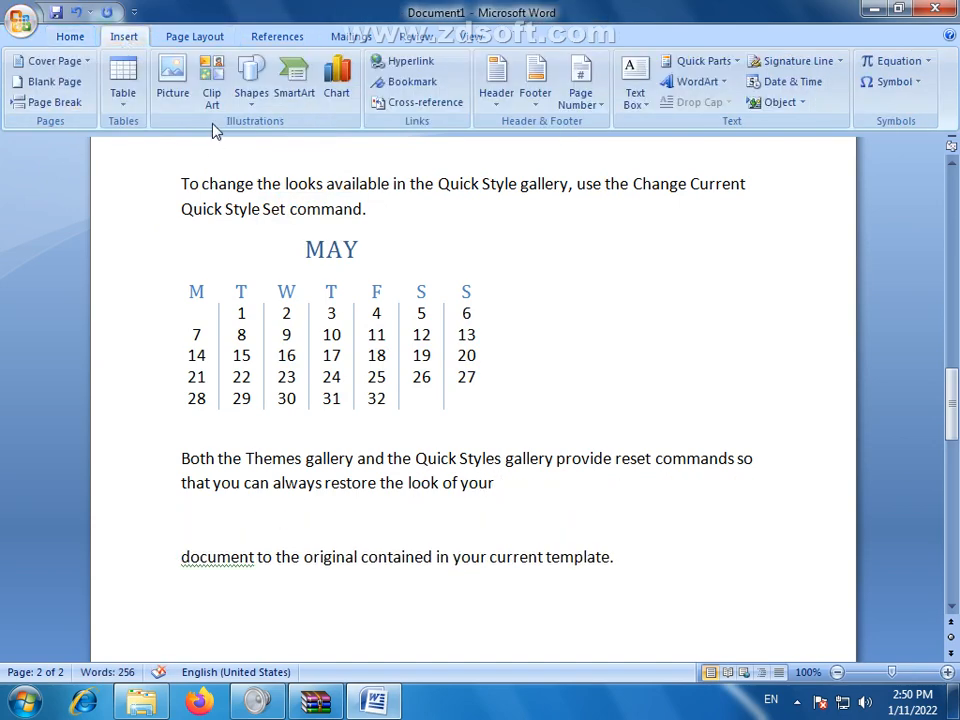
left_click(123, 98)
mouse_move(193, 379)
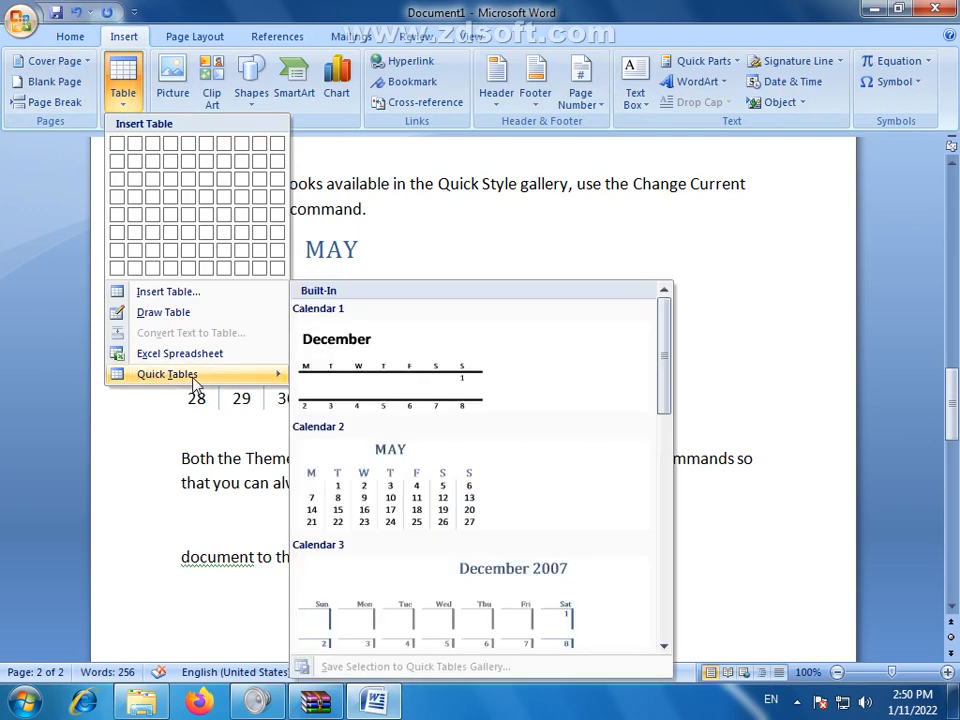
scroll(422, 511, "down", 8)
left_click(422, 511)
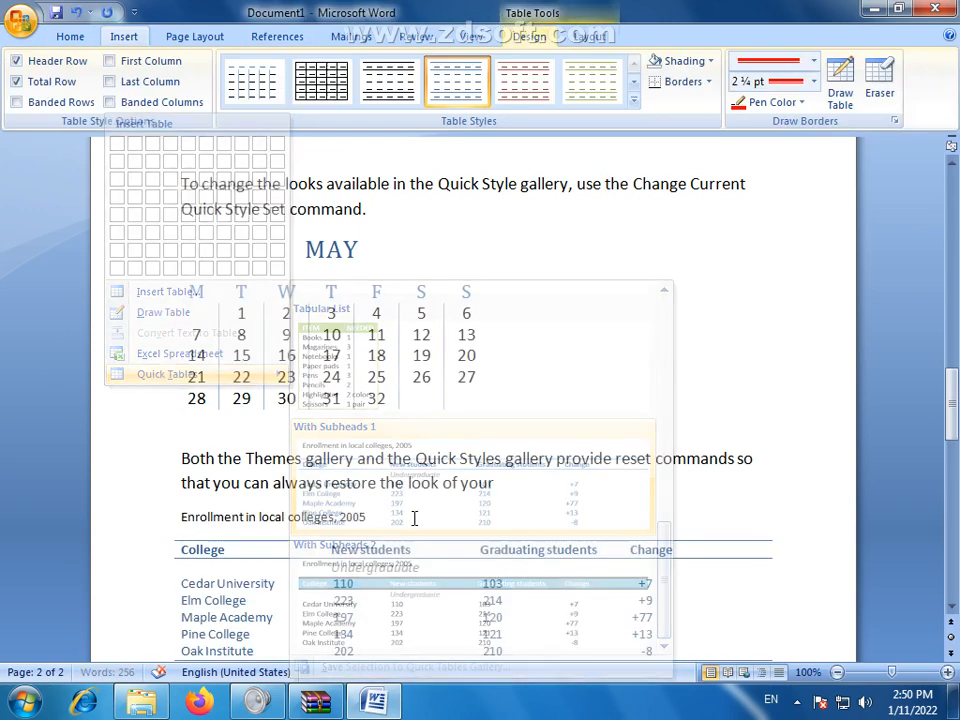
Try increasing the height of the undergraduate Cedar University row in the enrollment table and undo the change.
left_click_drag(955, 425, 957, 455)
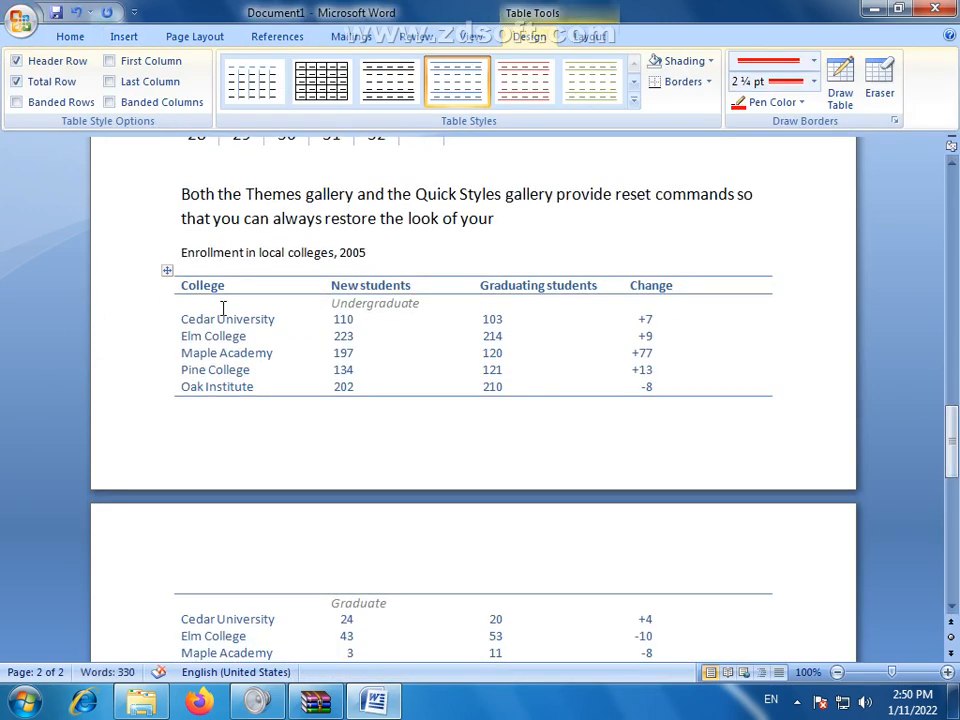
left_click_drag(258, 328, 258, 361)
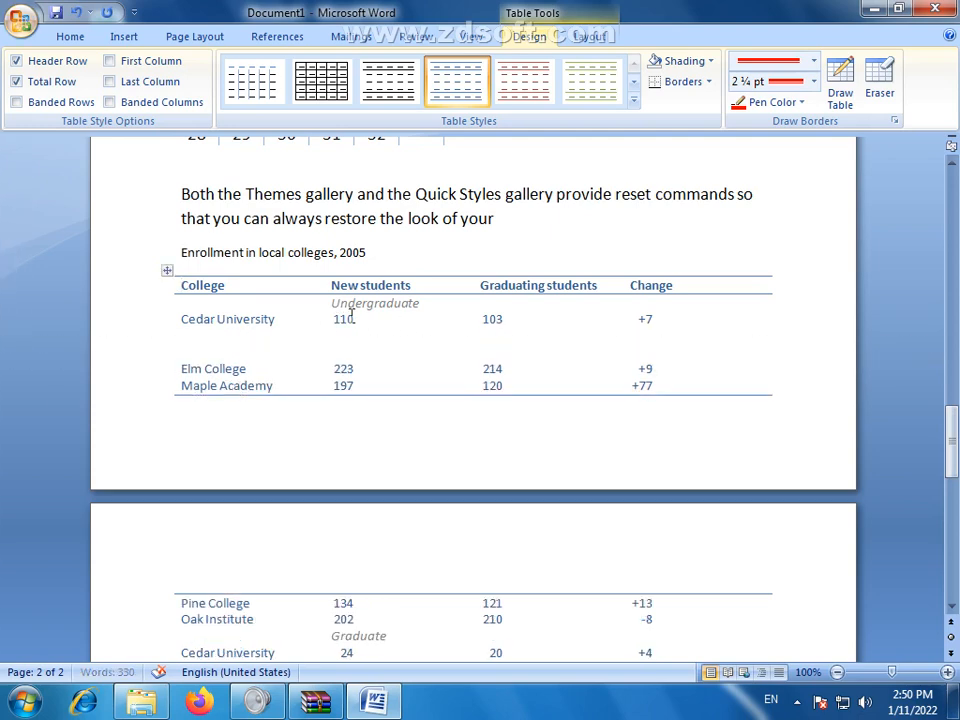
key("ctrl+z")
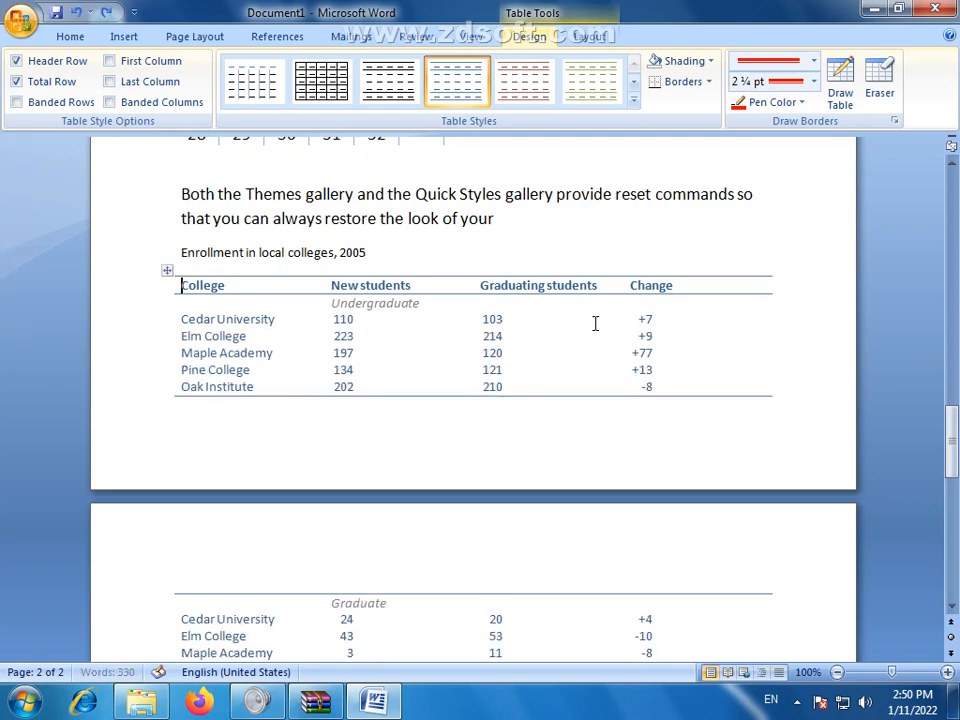
Make the word "Theme" bold in the paragraph above the red-bordered table.
left_click_drag(957, 440, 957, 300)
left_click(118, 34)
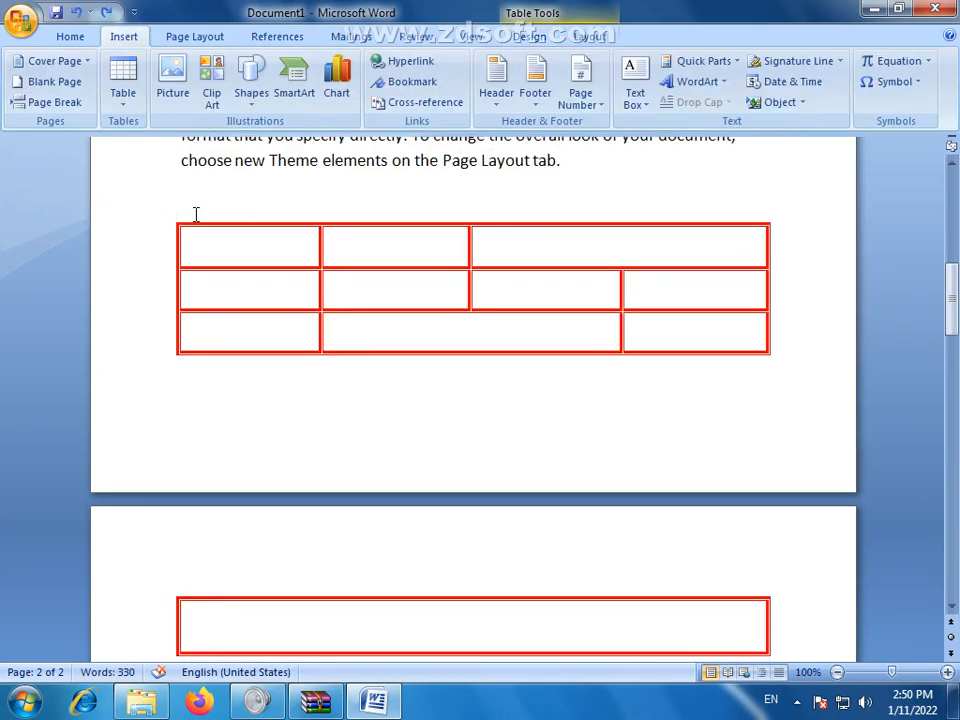
left_click(211, 260)
double_click(300, 184)
left_click(307, 157)
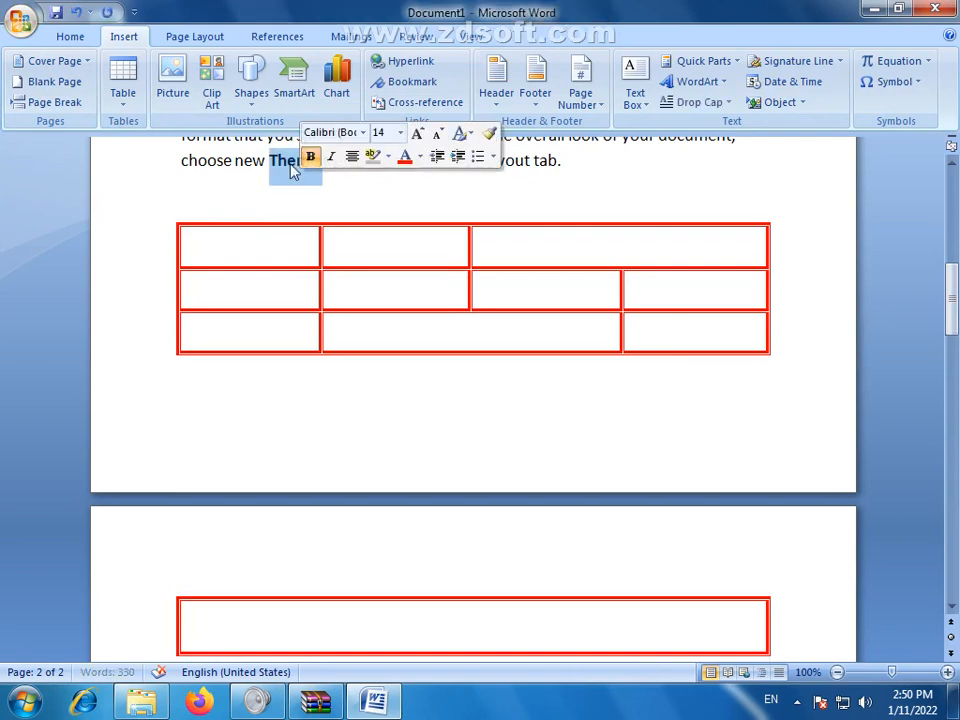
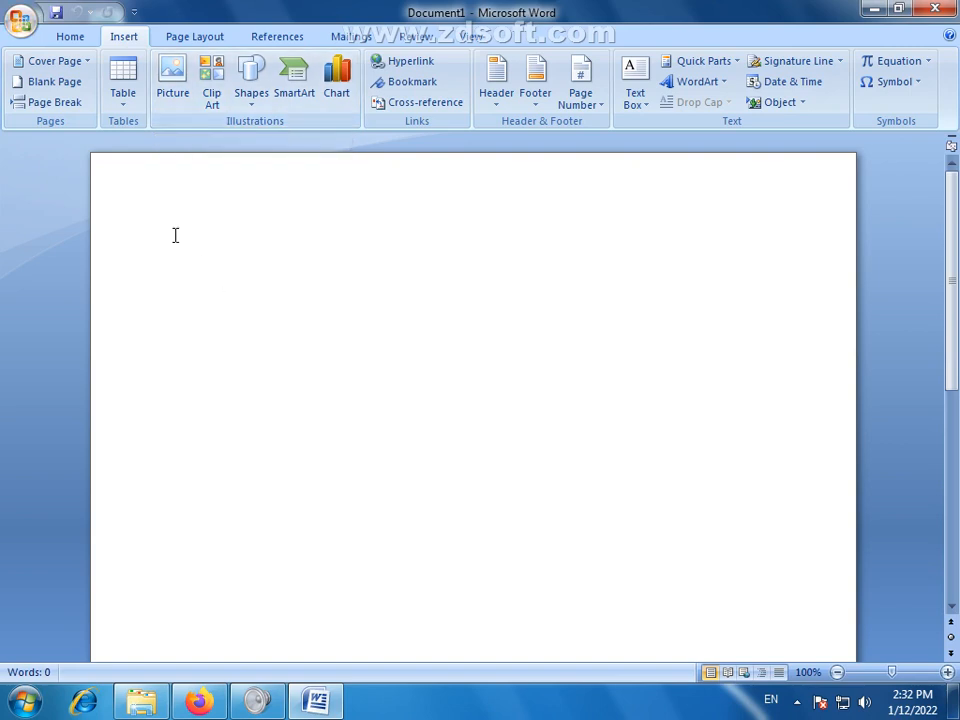
Insert the Penguins picture from the Sample Pictures folder into the blank document.
scroll(948, 250, "down", 1)
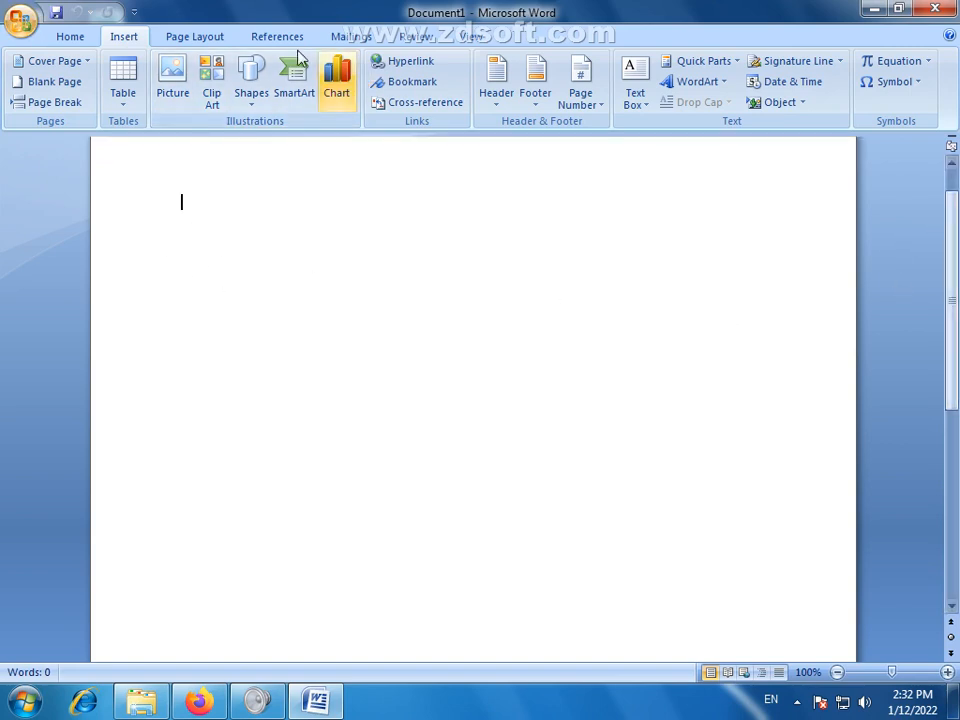
left_click(72, 38)
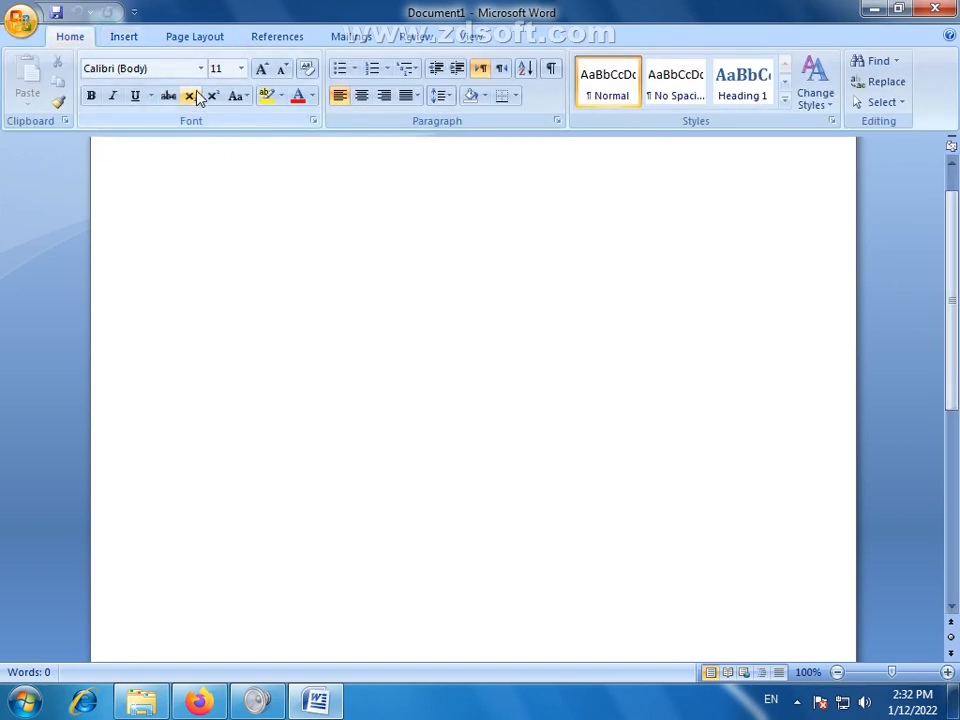
left_click(124, 38)
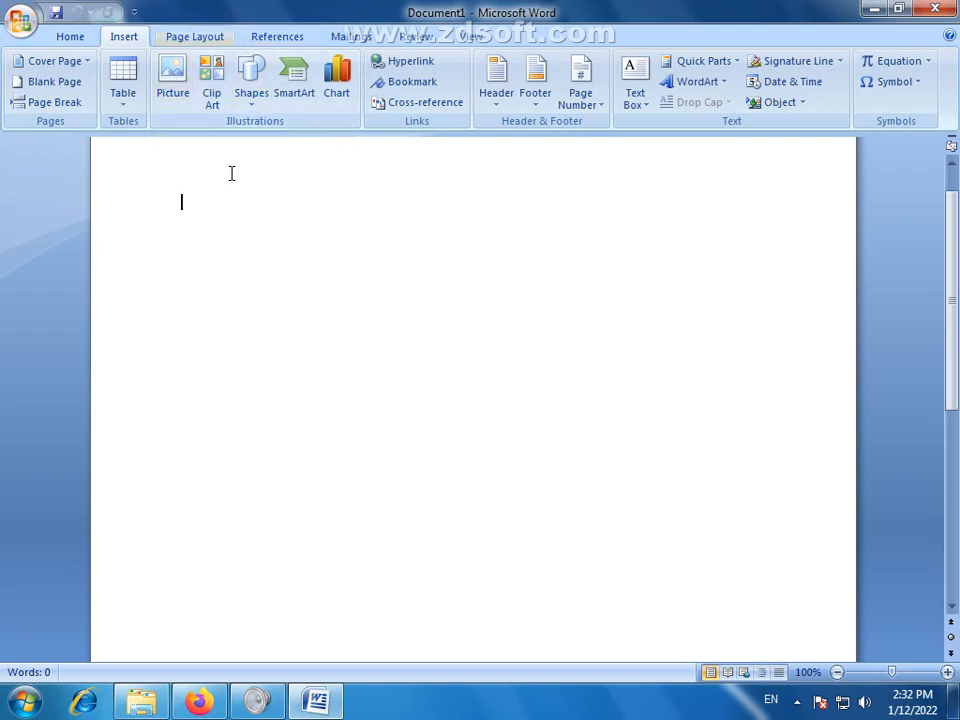
left_click(182, 77)
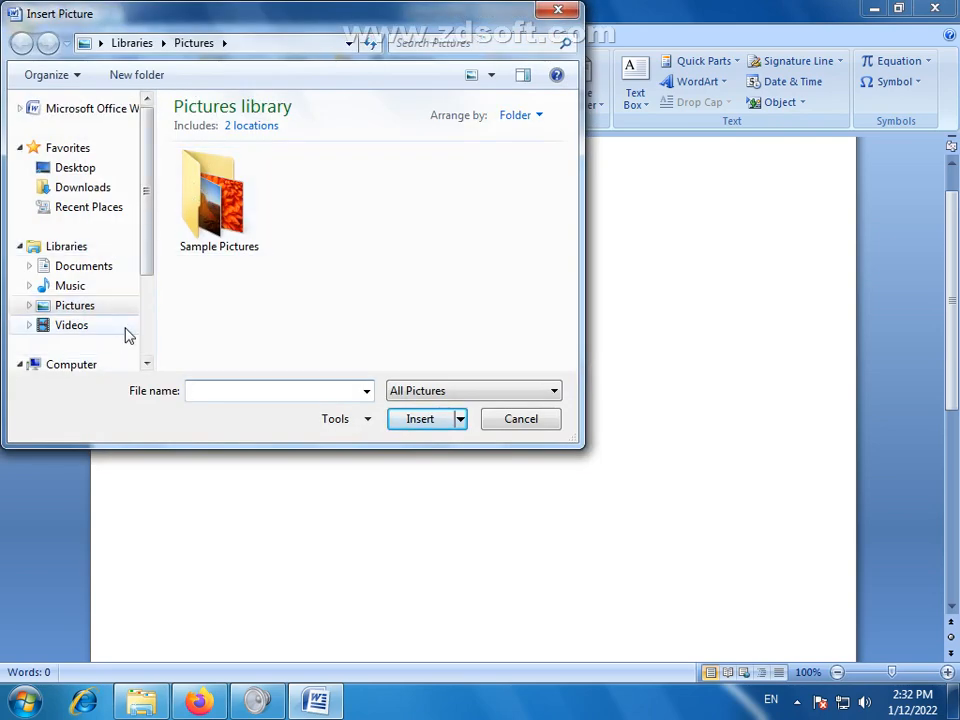
double_click(222, 210)
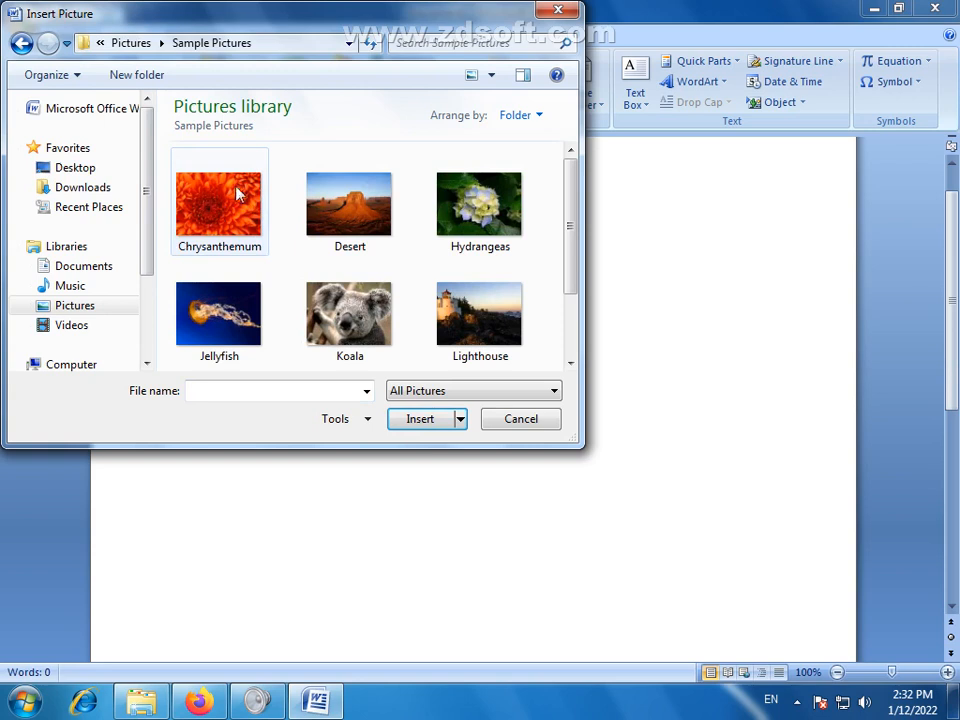
left_click_drag(572, 204, 583, 285)
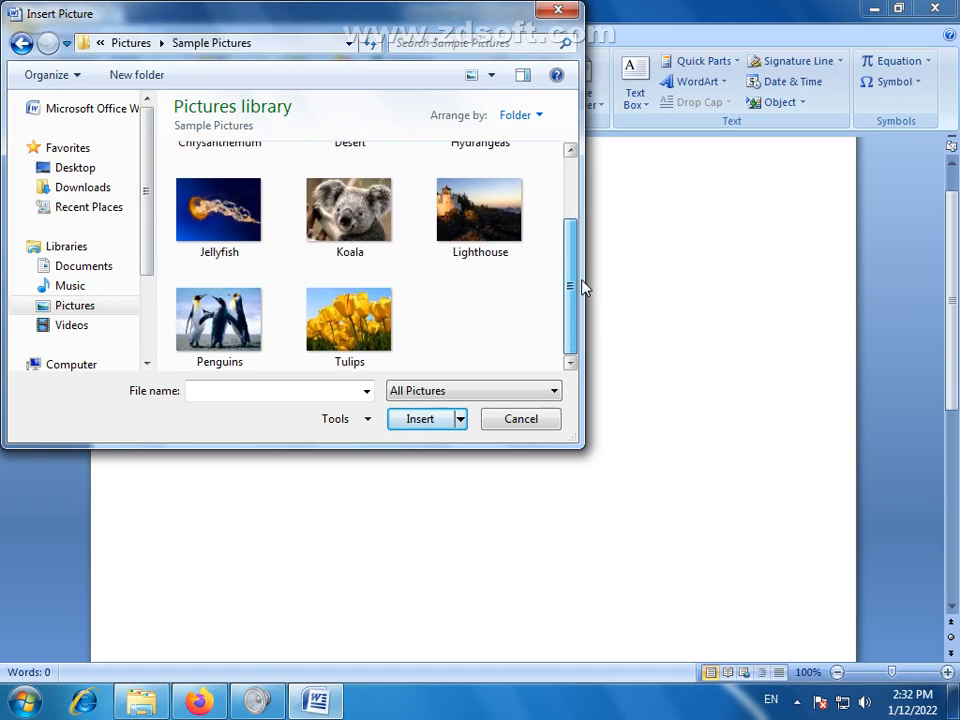
left_click(219, 335)
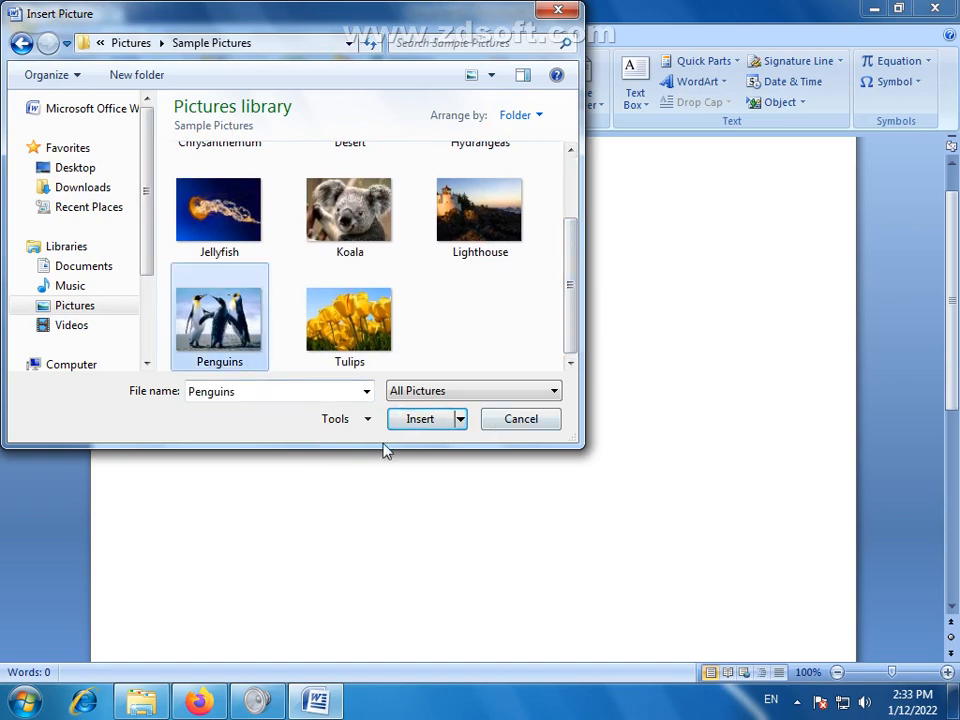
left_click(424, 420)
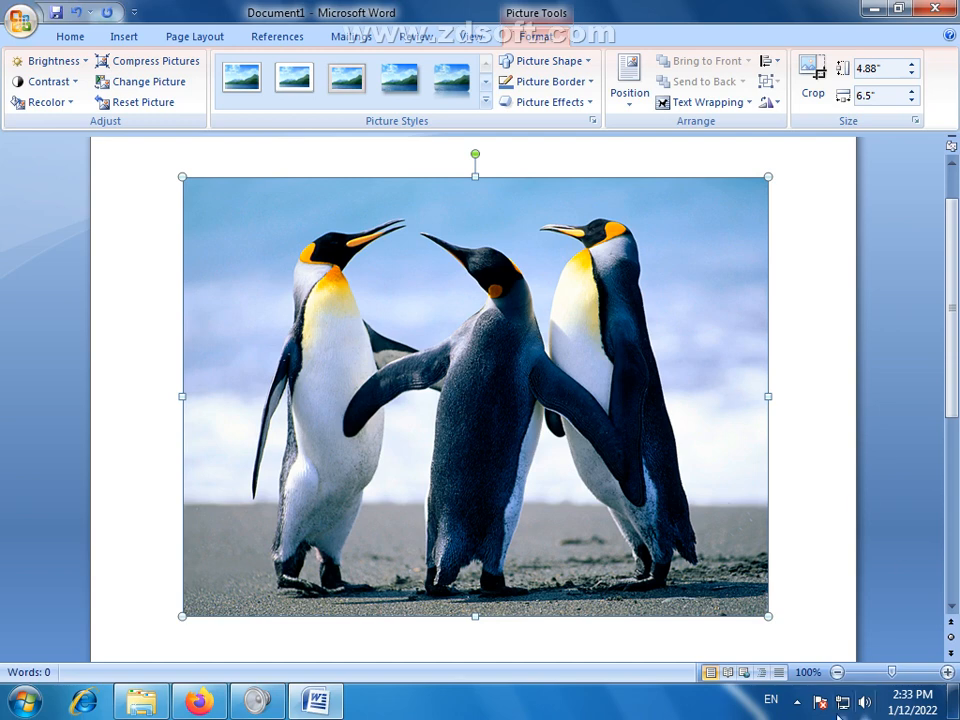
left_click(797, 700)
left_click(804, 467)
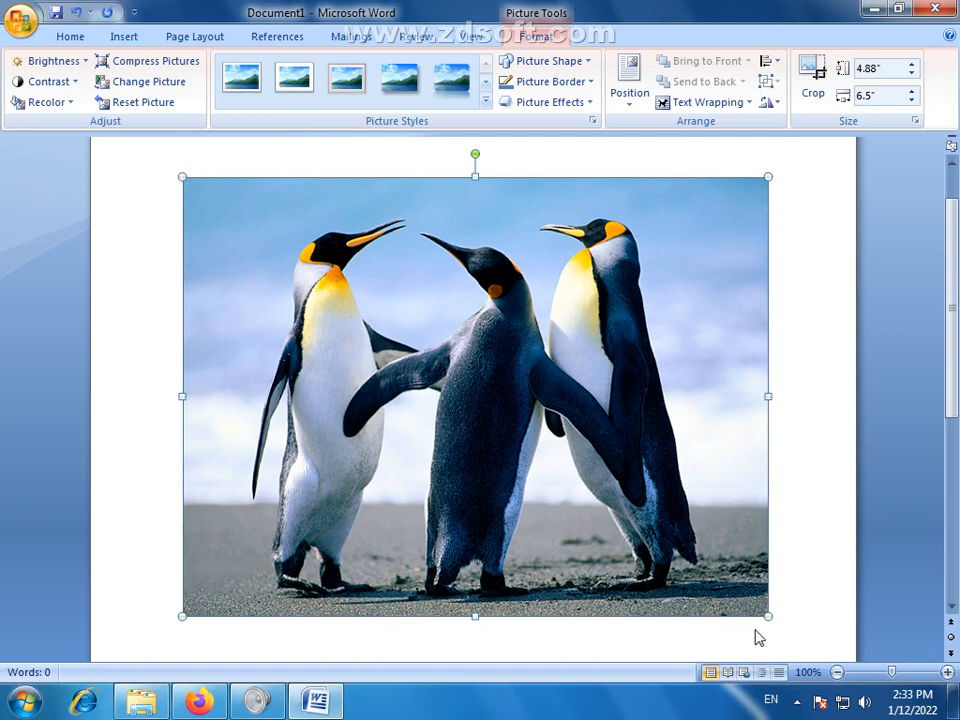
Resize the penguins picture several times, both proportionally and by single sides, ending at about 4.43" high and 5.79" wide.
left_click_drag(764, 621, 702, 632)
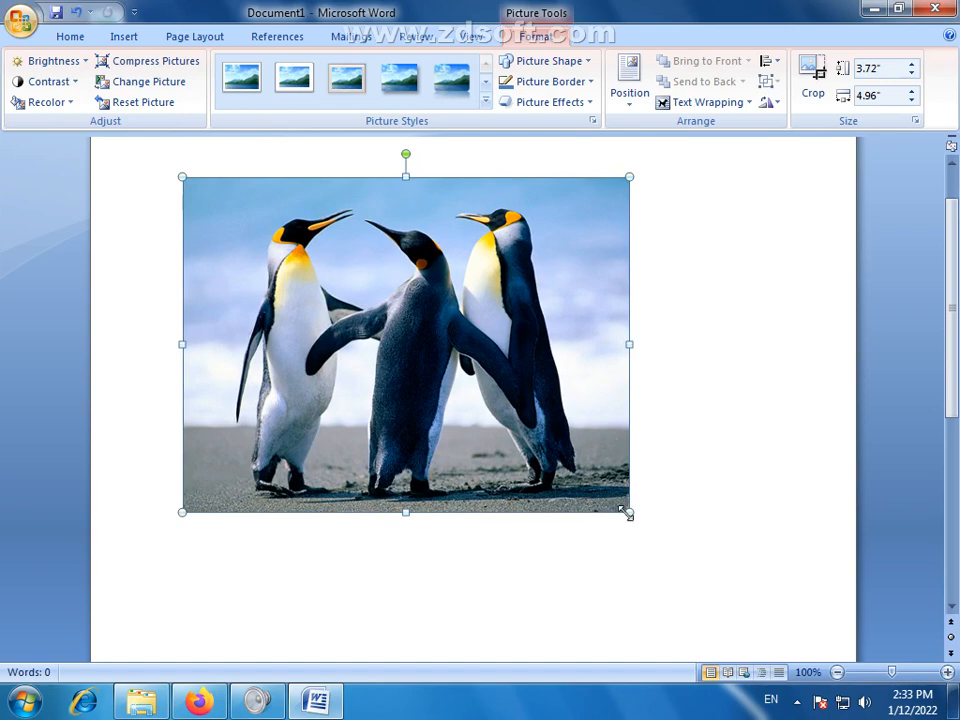
left_click_drag(628, 510, 715, 585)
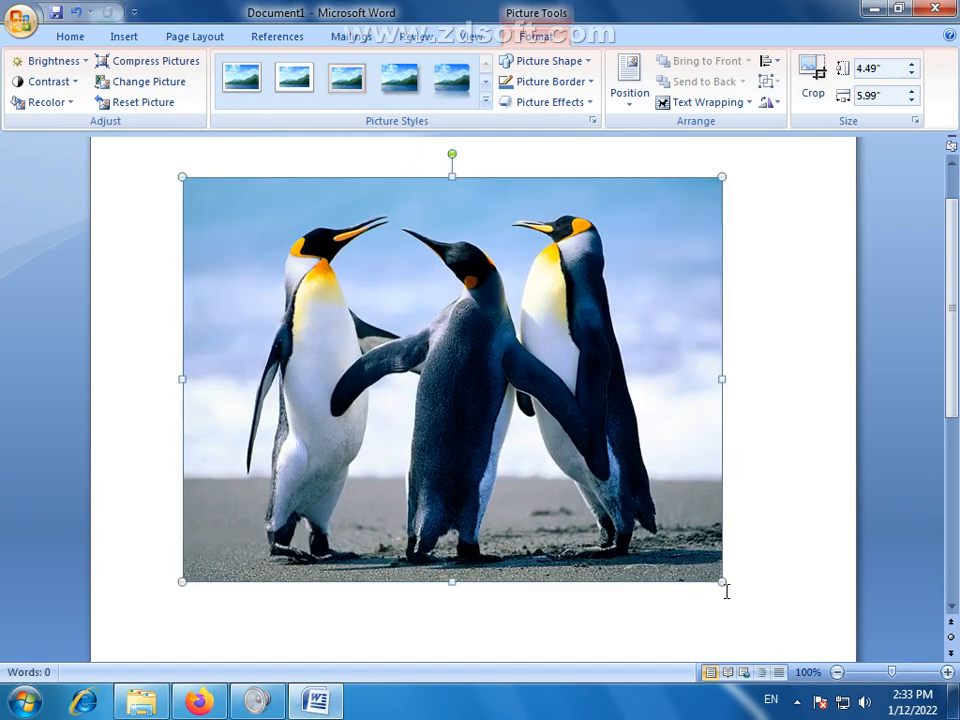
left_click_drag(720, 379, 595, 374)
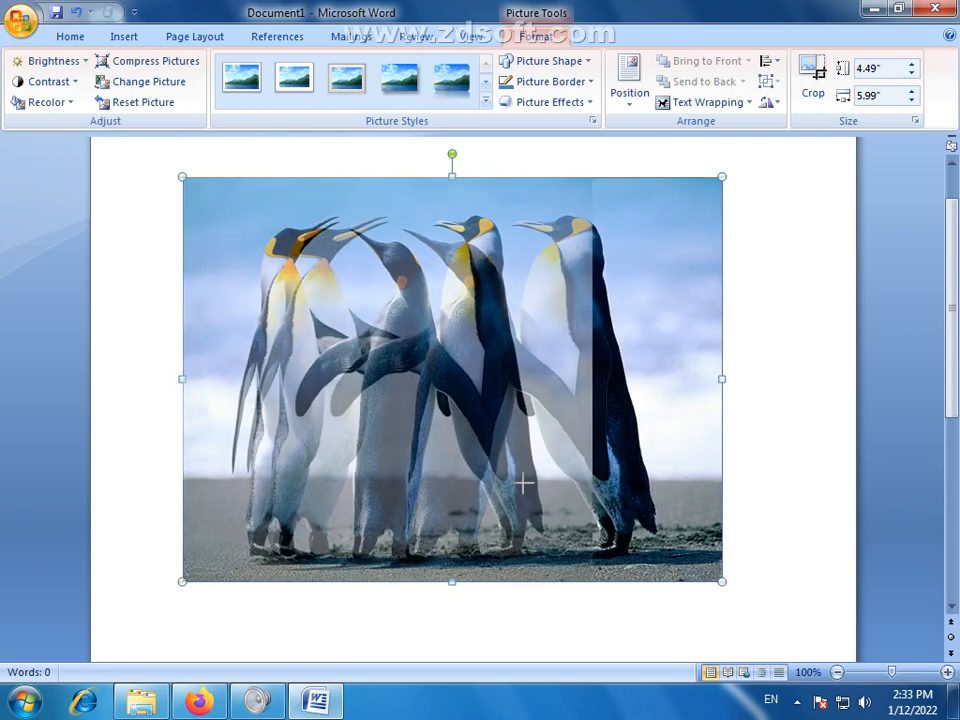
left_click_drag(389, 584, 403, 507)
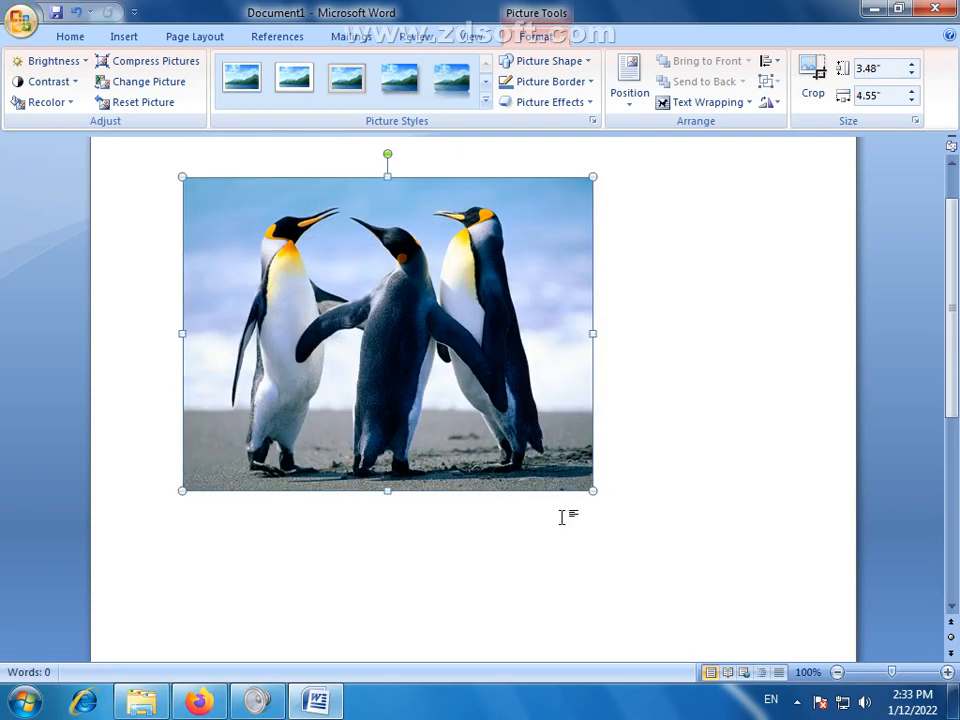
left_click_drag(670, 568, 681, 577)
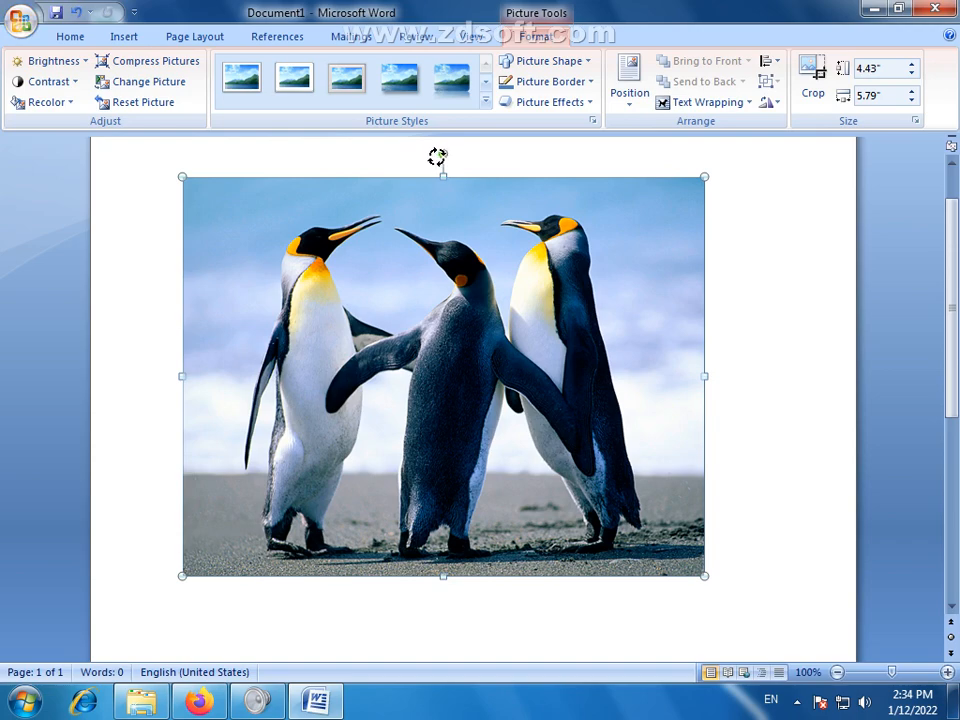
Try rotating the penguins picture slightly counterclockwise and undo the rotation.
mouse_move(437, 157)
left_mouse_down()
mouse_move(406, 164)
mouse_move(474, 167)
mouse_move(437, 165)
mouse_move(426, 176)
left_mouse_up()
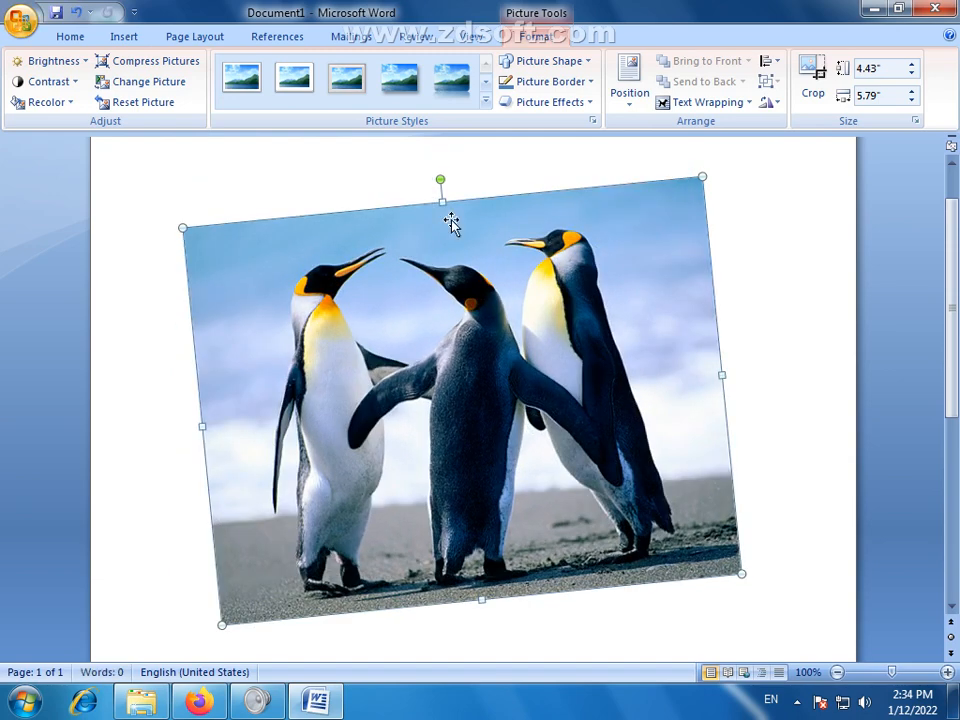
key("ctrl+z")
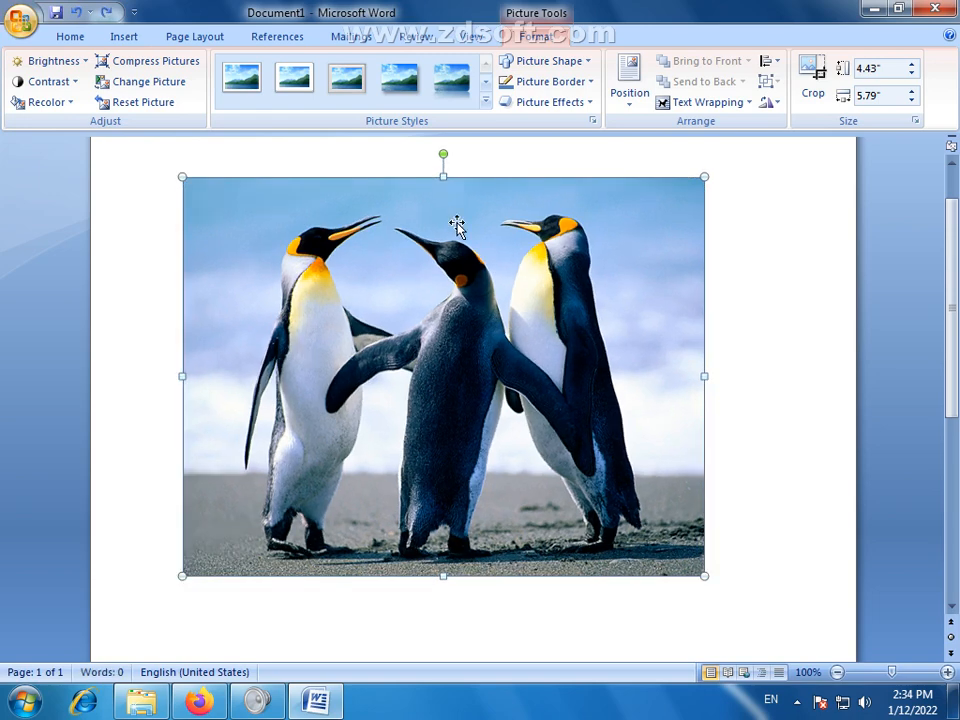
Enlarge the penguins picture and shrink it proportionally to about 3.49" high and 4.57" wide.
left_click_drag(706, 575, 752, 621)
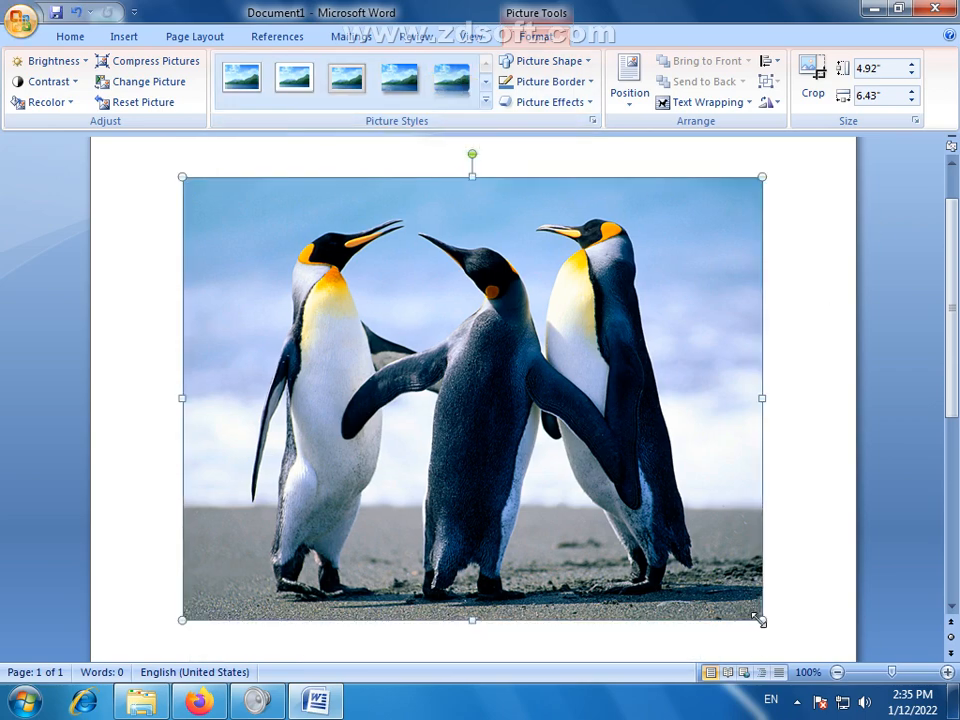
left_click_drag(762, 620, 594, 491)
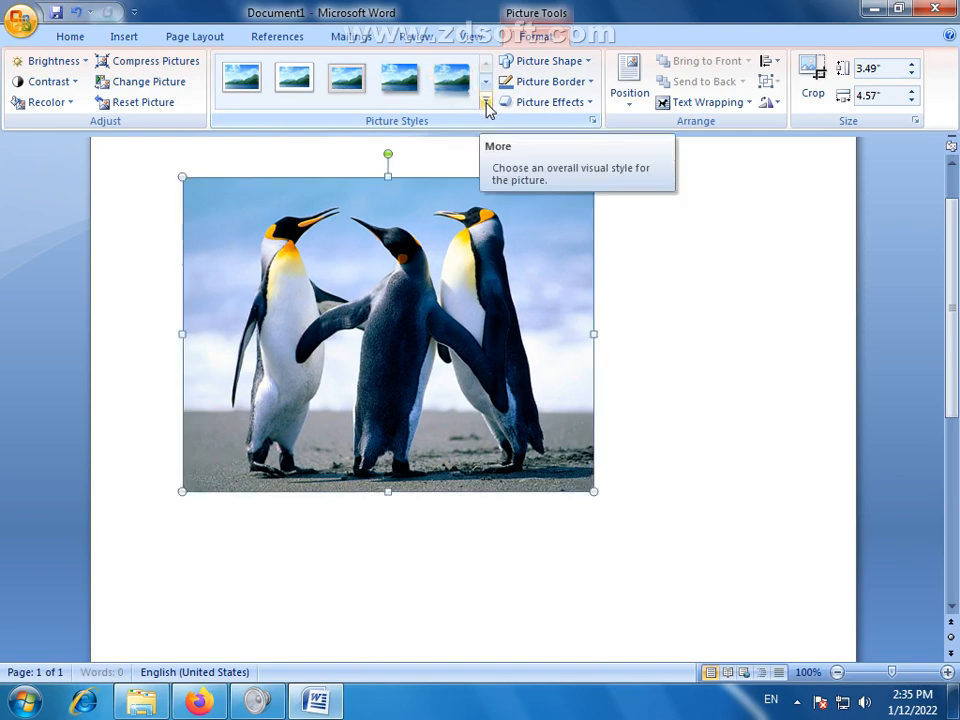
Try the perspective picture style with a reflection on the penguins picture and undo it.
left_click(486, 104)
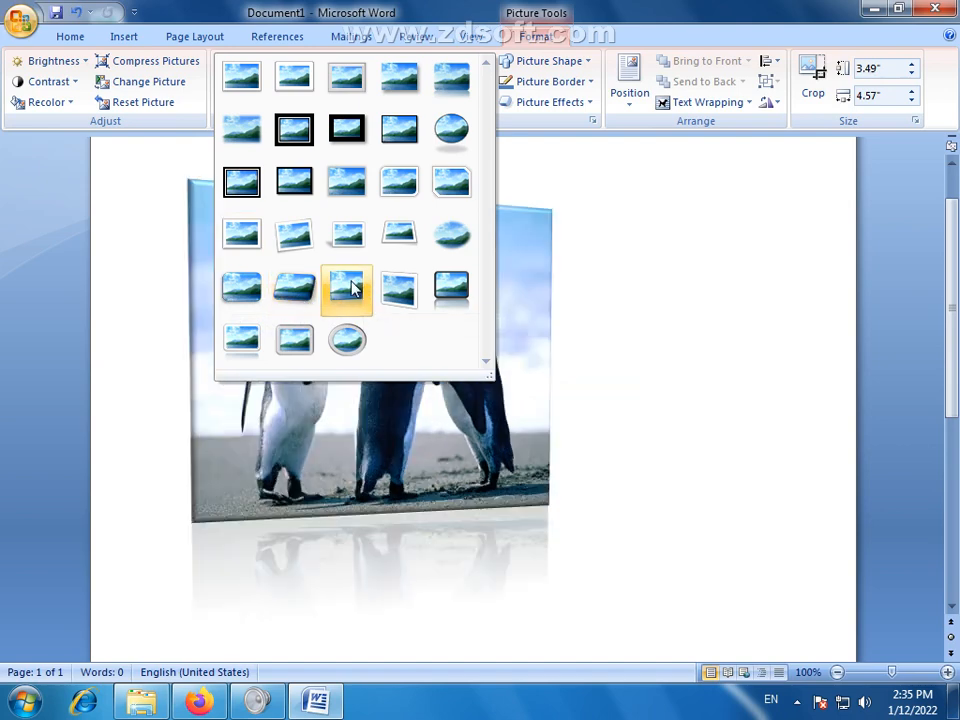
left_click(350, 288)
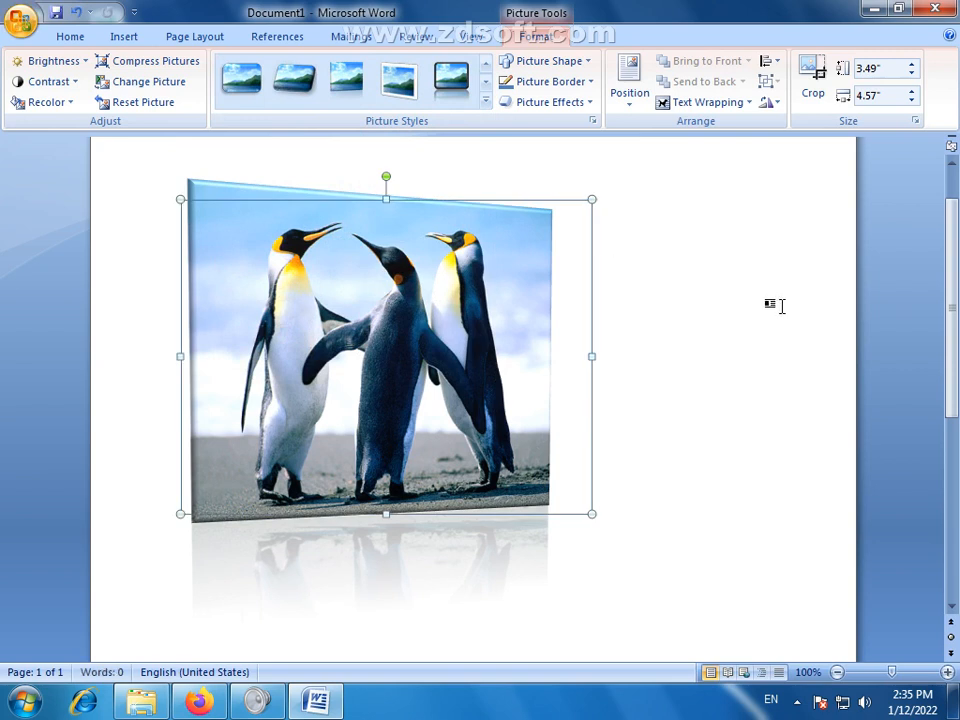
key("ctrl+z")
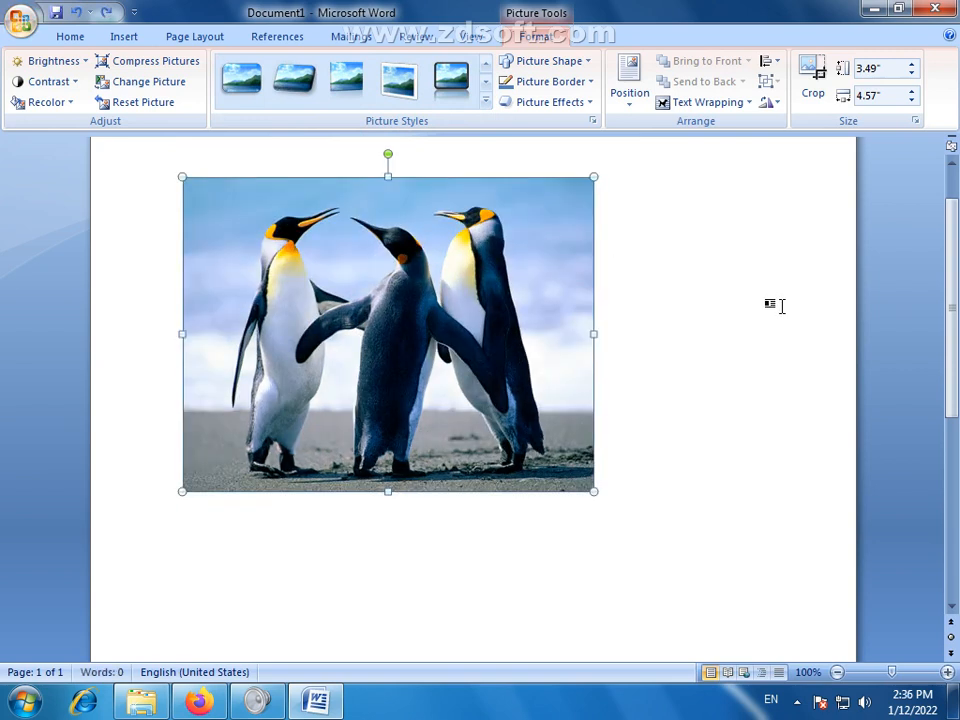
Try the hexagon picture shape on the penguins picture.
left_click(700, 311)
left_click(516, 337)
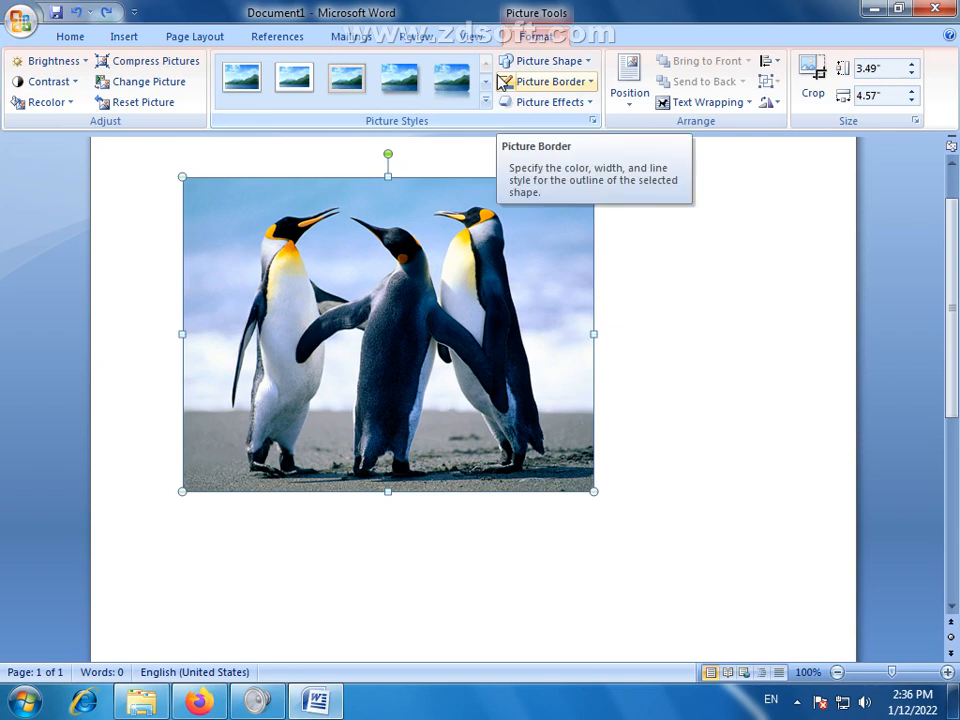
left_click(714, 300)
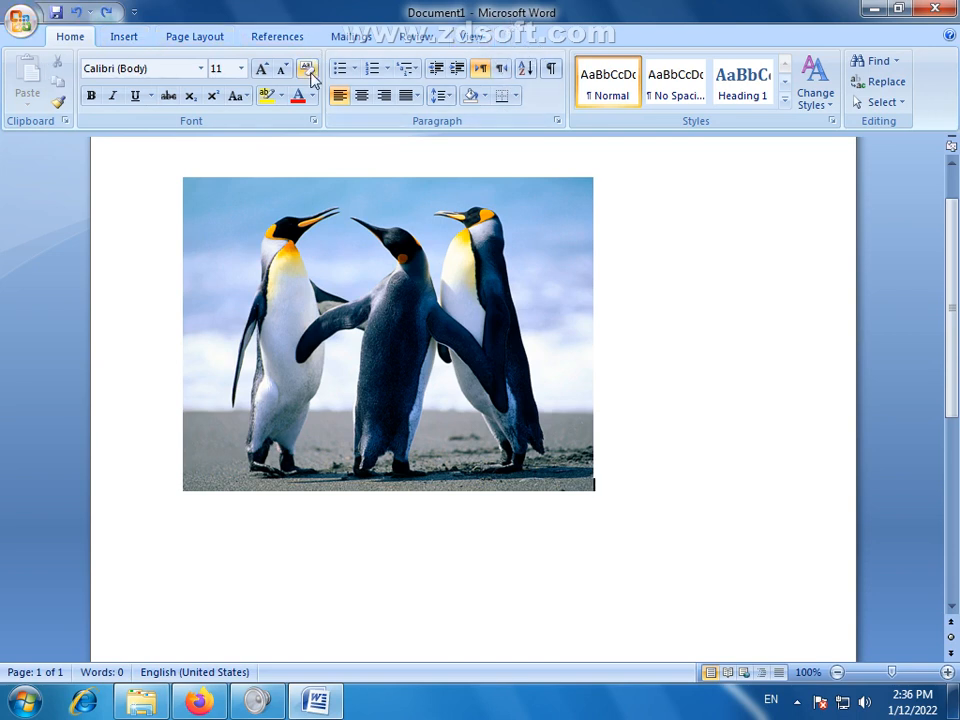
double_click(416, 240)
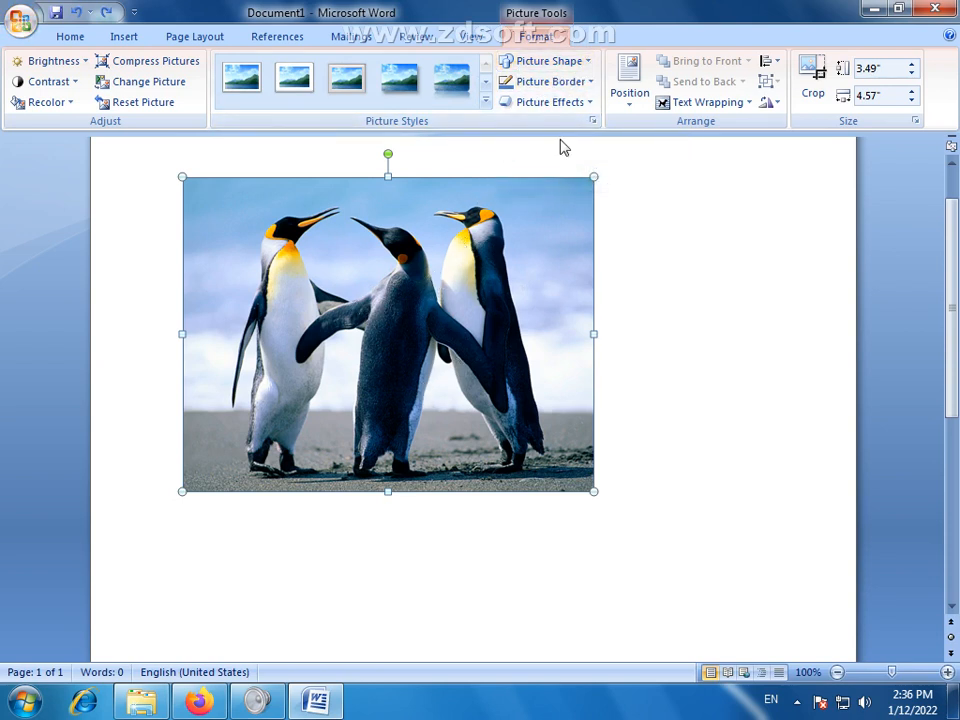
left_click(589, 64)
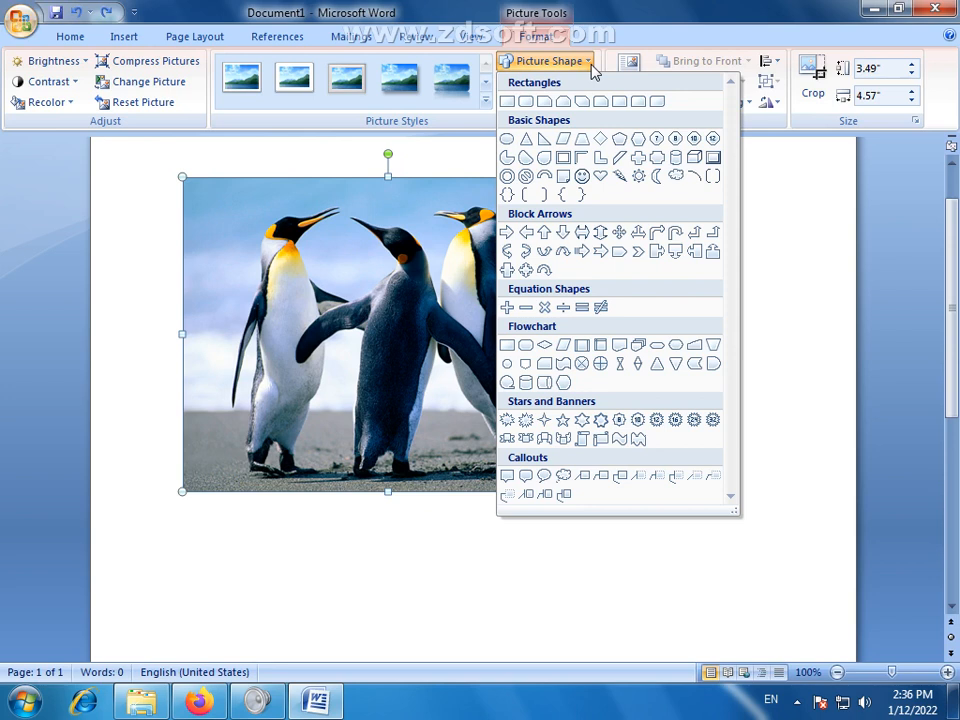
left_click(639, 141)
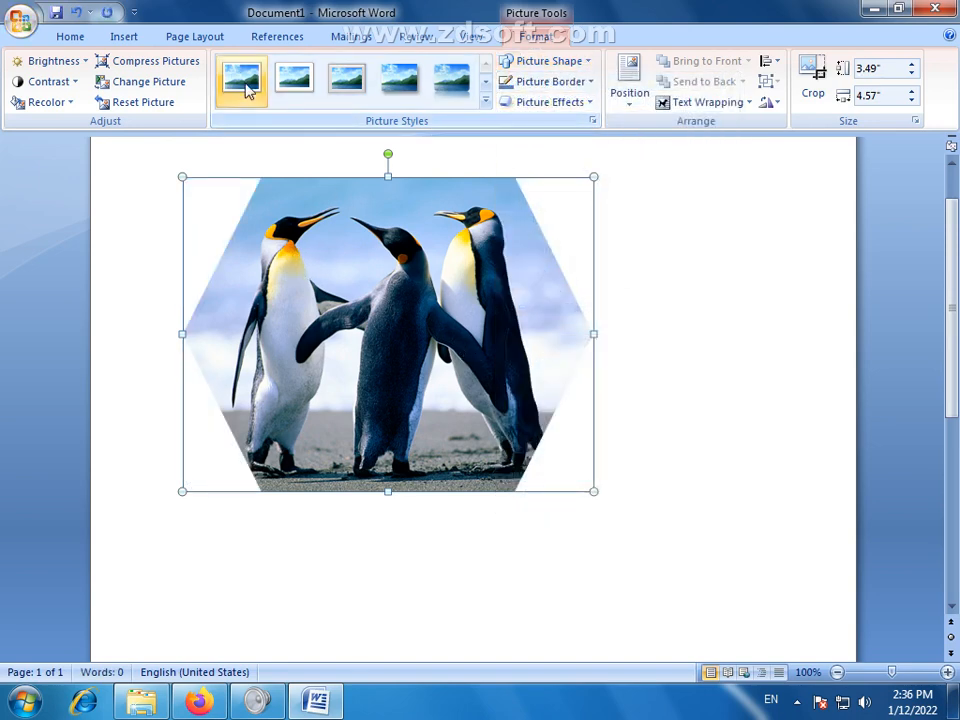
Try the smiley face picture shape on the penguins picture and restore the plain rectangle shape.
left_click(589, 63)
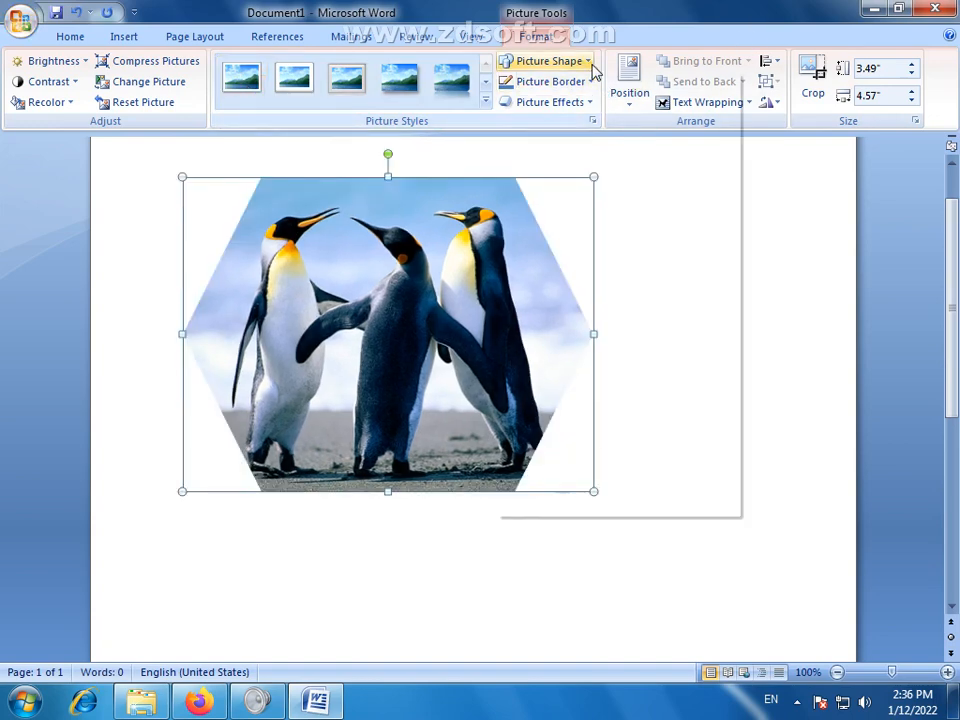
left_click(581, 177)
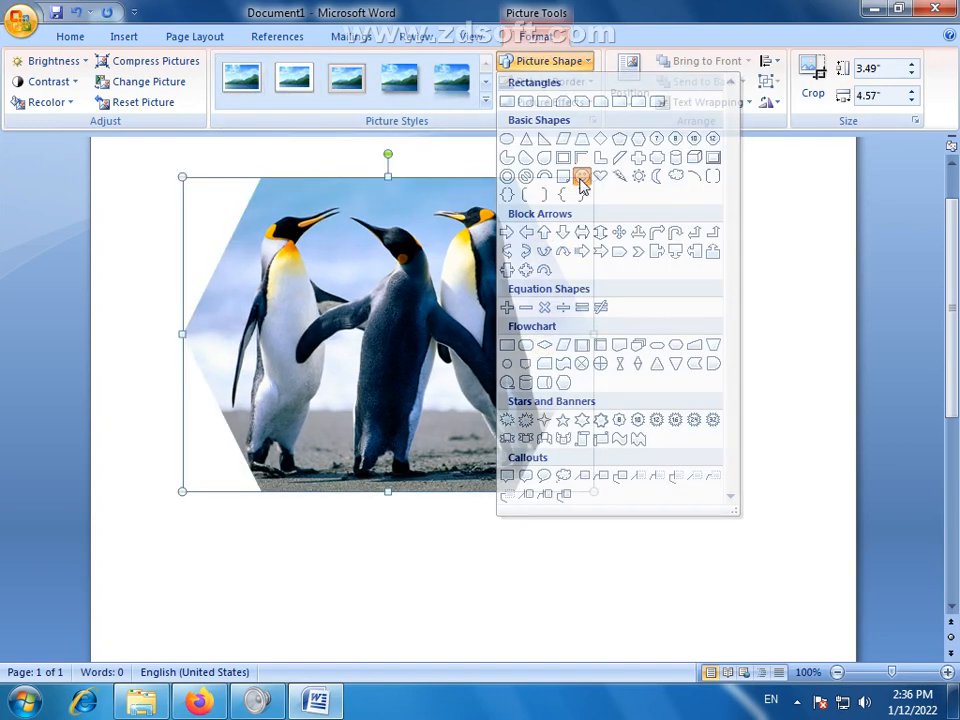
left_click(588, 62)
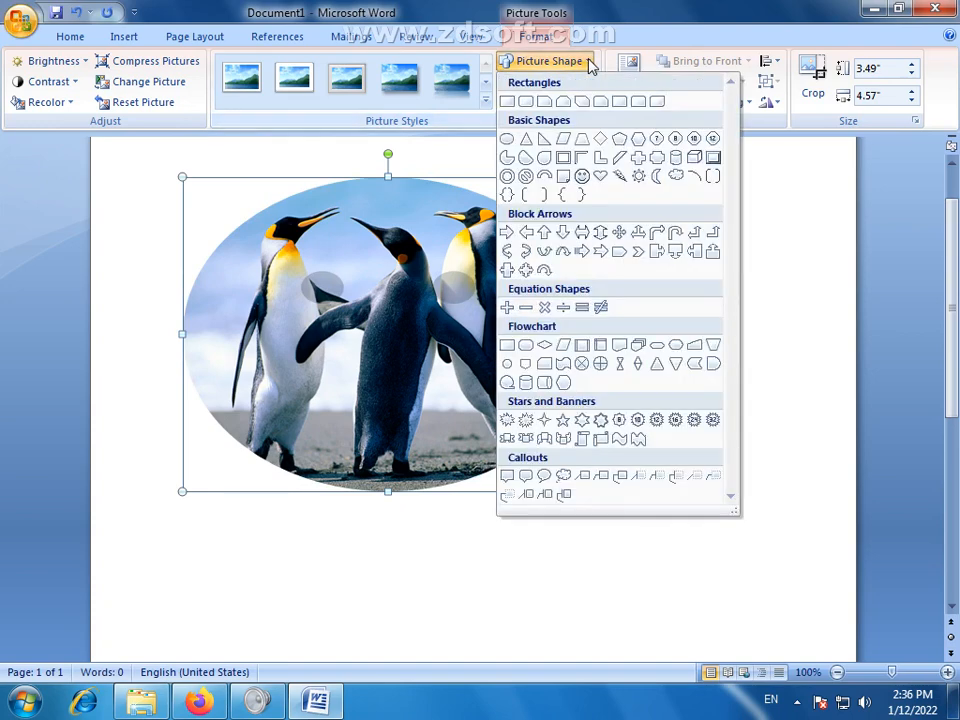
left_click(507, 101)
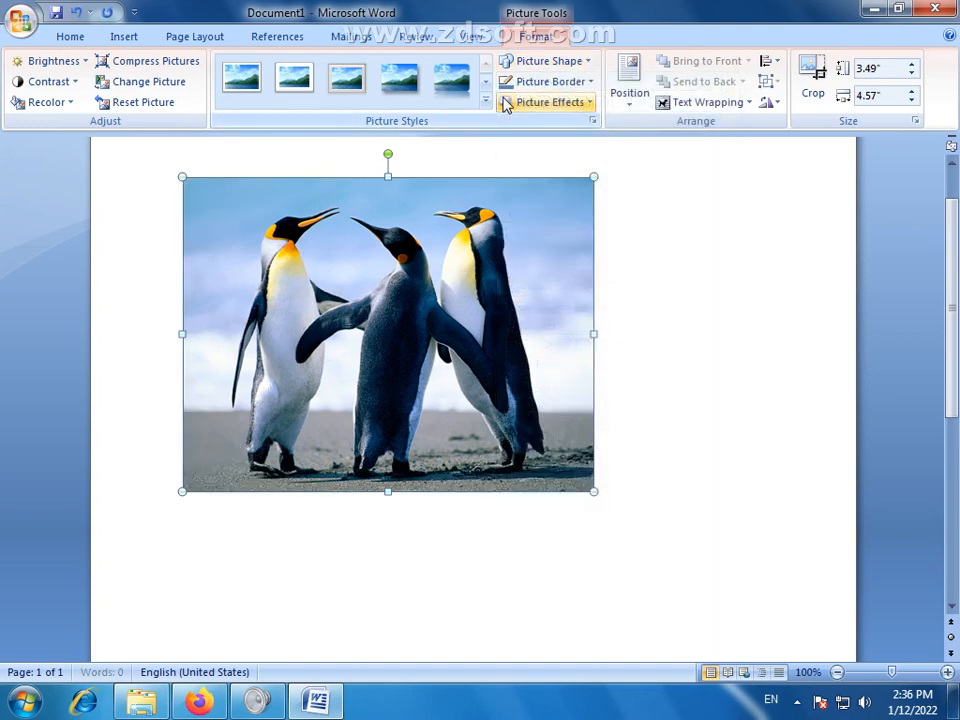
Apply a border in the standard green color to the penguins picture.
left_click(593, 85)
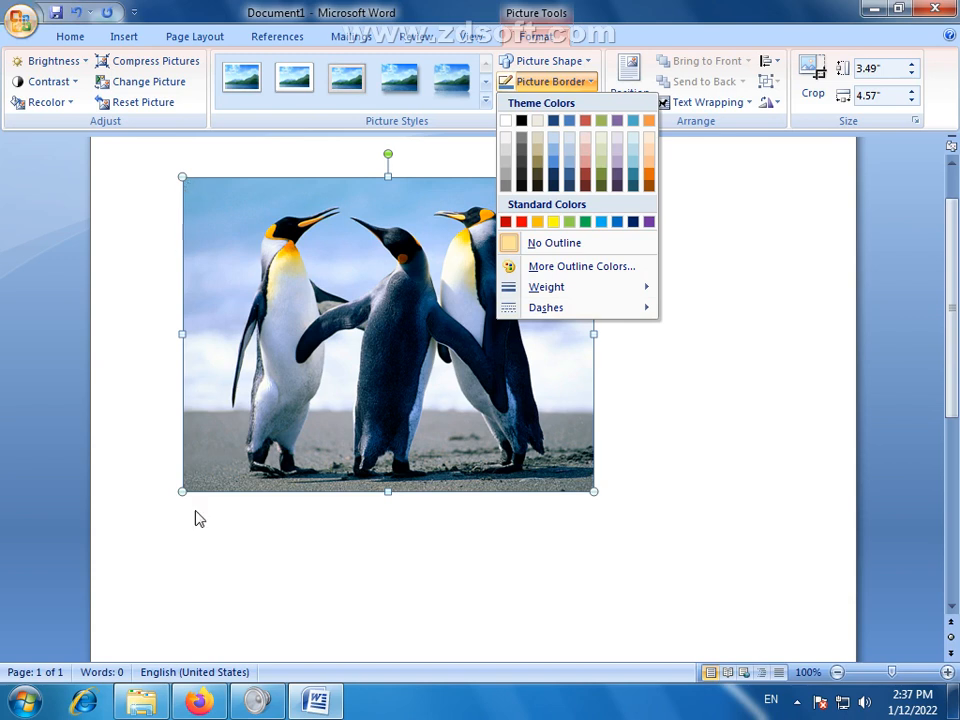
left_click(406, 219)
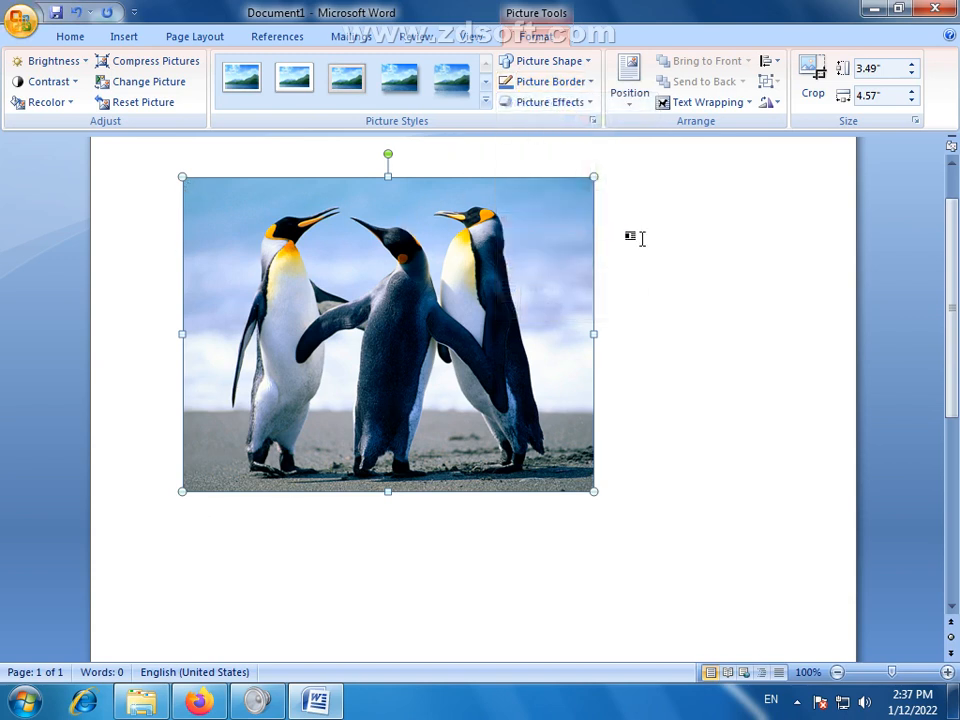
left_click(592, 84)
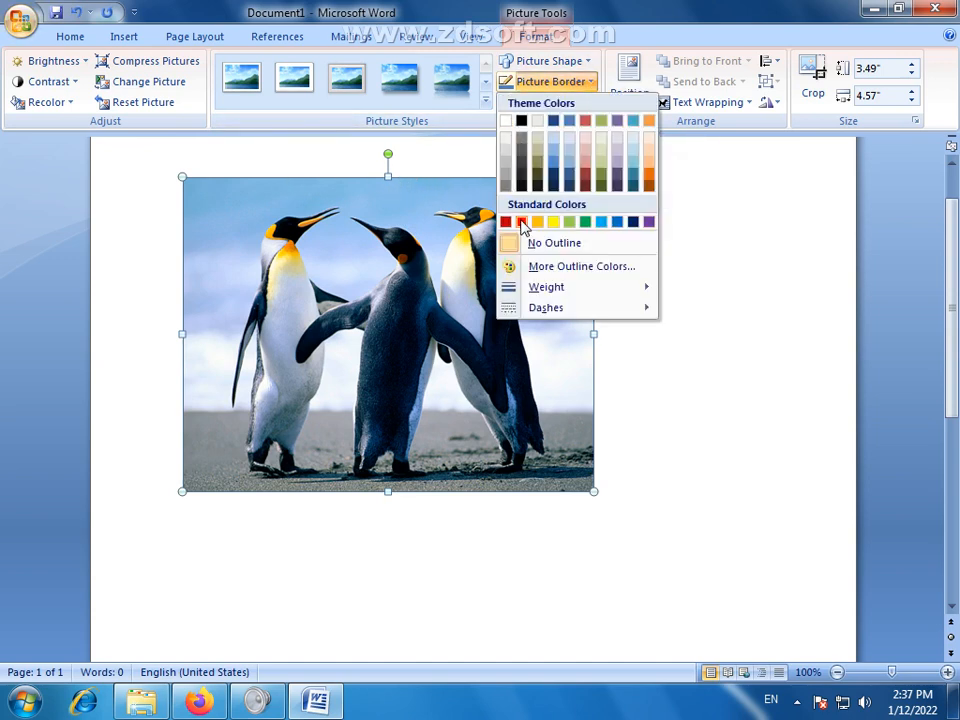
left_click(587, 226)
Set the border weight of the penguins picture to 3 pt.
left_click(594, 84)
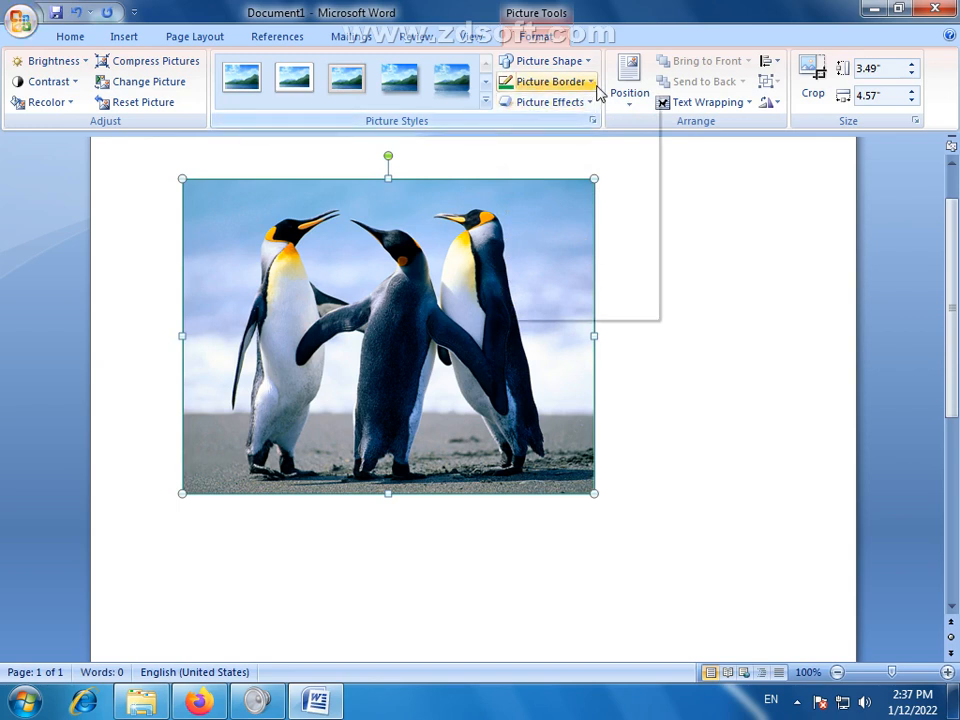
mouse_move(534, 288)
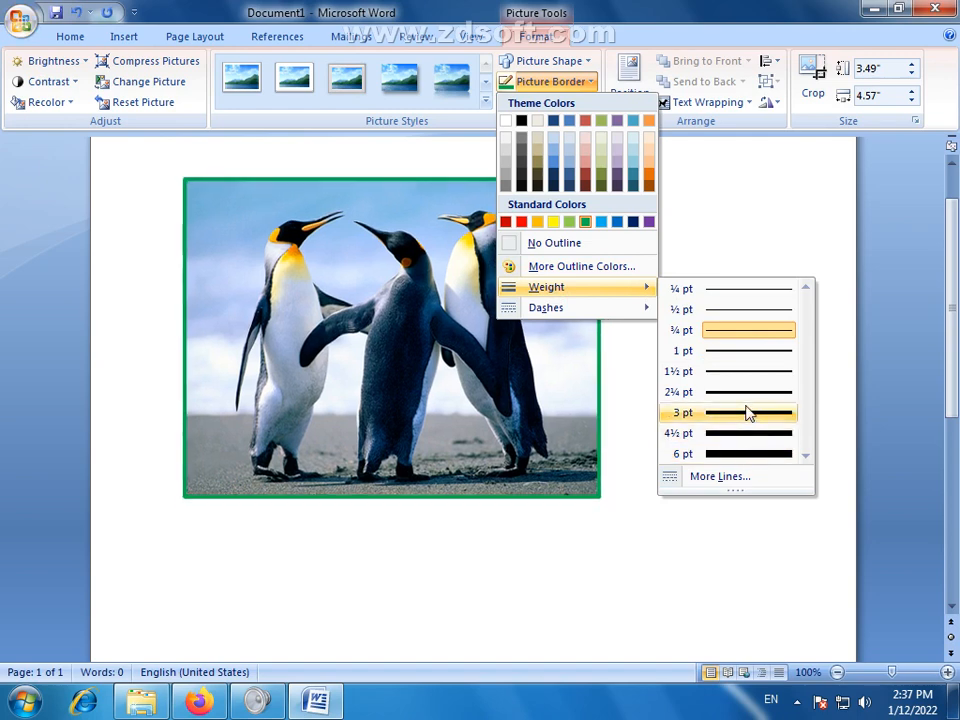
left_click(748, 413)
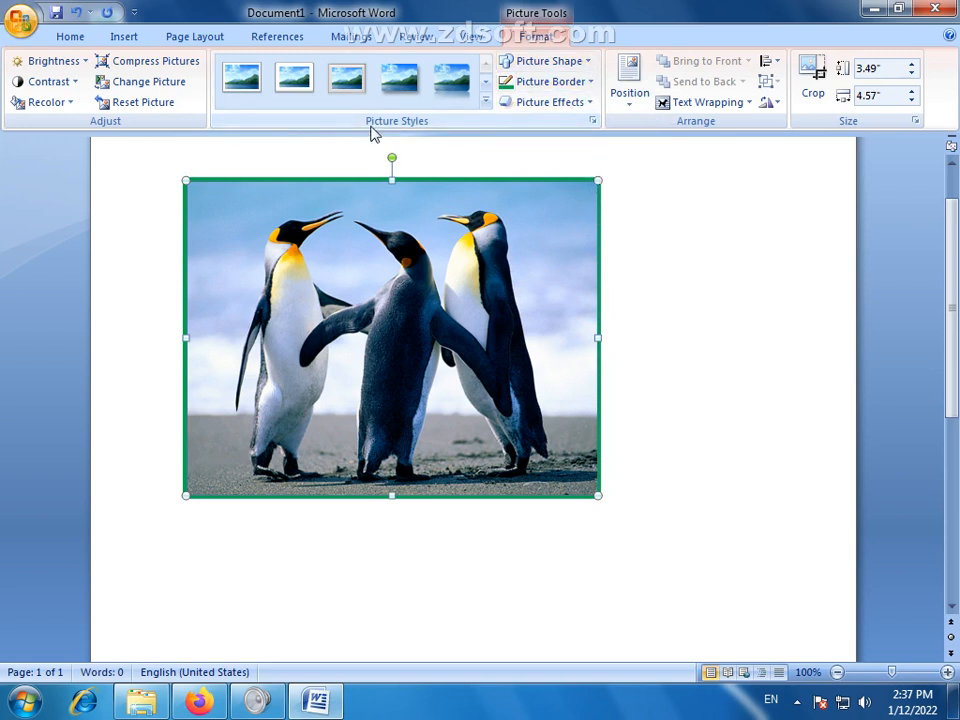
Remove the outline from the penguins picture and enlarge the picture to about 4.18" high by 5.47" wide.
left_click(594, 86)
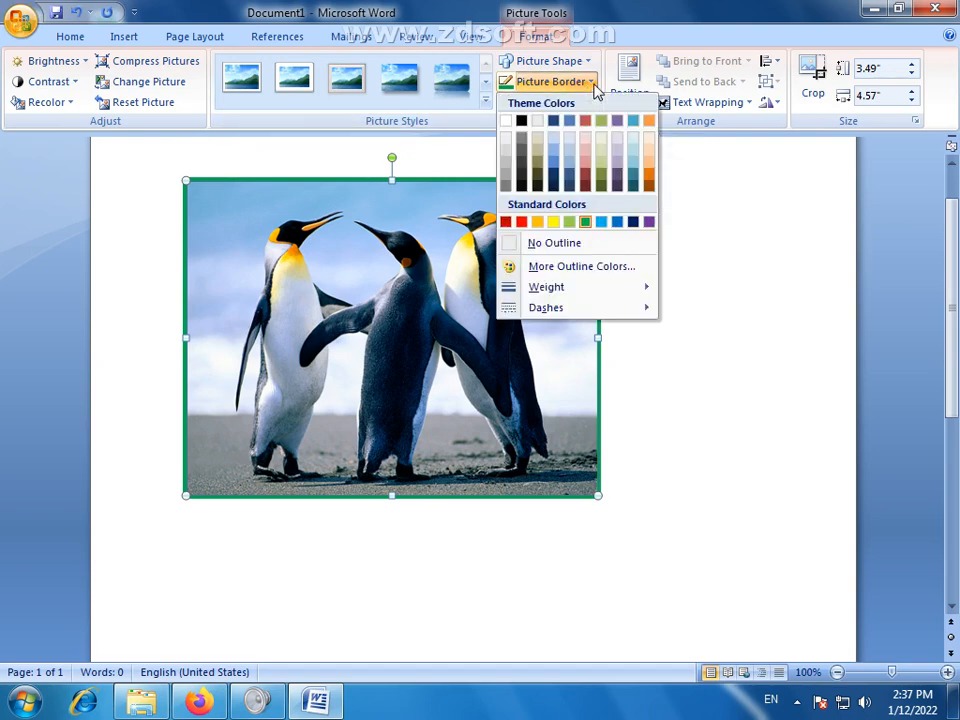
mouse_move(533, 310)
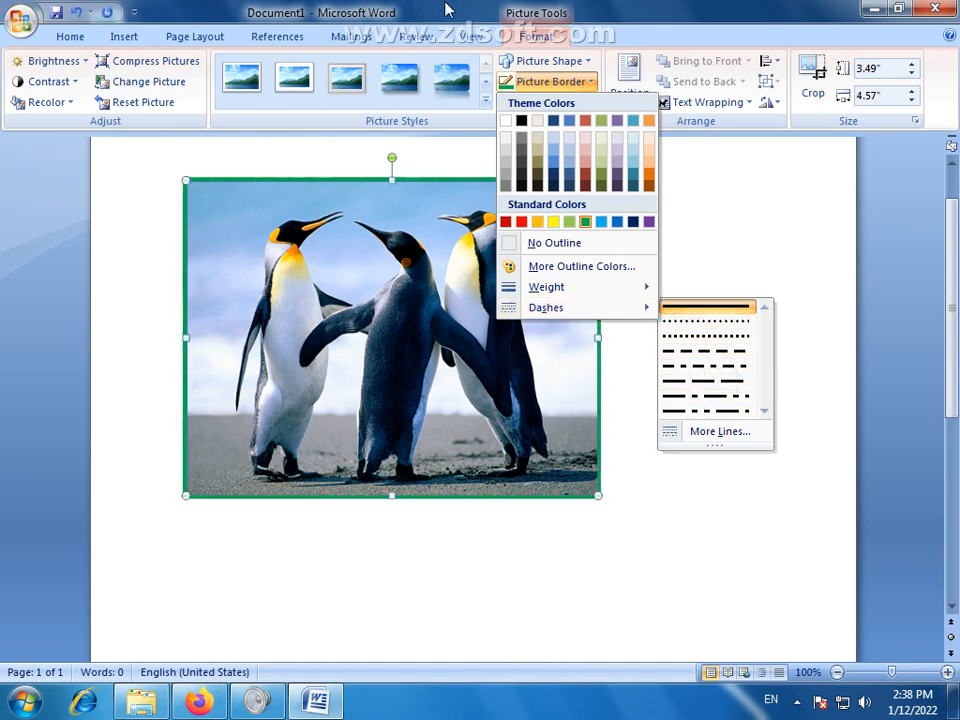
left_click(446, 9)
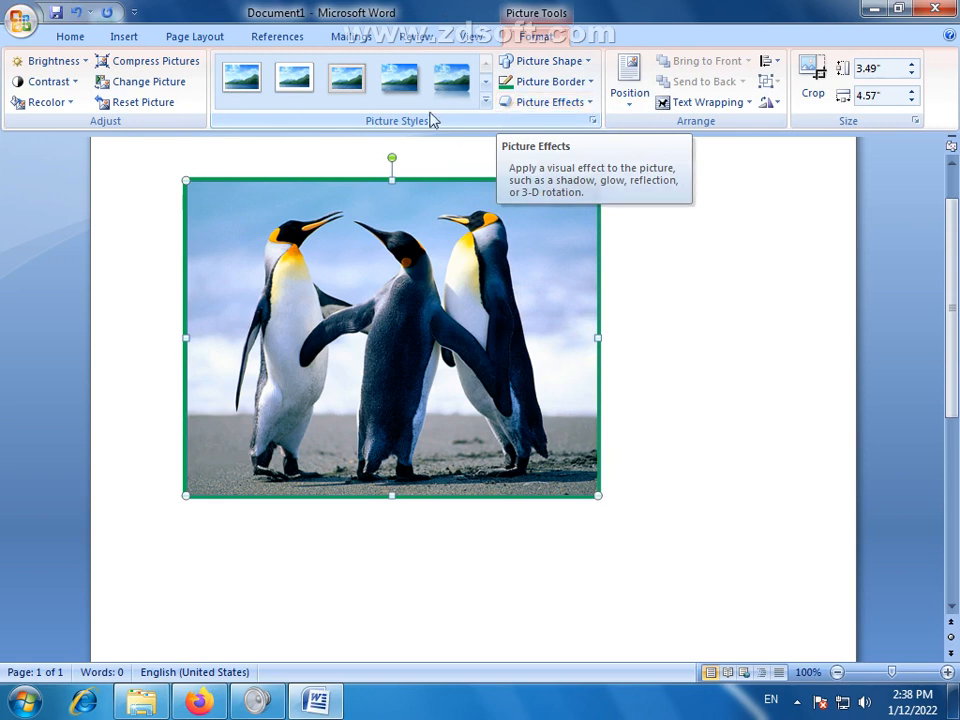
left_click(591, 84)
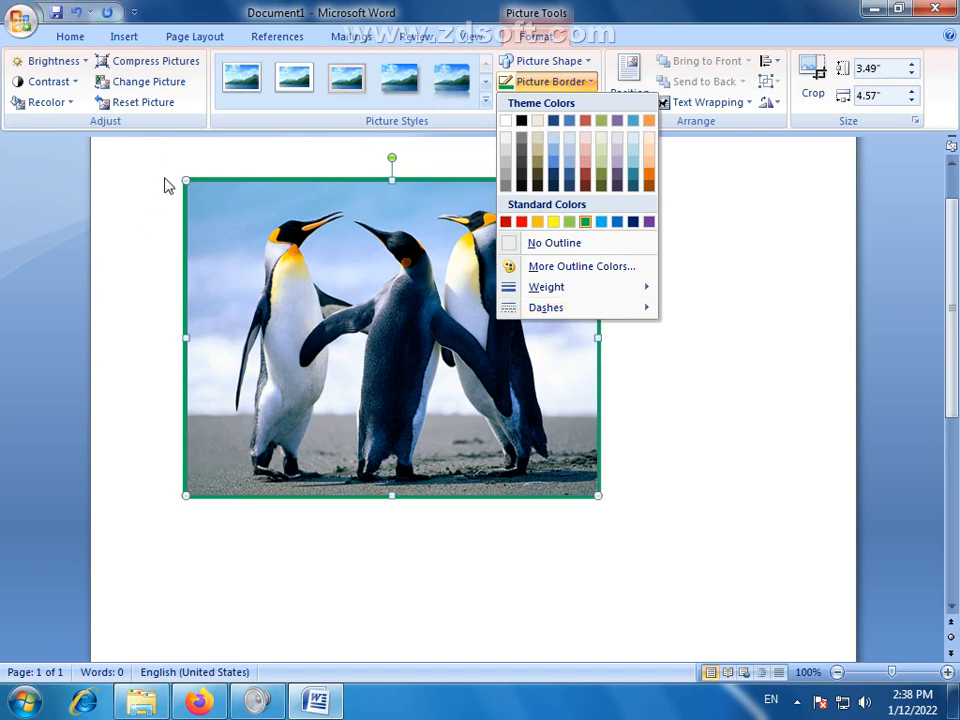
left_click(536, 245)
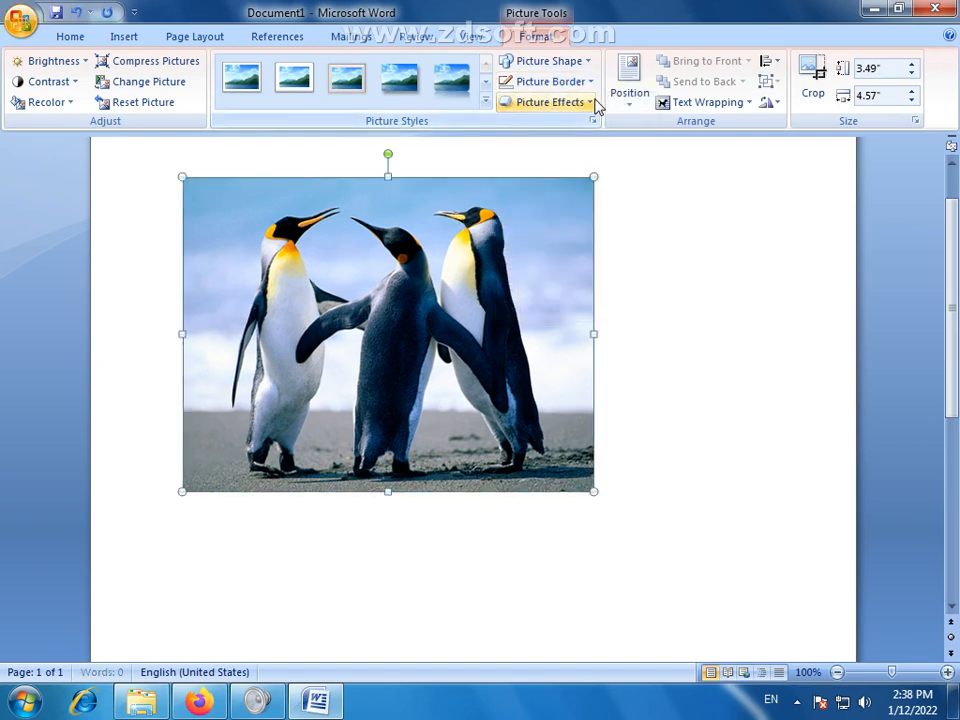
left_click_drag(607, 497, 682, 558)
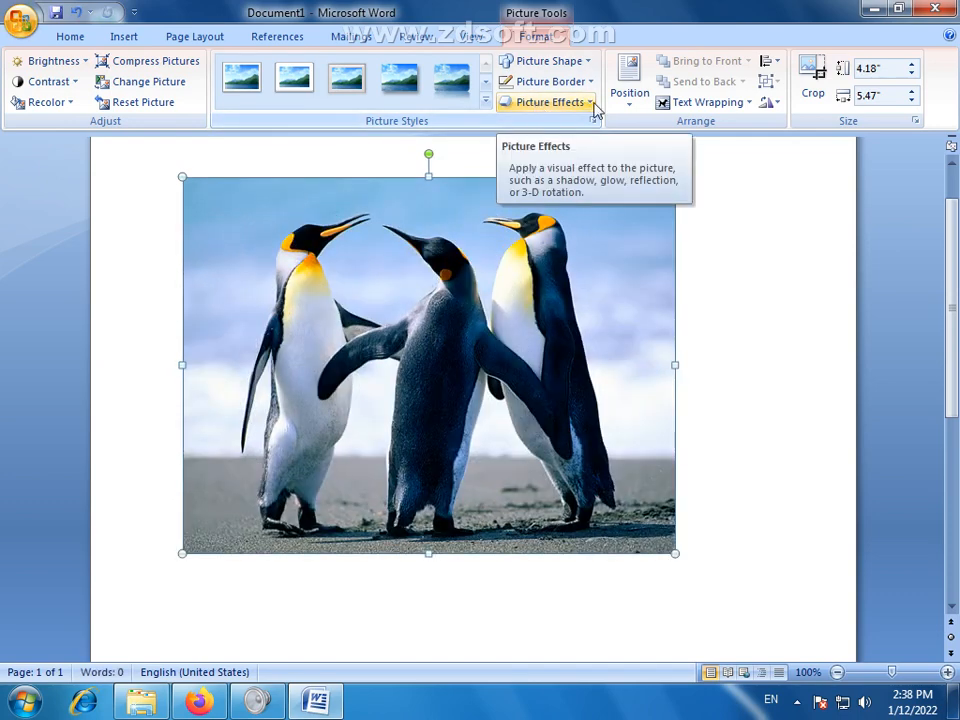
Preview the preset effects and apply the last Outer shadow variation to the penguins picture.
left_click(592, 104)
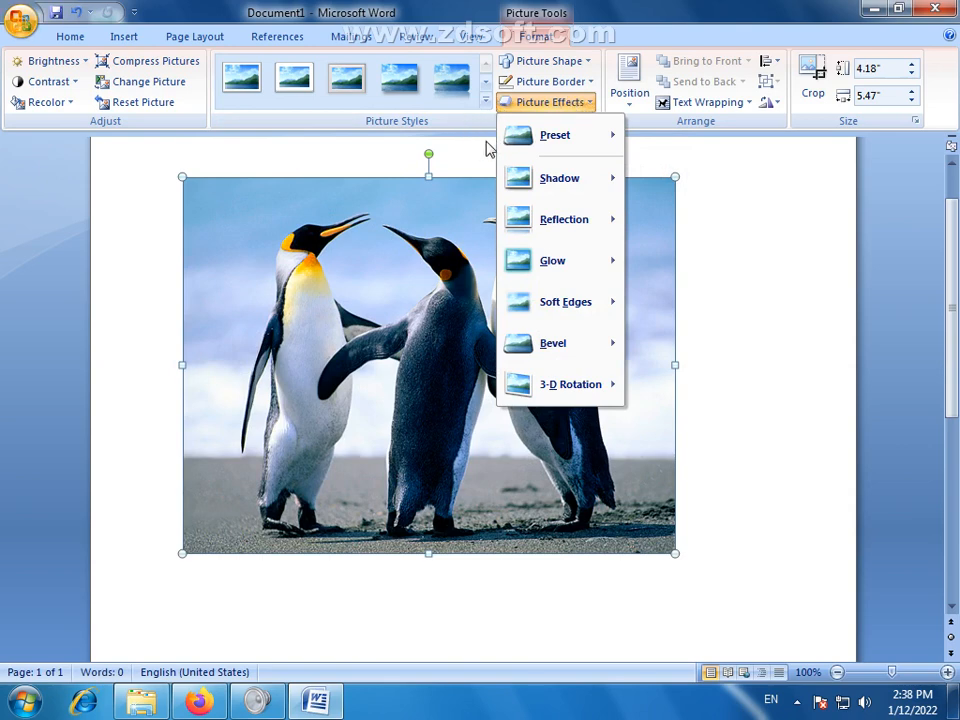
mouse_move(521, 201)
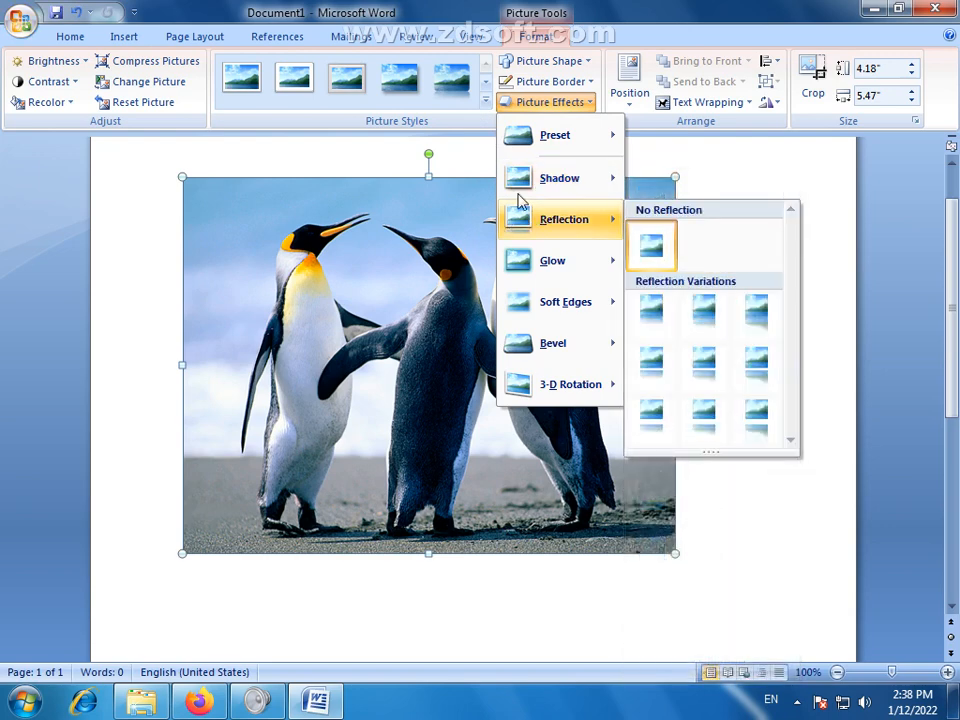
mouse_move(543, 138)
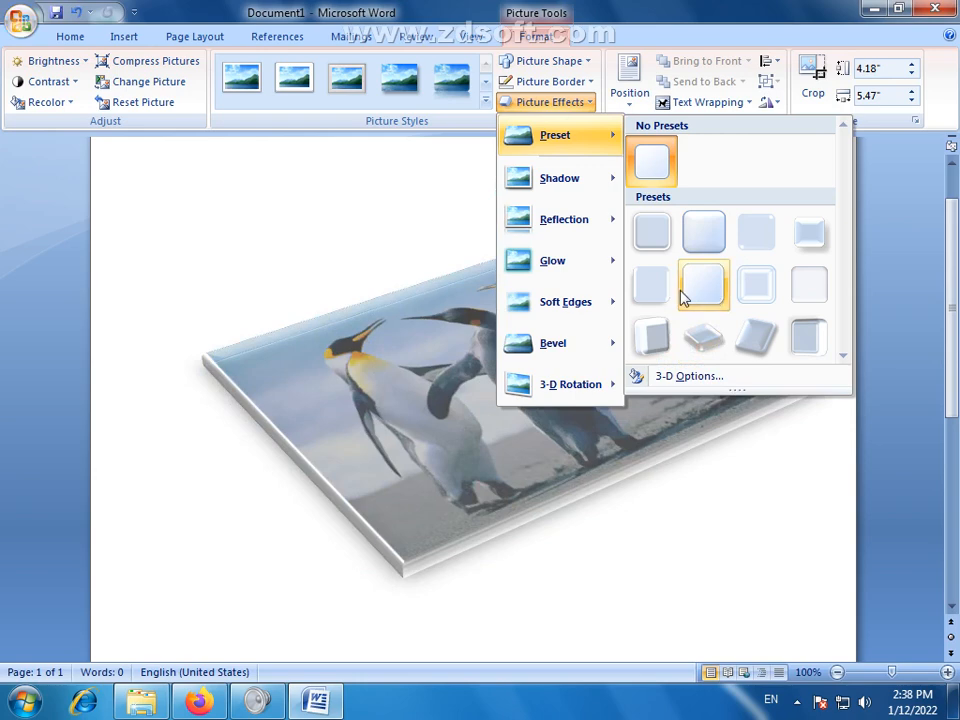
mouse_move(572, 191)
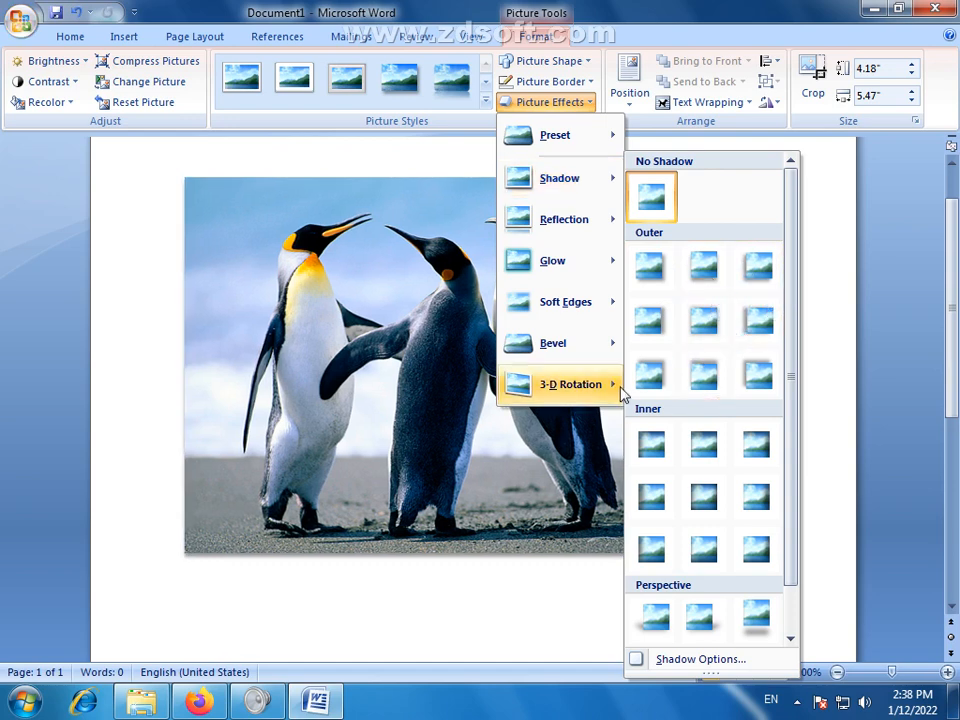
left_click(759, 375)
Change the color of the penguins picture's shadow to the standard red.
left_click(595, 104)
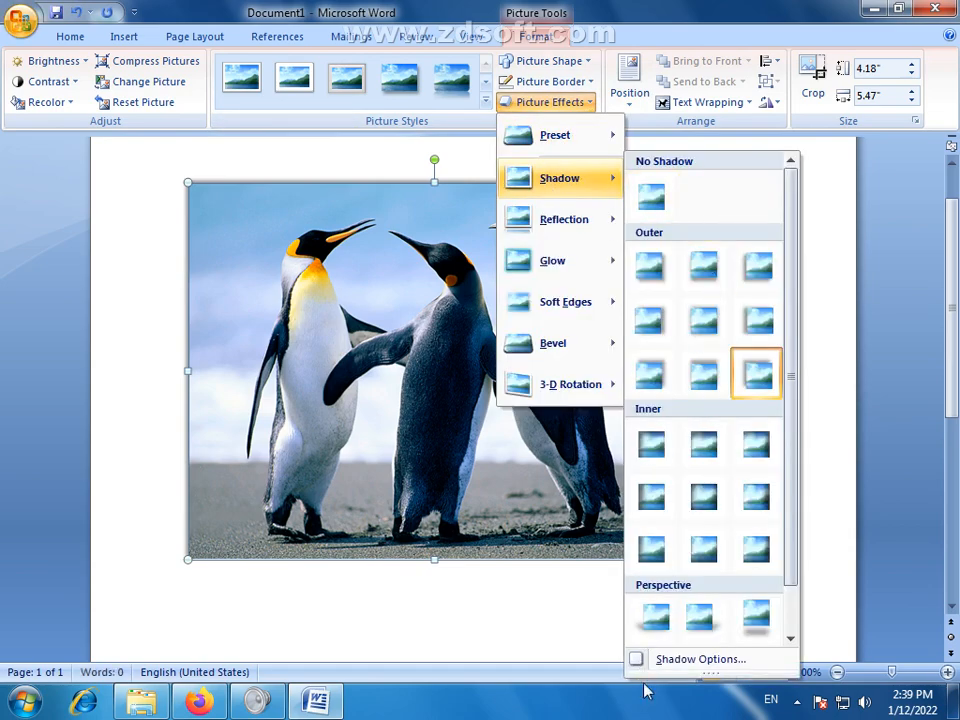
left_click(714, 662)
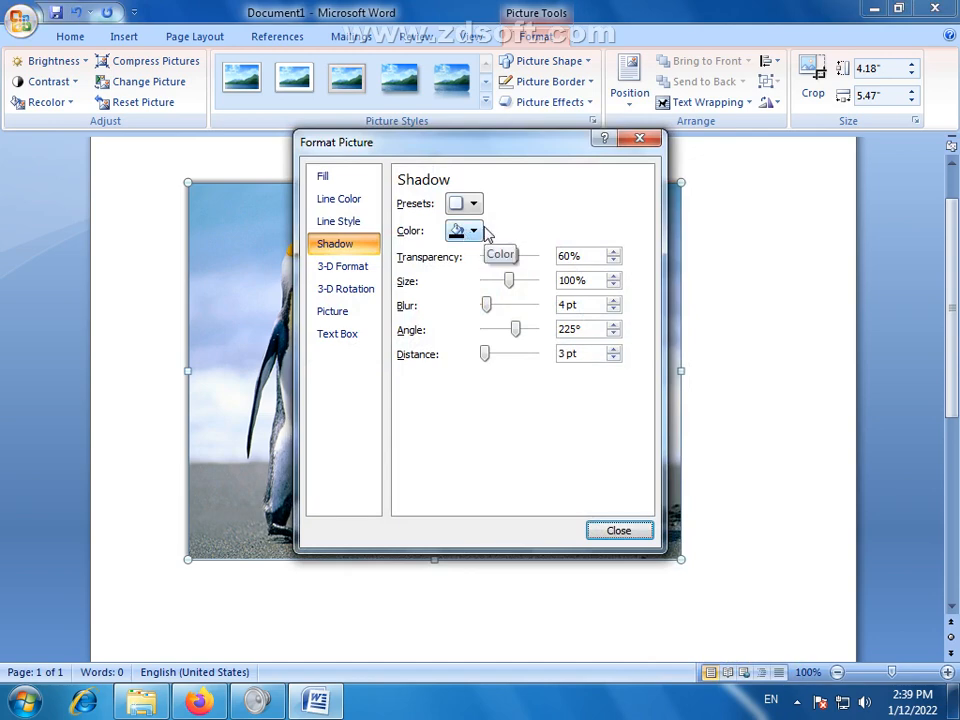
left_click(472, 232)
left_click(474, 373)
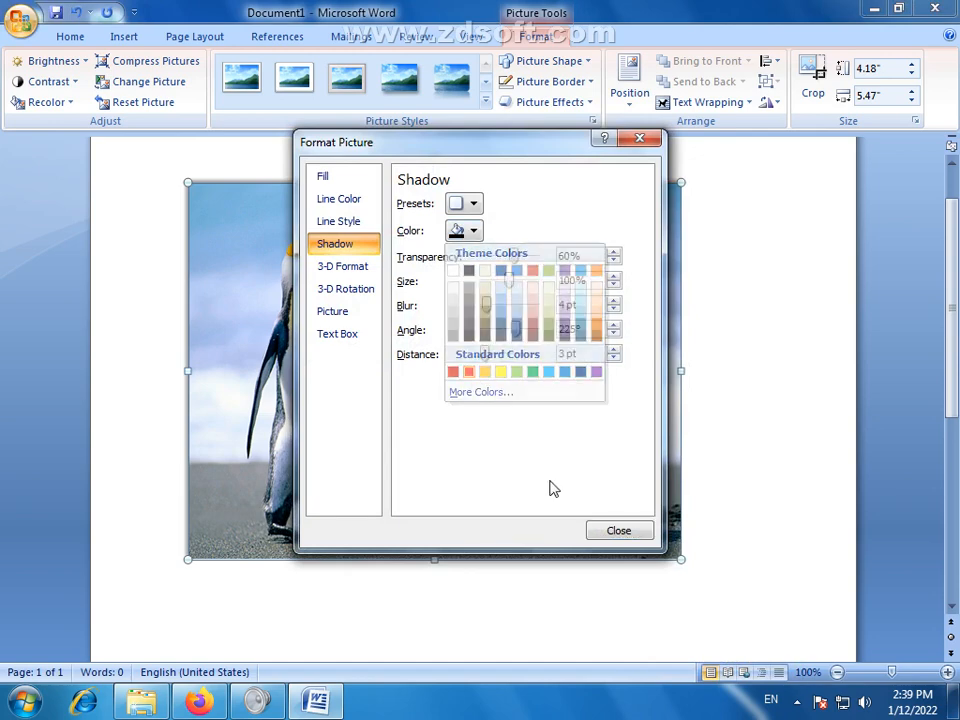
left_click(619, 530)
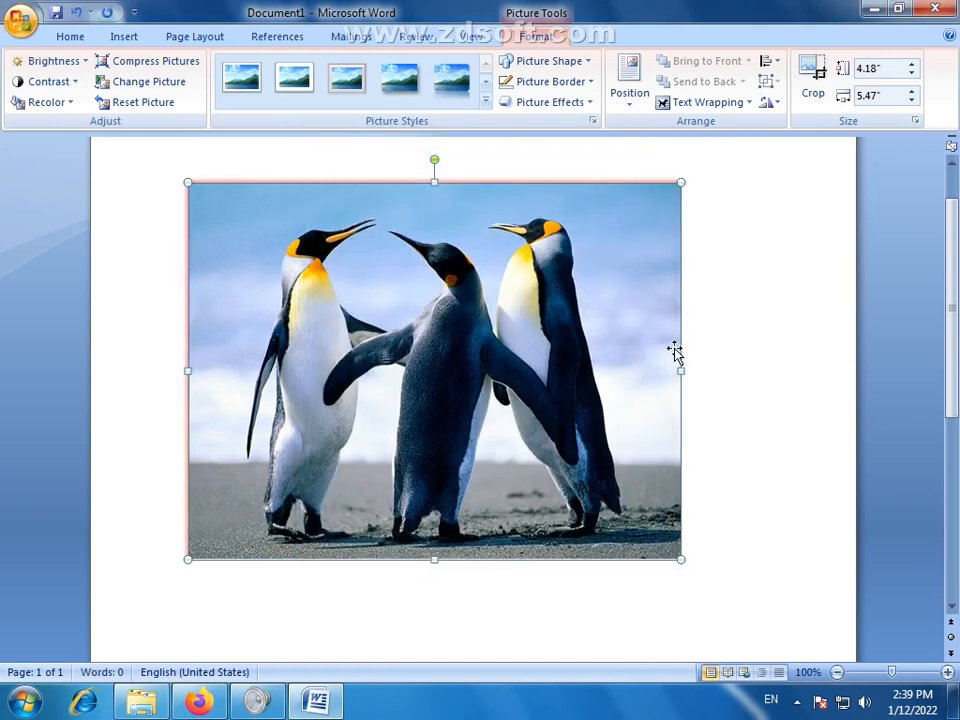
Preview the reflection, glow and soft edges effects on the penguins picture without applying any.
left_click(586, 103)
mouse_move(561, 187)
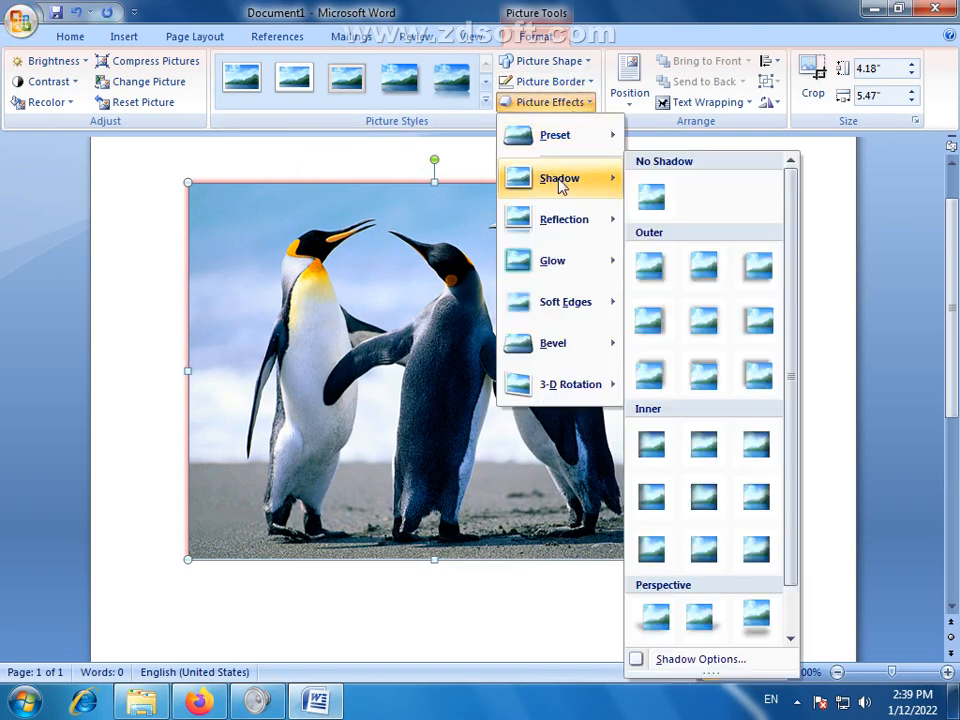
mouse_move(550, 226)
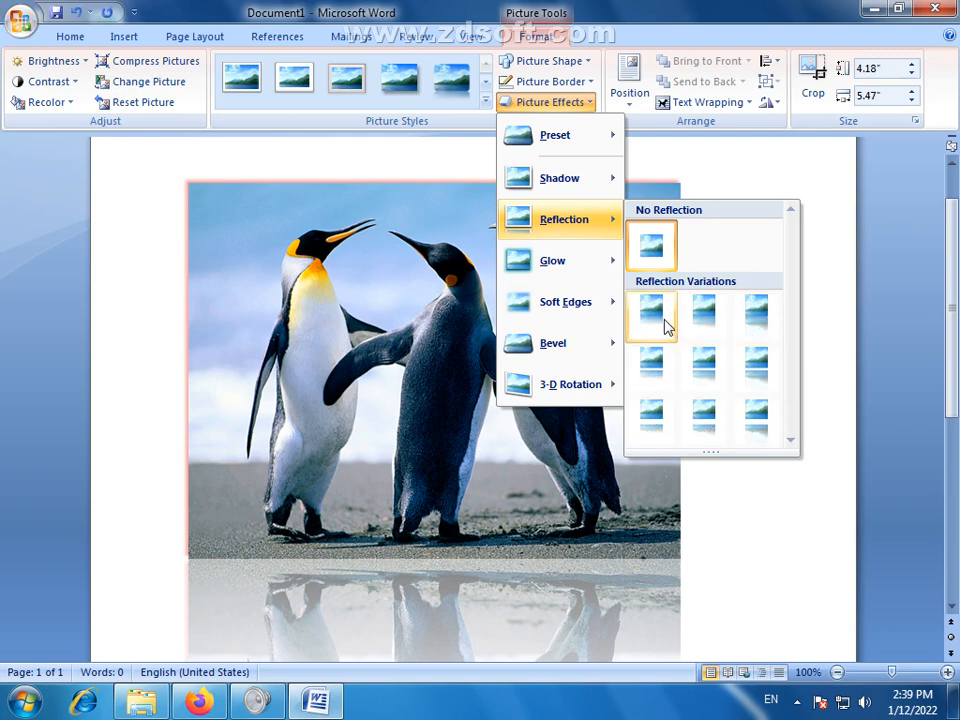
mouse_move(538, 275)
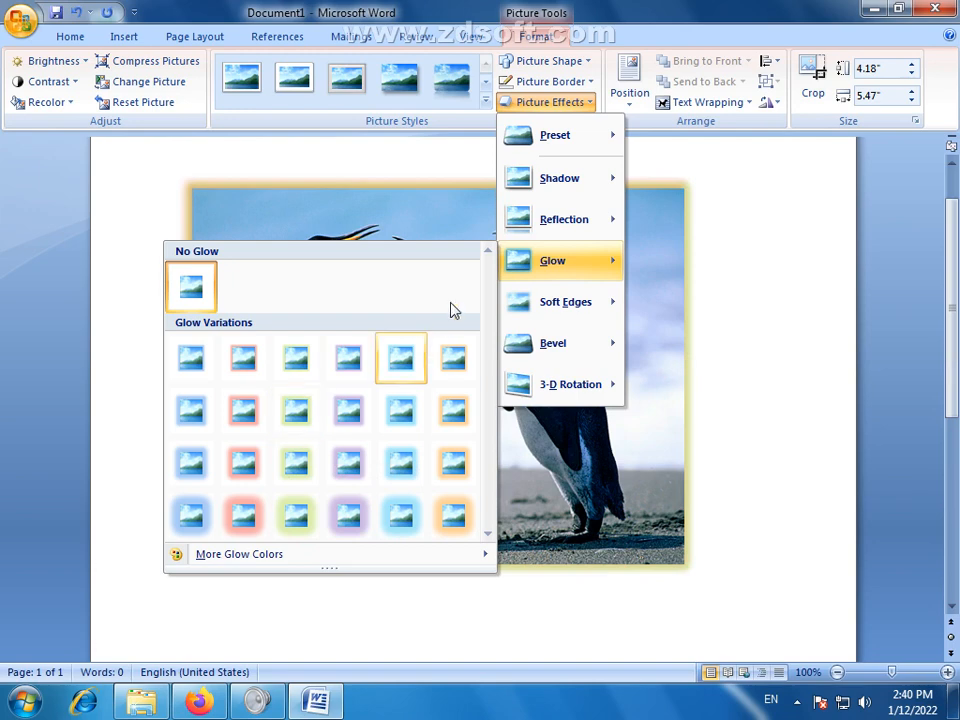
mouse_move(597, 307)
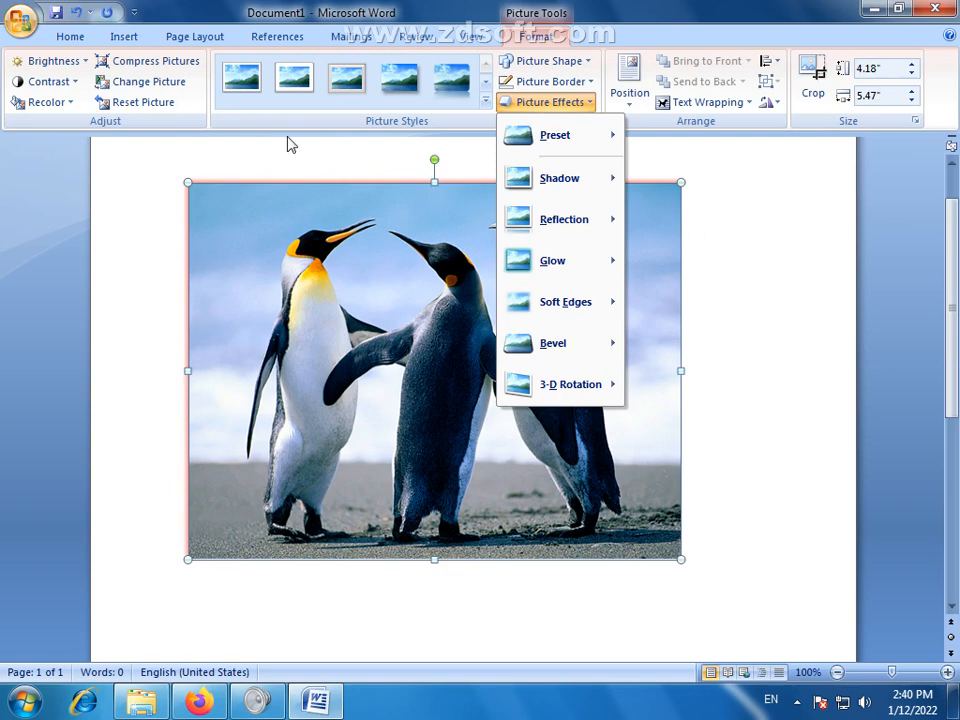
mouse_move(553, 309)
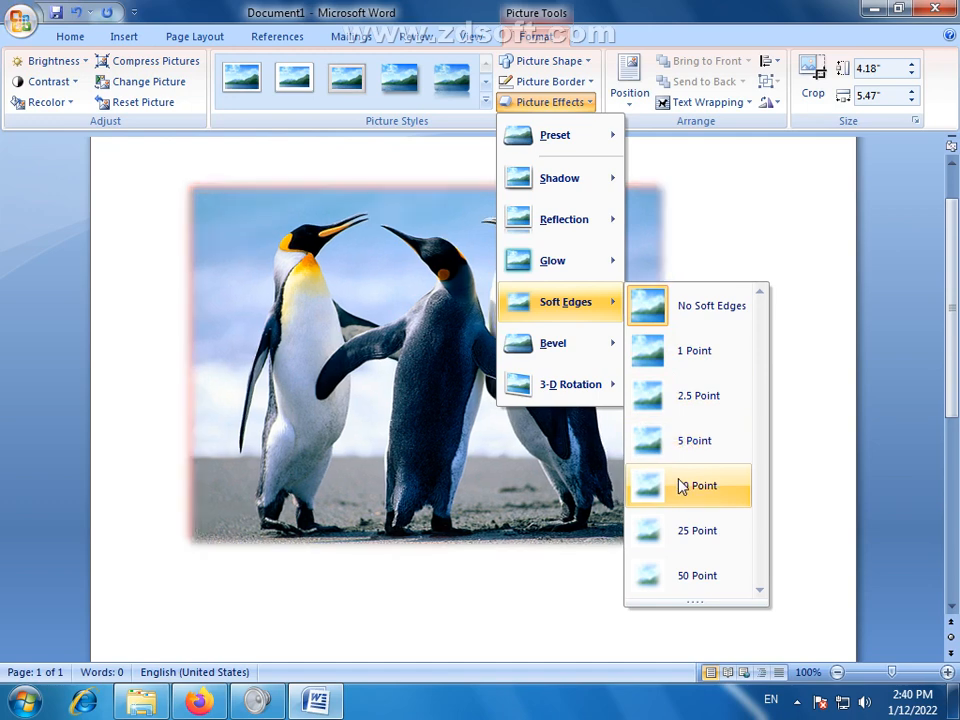
left_click(538, 103)
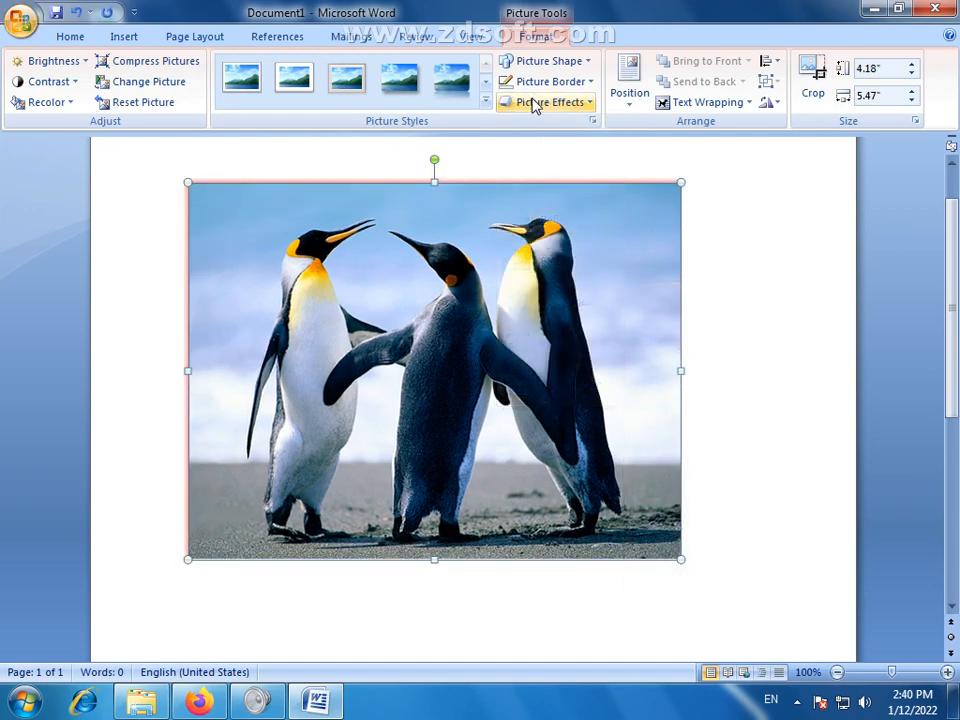
left_click(589, 104)
mouse_move(567, 261)
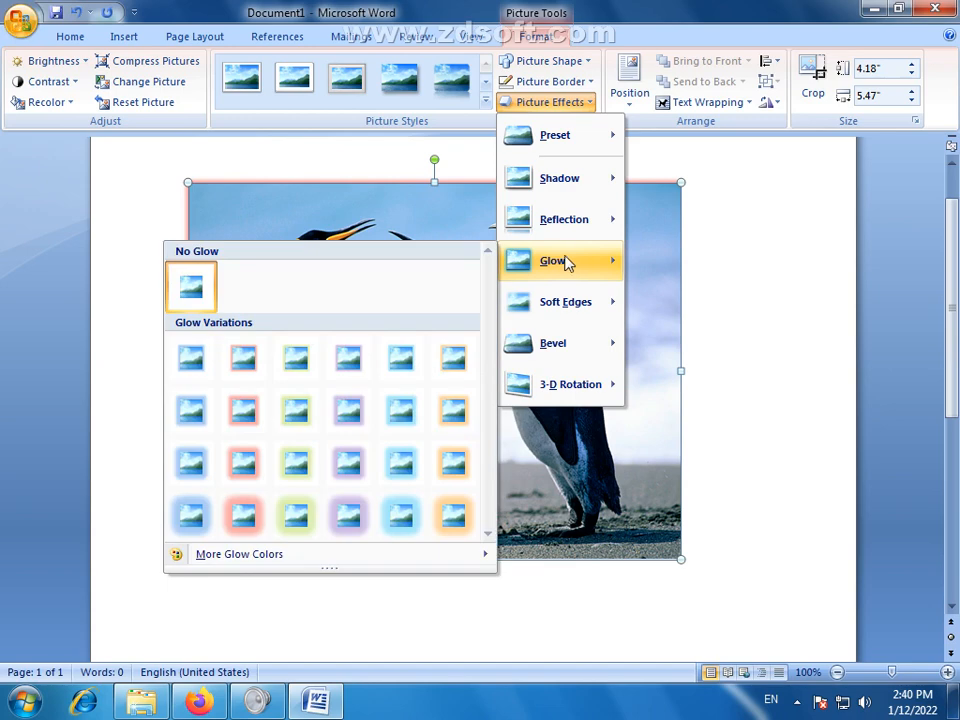
left_click(506, 148)
Set the penguins picture to No Outline and remove its shadow with the No Shadow option.
left_click(583, 84)
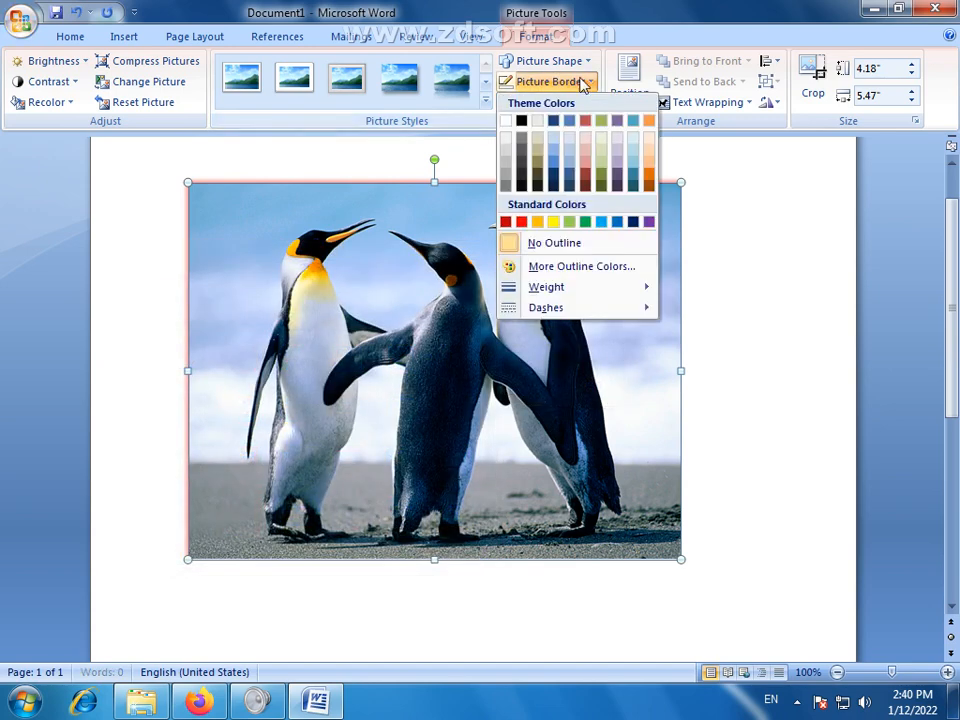
left_click(538, 243)
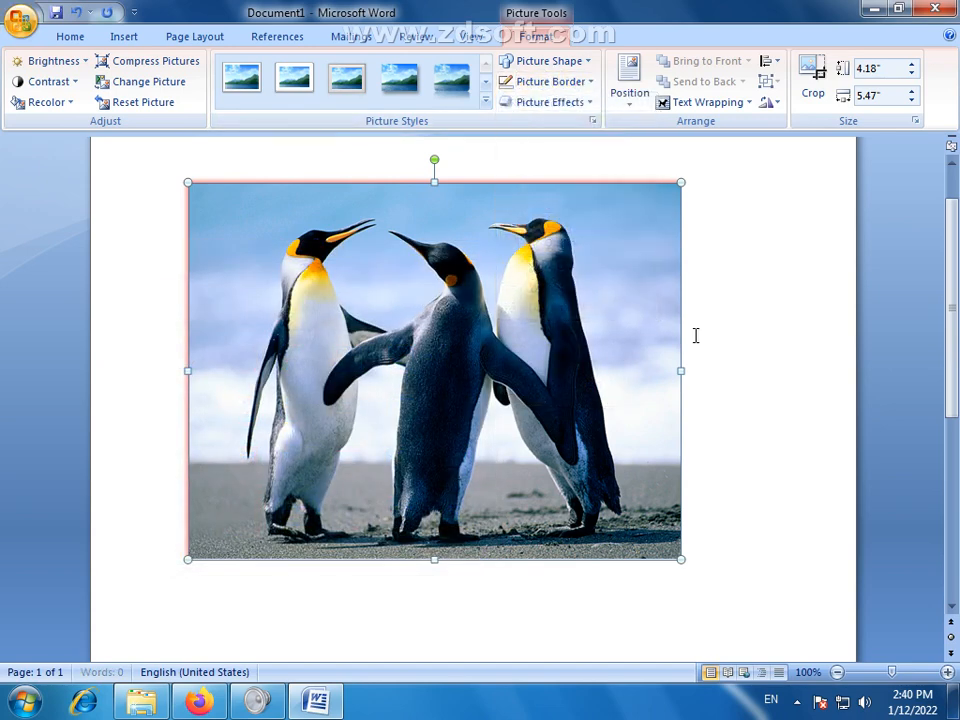
left_click(590, 103)
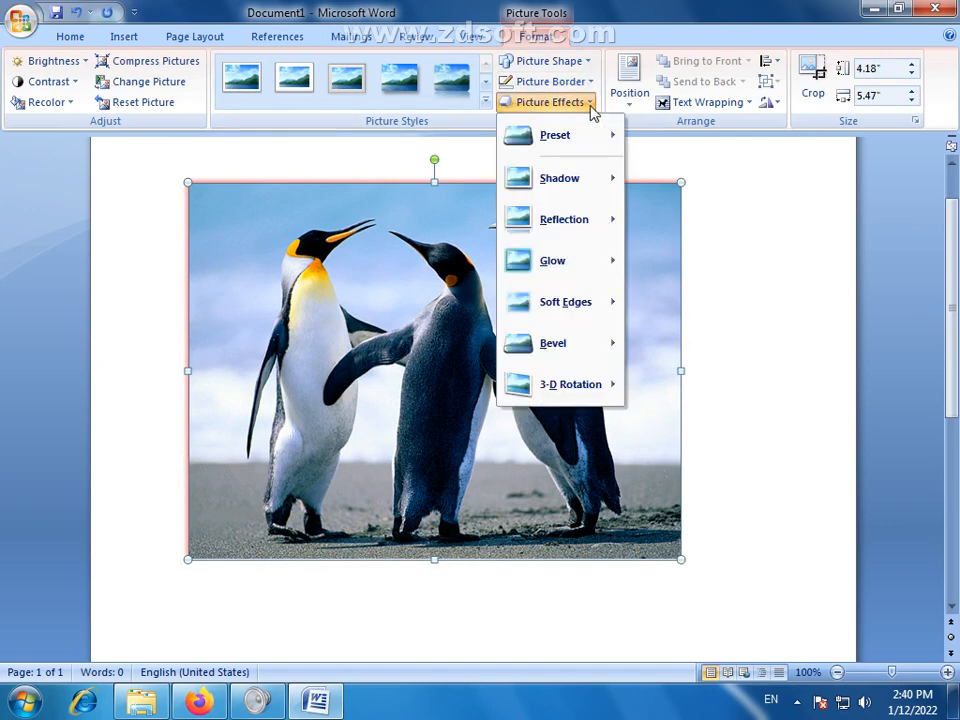
mouse_move(576, 179)
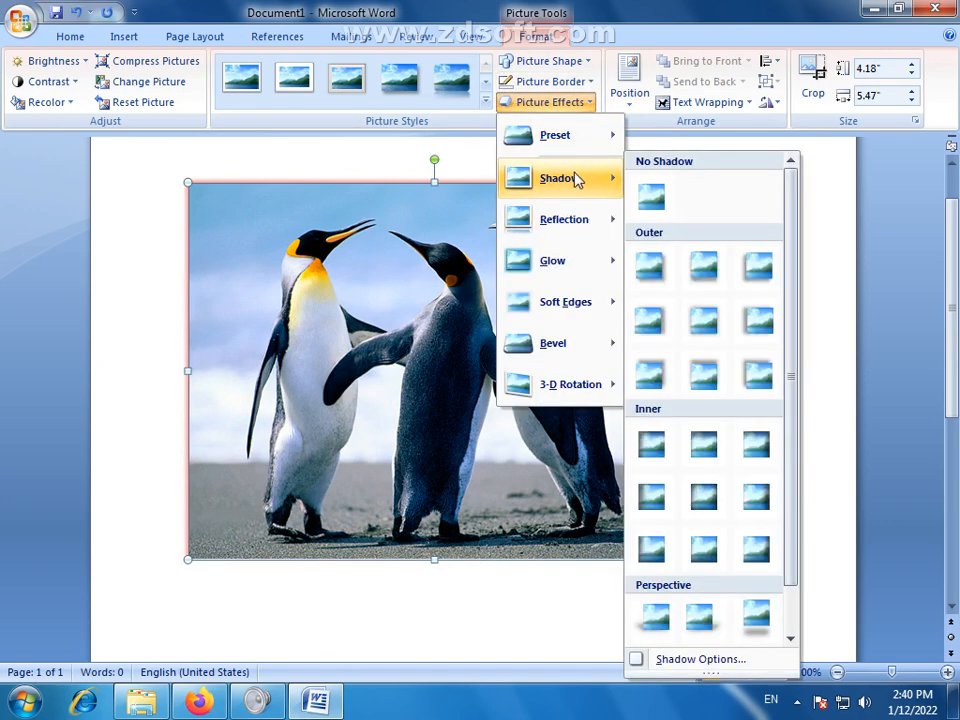
left_click(651, 197)
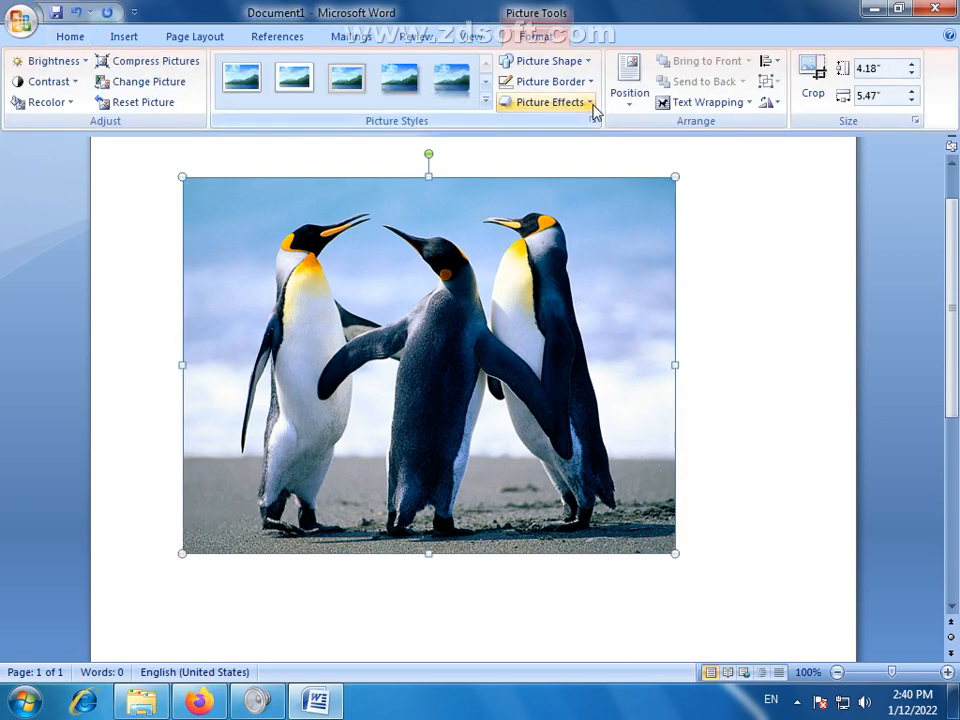
Preview the bevel and 3-D rotation effects on the penguins picture, leave them unapplied and reselect the picture.
left_click(591, 103)
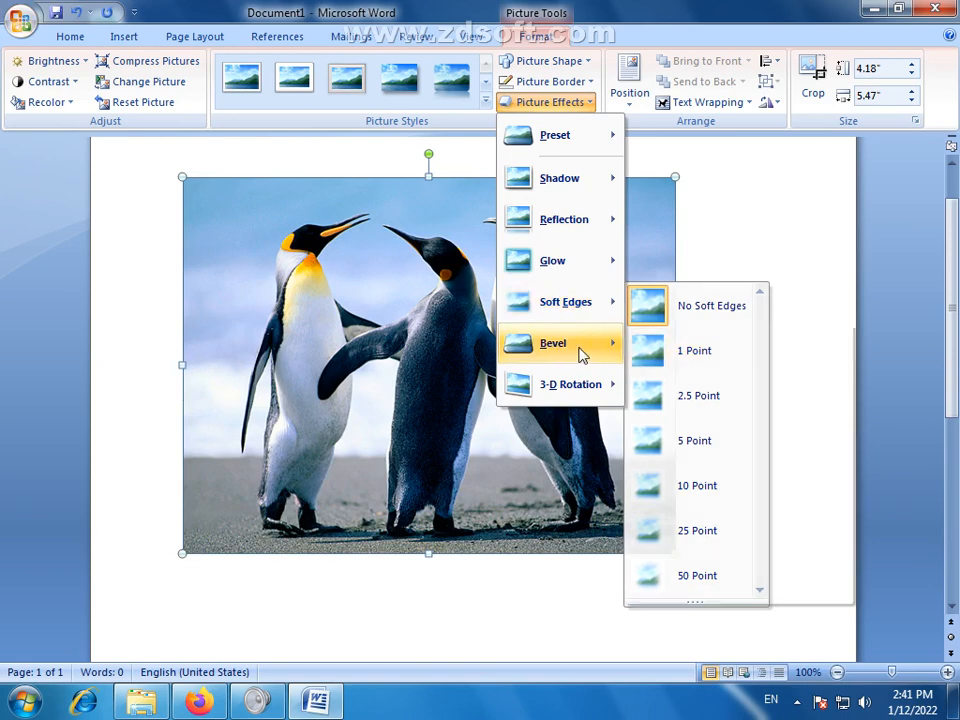
mouse_move(579, 354)
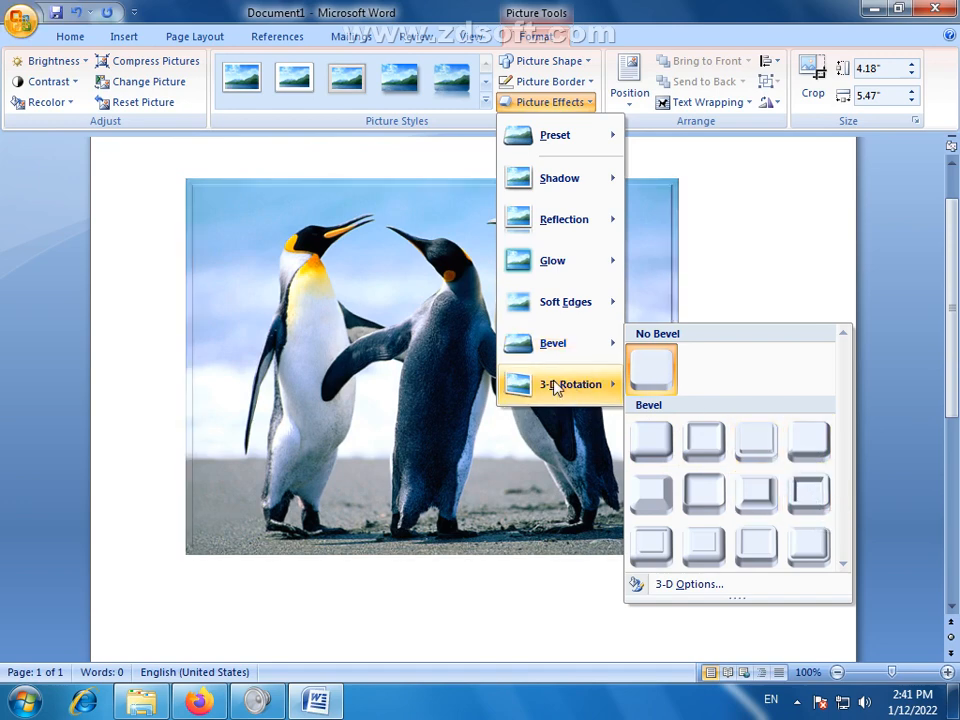
mouse_move(578, 393)
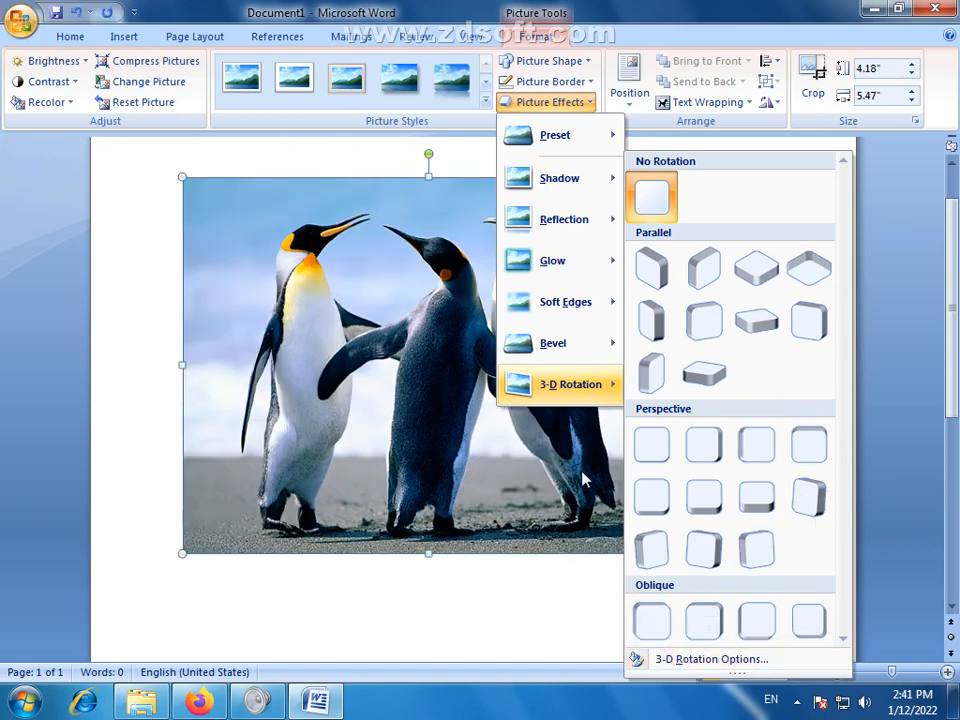
left_click(903, 332)
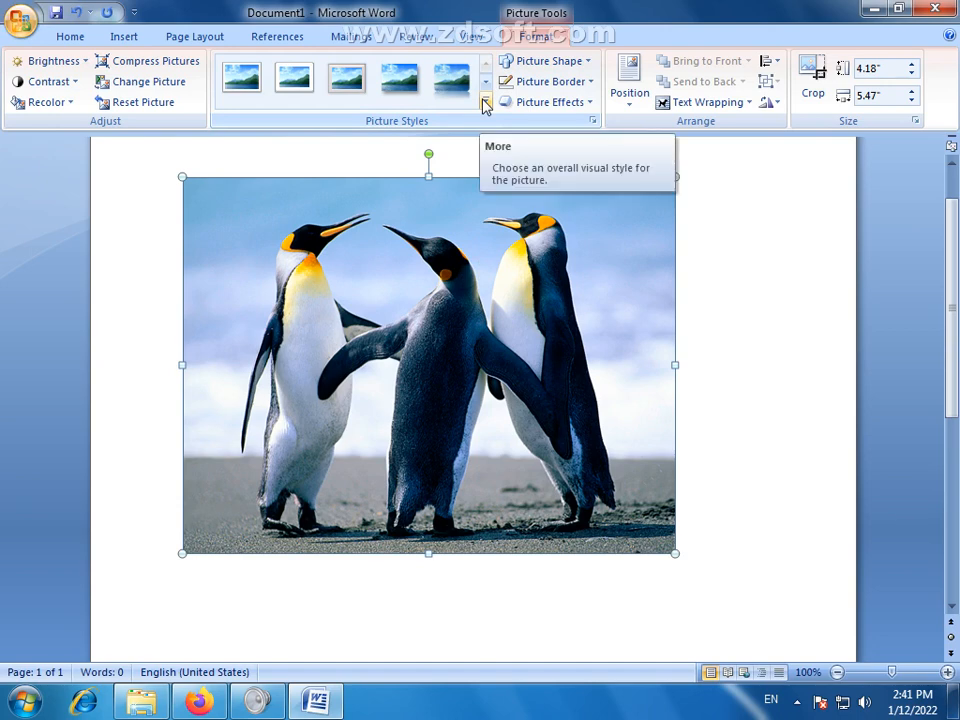
left_click(754, 212)
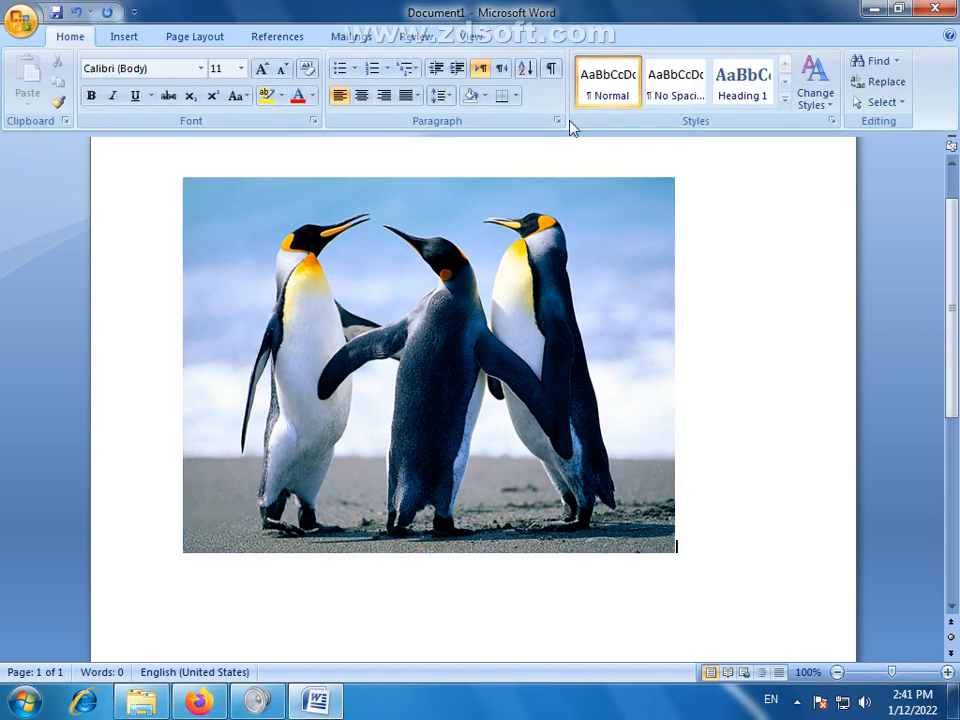
left_click(483, 331)
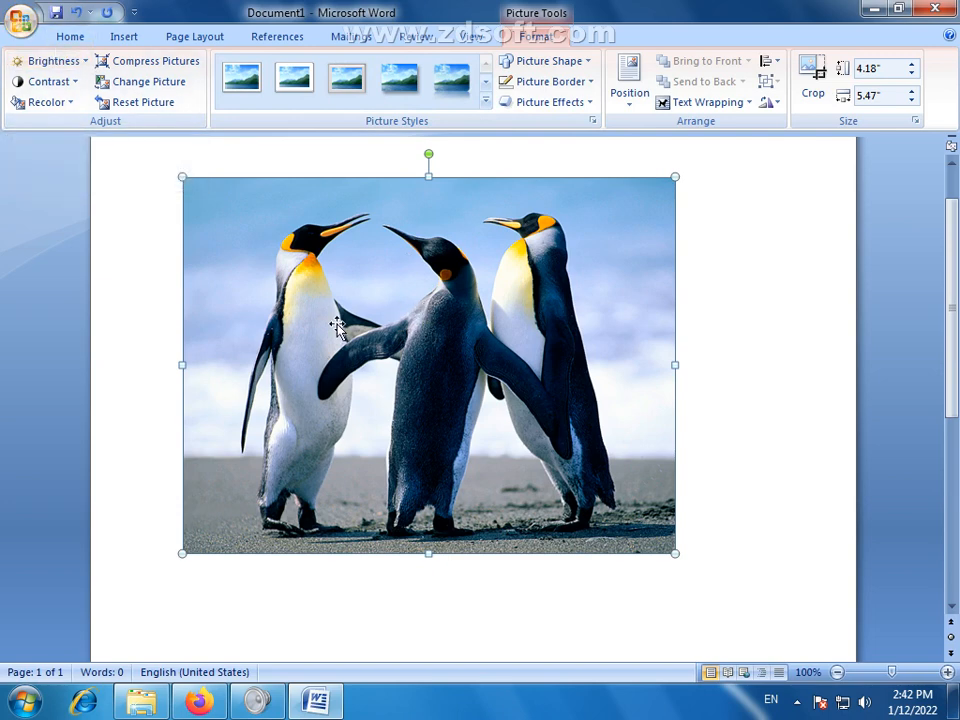
Look through the brightness levels for the penguins picture, try the +40 % contrast and undo it.
left_click(88, 62)
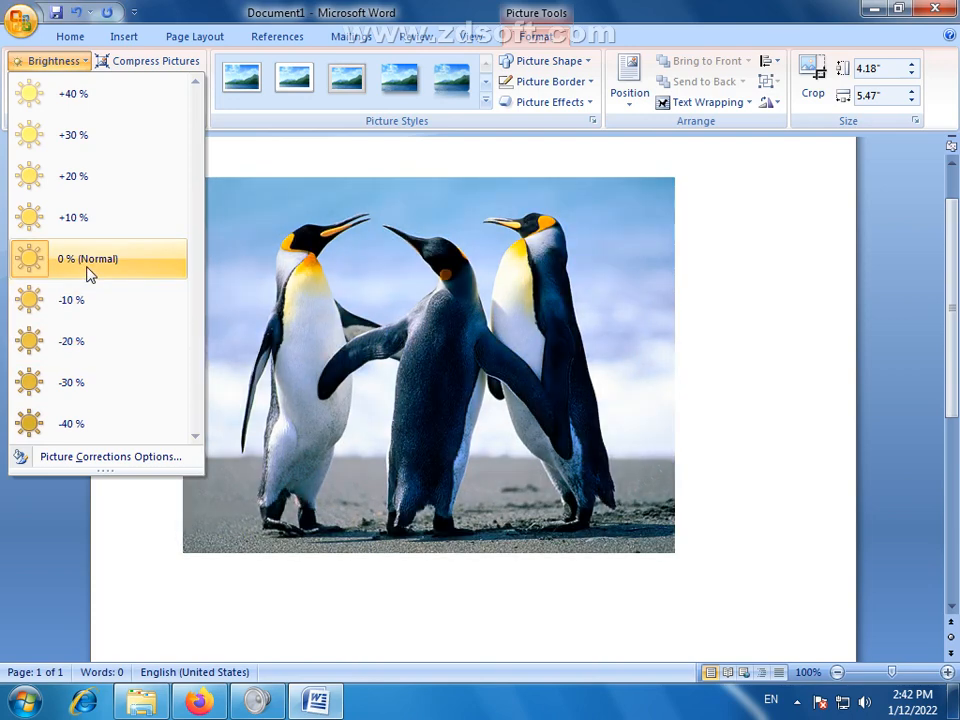
left_click(223, 154)
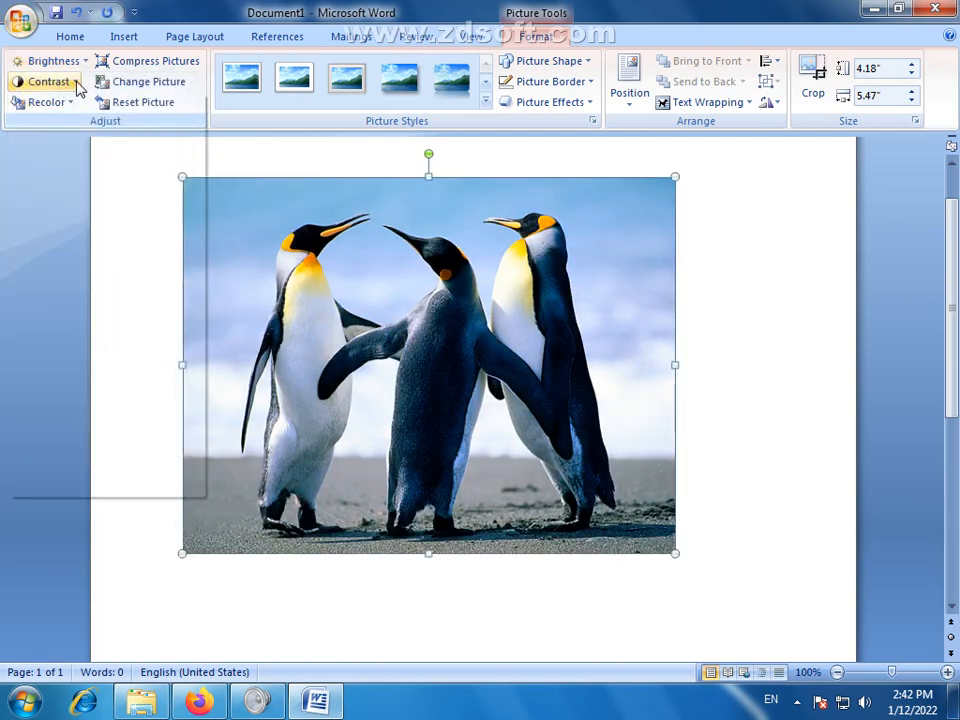
left_click(74, 82)
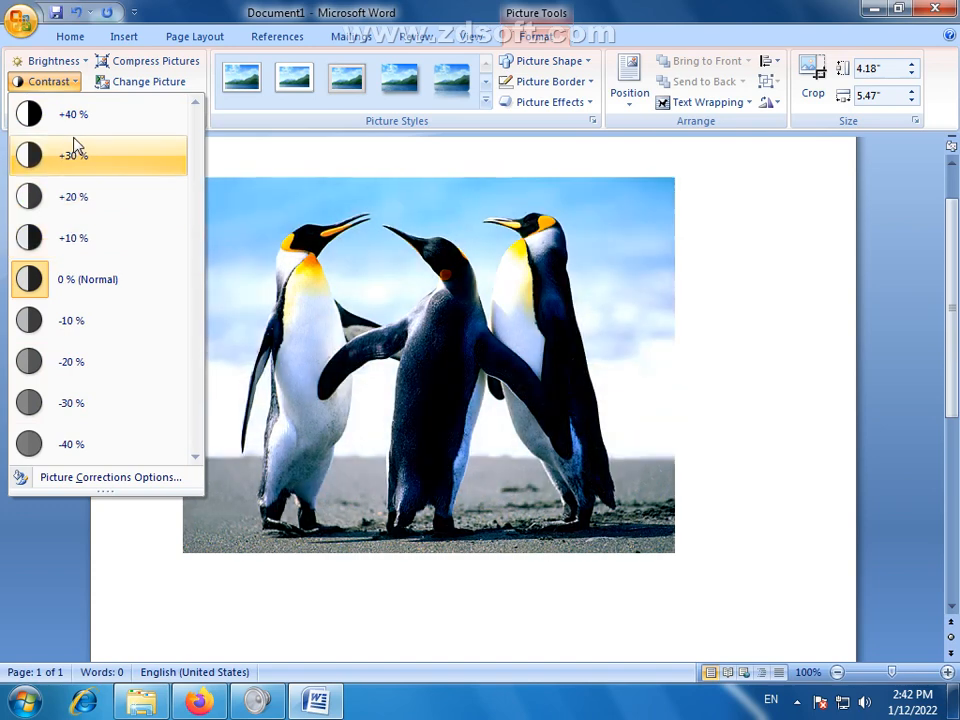
left_click(79, 117)
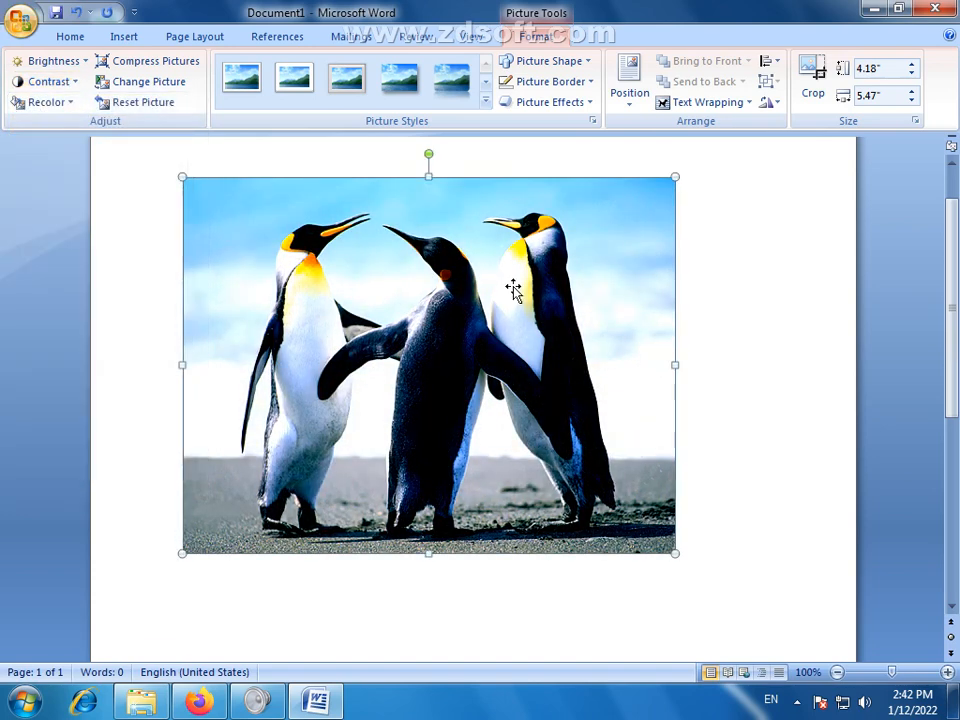
key("ctrl+z")
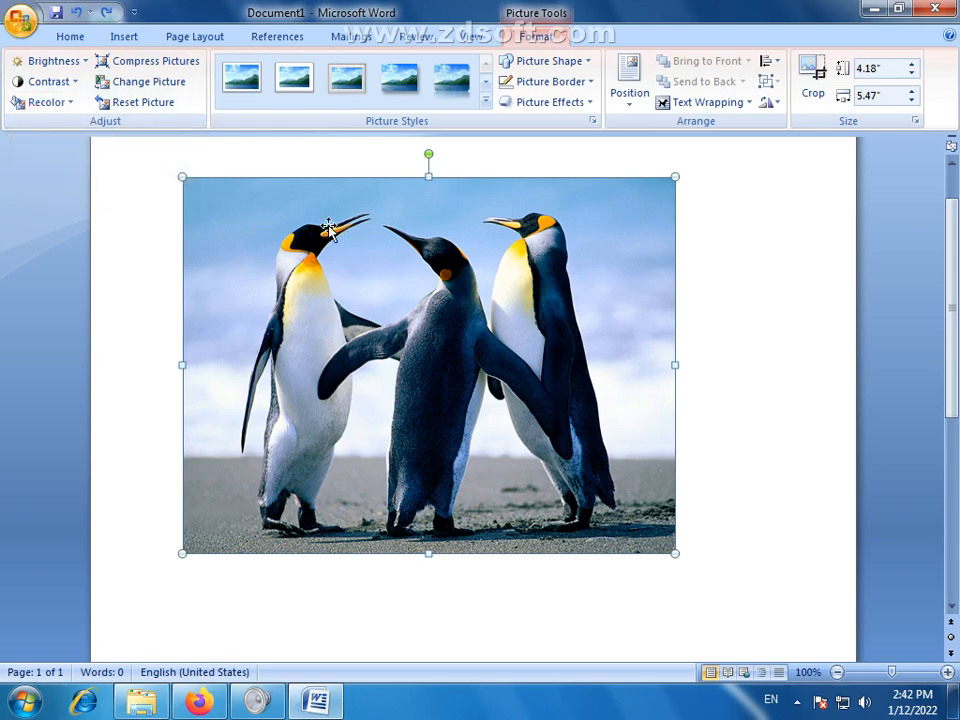
Preview the recolor options and additional color variations on the penguins picture without applying any.
left_click(74, 105)
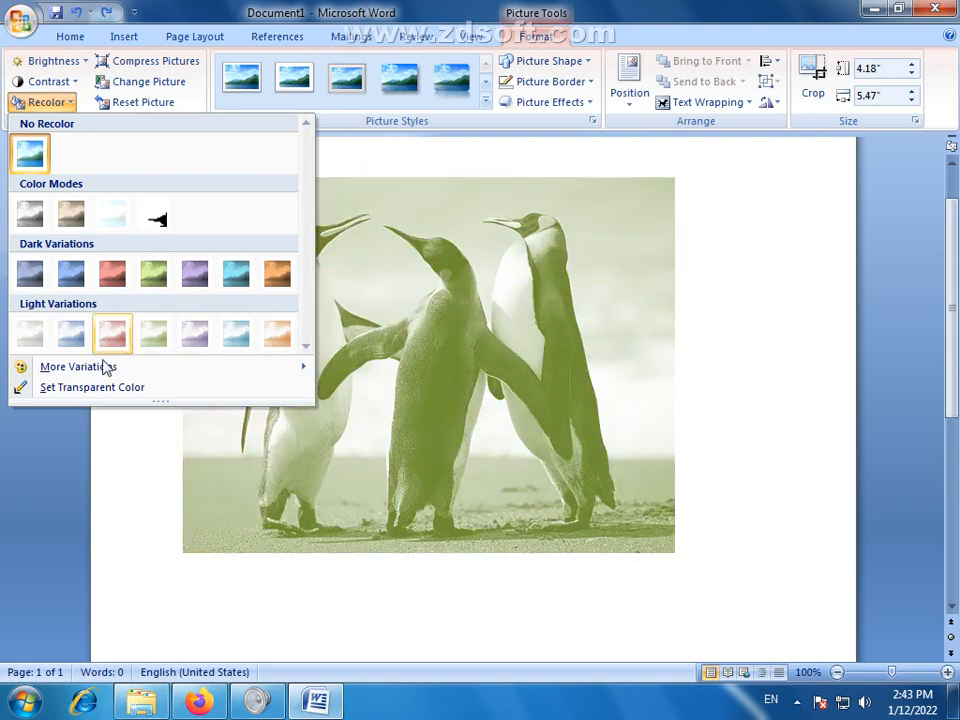
mouse_move(95, 372)
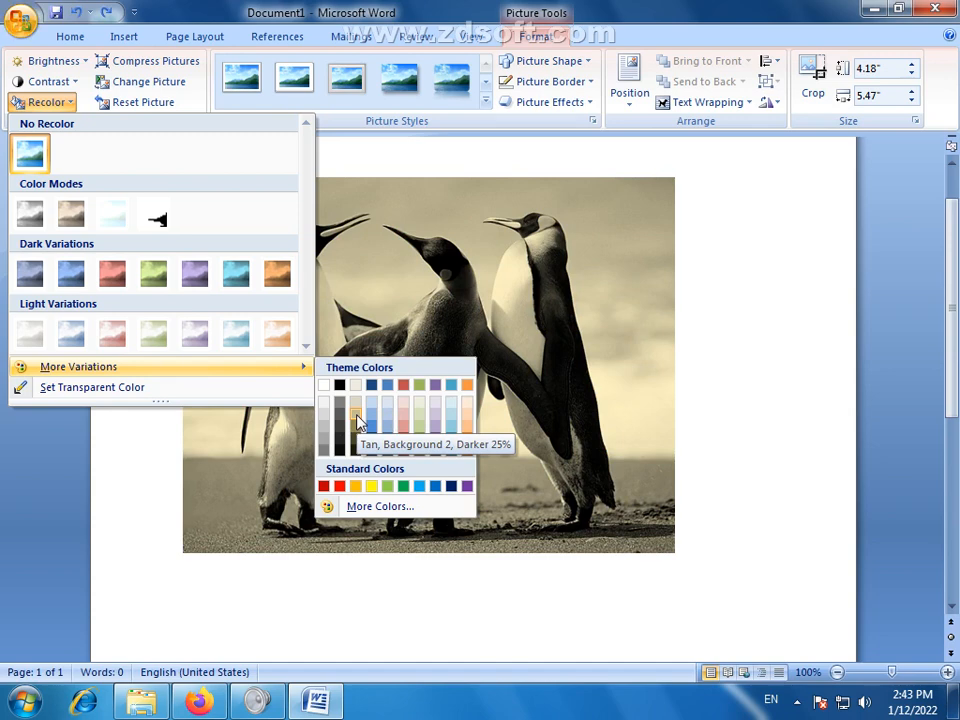
left_click(709, 257)
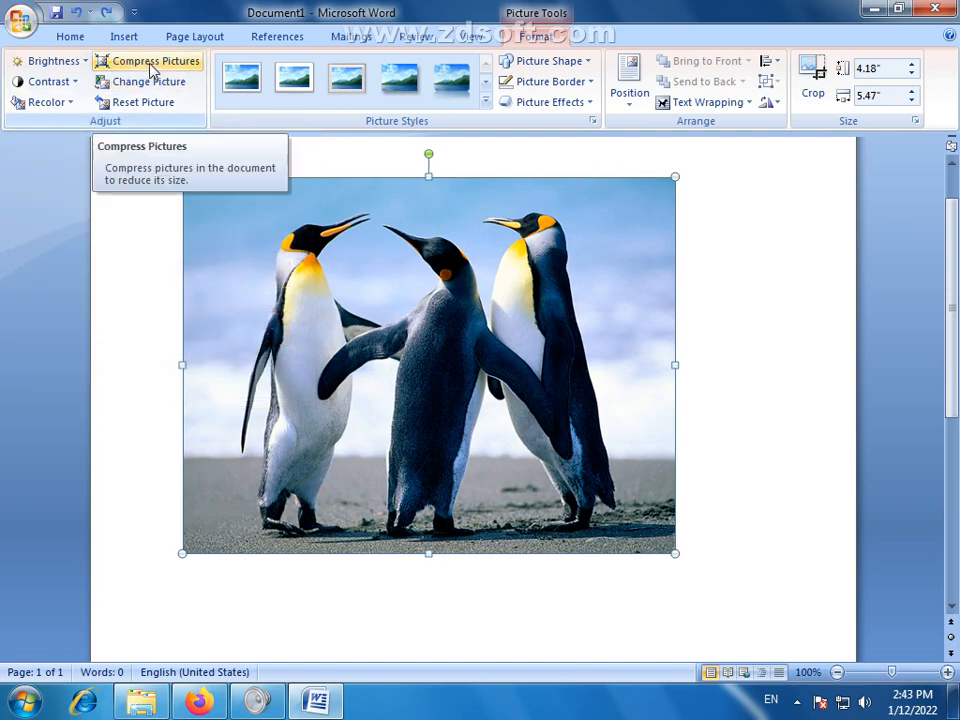
Compress all pictures in the document and apply the Simple Frame, White style to the penguins picture.
left_click(157, 68)
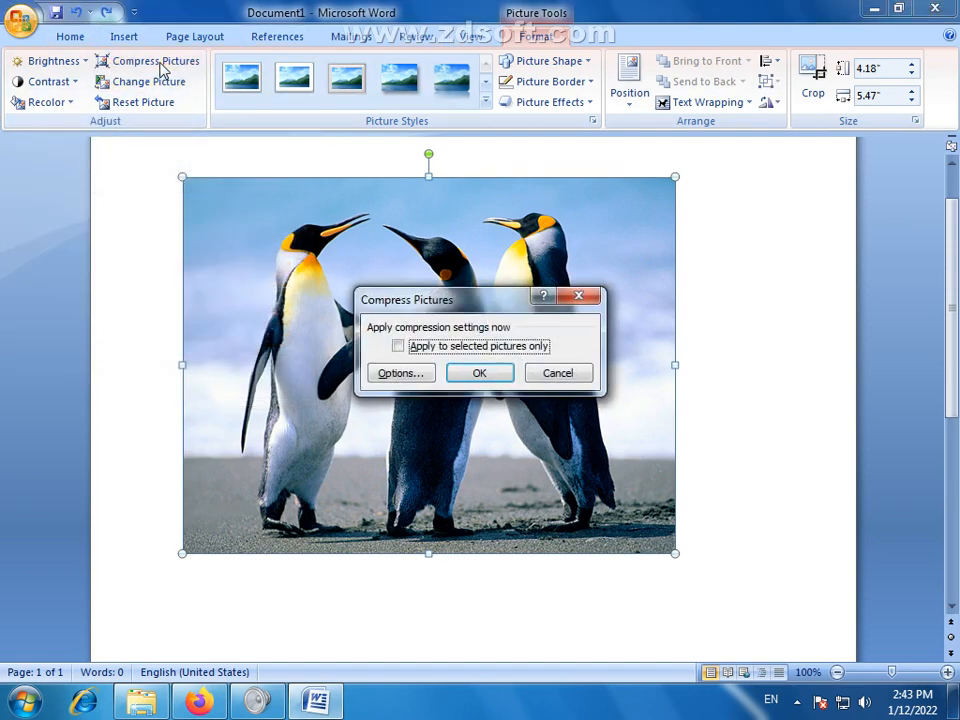
left_click(479, 373)
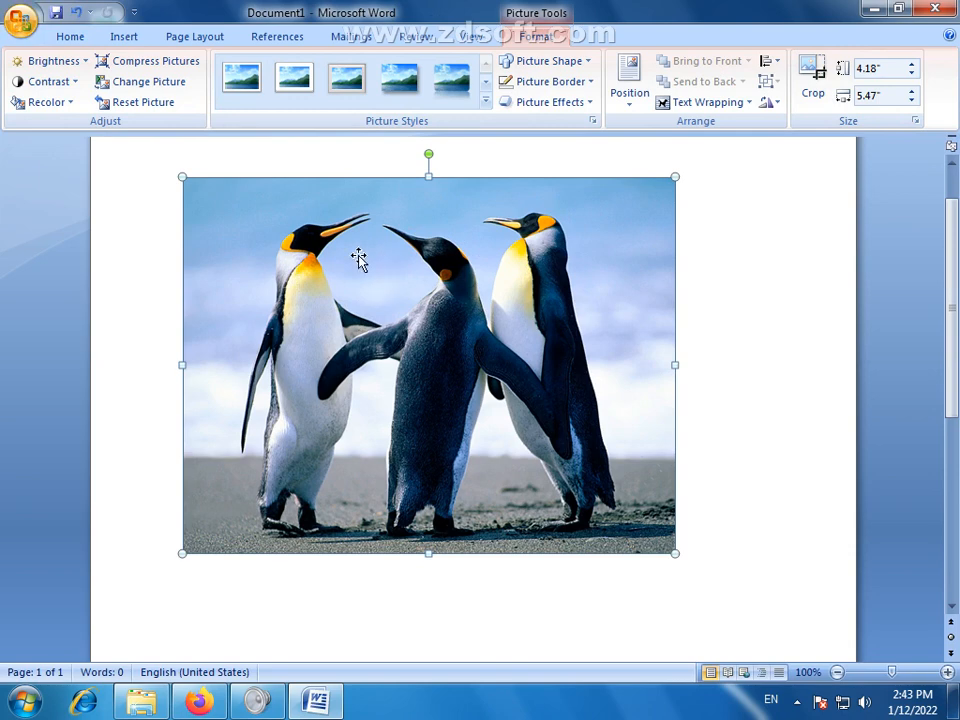
left_click(288, 82)
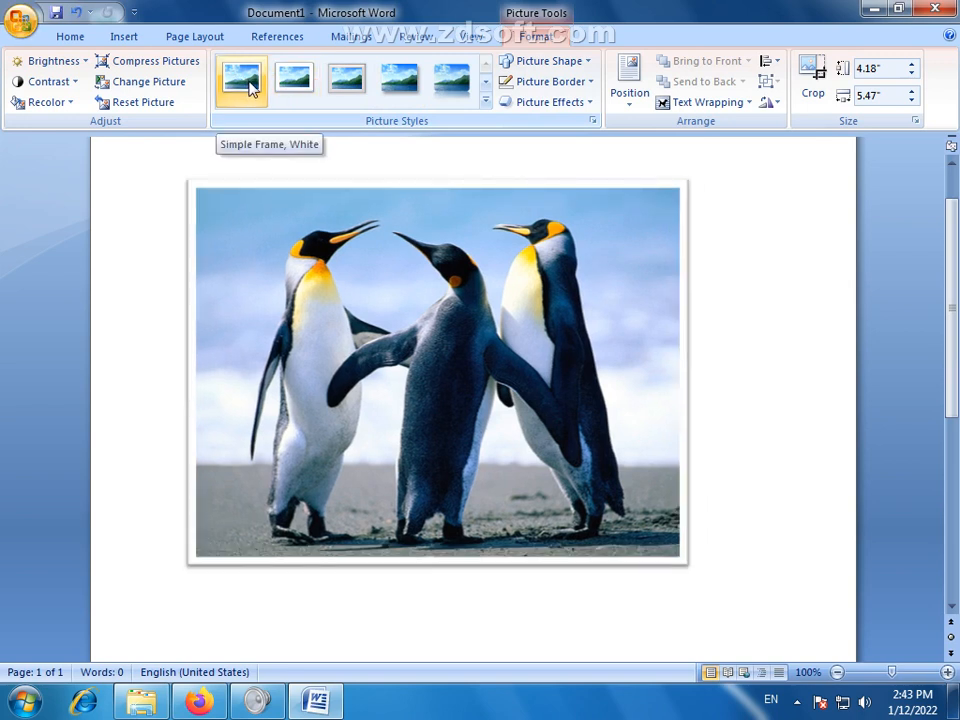
left_click(250, 88)
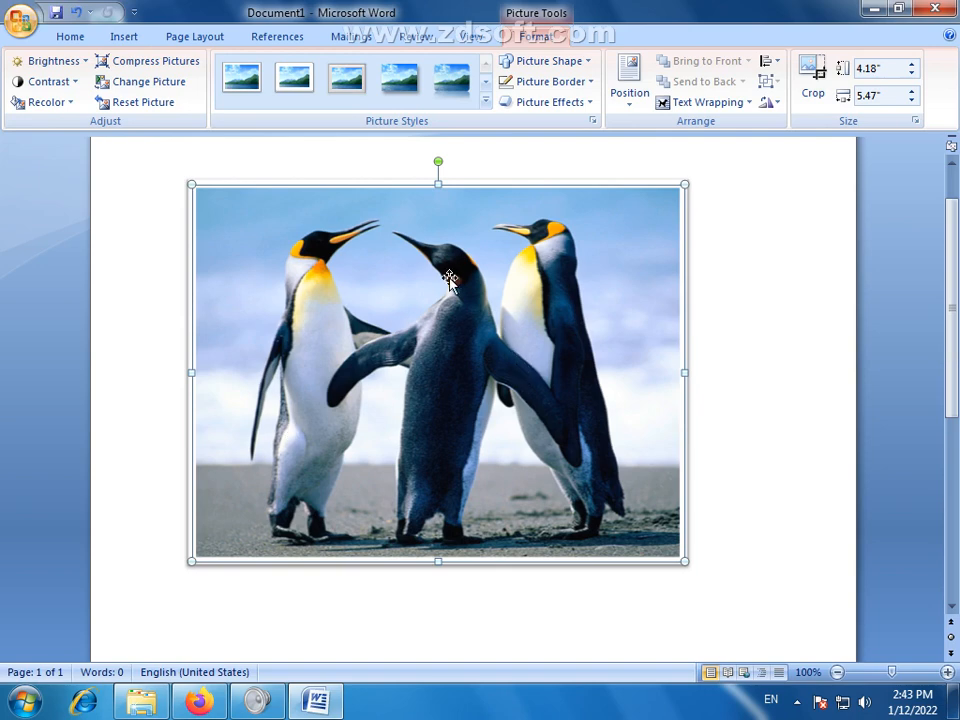
Replace the penguins picture with the Desert picture from the Sample Pictures folder.
left_click(153, 86)
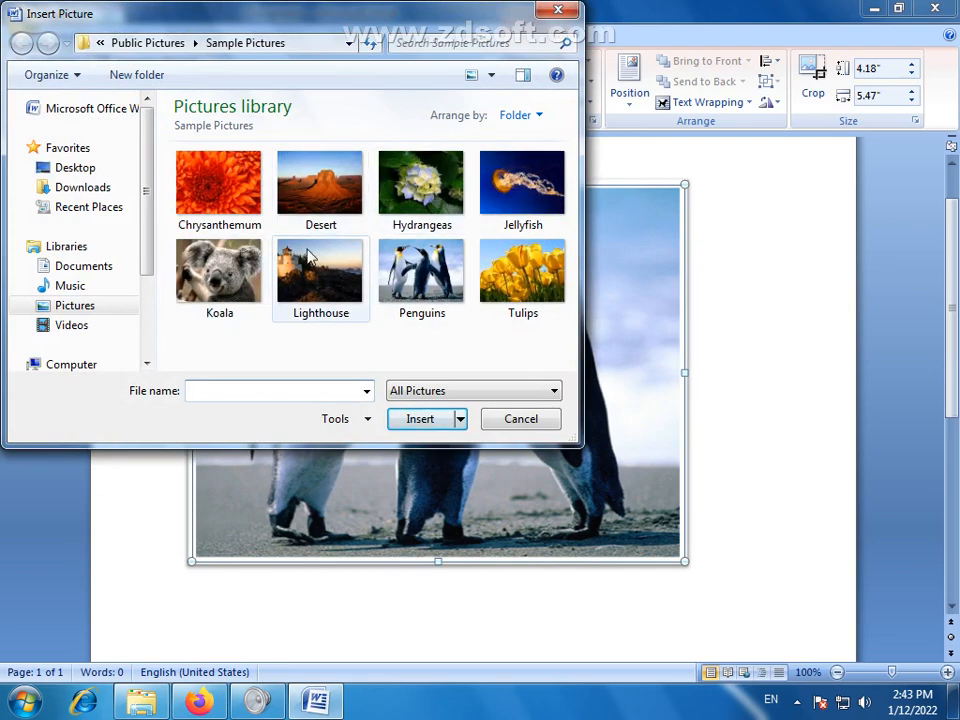
left_click(310, 262)
left_click(339, 214)
left_click(422, 420)
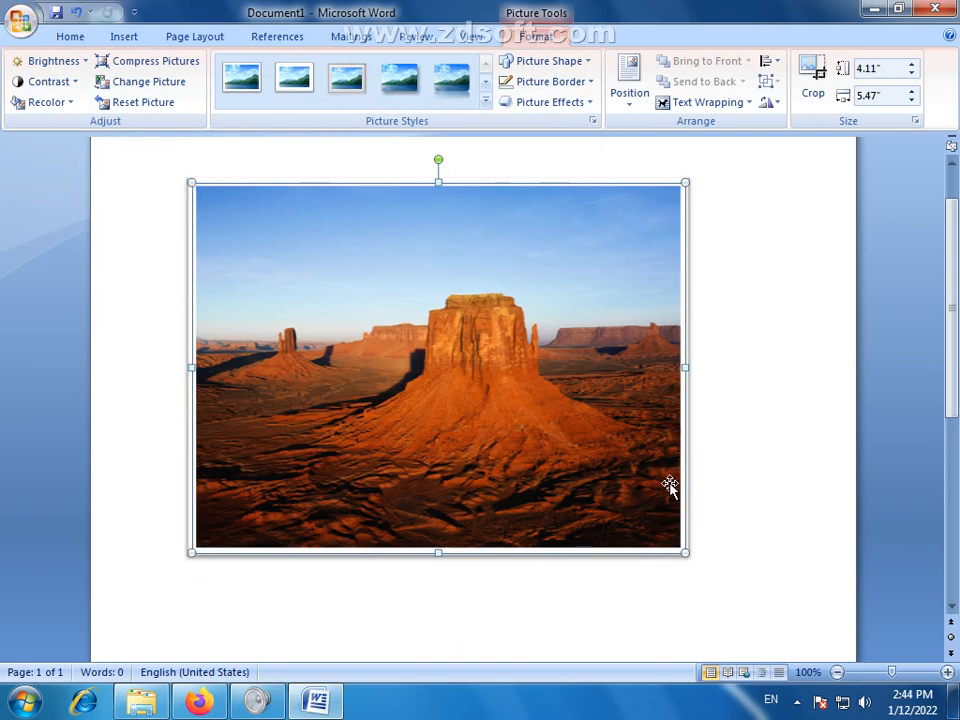
Reset the desert picture's formatting and size, and undo the reset.
left_click(155, 110)
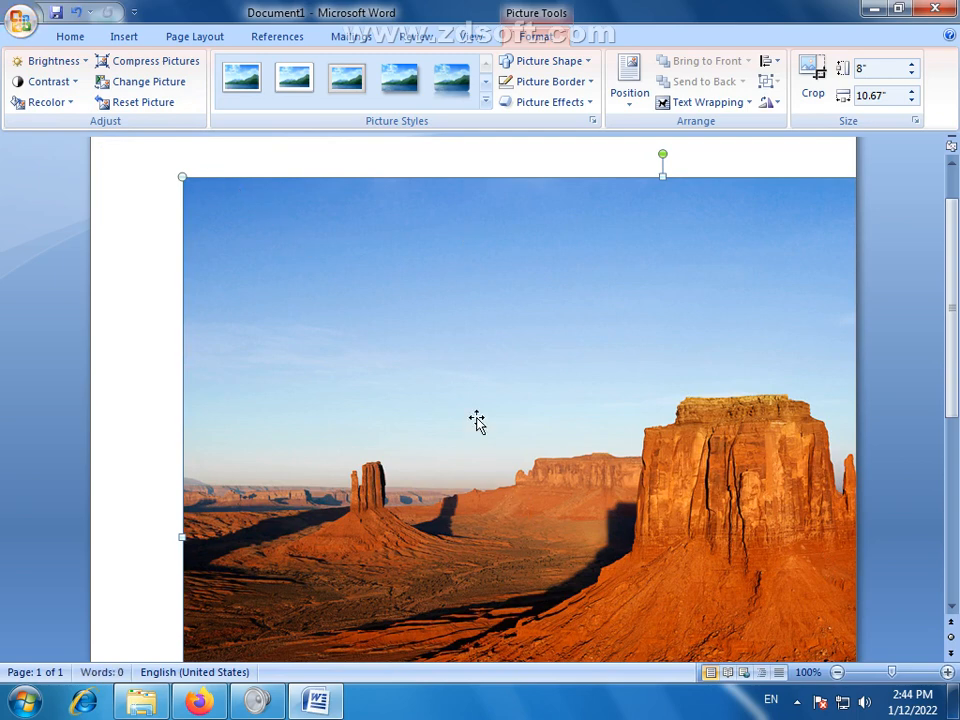
key("ctrl+z")
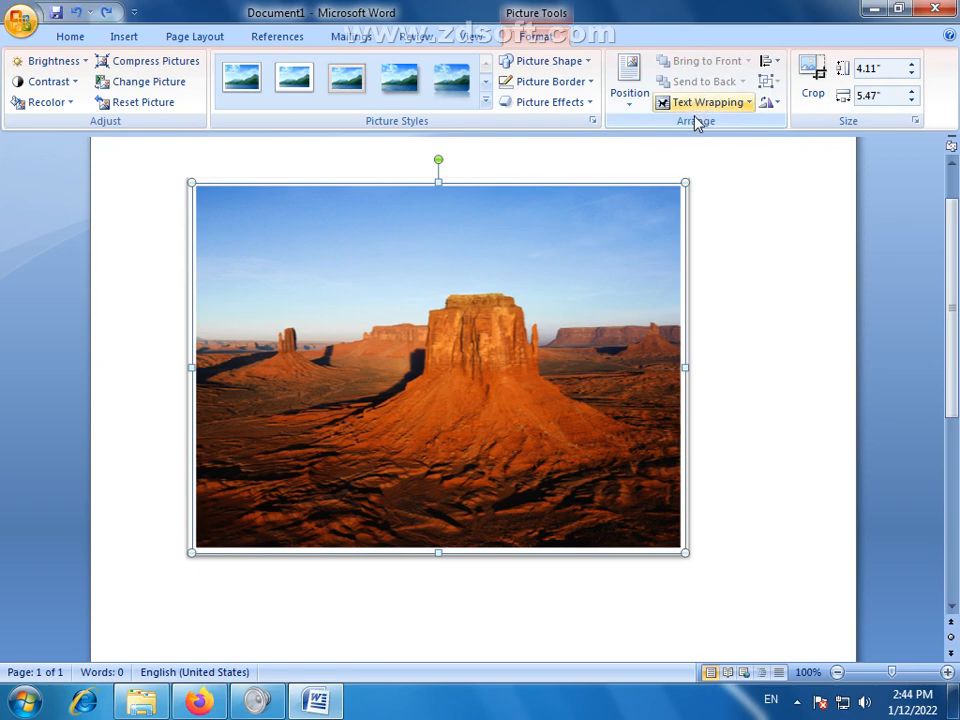
left_click(192, 38)
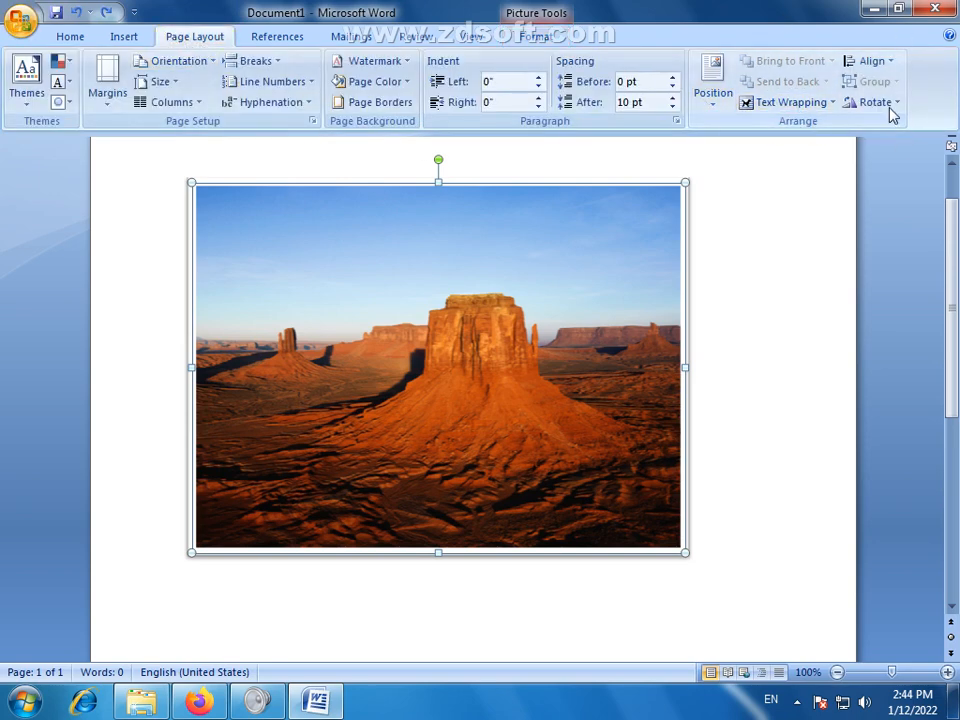
double_click(541, 239)
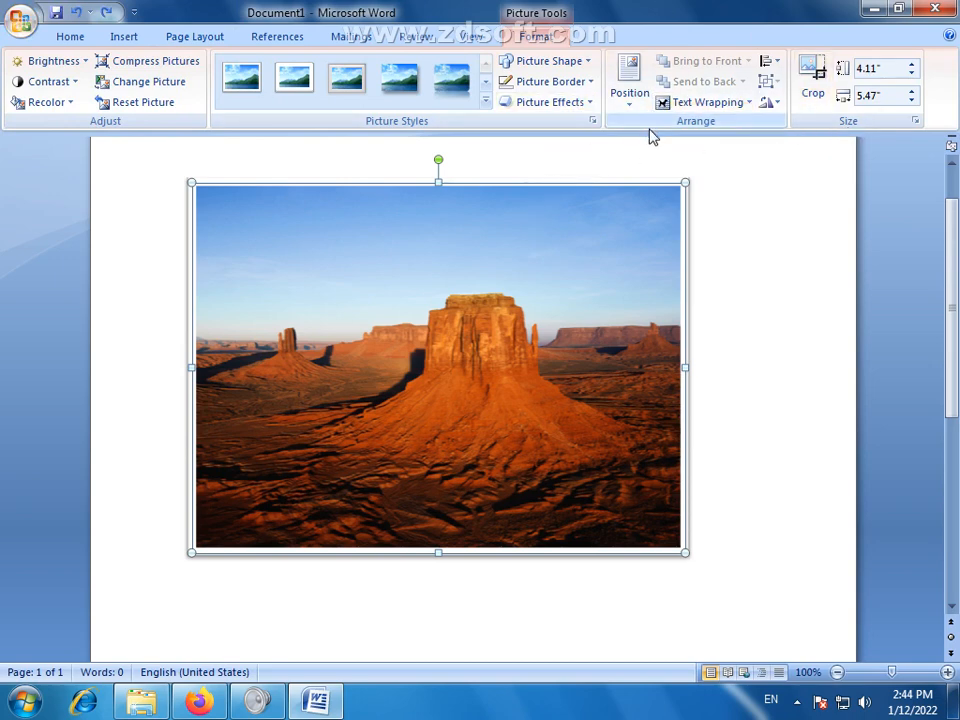
left_click(127, 39)
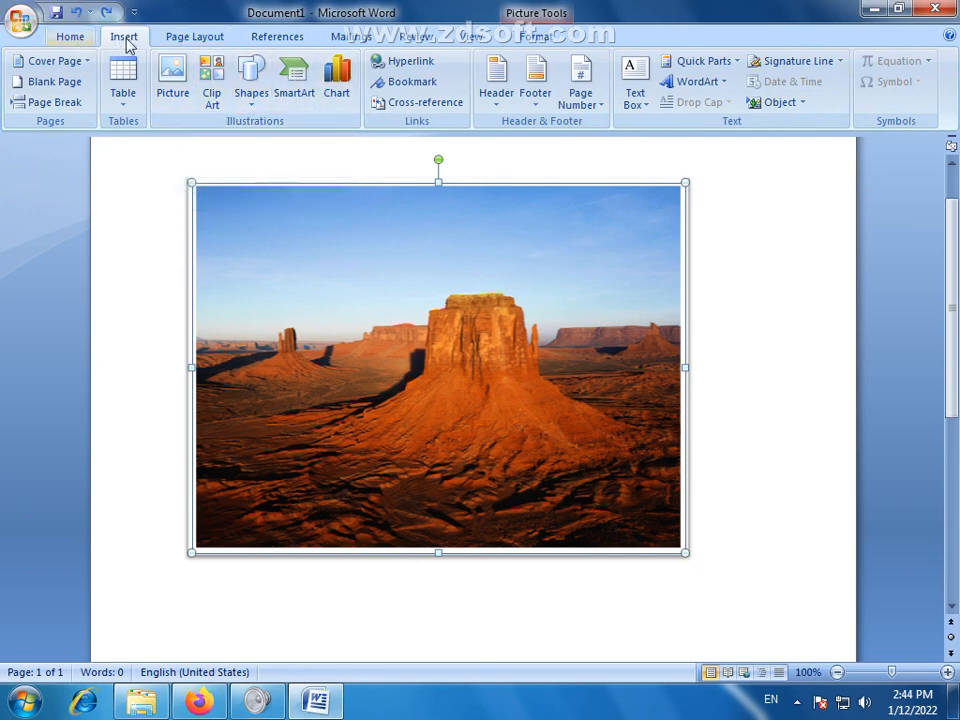
left_click(193, 40)
left_click(71, 37)
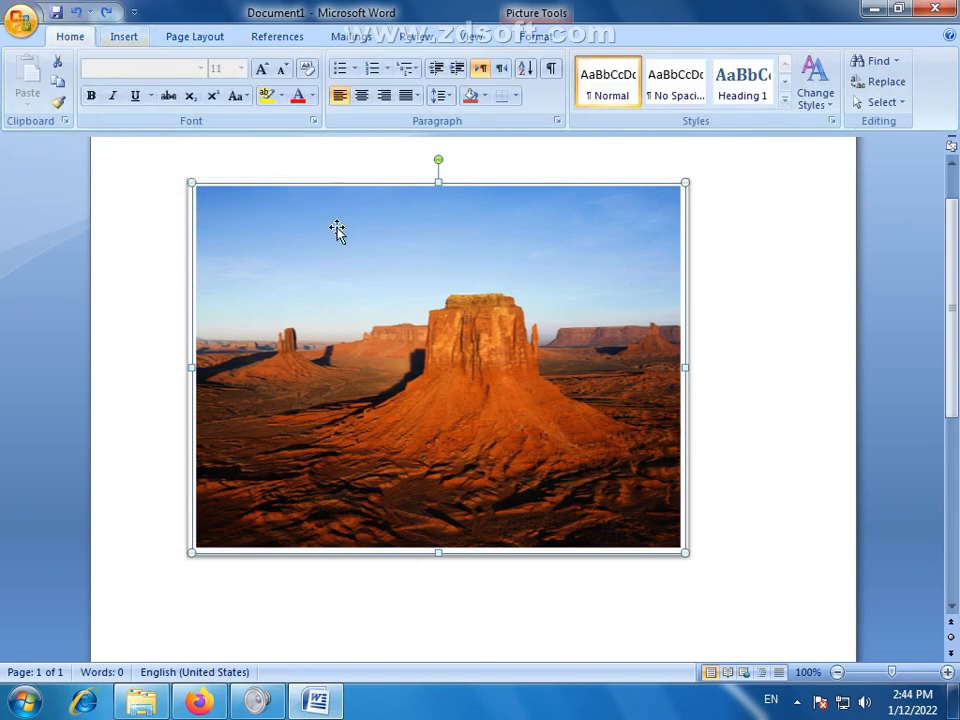
left_click(124, 38)
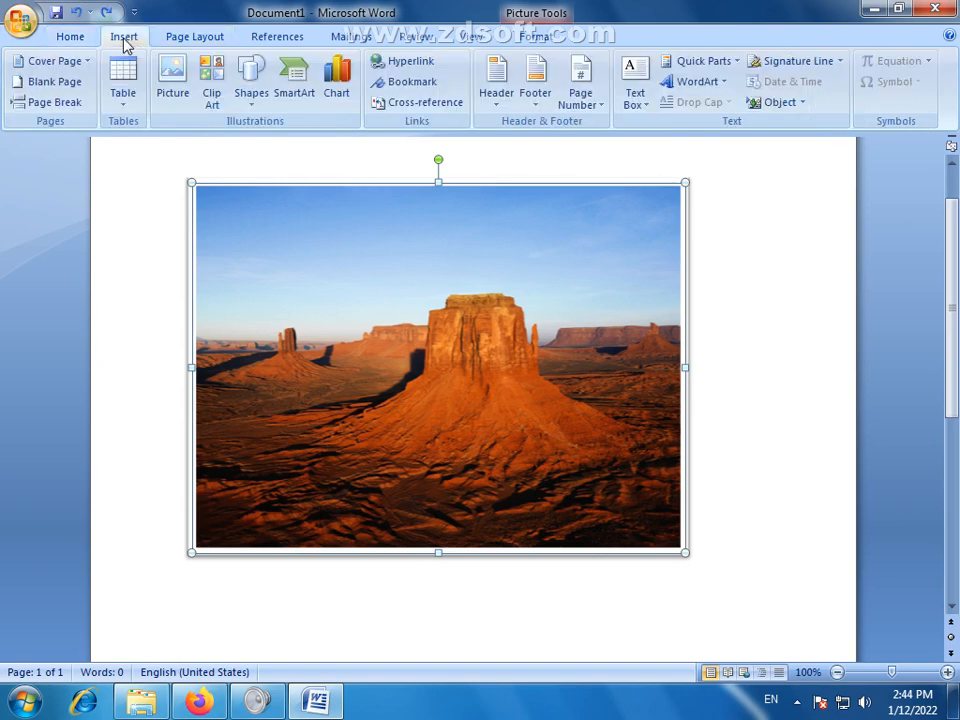
double_click(479, 297)
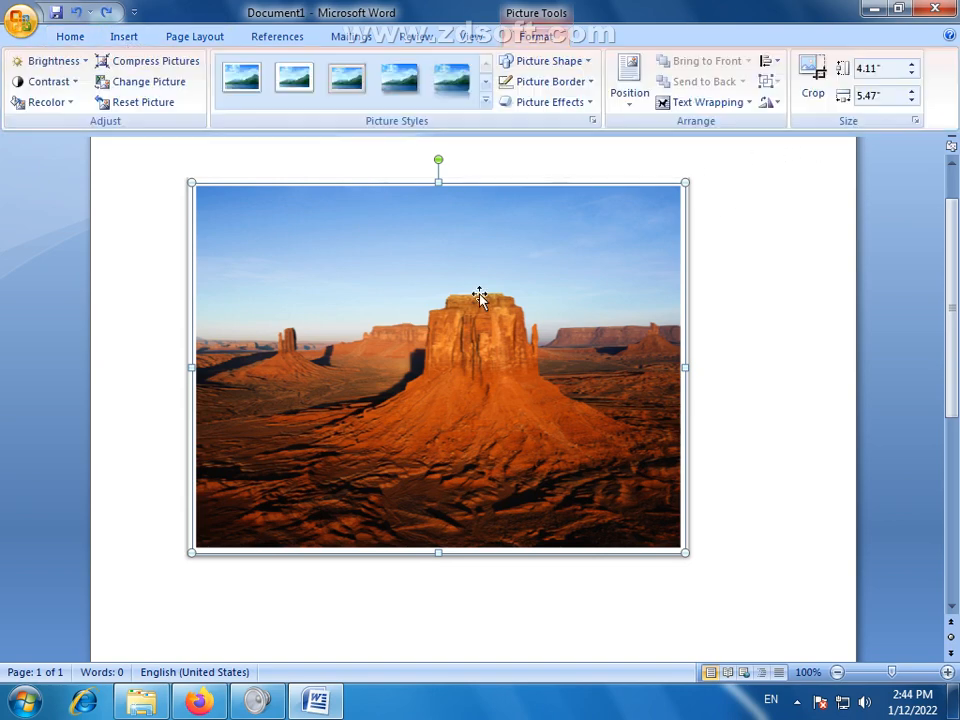
Scale the desert picture proportionally larger and smaller, finishing at about 4.69" high and 6.25" wide.
left_click(815, 75)
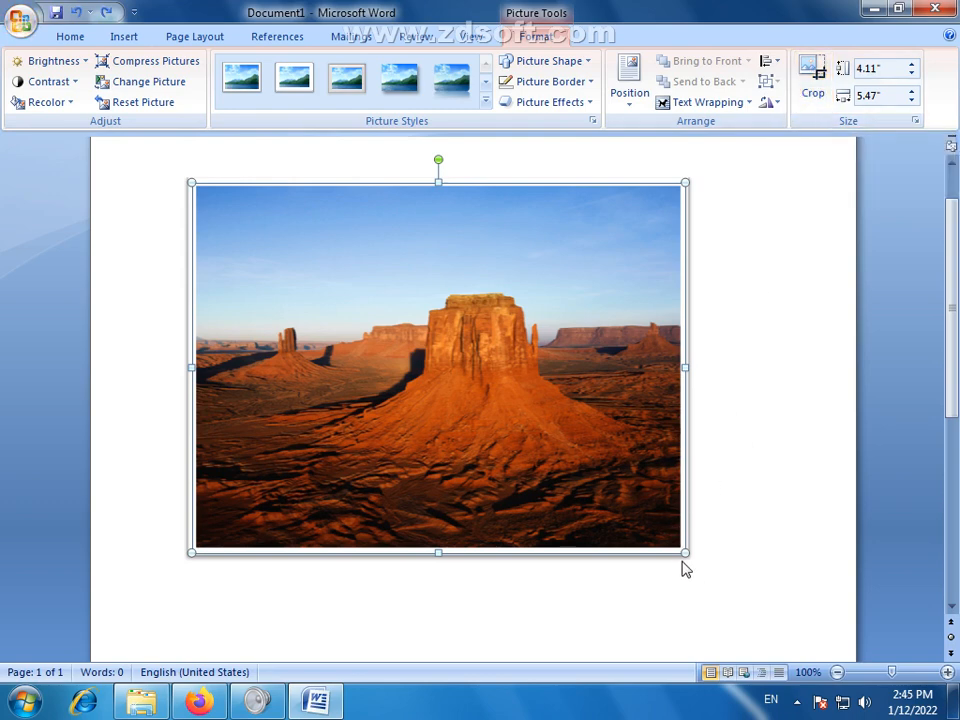
left_click_drag(682, 553, 774, 598)
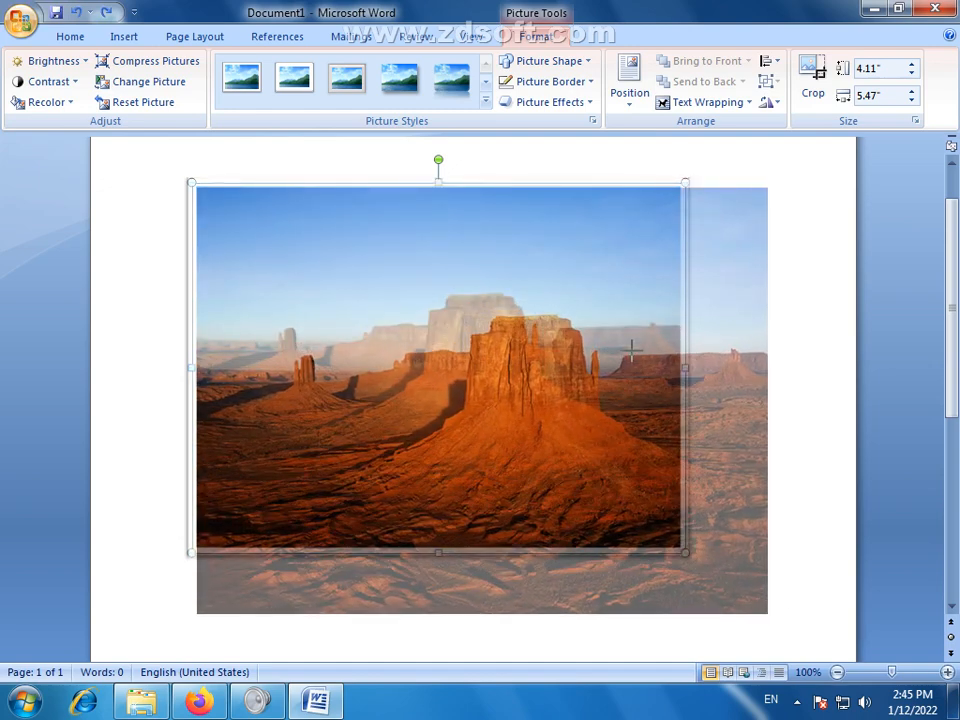
left_click_drag(951, 282, 952, 297)
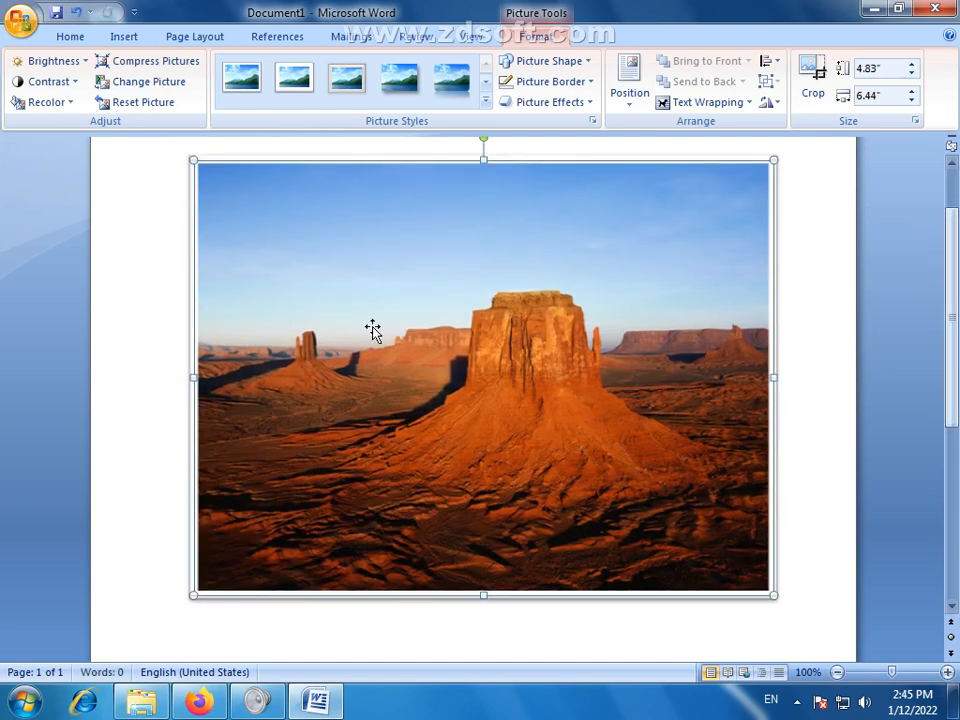
left_click(830, 256)
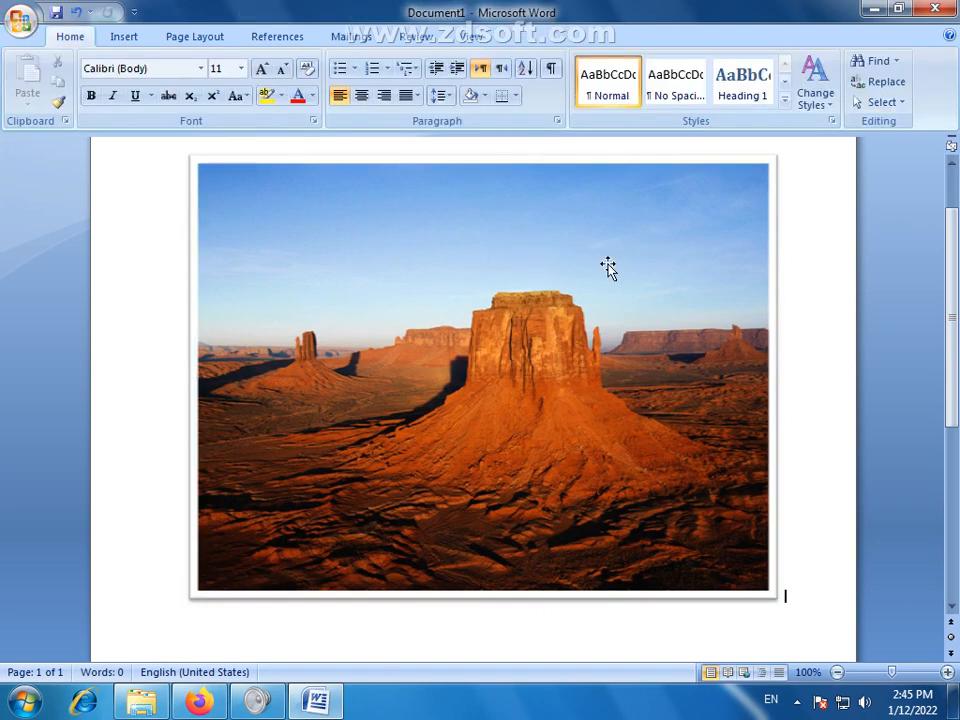
double_click(457, 330)
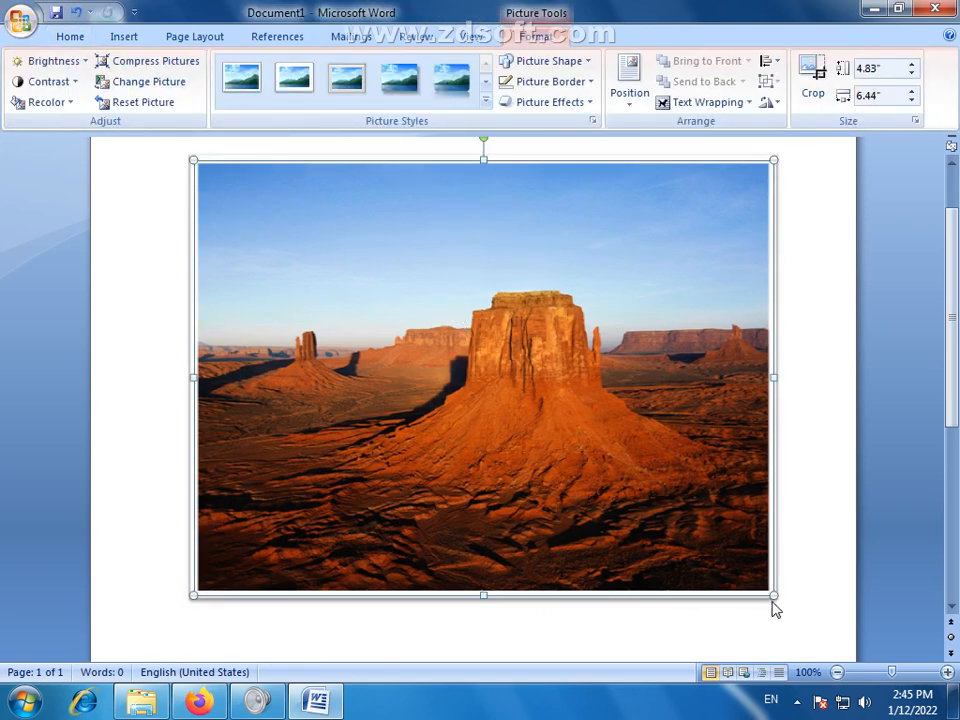
left_click_drag(775, 597, 538, 422)
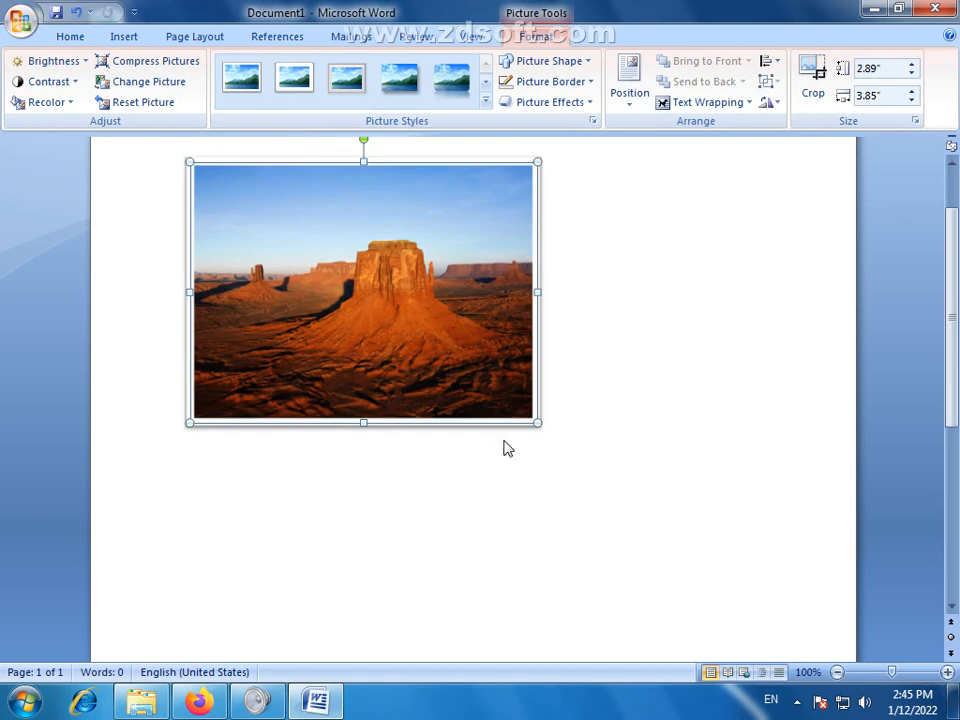
left_click_drag(537, 423, 705, 298)
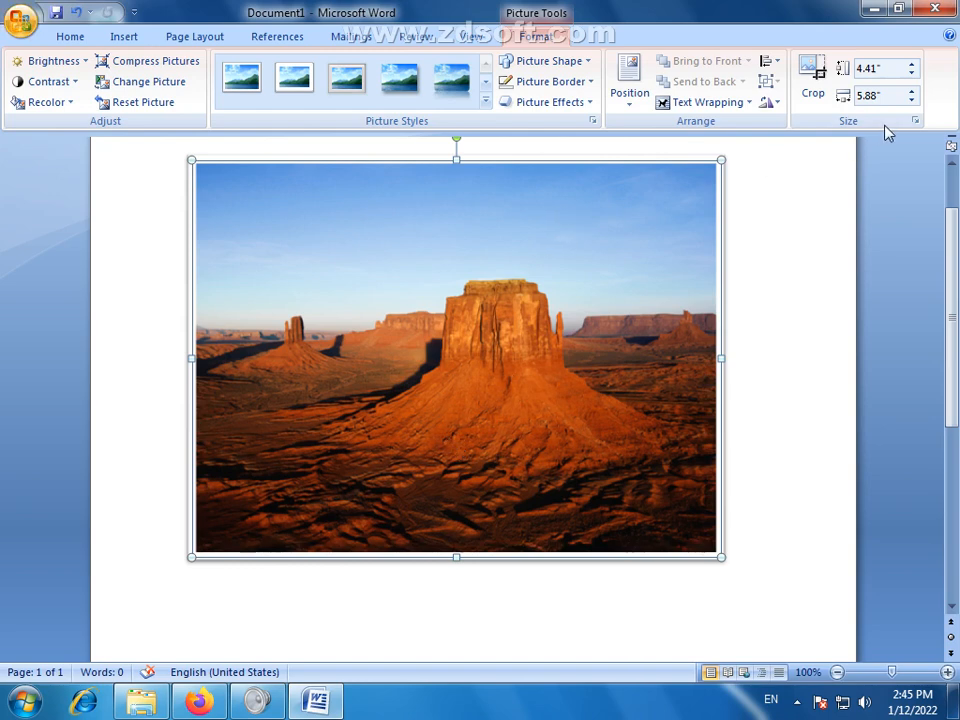
left_click_drag(722, 558, 658, 452)
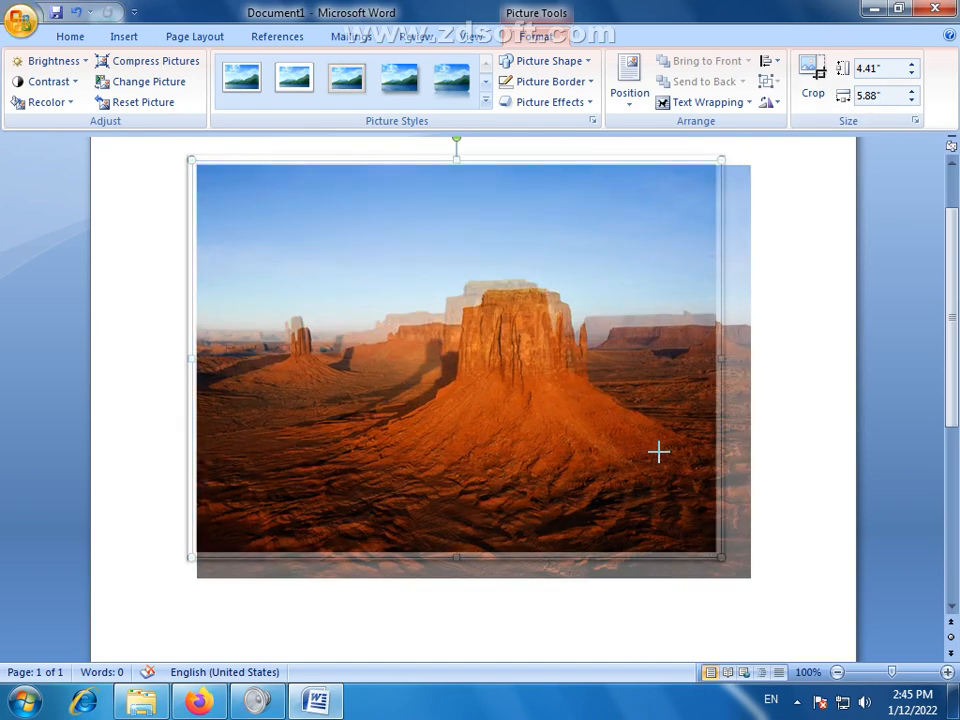
left_click_drag(500, 313, 500, 315)
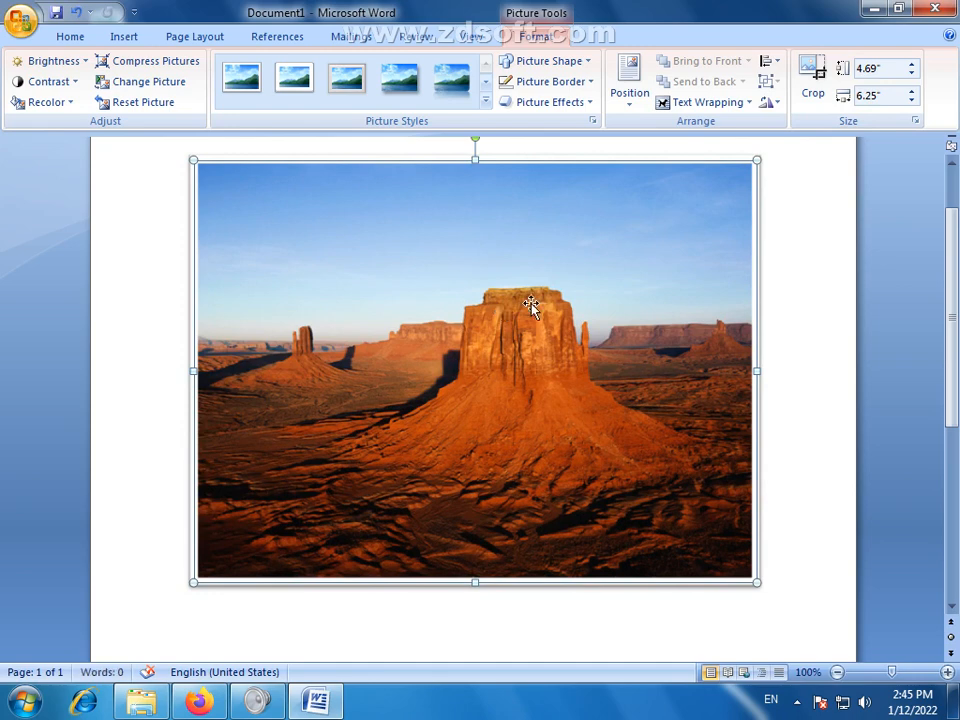
Crop the desert picture's right edge to a width of about 5.03", and its left edge to about 3.01".
left_click(810, 75)
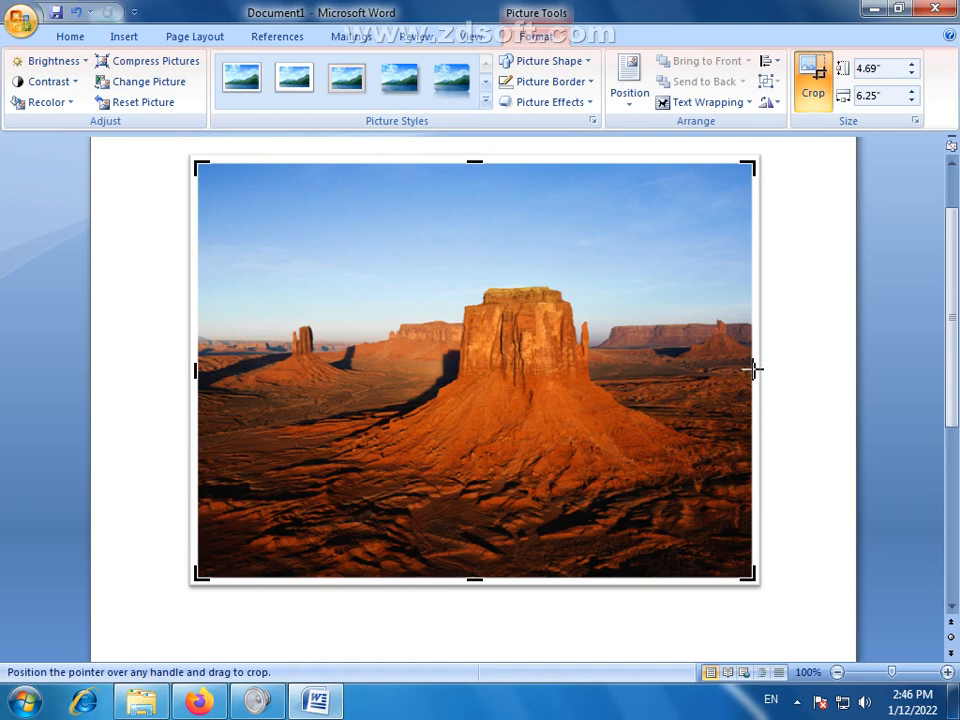
left_click_drag(755, 369, 646, 376)
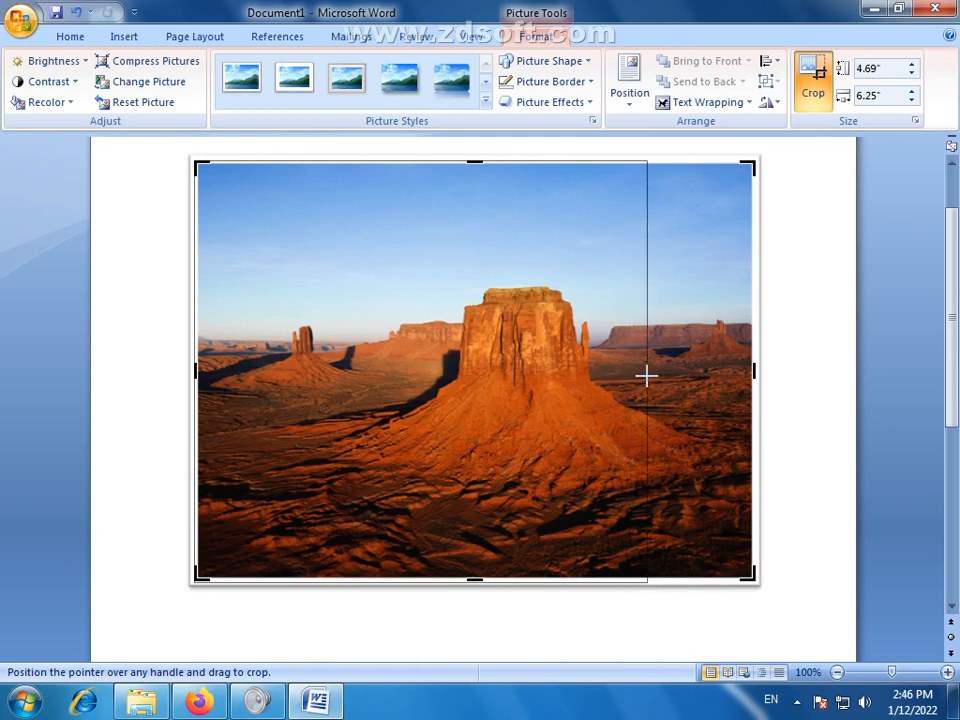
left_click_drag(694, 508, 690, 510)
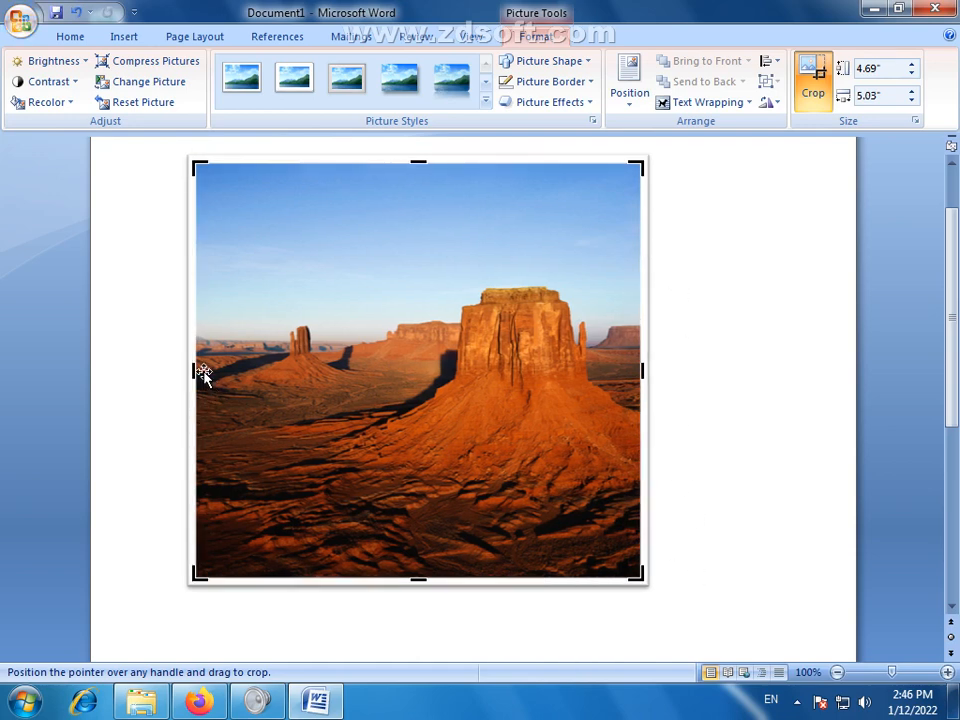
left_click_drag(193, 370, 371, 388)
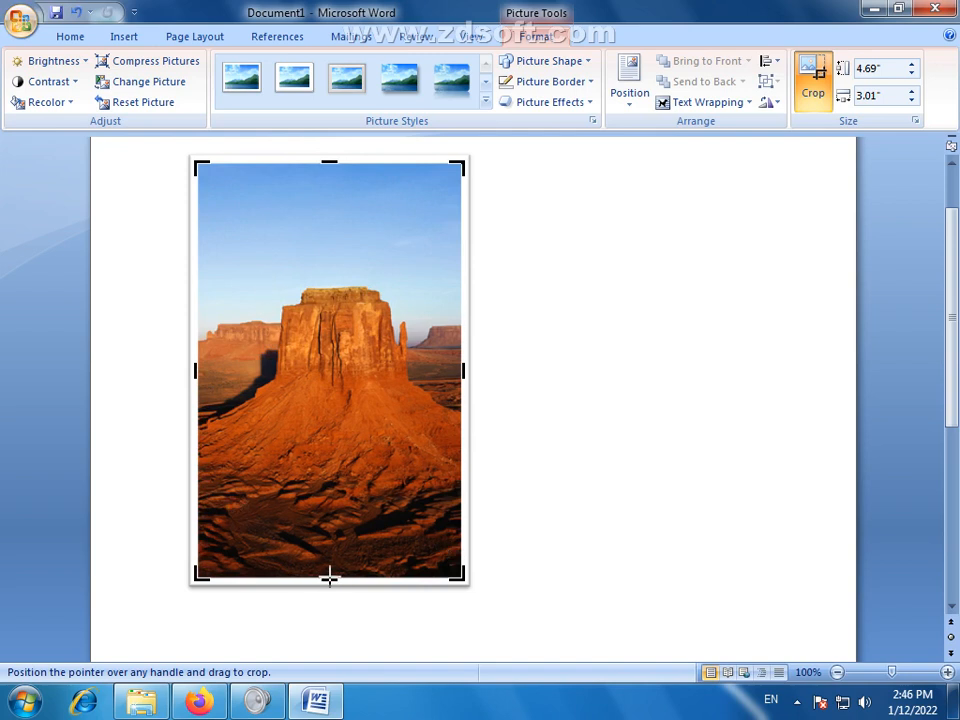
Crop the desert picture's bottom and top edges to a height of about 2.92" and finish cropping.
left_click_drag(329, 578, 378, 257)
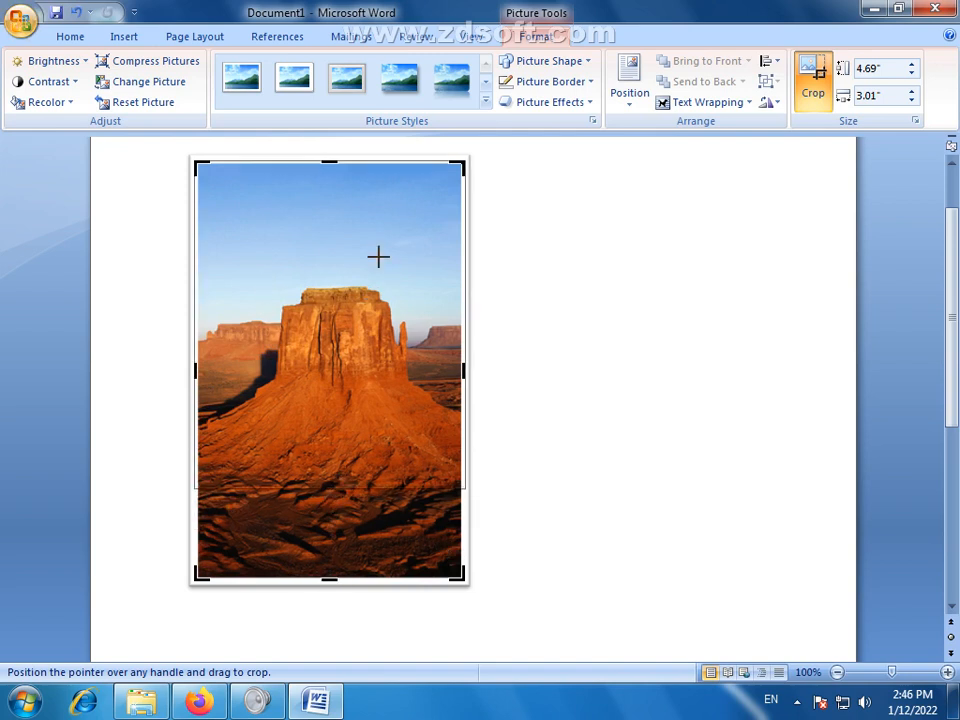
left_click_drag(330, 161, 328, 224)
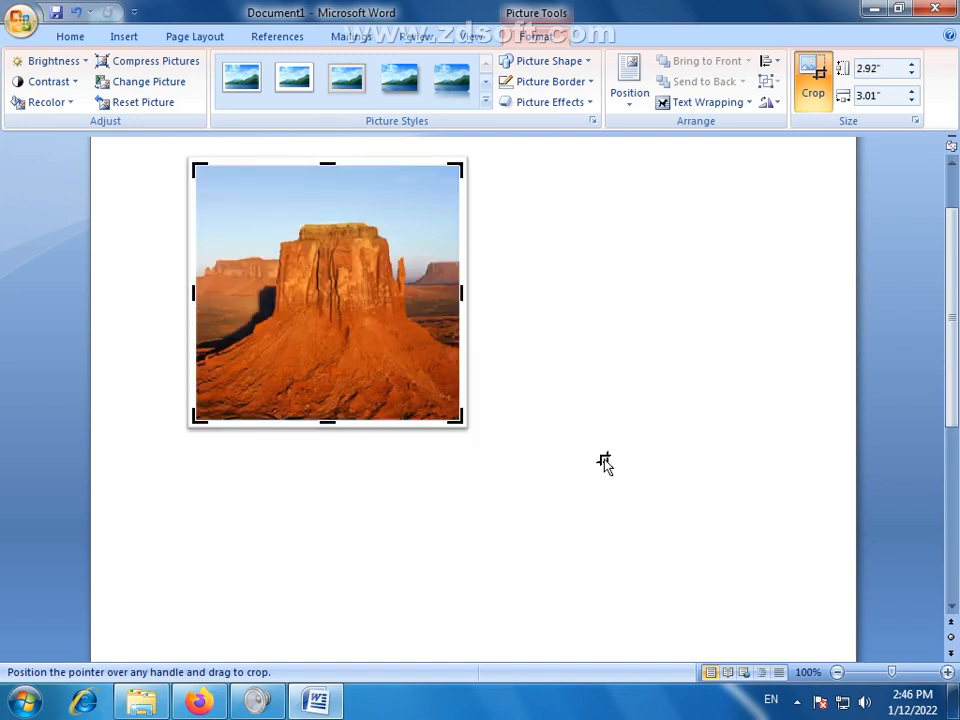
double_click(675, 307)
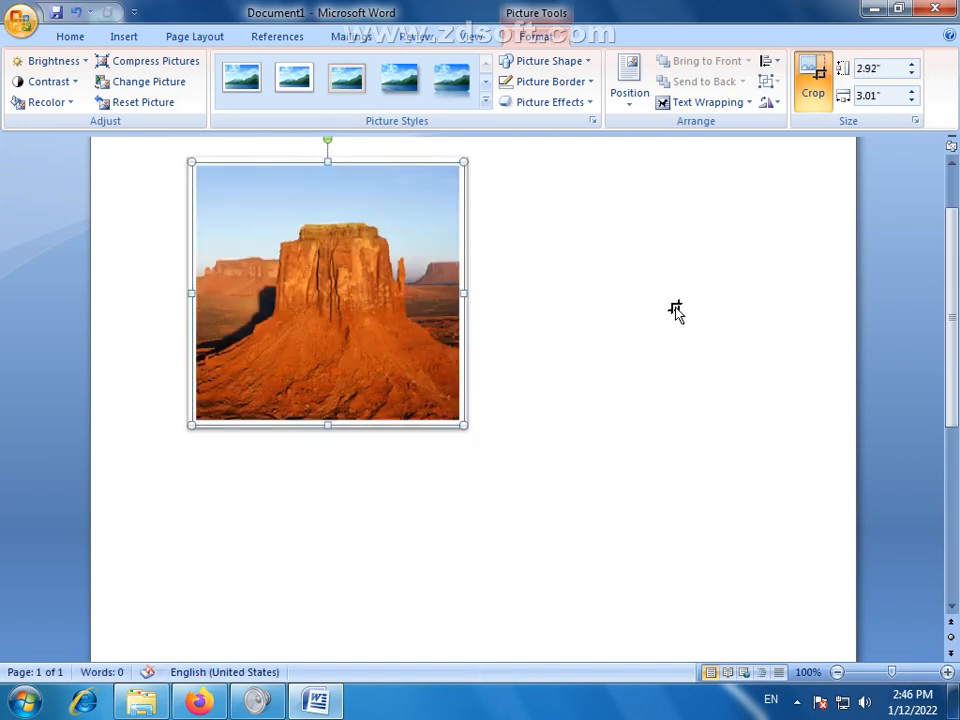
left_click(611, 302)
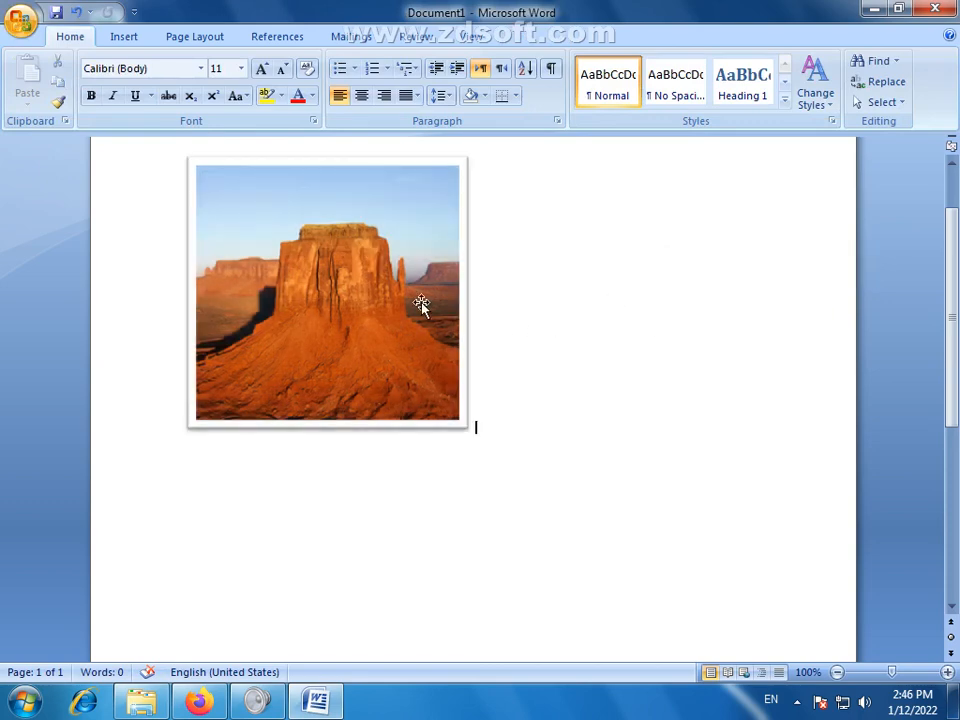
Scale the desert picture proportionally up to about 5.3" by 5.47", and back down to about 2.58" by 2.67".
left_click(422, 306)
left_click_drag(464, 425, 731, 405)
left_click(731, 405)
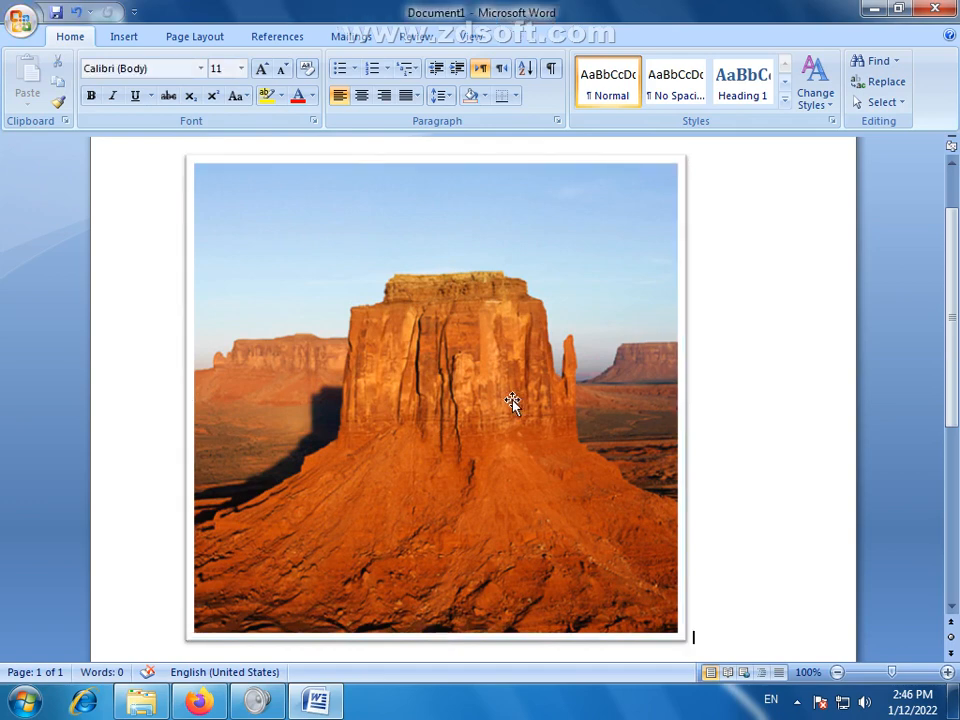
left_click(549, 281)
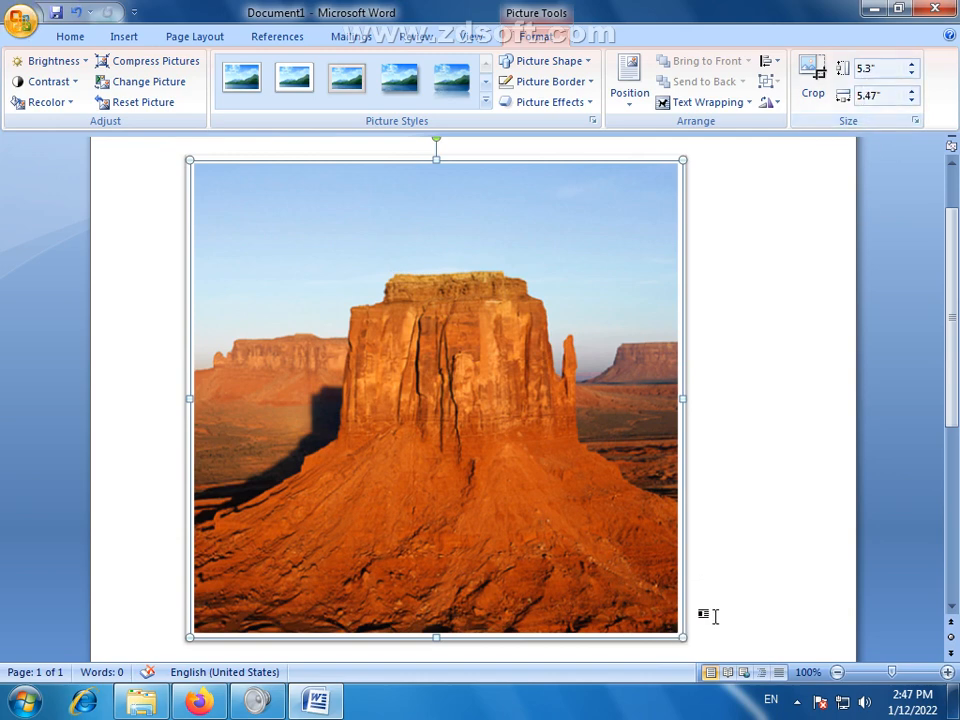
left_click_drag(682, 636, 430, 362)
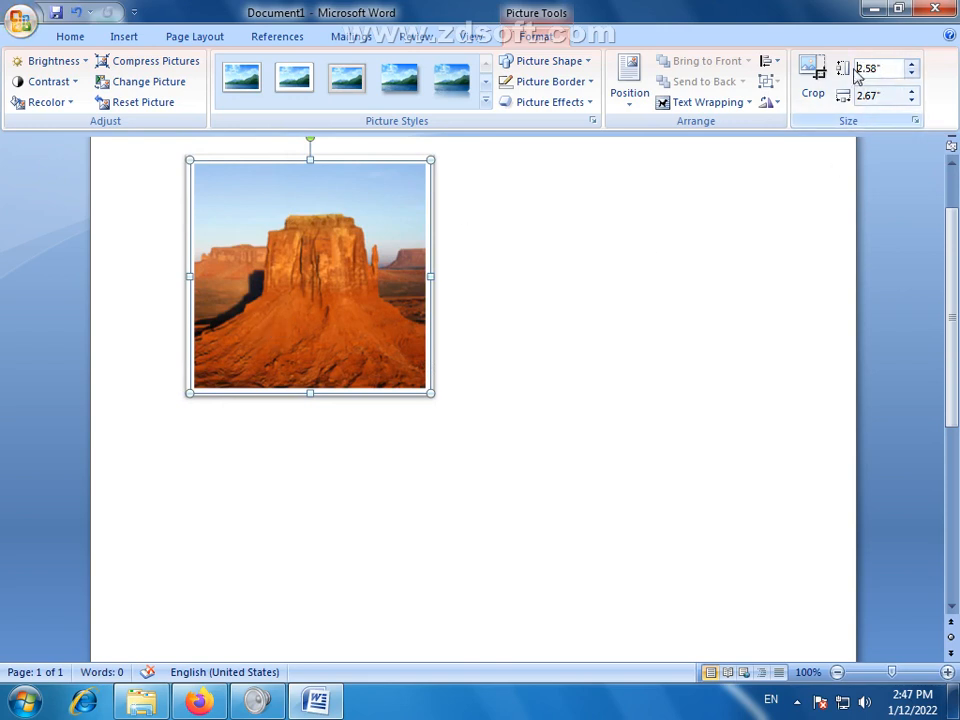
Set the desert picture's height to 5.58" and stretch its right edge to a width of about 6.54".
type("5")
left_click(864, 95)
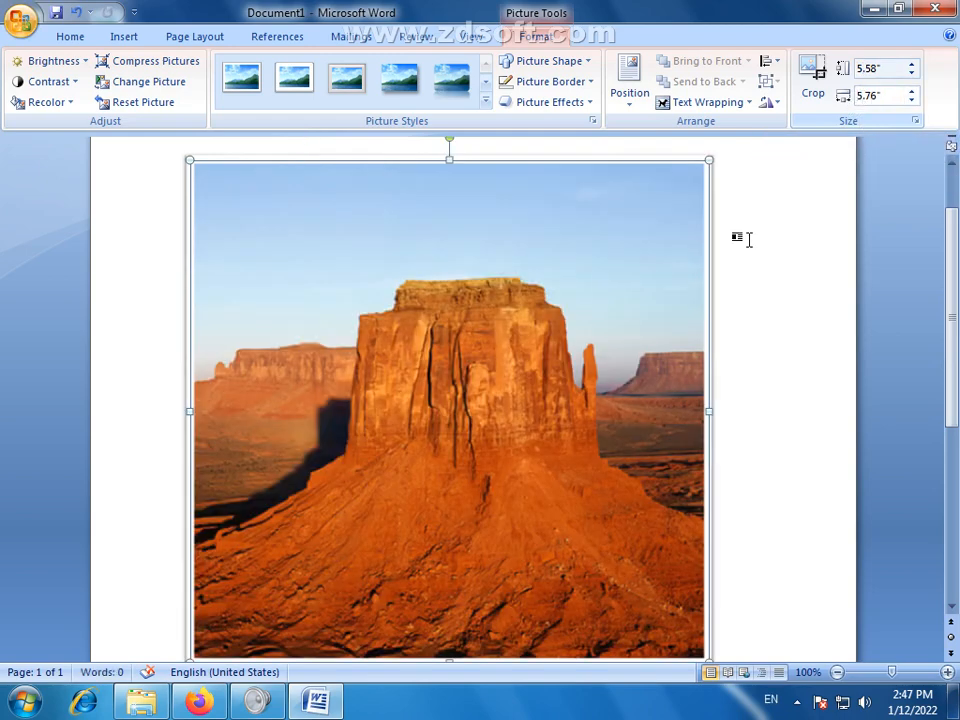
scroll(690, 388, "down", 1)
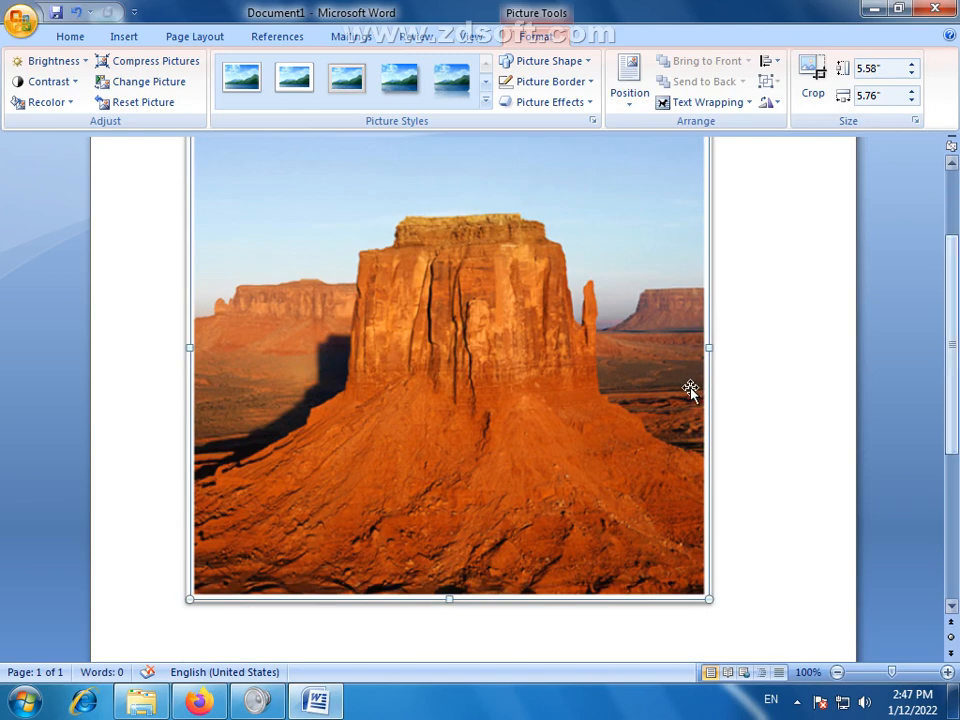
left_click_drag(724, 347, 949, 366)
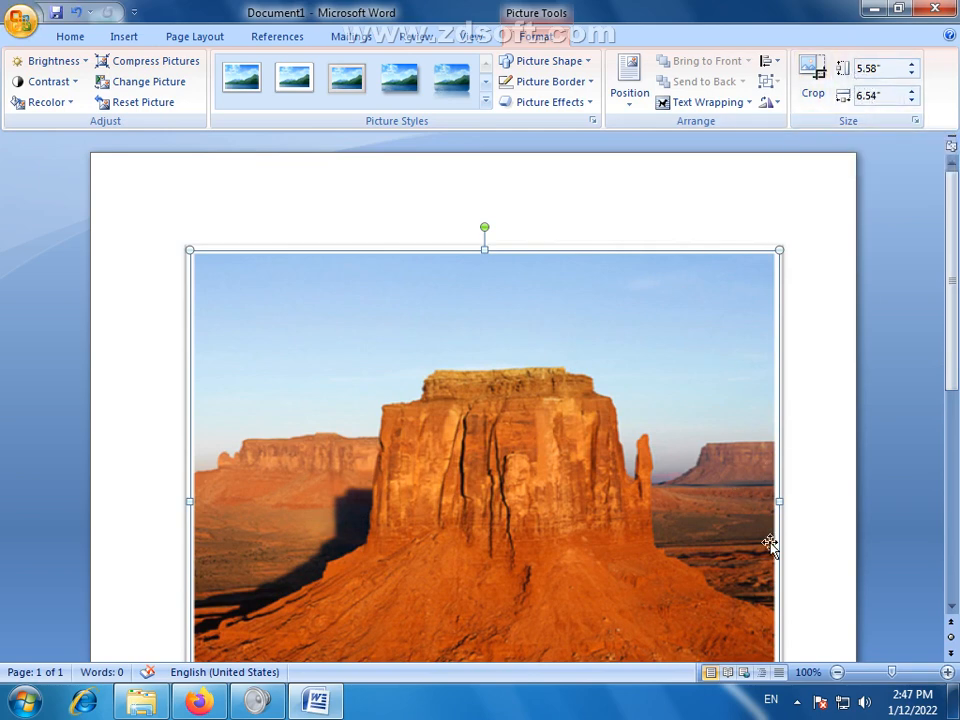
scroll(461, 368, "down", 3)
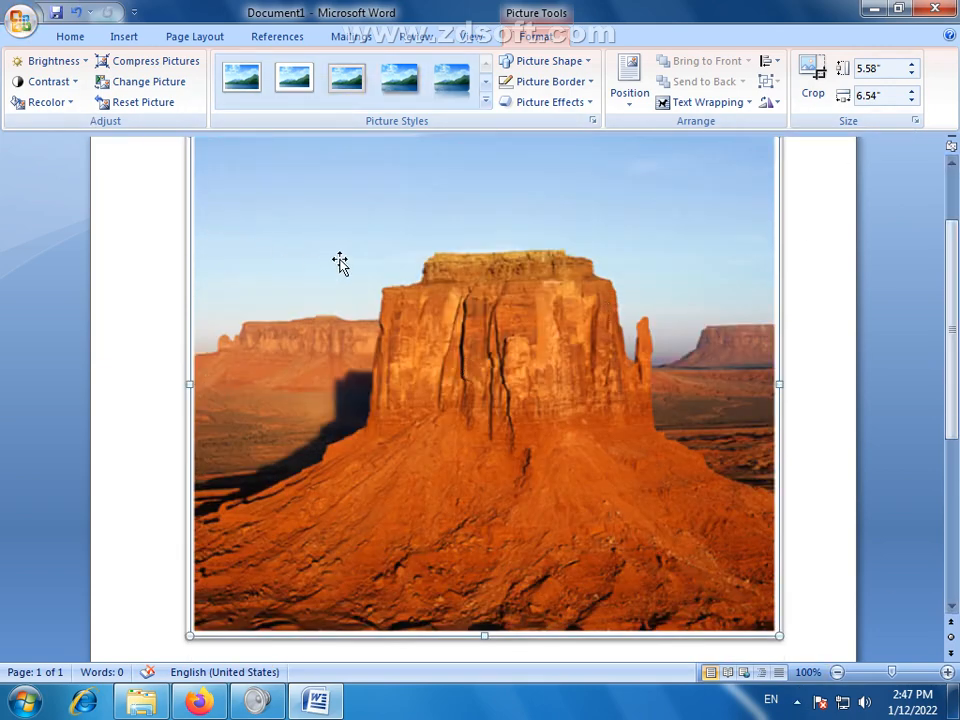
scroll(958, 283, "up", 2)
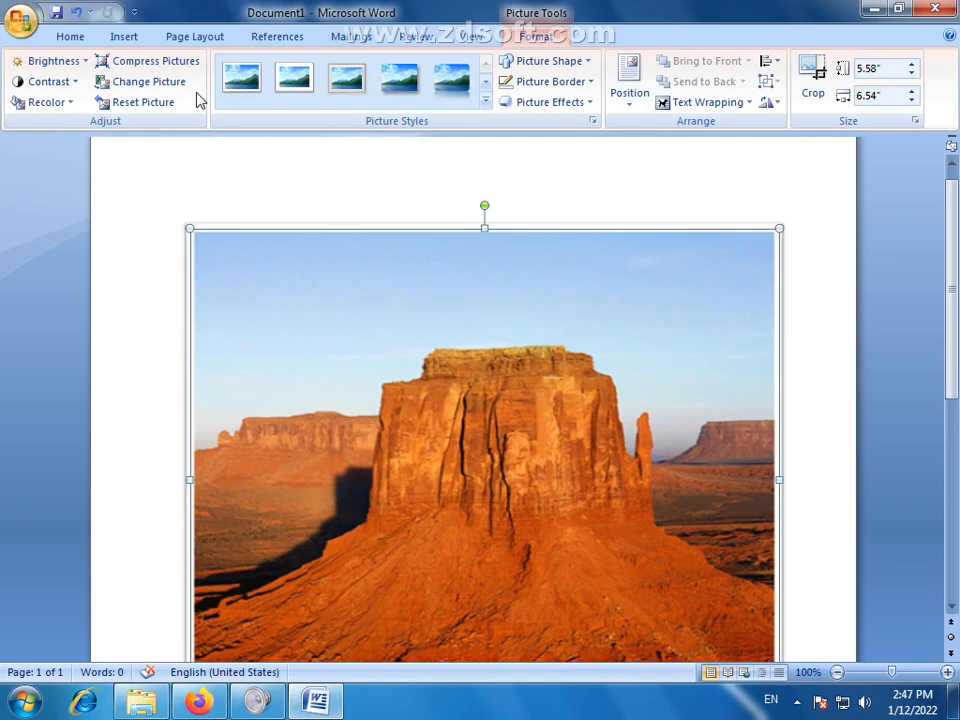
left_click(122, 40)
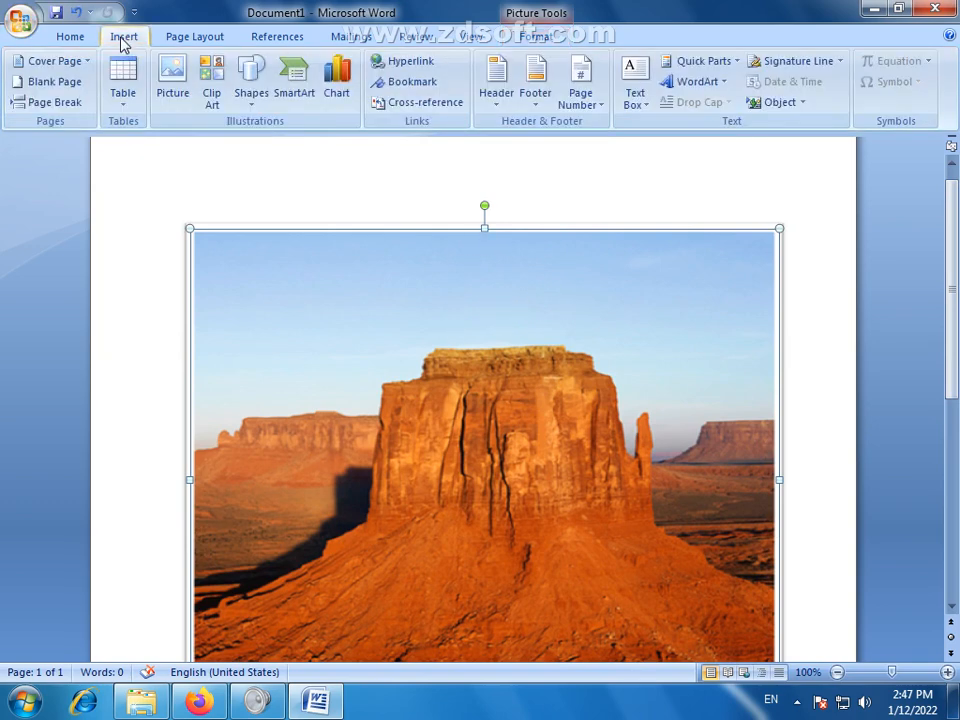
left_click(253, 112)
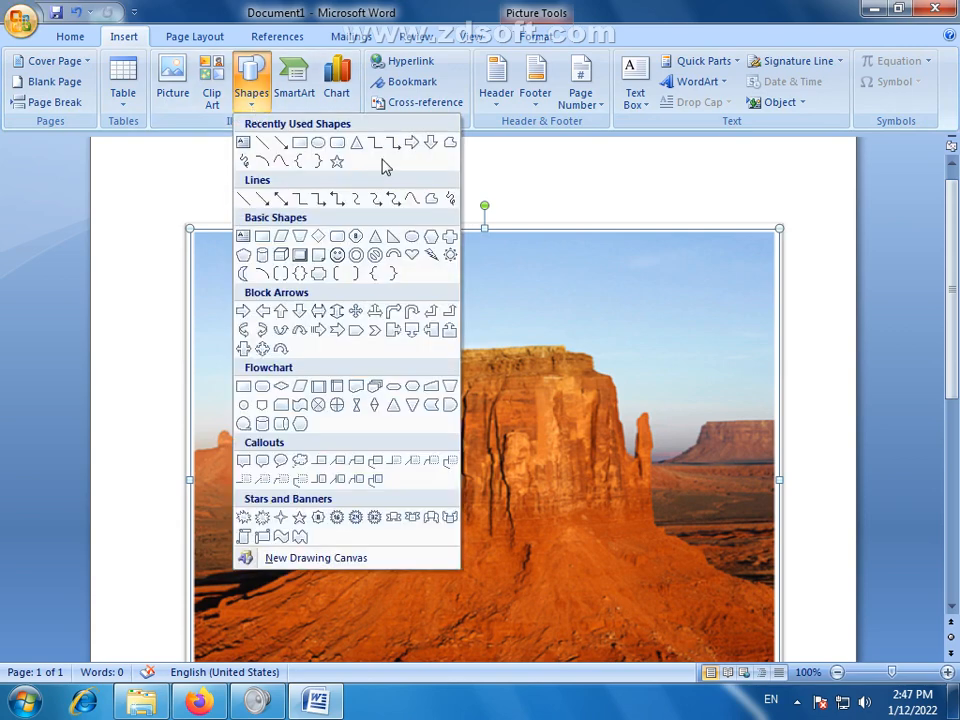
left_click(590, 430)
Scale the desert picture down from its bottom-right corner to roughly 70% of its width and deselect it.
scroll(950, 340, "down", 1)
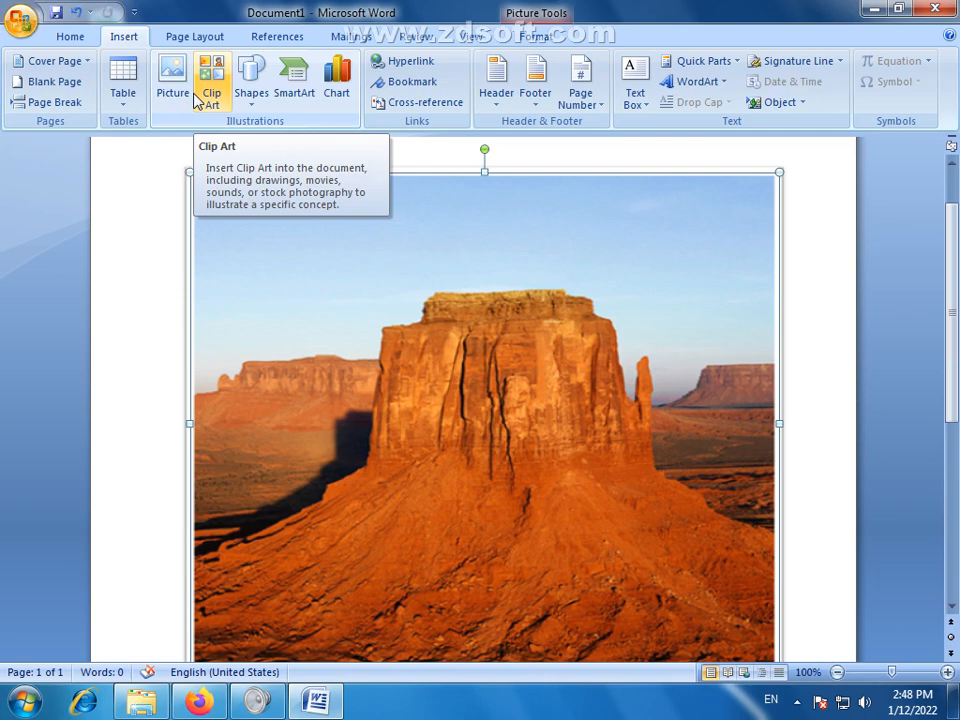
mouse_move(957, 333)
left_mouse_down()
mouse_move(957, 359)
mouse_move(957, 346)
left_mouse_up()
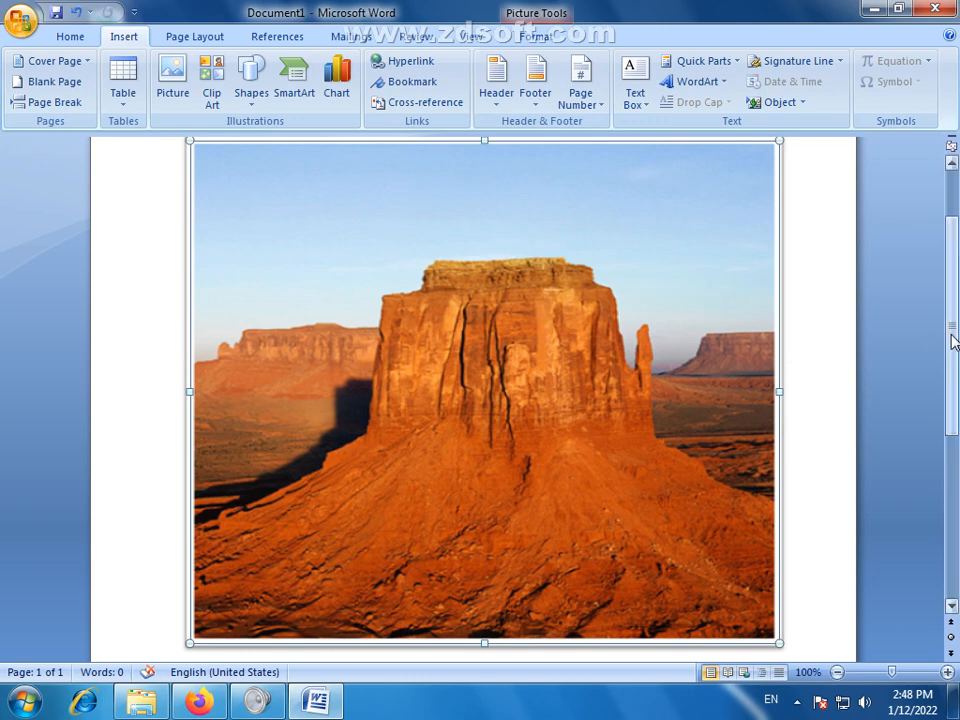
left_click_drag(951, 332, 955, 334)
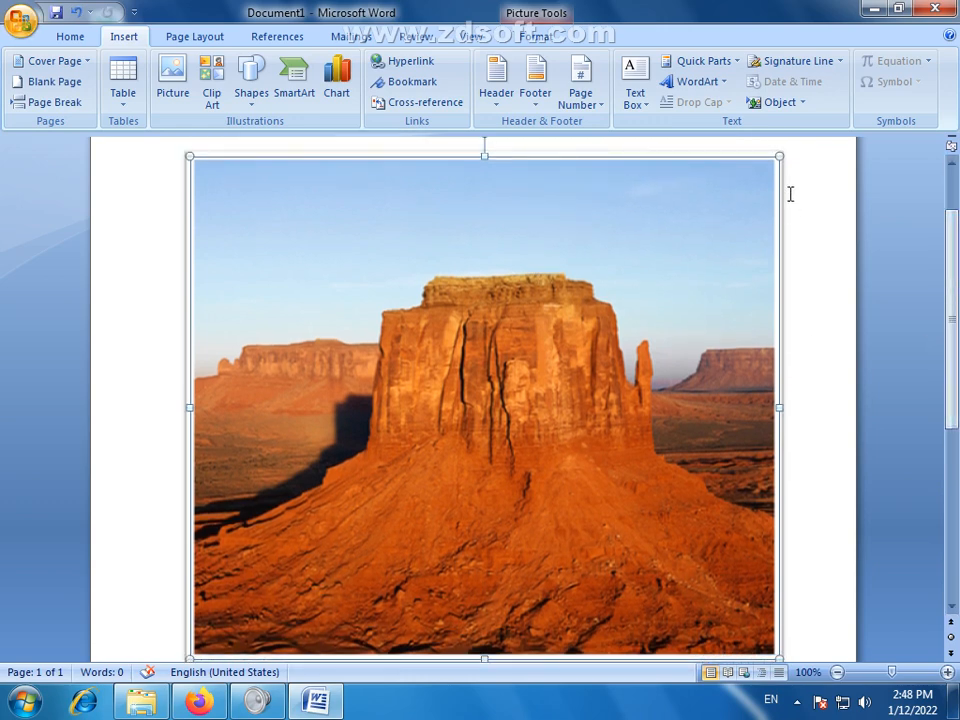
scroll(850, 520, "down", 1)
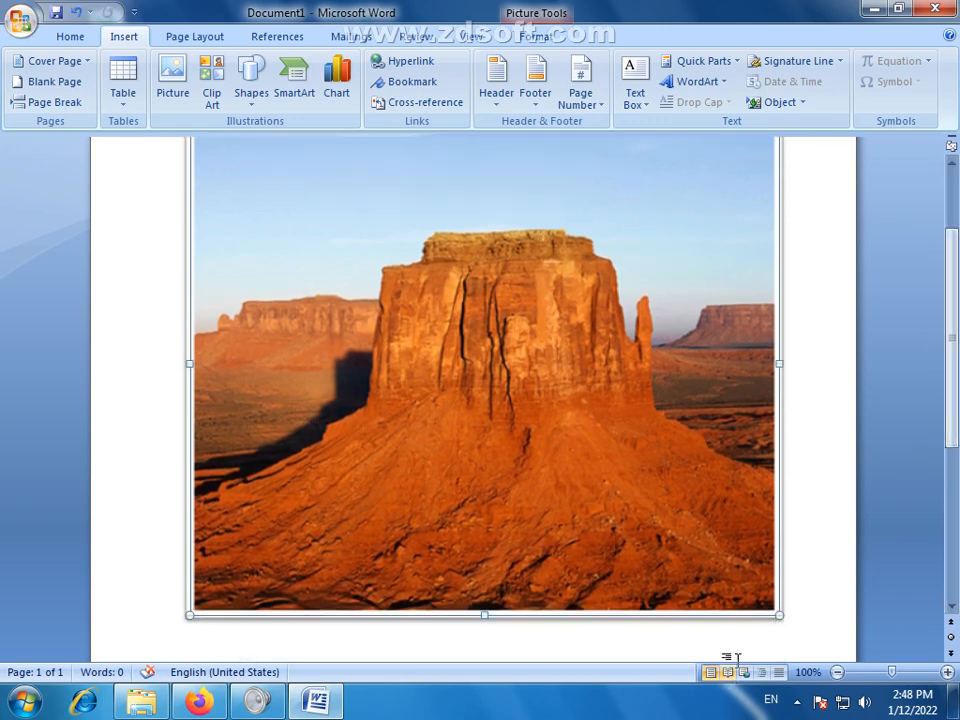
left_click_drag(781, 617, 616, 473)
scroll(955, 370, "up", 3)
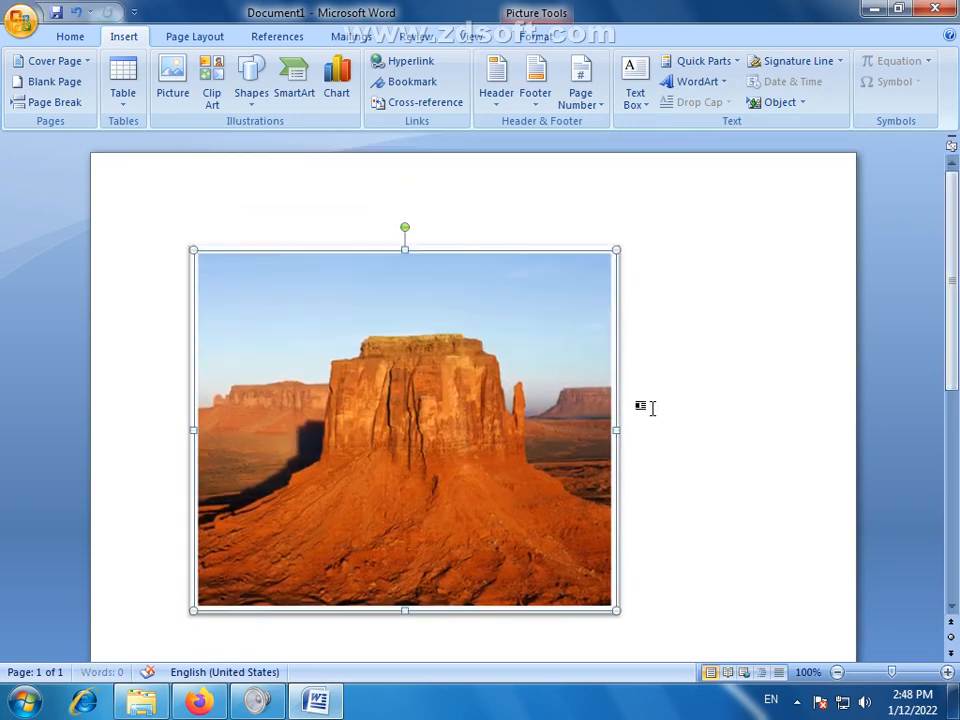
left_click(684, 376)
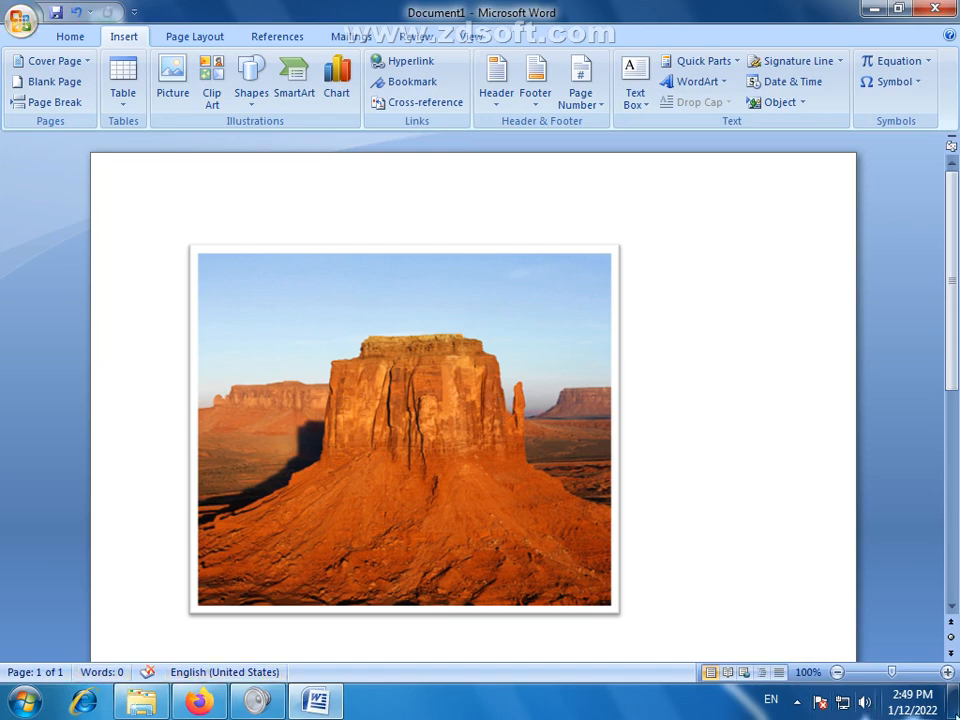
Go to the desktop and start Adobe Photoshop, declining both the product registration and the update check.
left_click(315, 700)
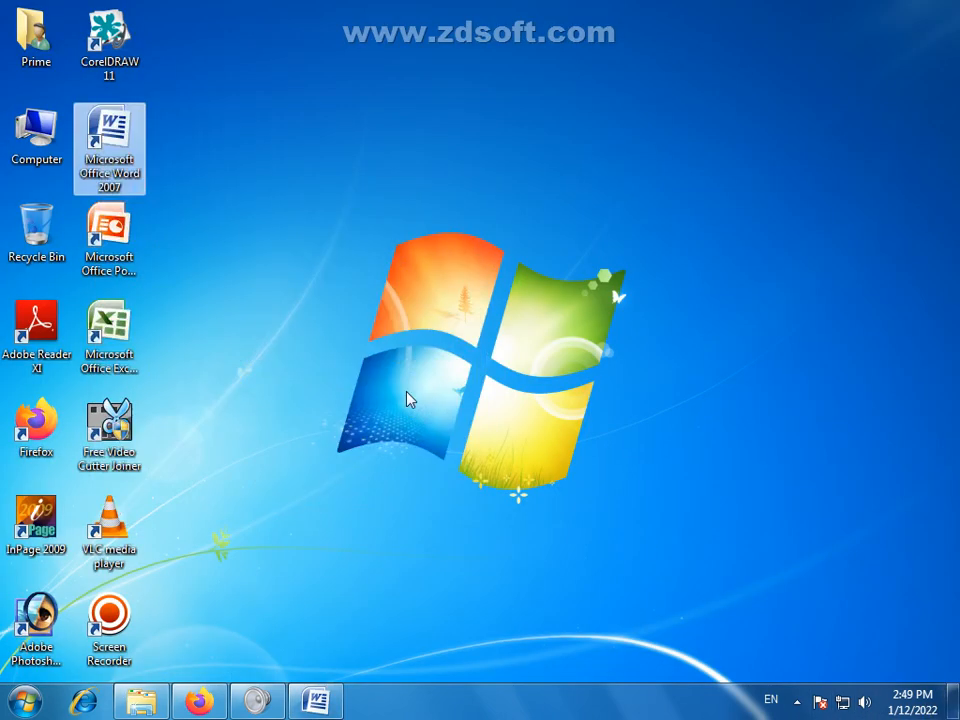
double_click(45, 612)
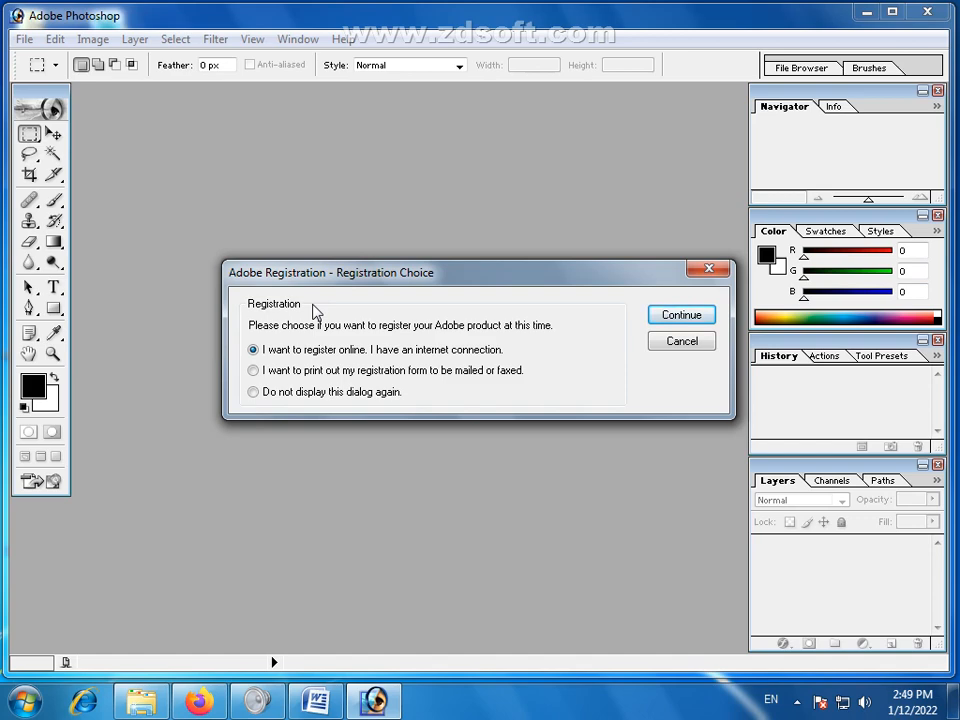
left_click(703, 342)
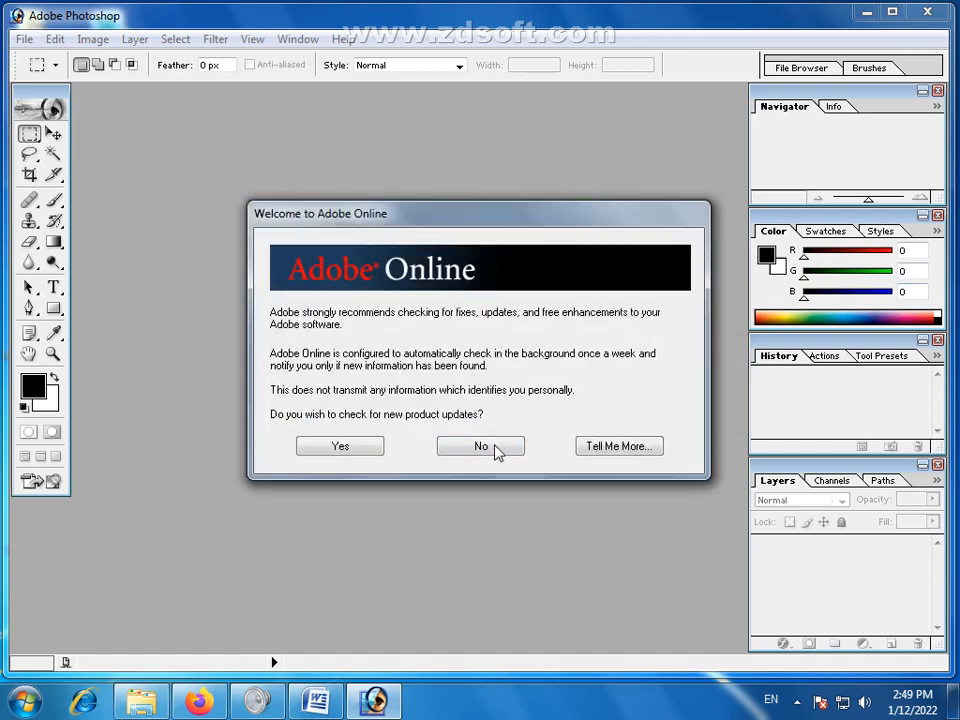
left_click(496, 450)
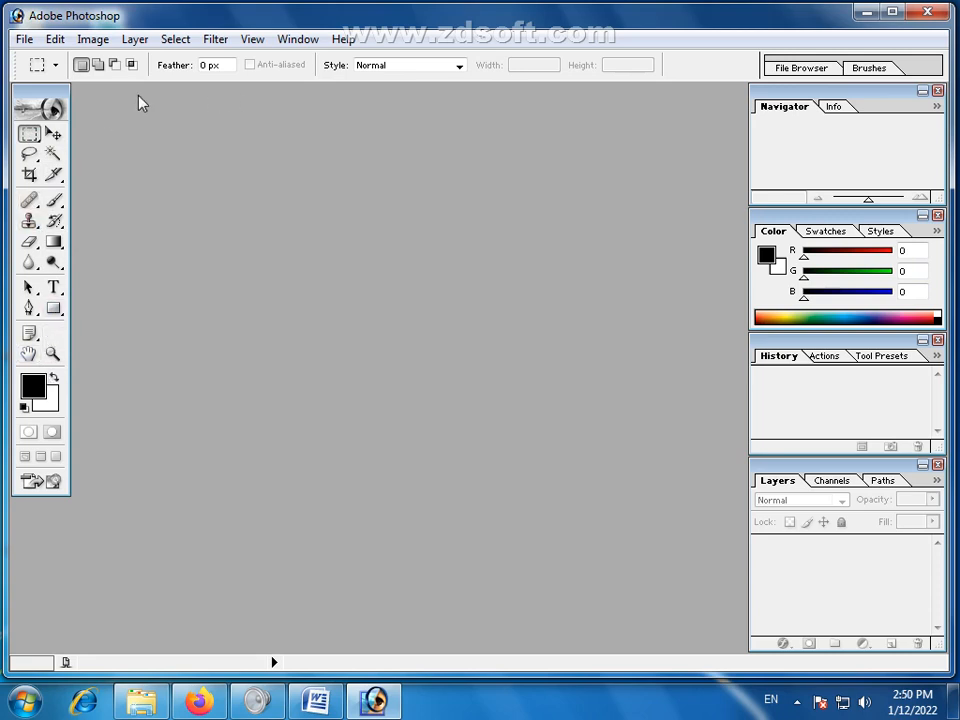
left_click_drag(900, 89, 850, 86)
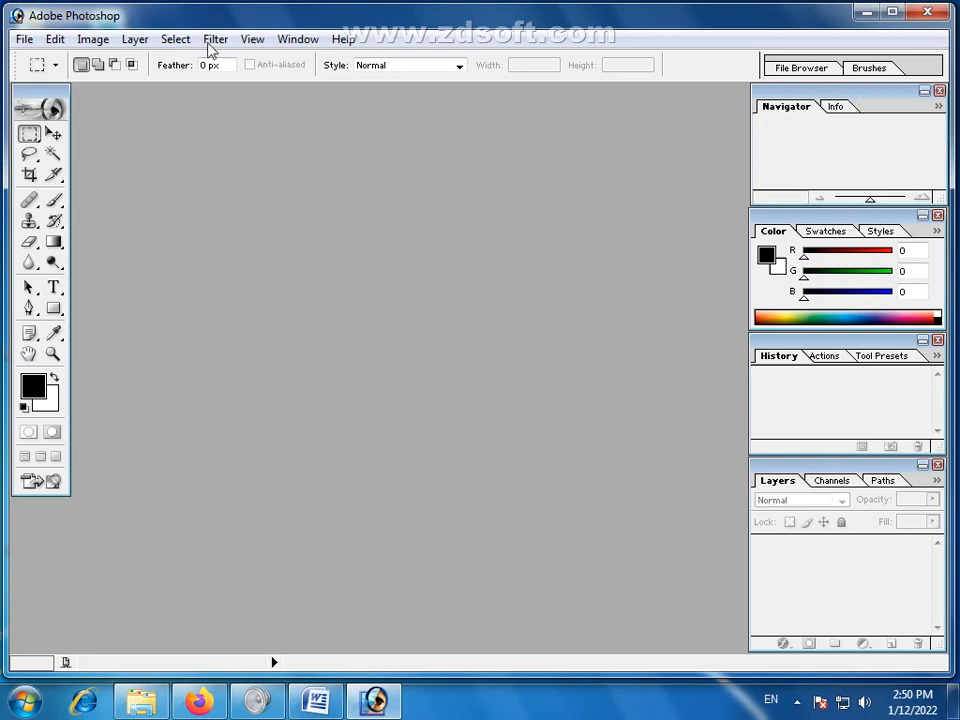
left_click(52, 40)
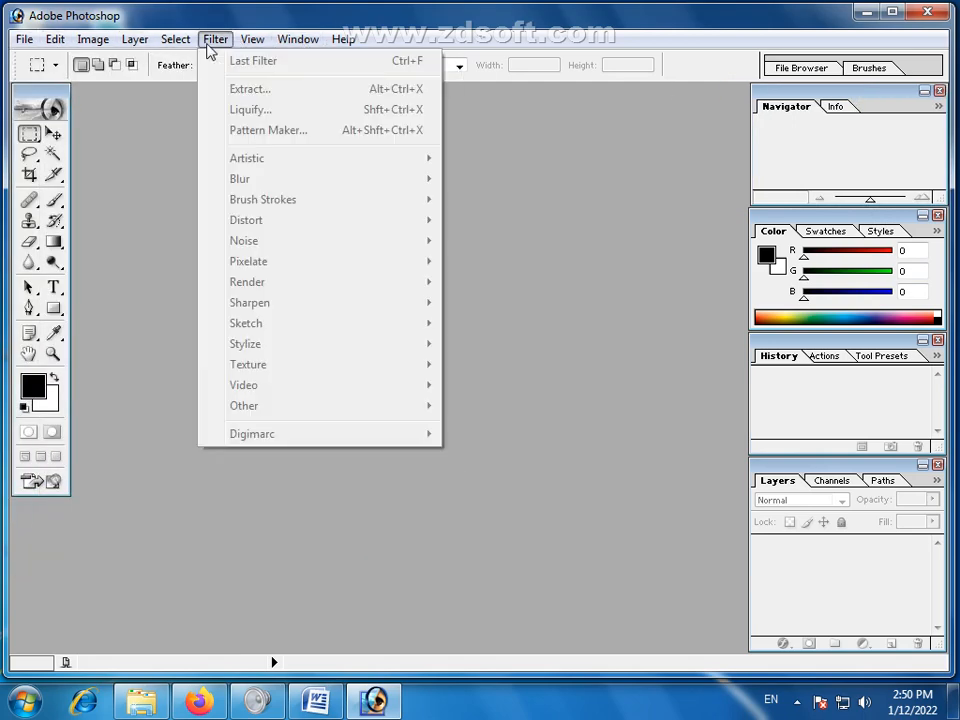
key("Escape")
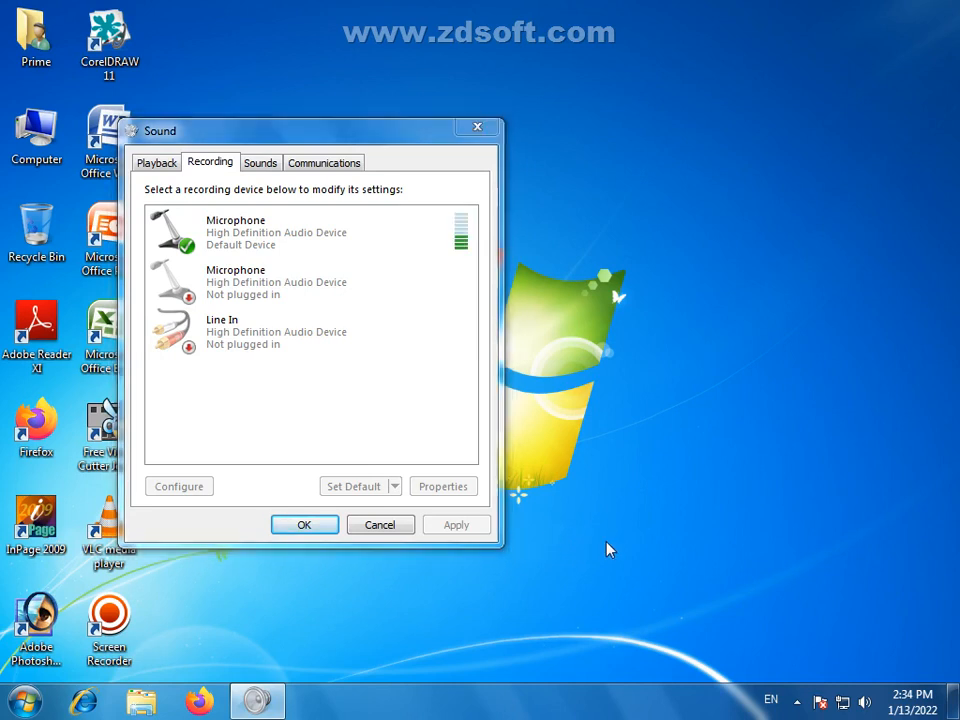
Dismiss the Sound settings dialog and refresh the desktop.
key("Escape")
right_click(521, 274)
left_click(573, 330)
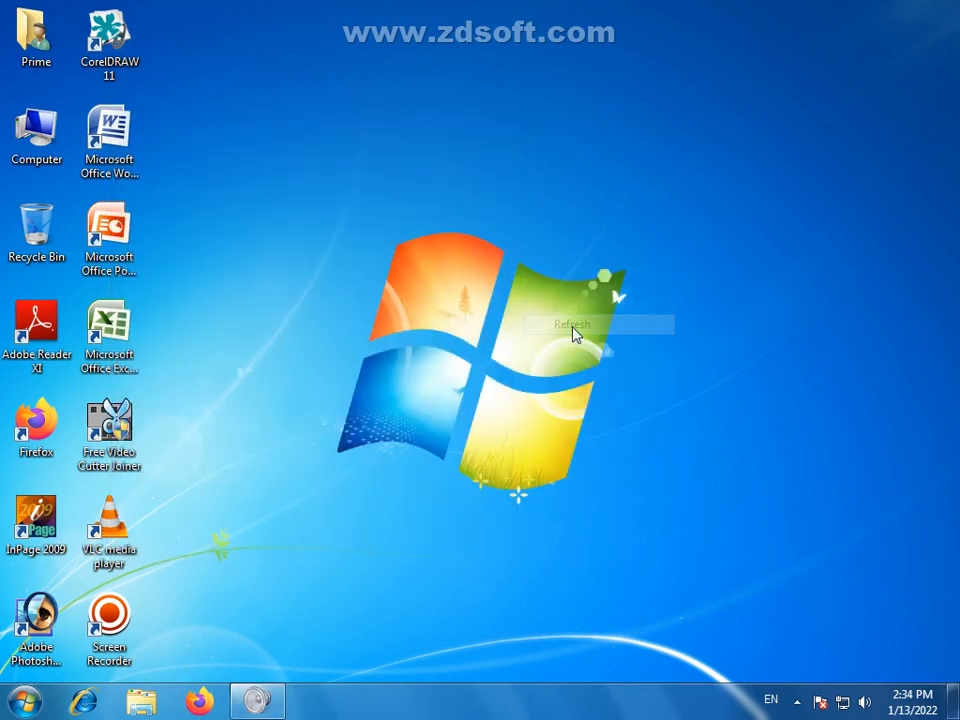
Start Microsoft Office Word 2007 with a blank document and show its insertion commands.
double_click(130, 146)
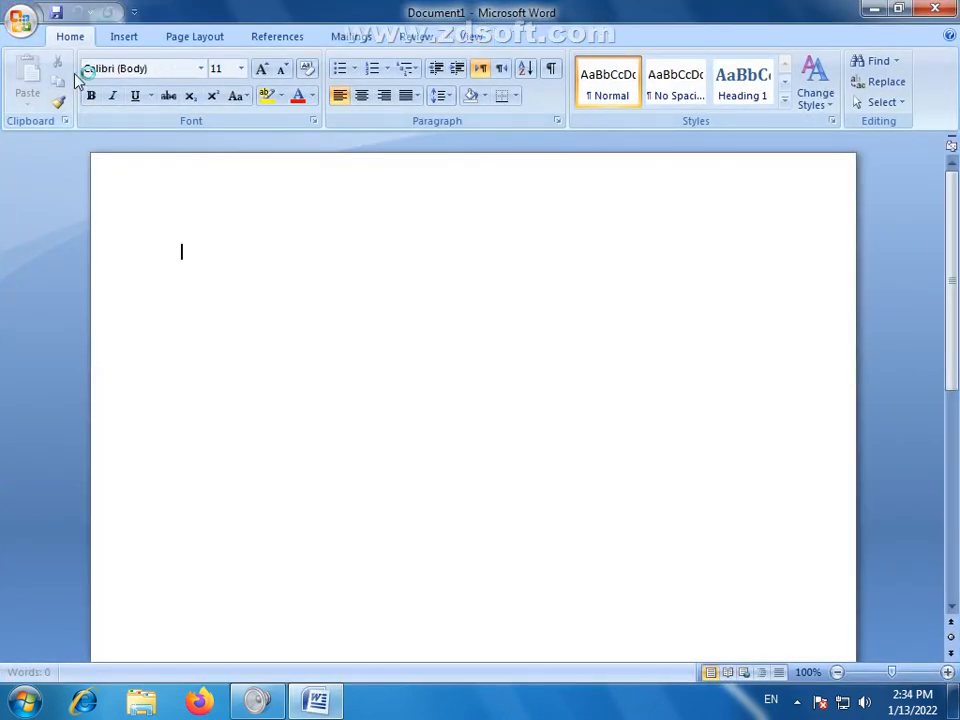
left_click(122, 38)
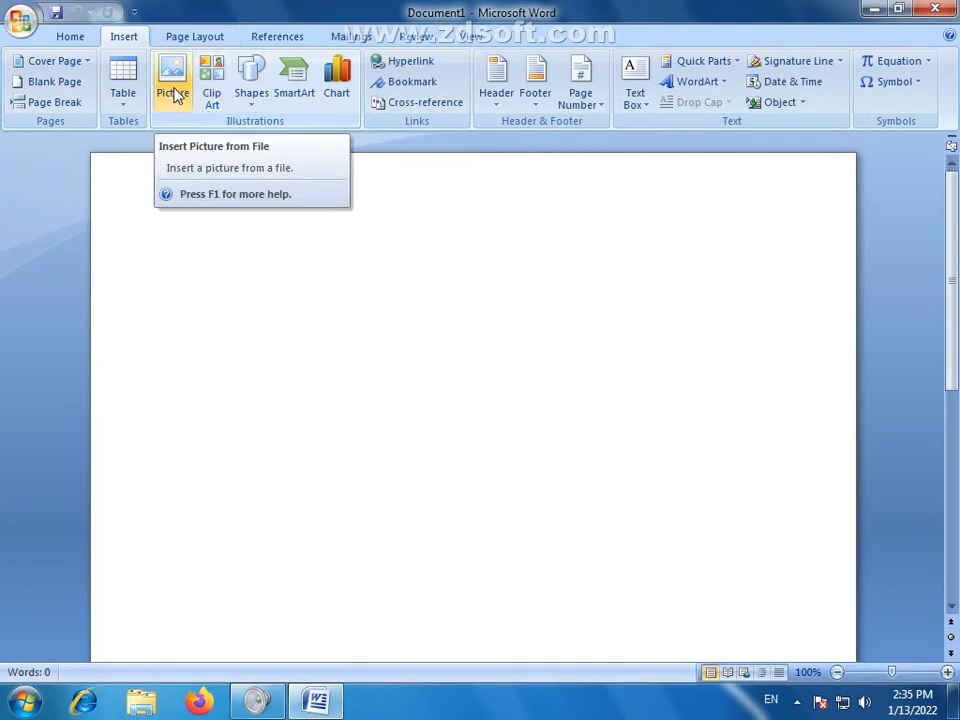
left_click(797, 700)
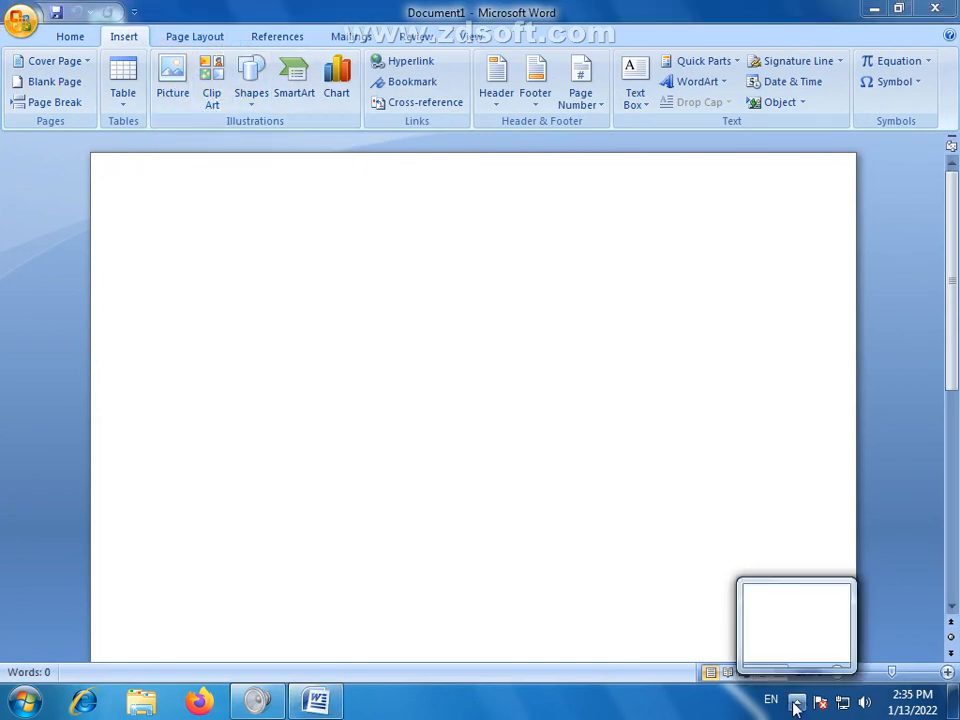
left_click(510, 313)
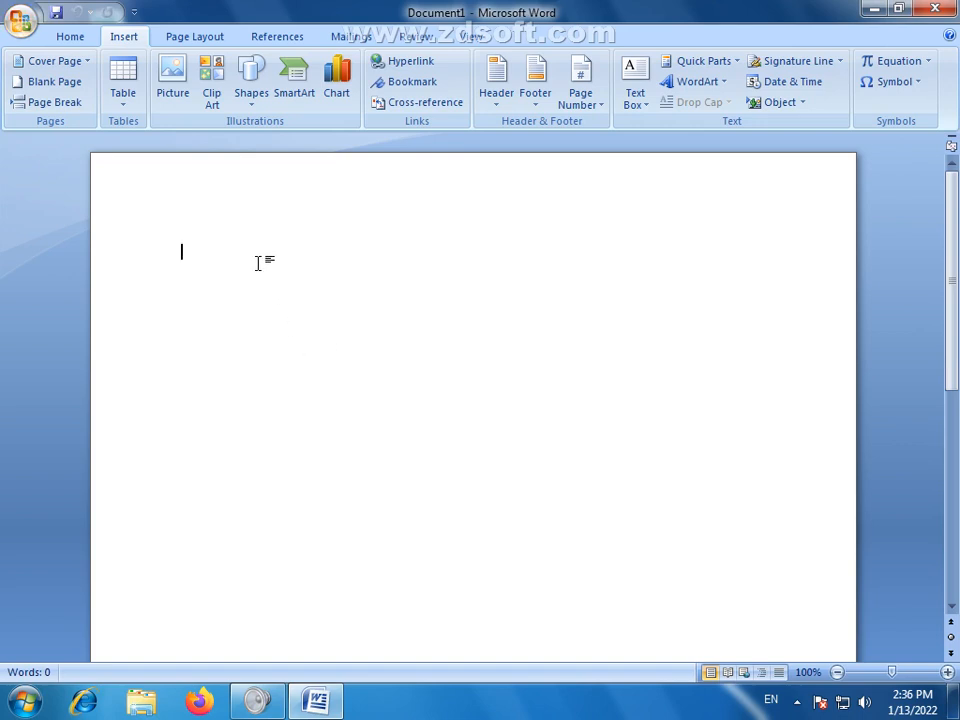
Search for clip art without a keyword, agreeing to include images from Microsoft Office Online.
left_click(212, 82)
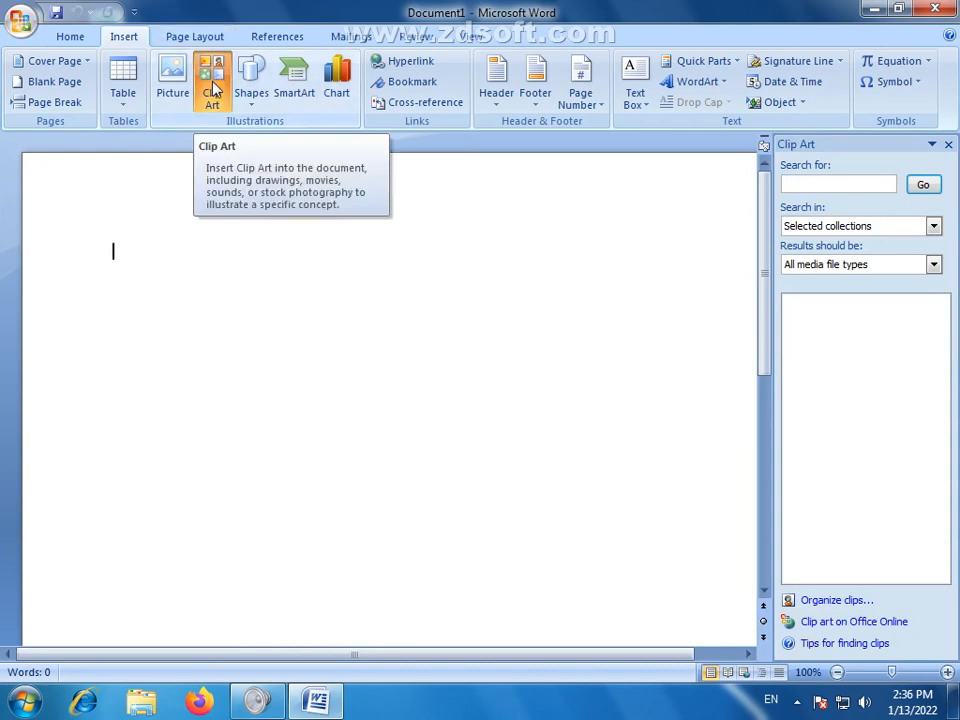
left_click(922, 186)
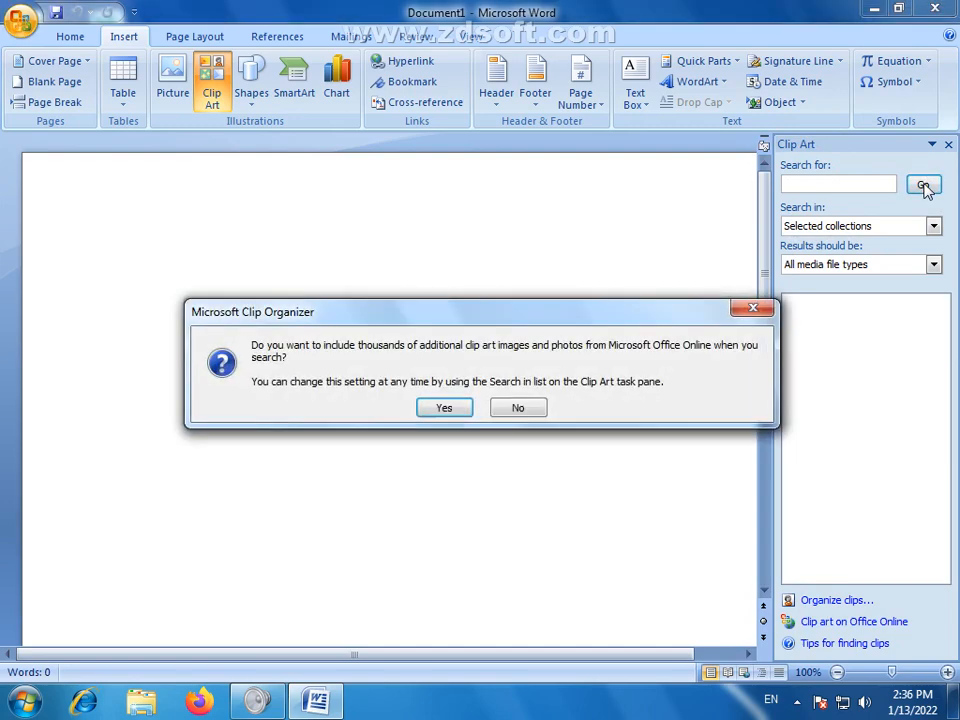
left_click(444, 408)
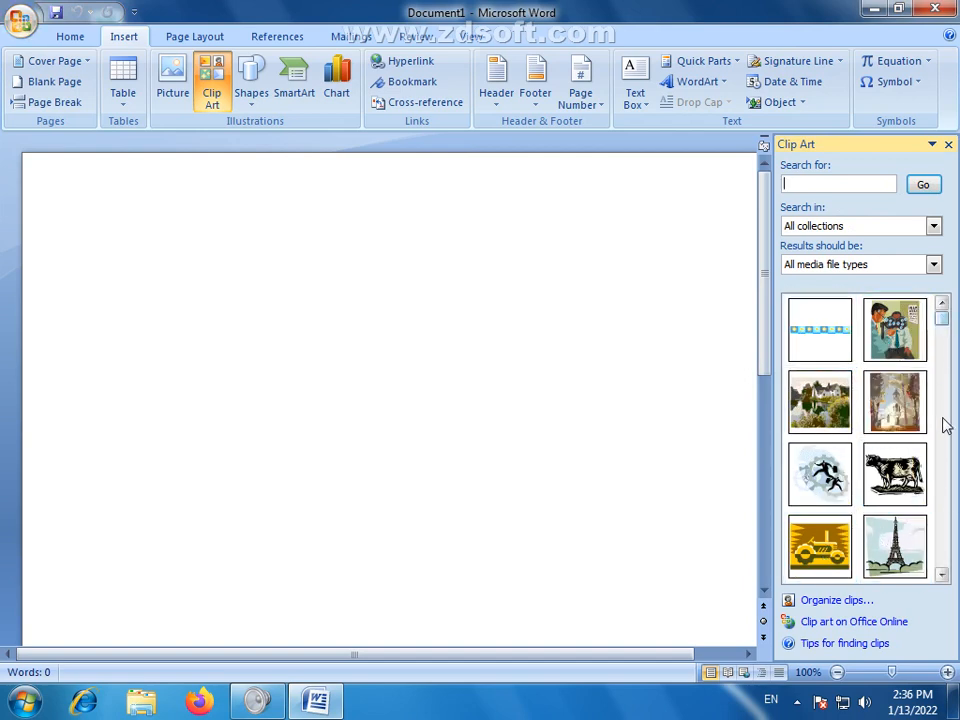
Insert the green race car clip art and enlarge it to about 3.35" high by 5.32" wide.
left_click_drag(942, 576, 942, 577)
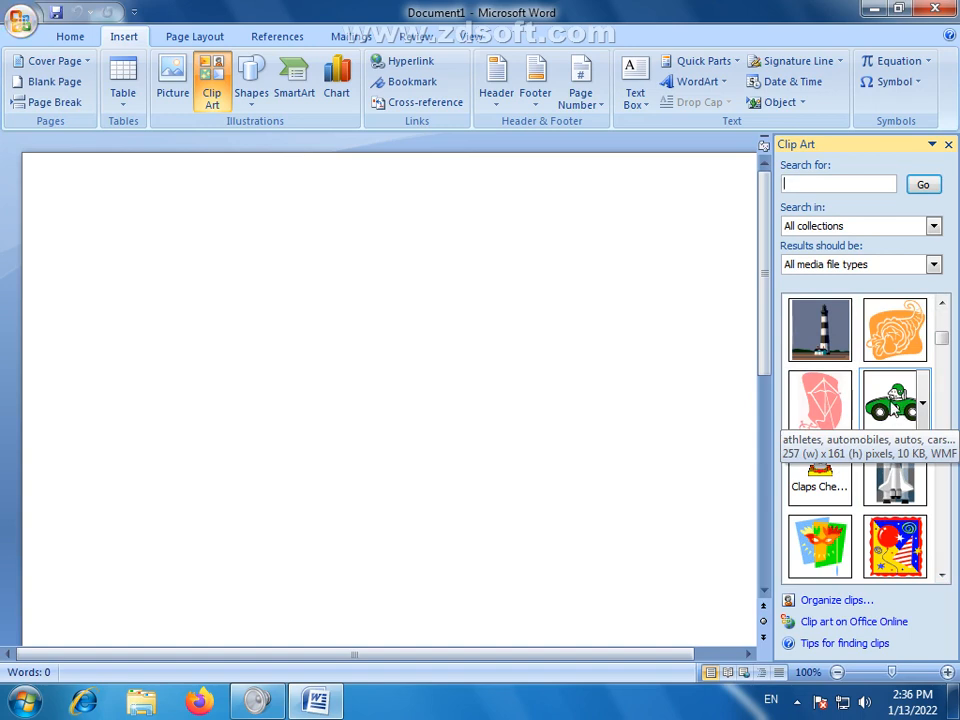
left_click(893, 400)
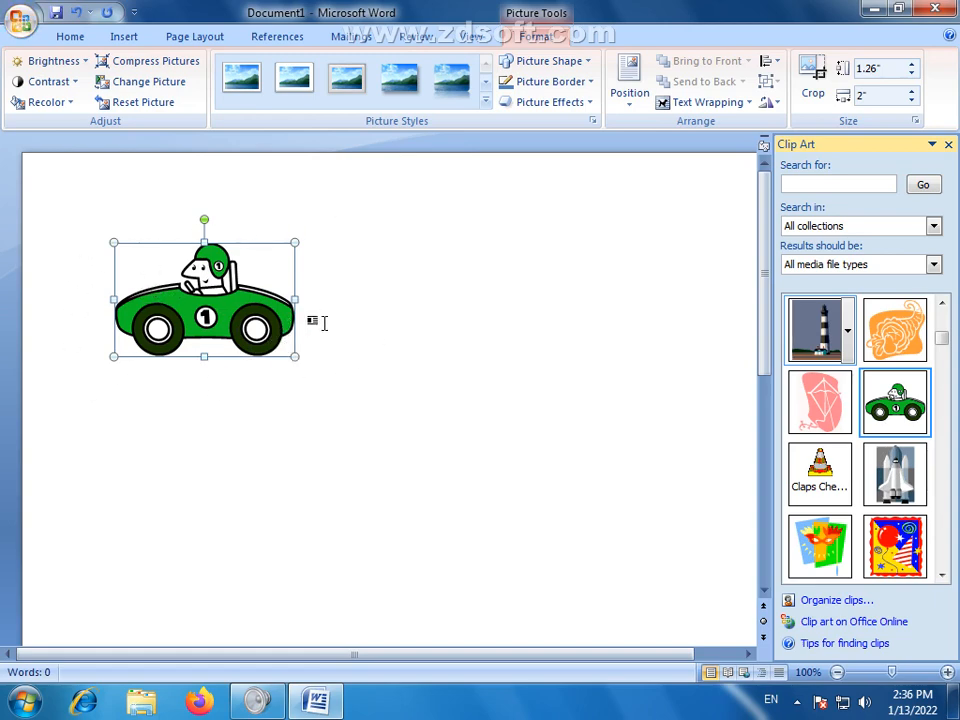
left_click_drag(295, 355, 560, 545)
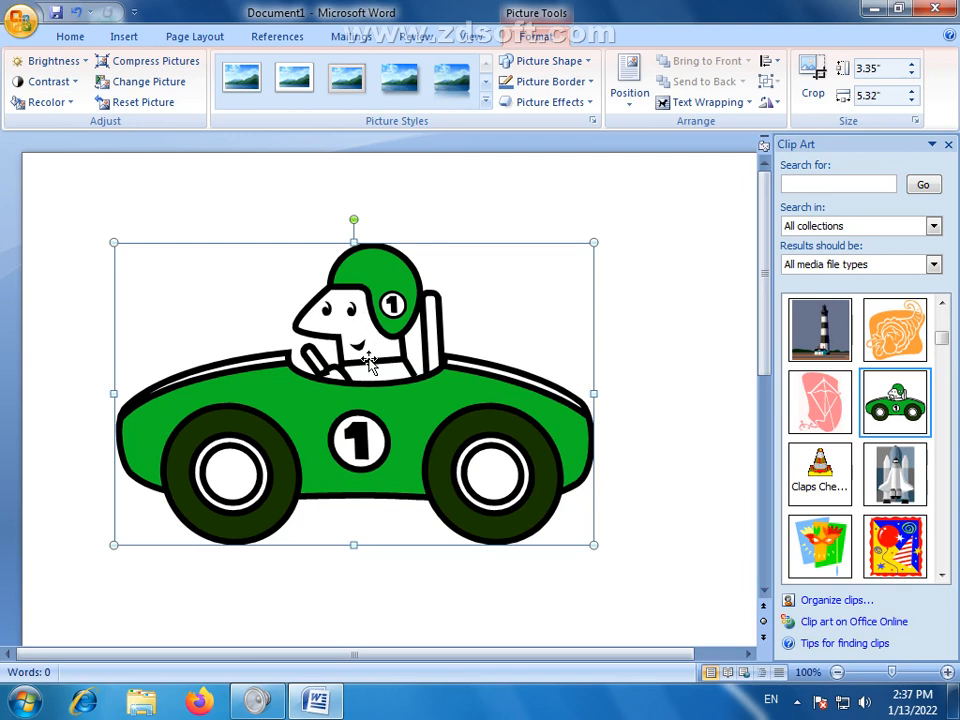
Make the car picture editable and move the number 1 off the door into the empty area above the hood.
right_click(389, 273)
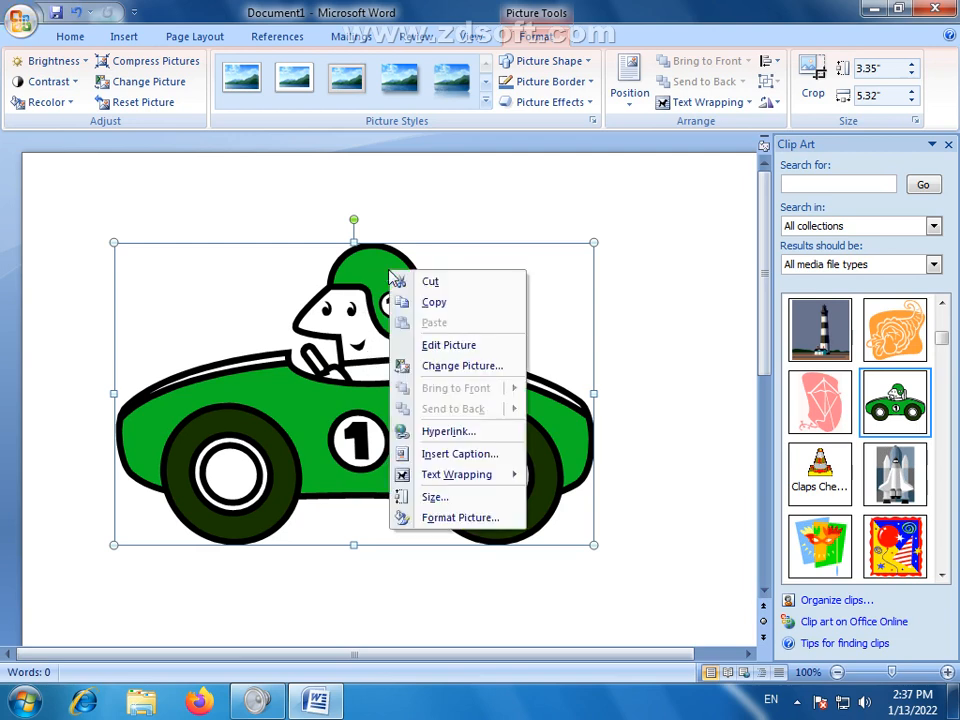
left_click(455, 352)
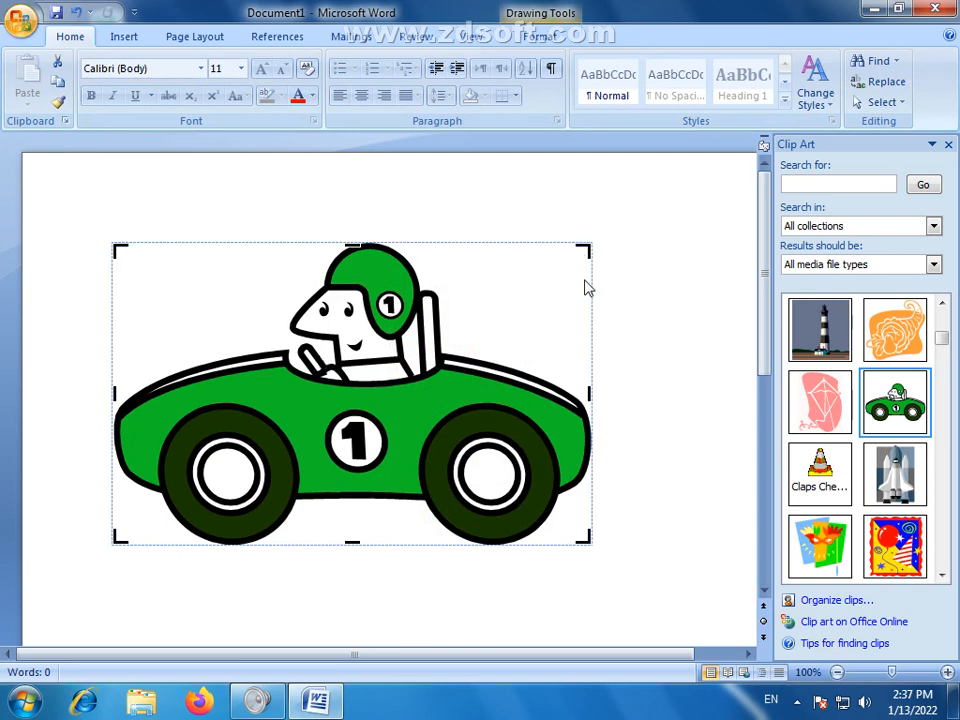
left_click(366, 280)
left_click(221, 386)
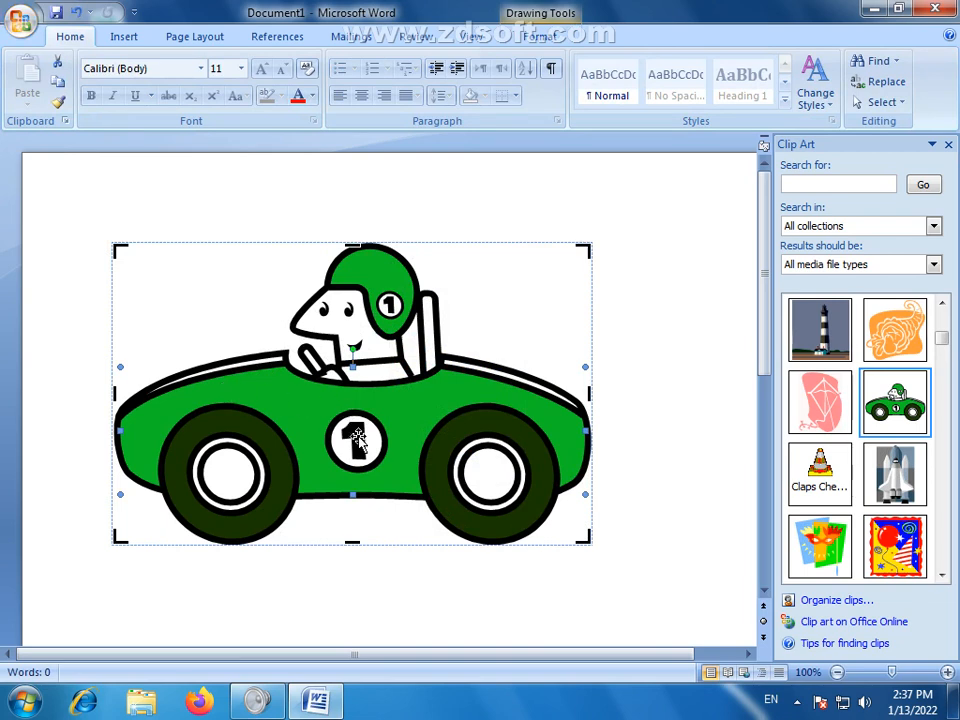
left_click(484, 470)
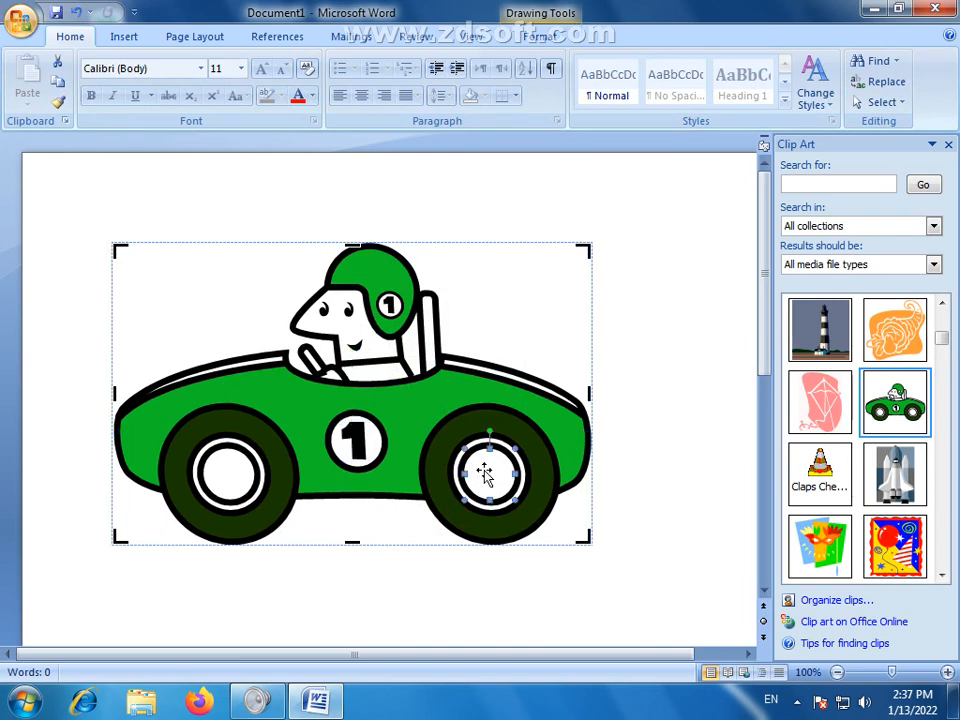
left_click(356, 437)
mouse_move(356, 437)
left_mouse_down()
mouse_move(326, 401)
mouse_move(205, 315)
left_mouse_up()
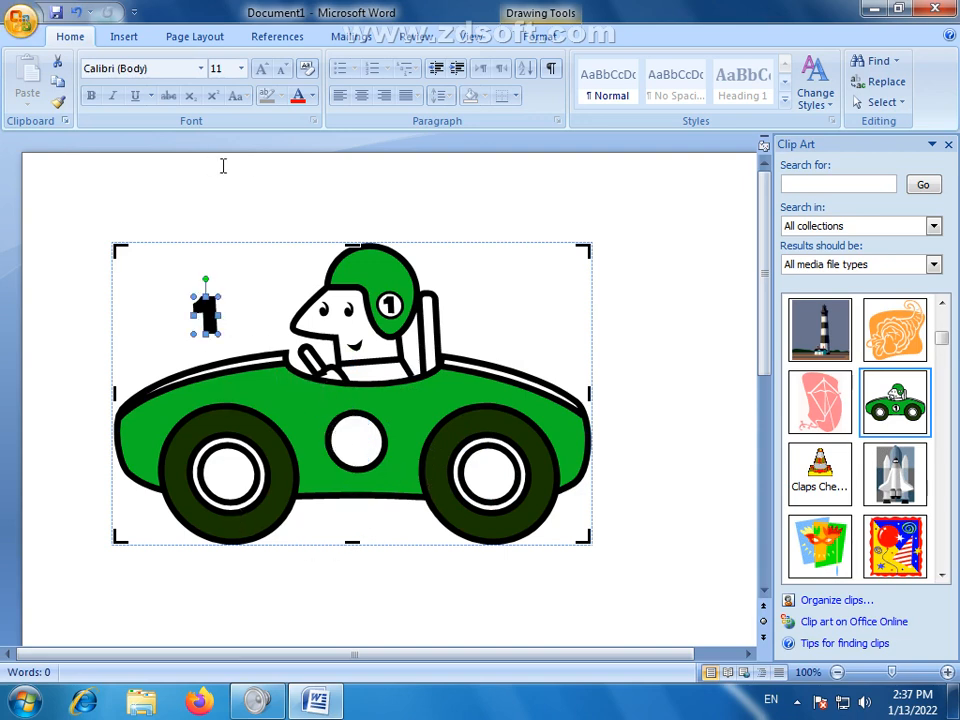
Apply the Colored Fill, White Outline - Accent 2 shape style to the driver's helmet and the car body.
double_click(380, 276)
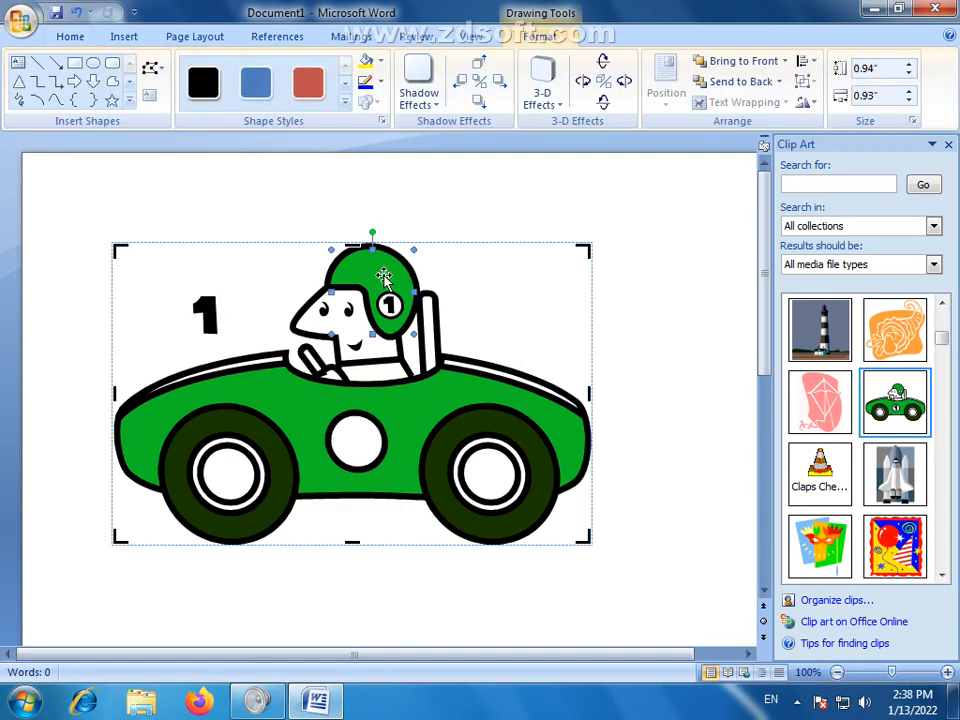
left_click_drag(415, 247, 478, 192)
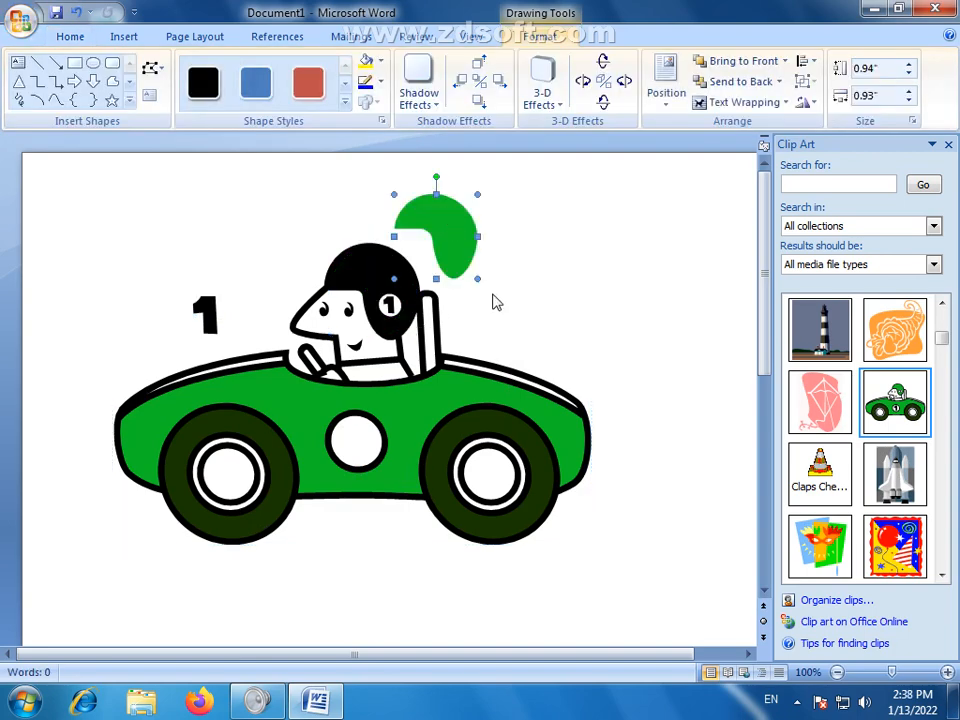
key("ctrl+z")
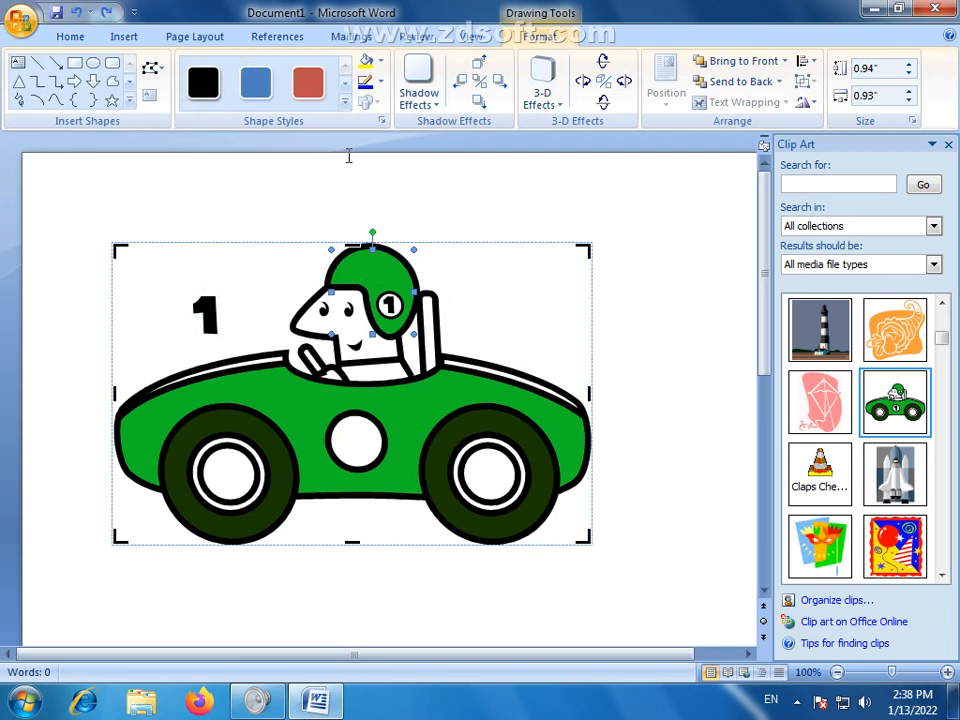
left_click(311, 85)
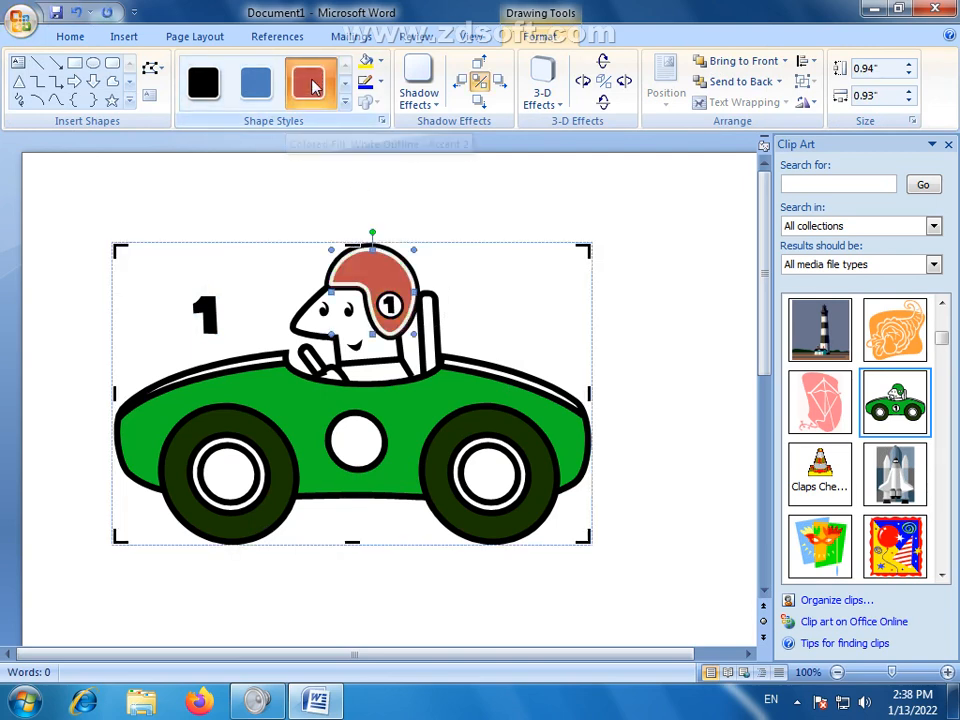
left_click(285, 389)
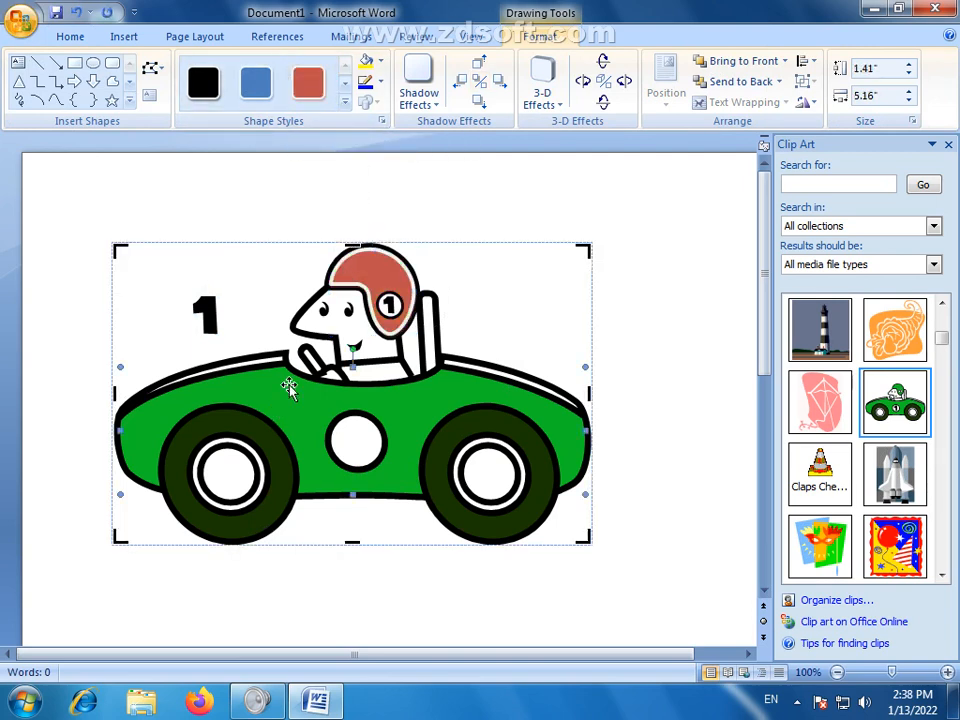
left_click(311, 80)
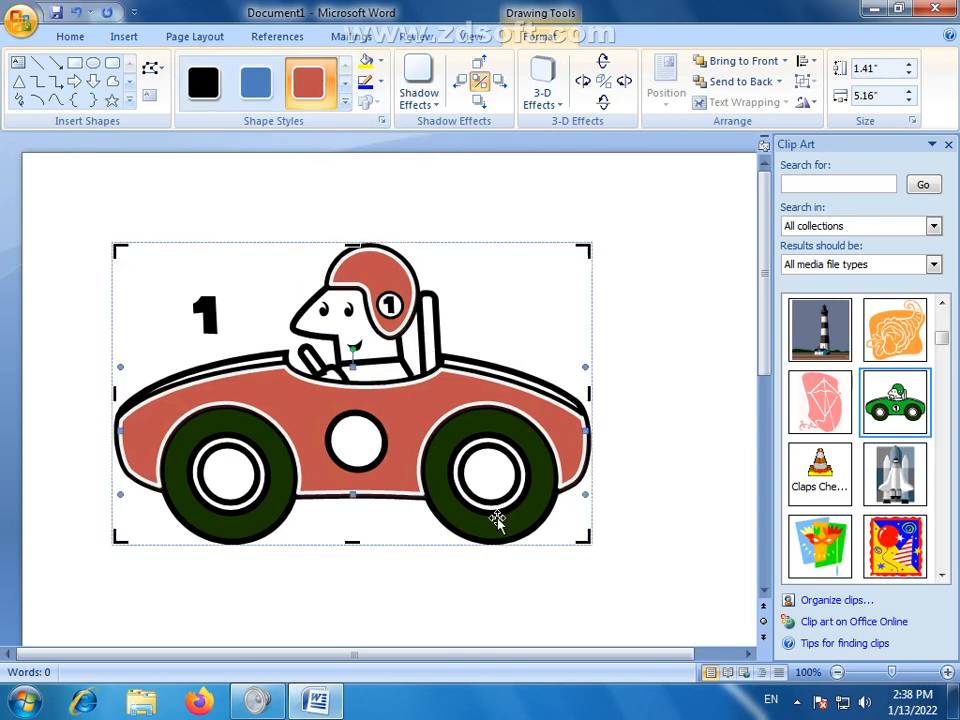
Move the rear wheel's hub discs, the white door circle and the face fill away from their original places.
left_click_drag(483, 488, 509, 326)
left_click_drag(456, 470, 416, 352)
left_click_drag(482, 461, 448, 332)
left_click_drag(378, 439, 412, 337)
left_click_drag(334, 309, 326, 281)
Move the front wheel's dark green tyre fill toward the cockpit and its black inner disc toward the middle of the car.
left_click_drag(176, 450, 294, 392)
left_click(218, 403)
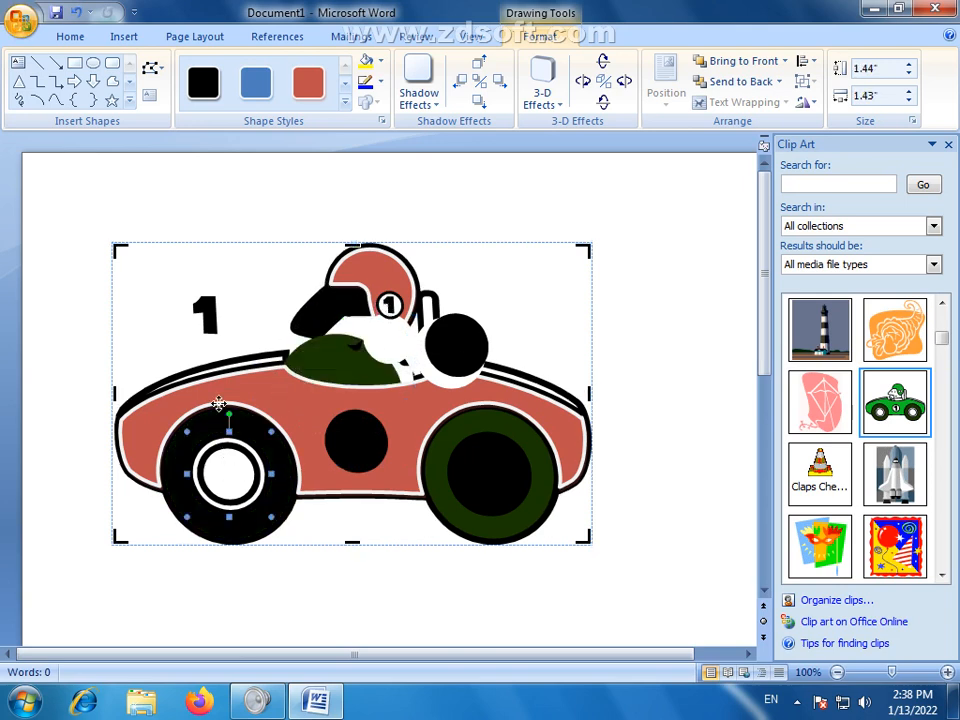
left_click(250, 430)
left_click_drag(250, 430, 345, 430)
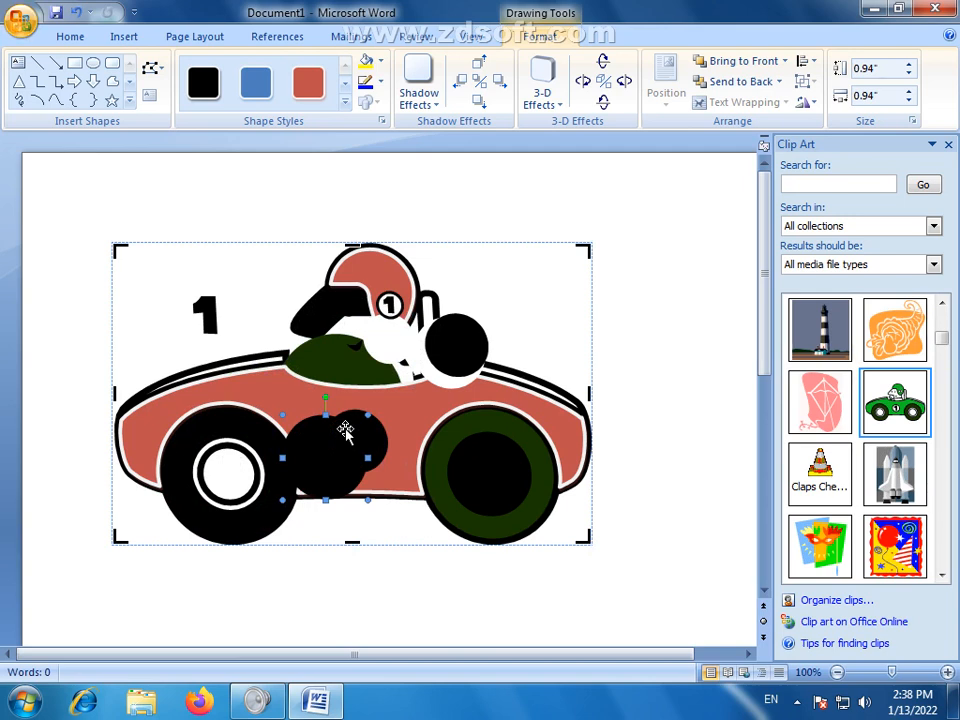
Delete the red body fill piece from the car drawing.
left_click(468, 610)
left_click(456, 400)
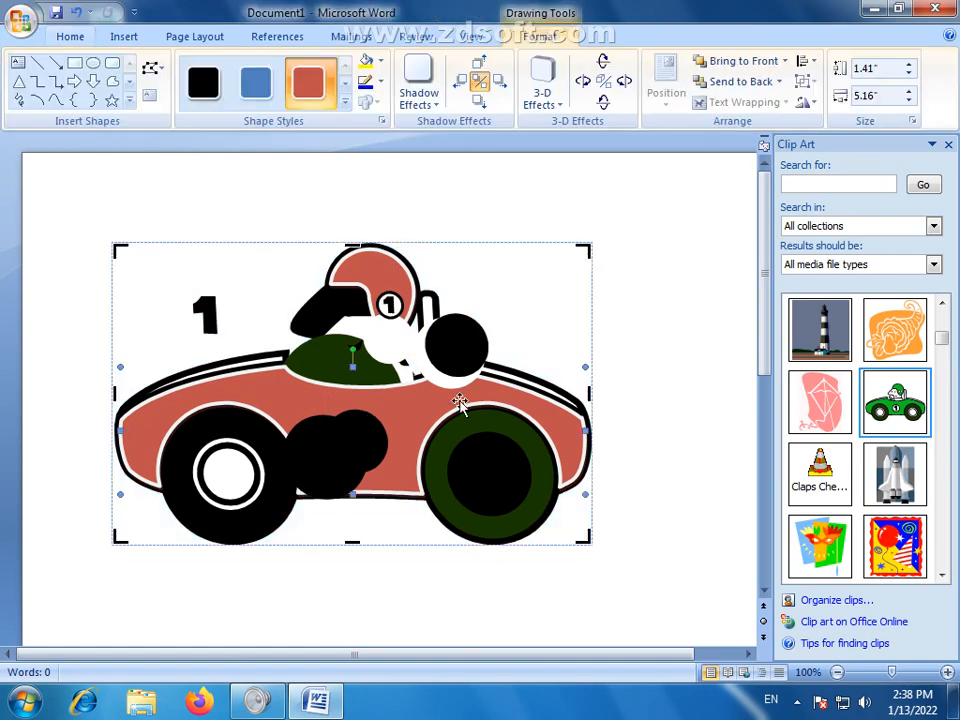
key("Delete")
Select the entire document content and delete the whole car drawing.
left_click(161, 197)
double_click(111, 208)
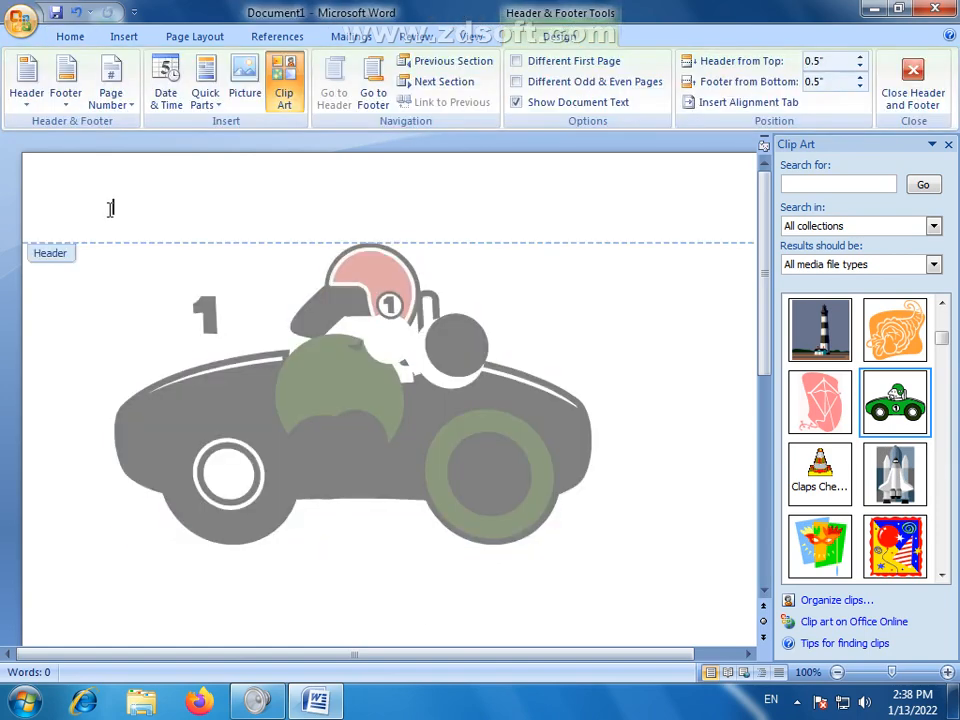
double_click(388, 450)
key("ctrl+a")
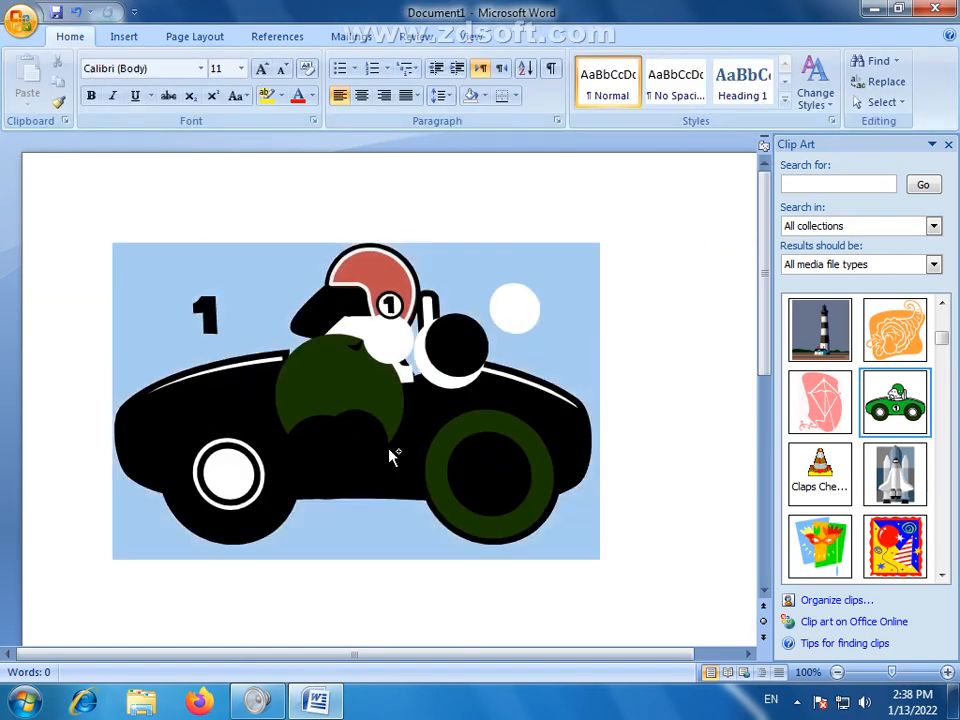
key("Delete")
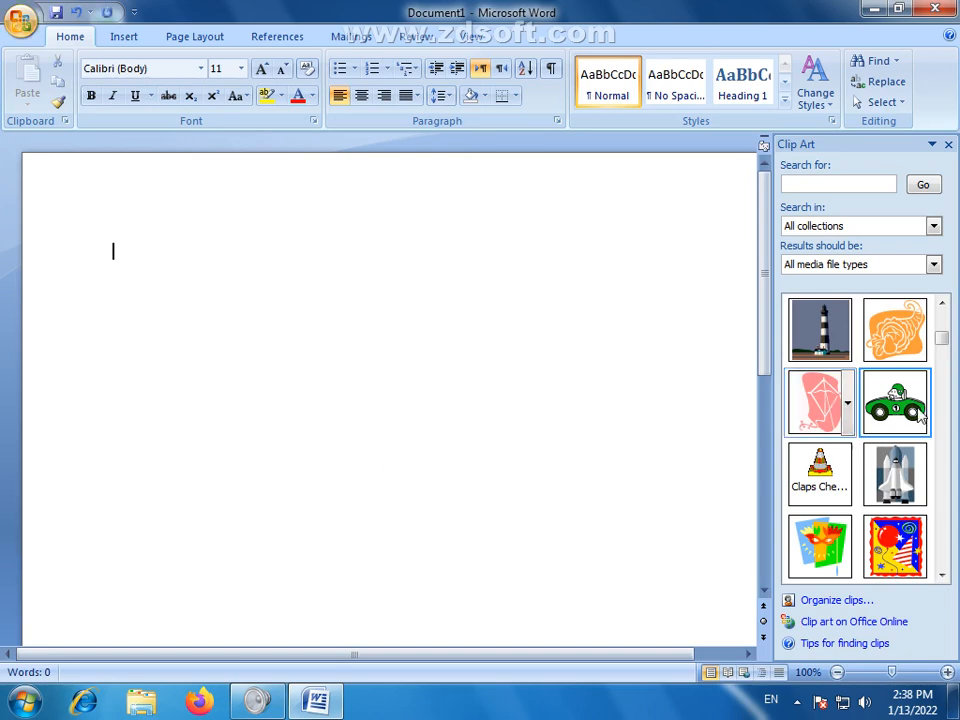
Insert the baseball batter clip art from the results and enlarge it to about 4.16" high by 3.77" wide.
left_click(942, 575)
left_click(942, 575)
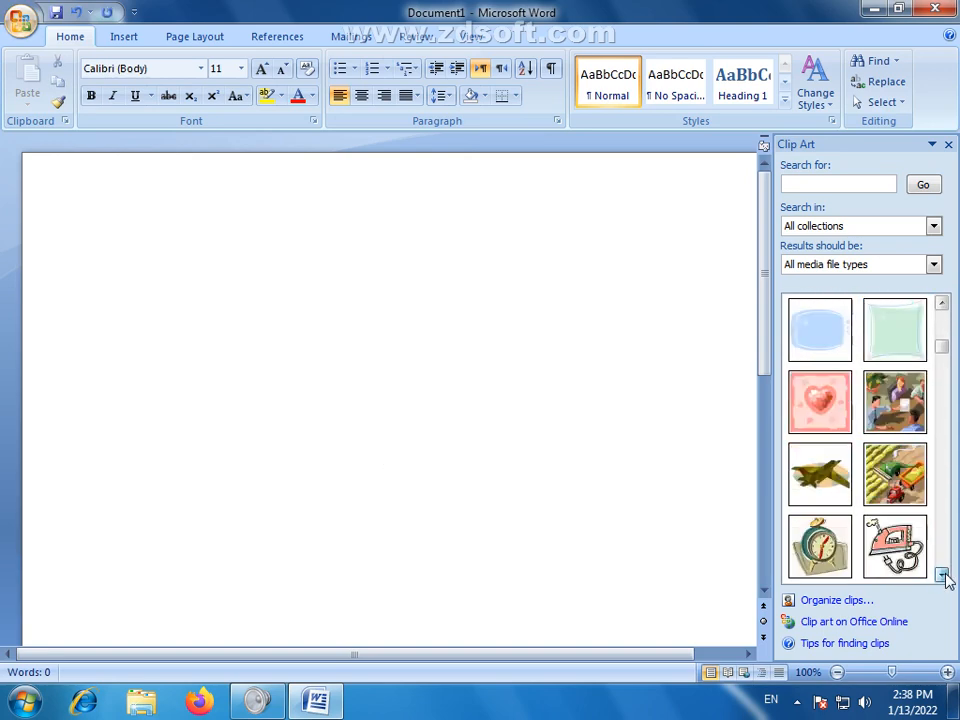
left_click(942, 575)
left_click(942, 575)
left_click(942, 575)
left_click(942, 303)
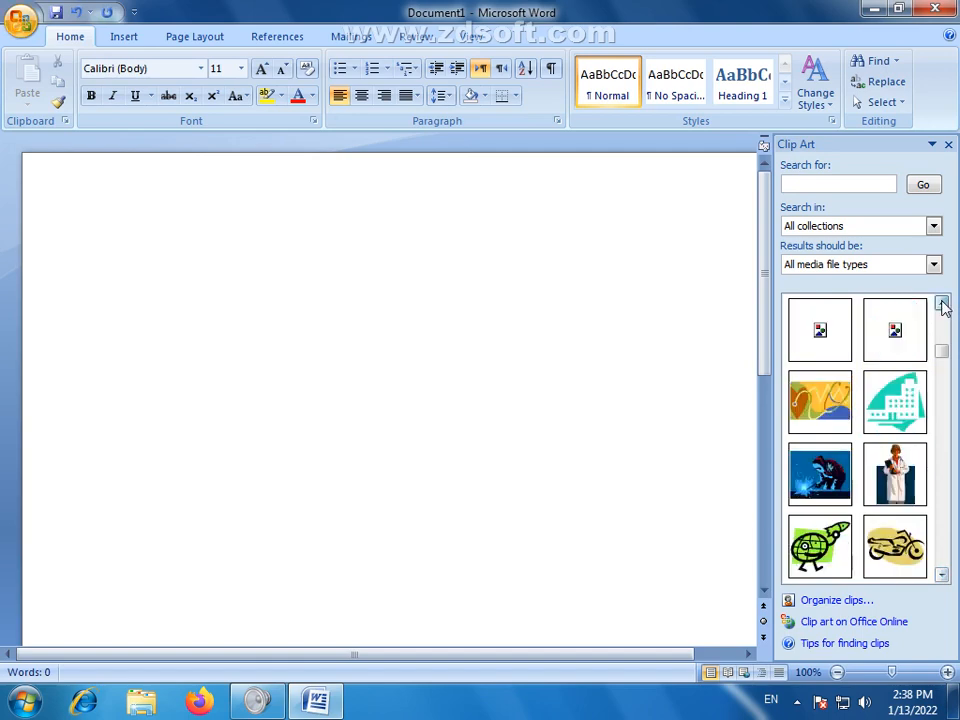
left_click(942, 303)
left_click(942, 303)
left_click(942, 303)
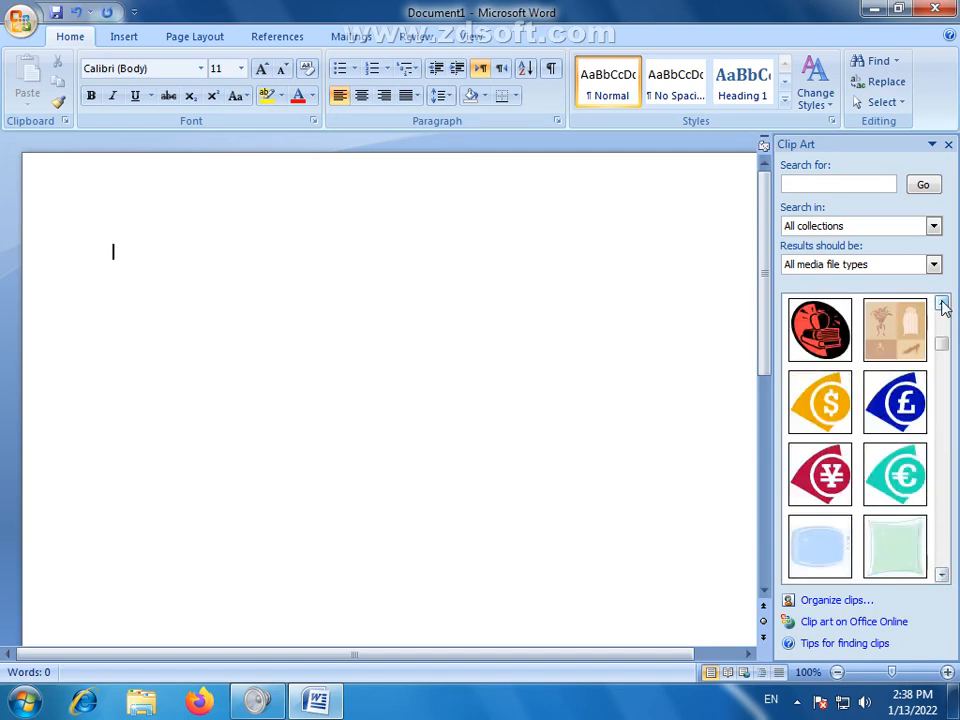
left_click(942, 303)
left_click(942, 303)
left_click(942, 303)
left_click(942, 303)
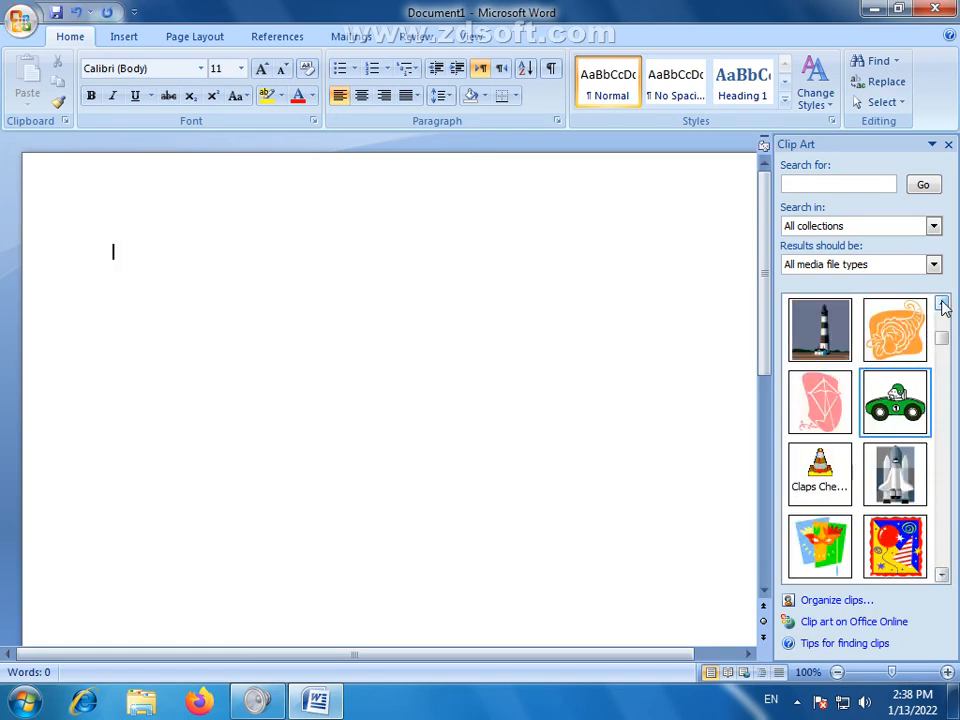
left_click(942, 303)
left_click(942, 303)
left_click(942, 303)
left_click(942, 303)
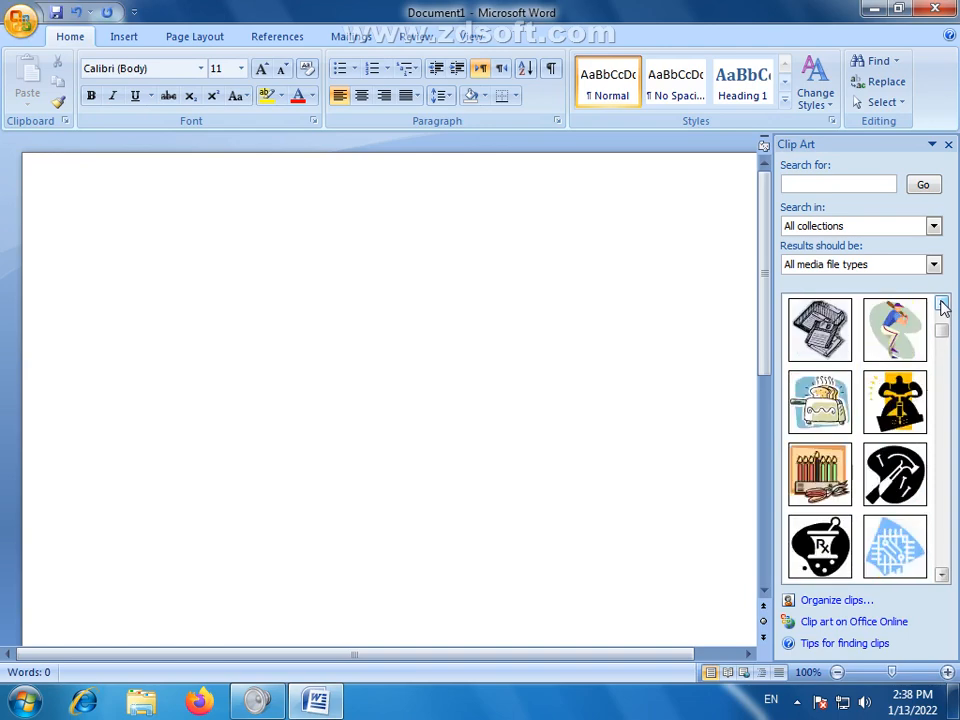
left_click(942, 303)
left_click(895, 402)
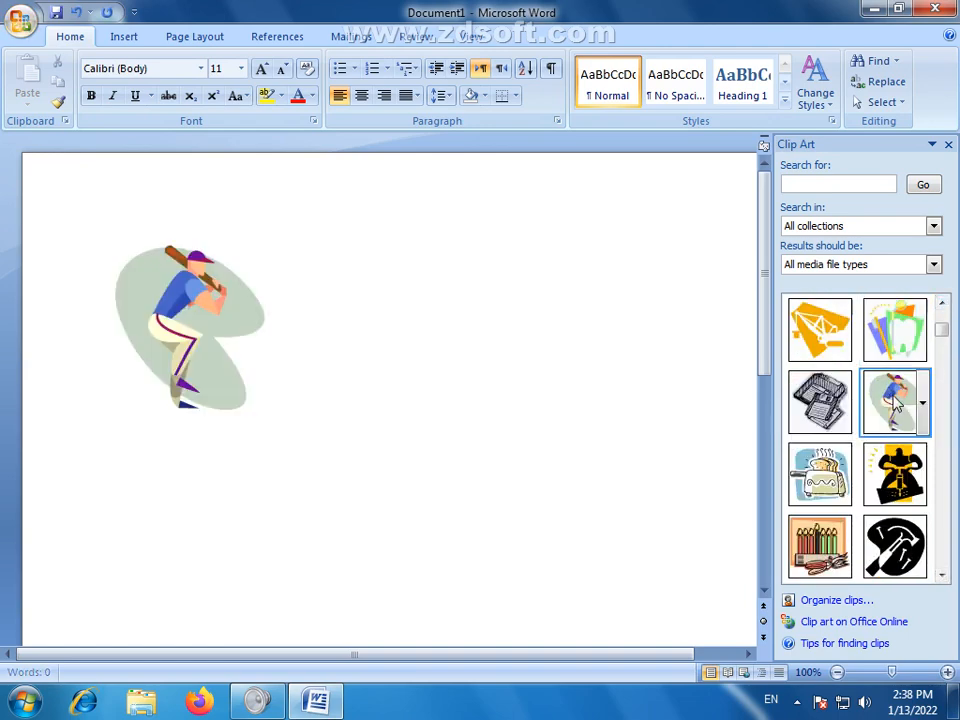
left_click_drag(268, 414, 452, 594)
Make the batter picture editable and move the cap's brim and purple crown off the head into the empty area beside it.
right_click(240, 356)
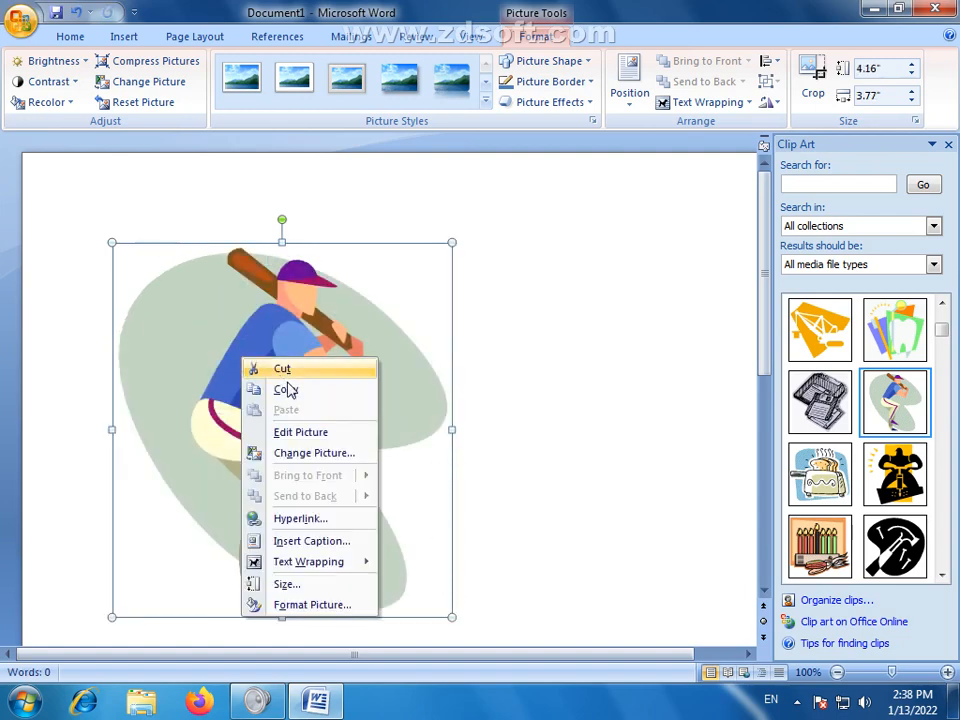
left_click(290, 431)
left_click(258, 282)
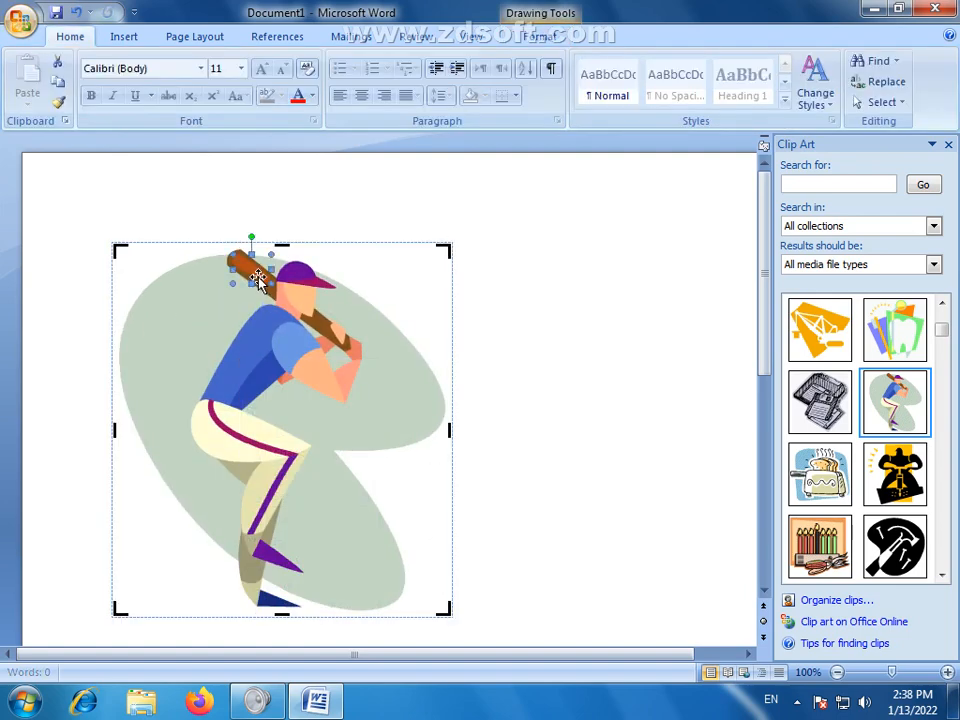
left_click(313, 272)
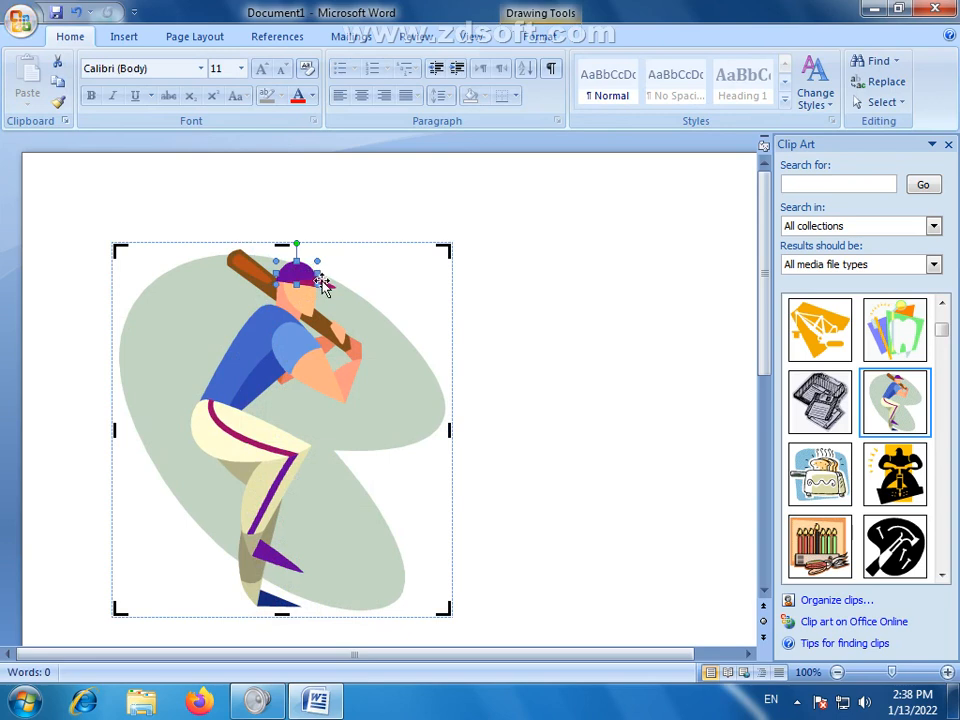
left_click(326, 288)
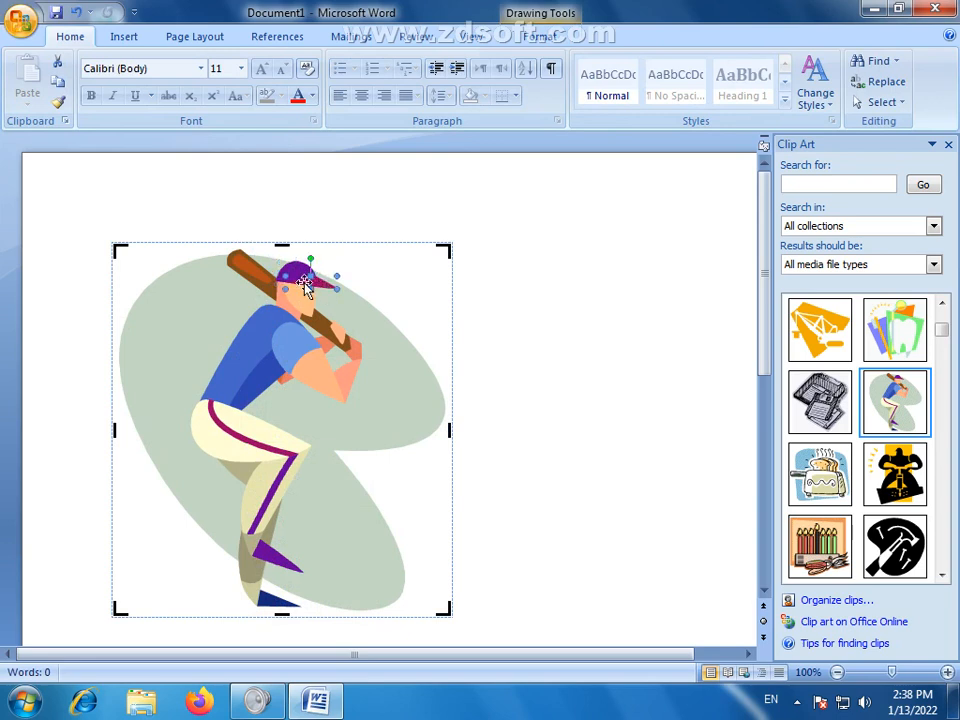
left_click_drag(311, 285, 386, 281)
left_click(297, 279)
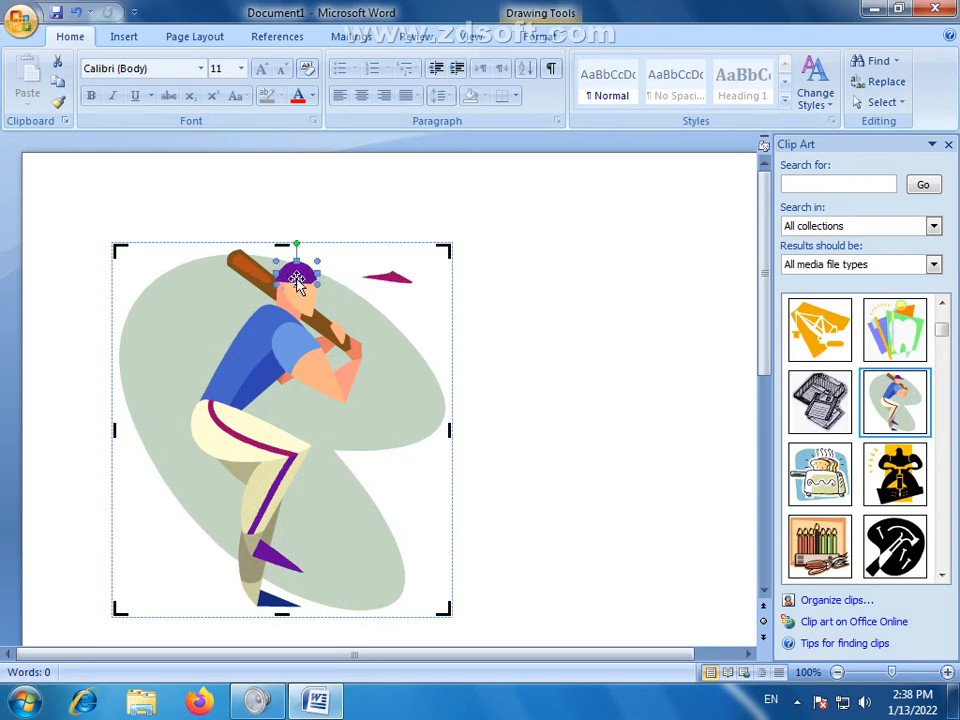
left_click_drag(298, 276, 352, 258)
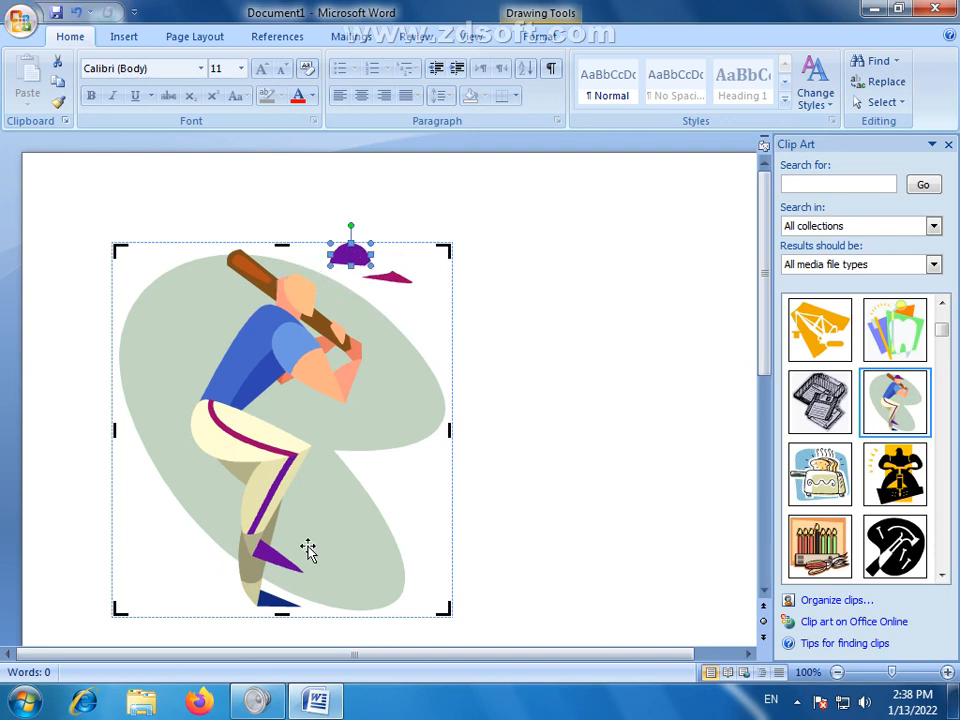
Move the purple shoe up beside the knee and shift the pale green background shape so it covers the batter.
left_click_drag(266, 553, 335, 460)
left_click(167, 330)
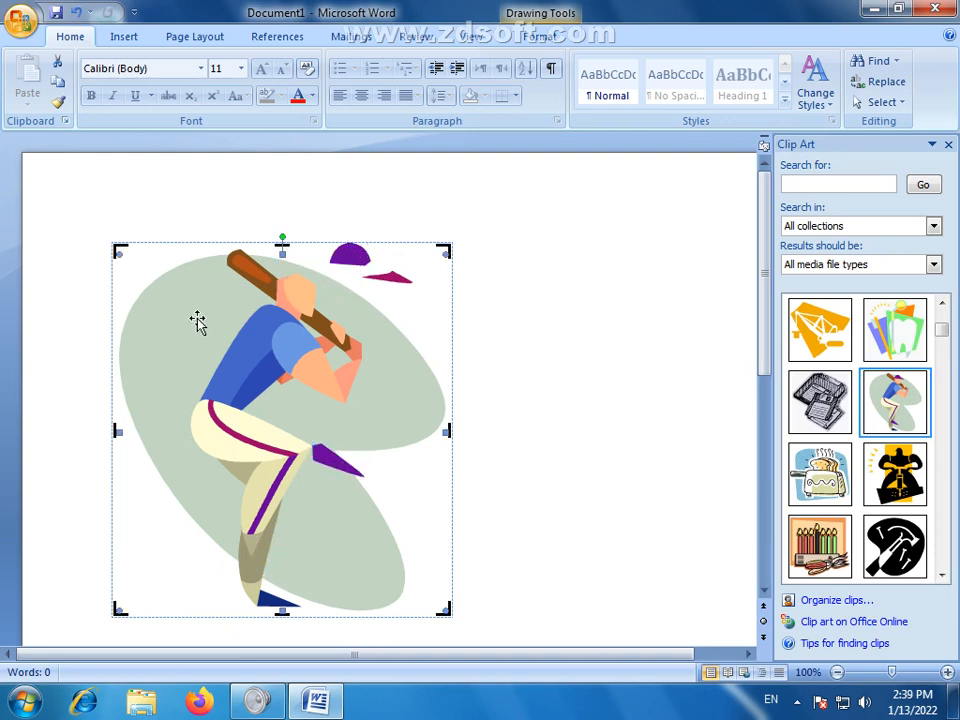
left_click_drag(197, 321, 285, 204)
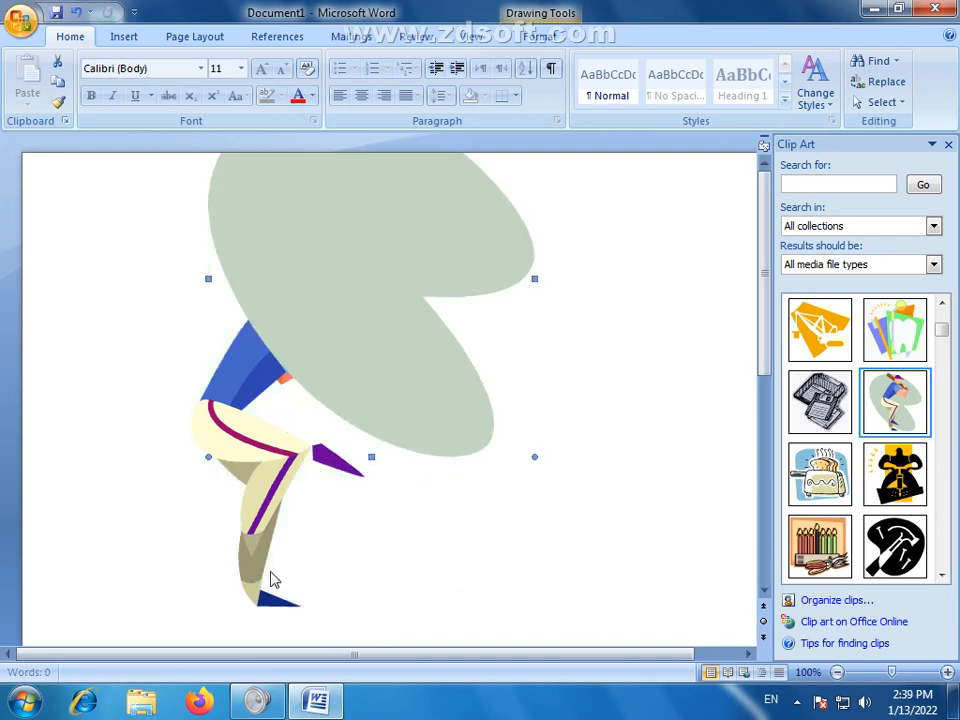
left_click_drag(392, 309, 275, 510)
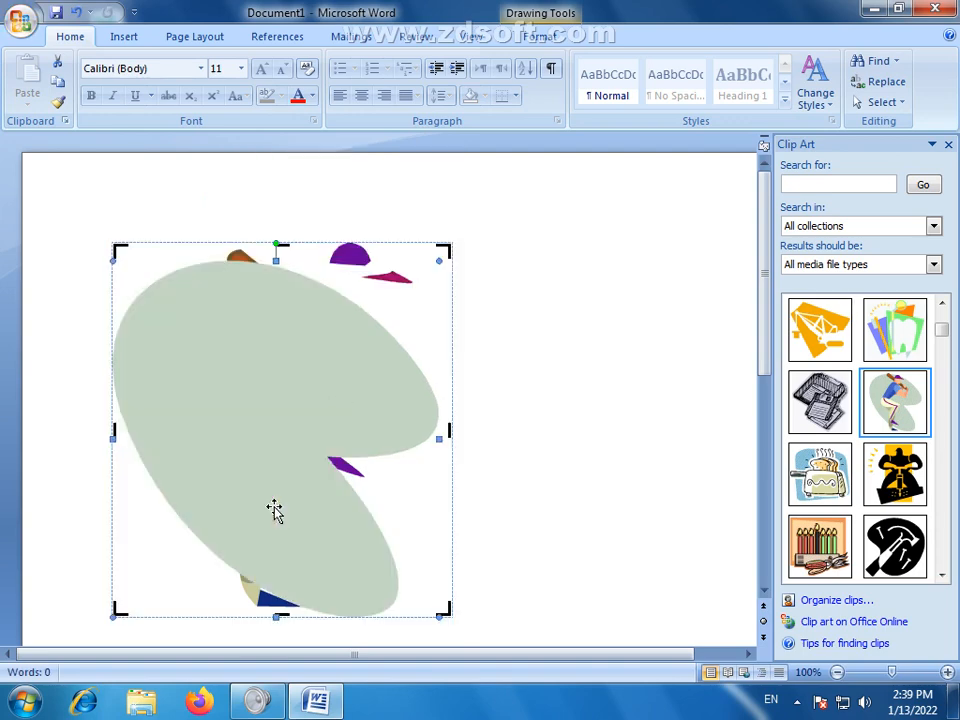
Select the entire document content and delete the disassembled baseball batter drawing.
double_click(270, 387)
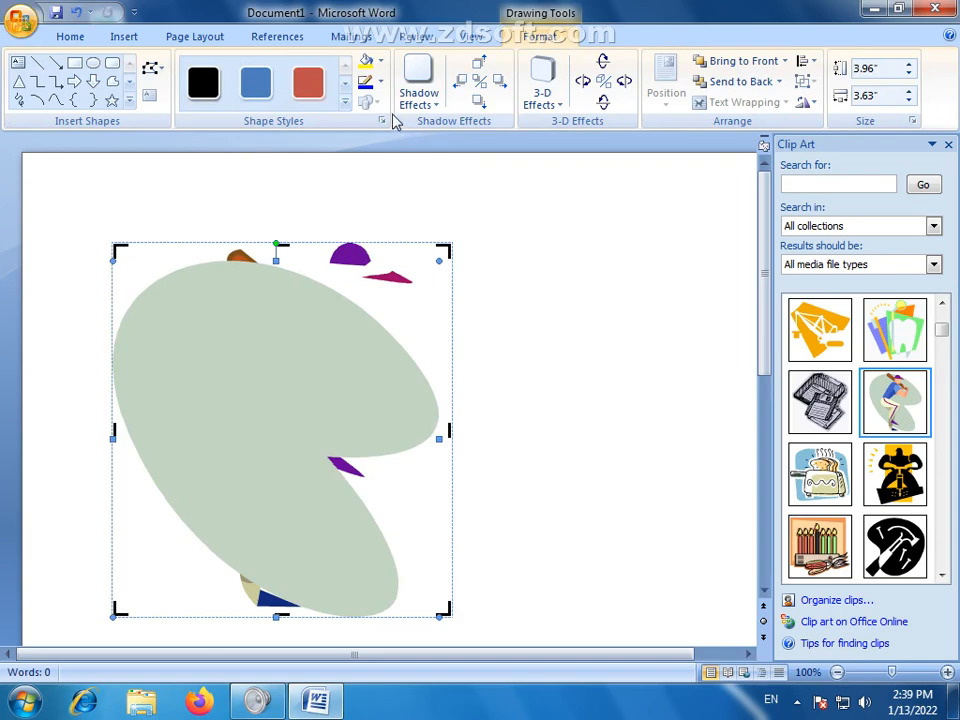
scroll(359, 33, "up", 1)
scroll(407, 37, "down", 1)
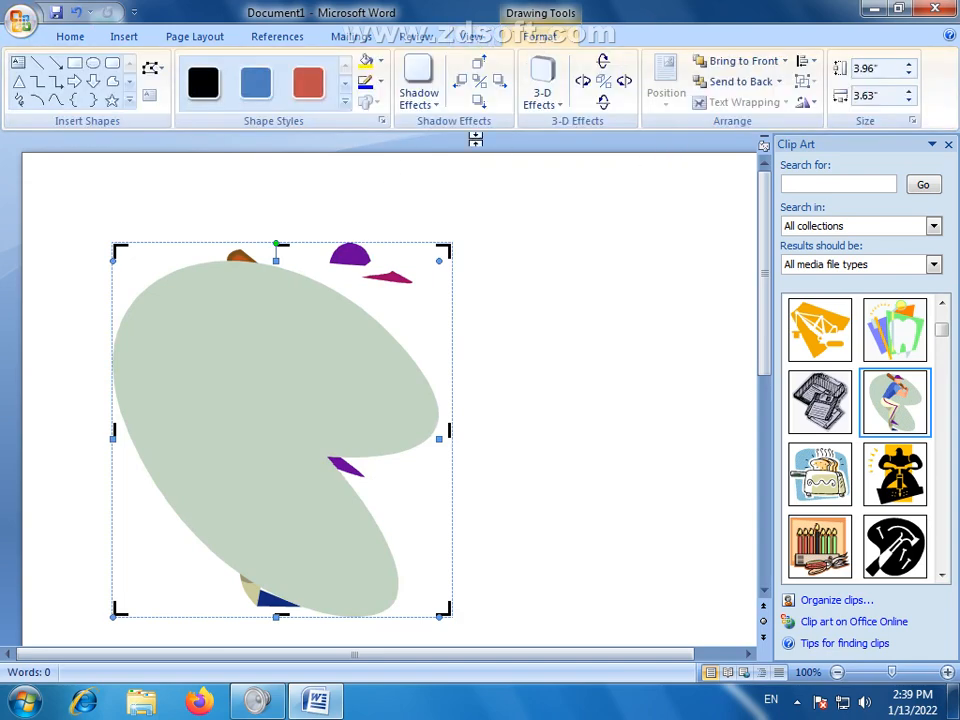
left_click(193, 400)
double_click(193, 400)
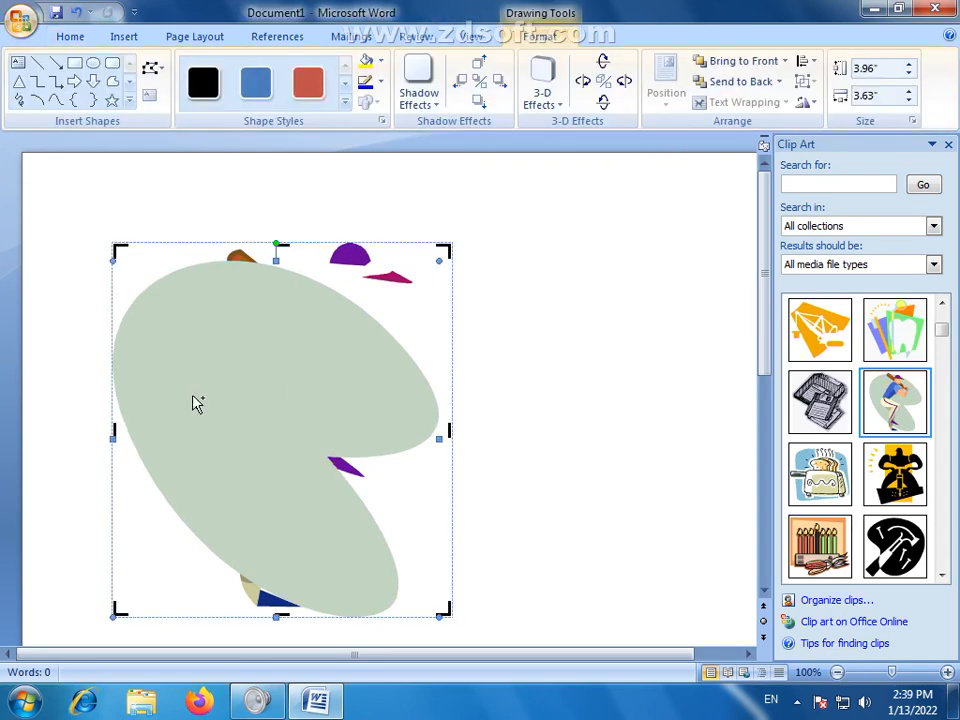
key("ctrl+a")
key("Delete")
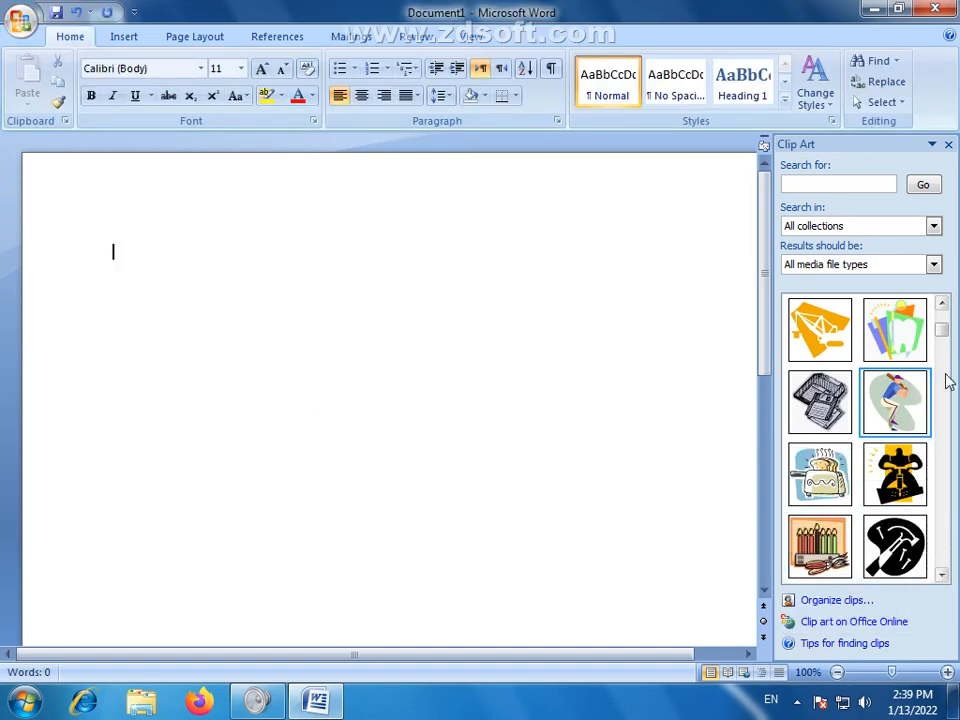
Insert the thin horizontal line clip art from near the end of the results and delete it again.
left_click_drag(944, 335, 958, 553)
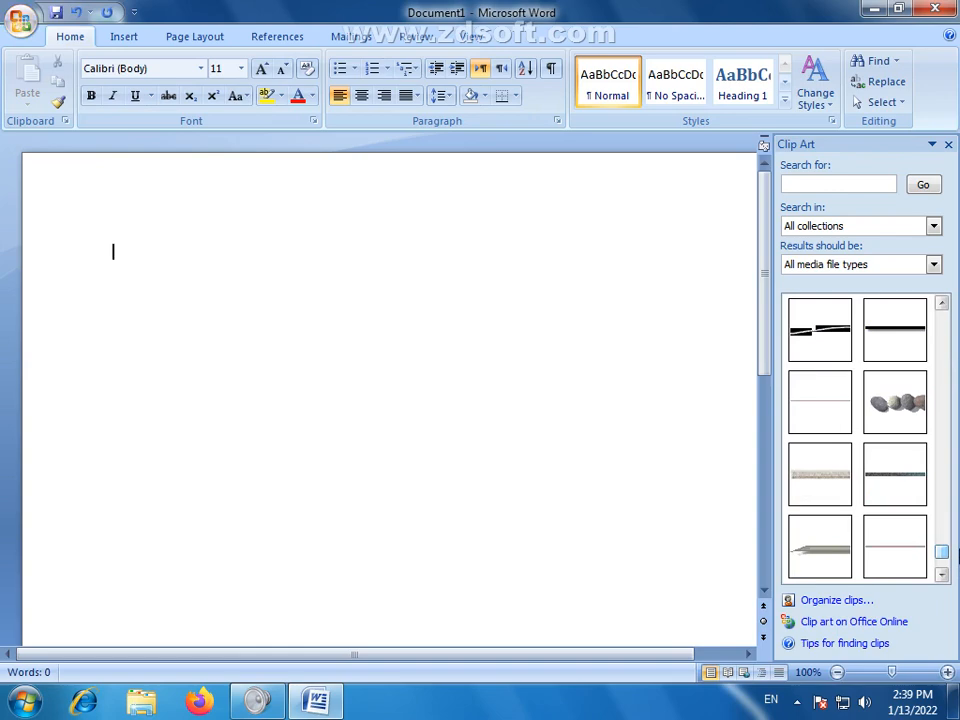
left_click(900, 550)
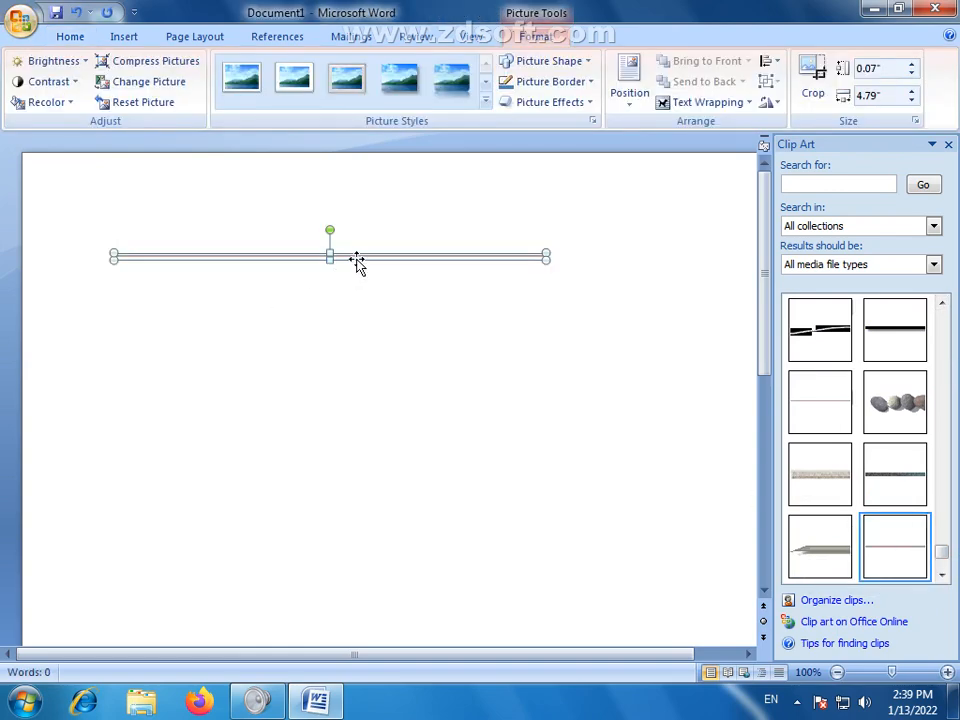
key("Delete")
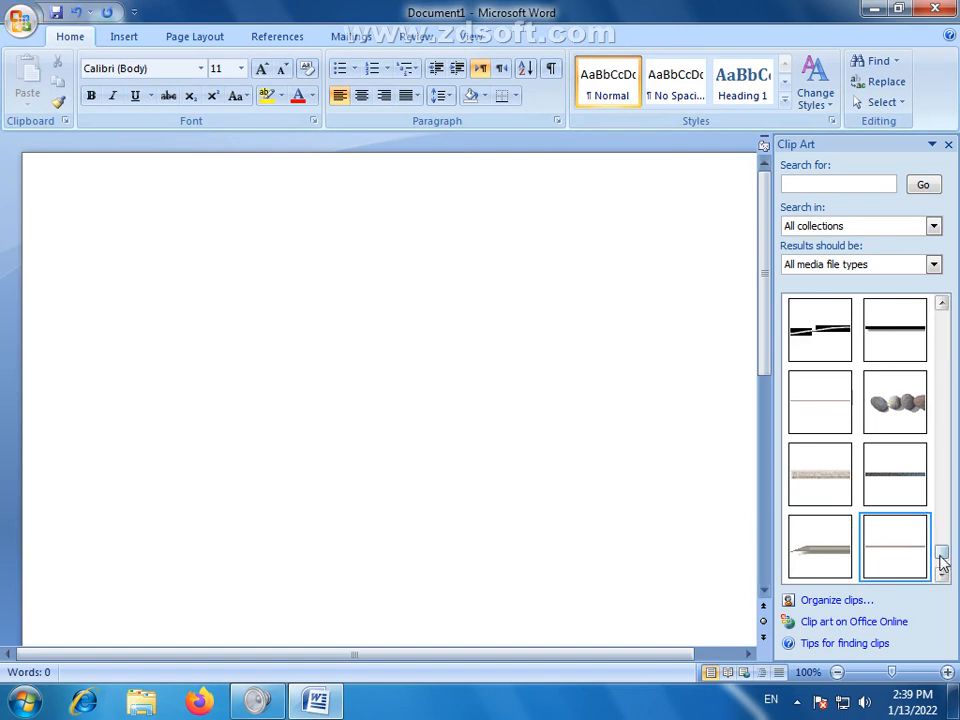
left_click_drag(943, 565, 943, 317)
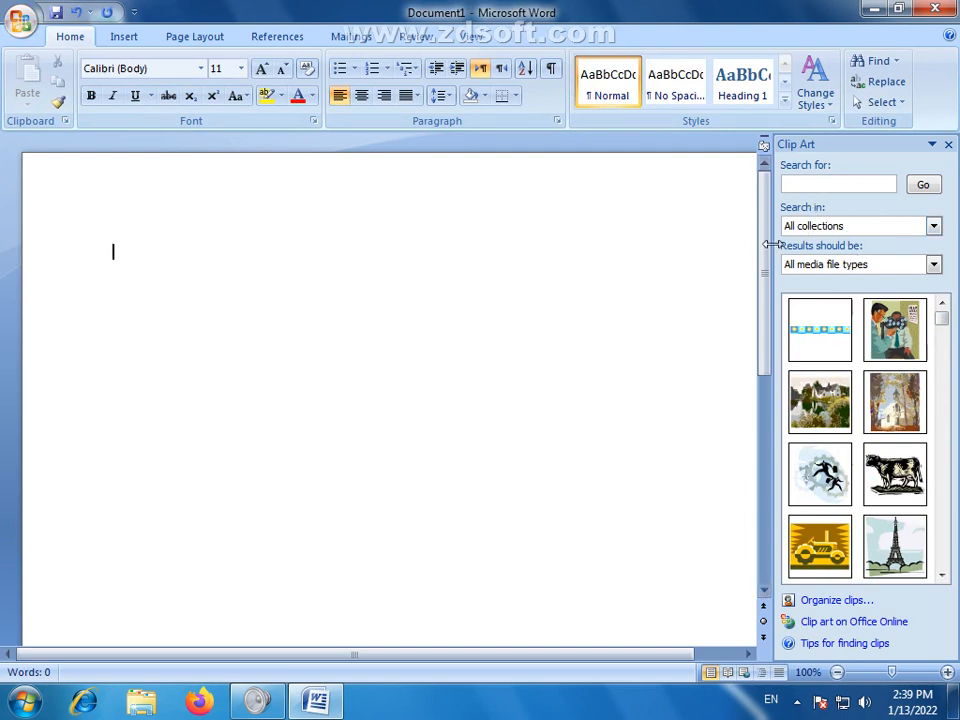
Look through My Collections and Office Collections in the clip art search scope and exclude the Academic collection.
left_click(933, 227)
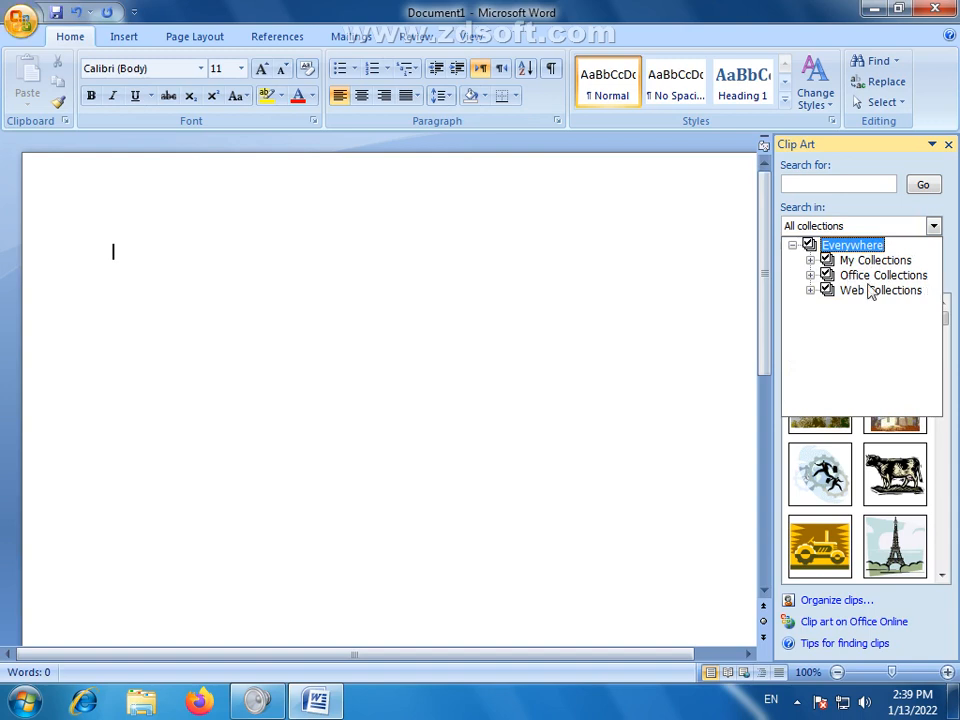
left_click(811, 260)
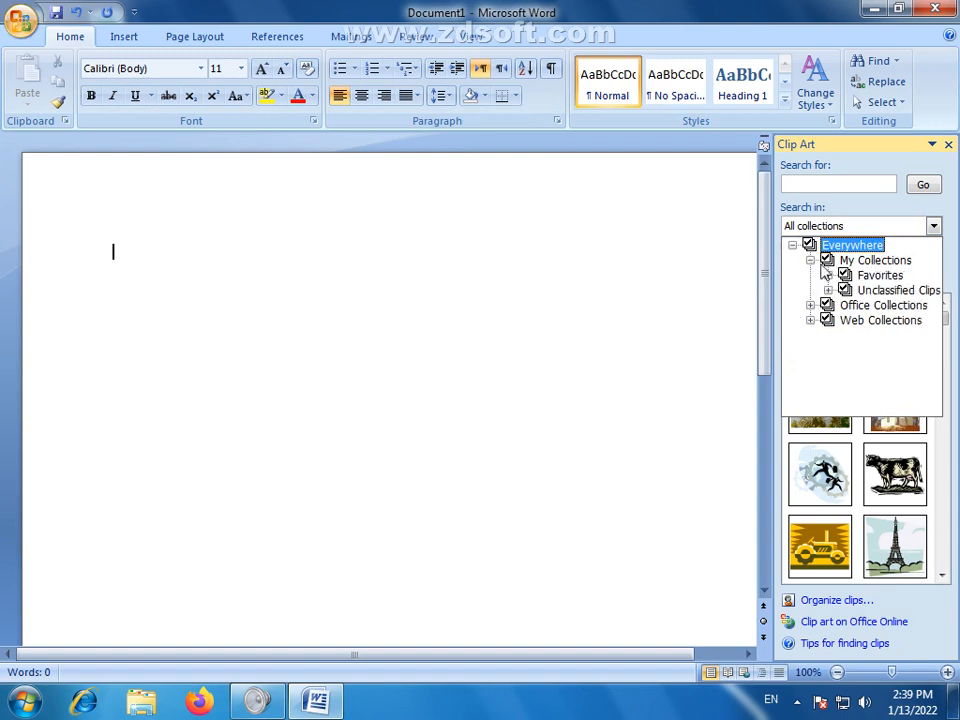
left_click(811, 260)
left_click(811, 275)
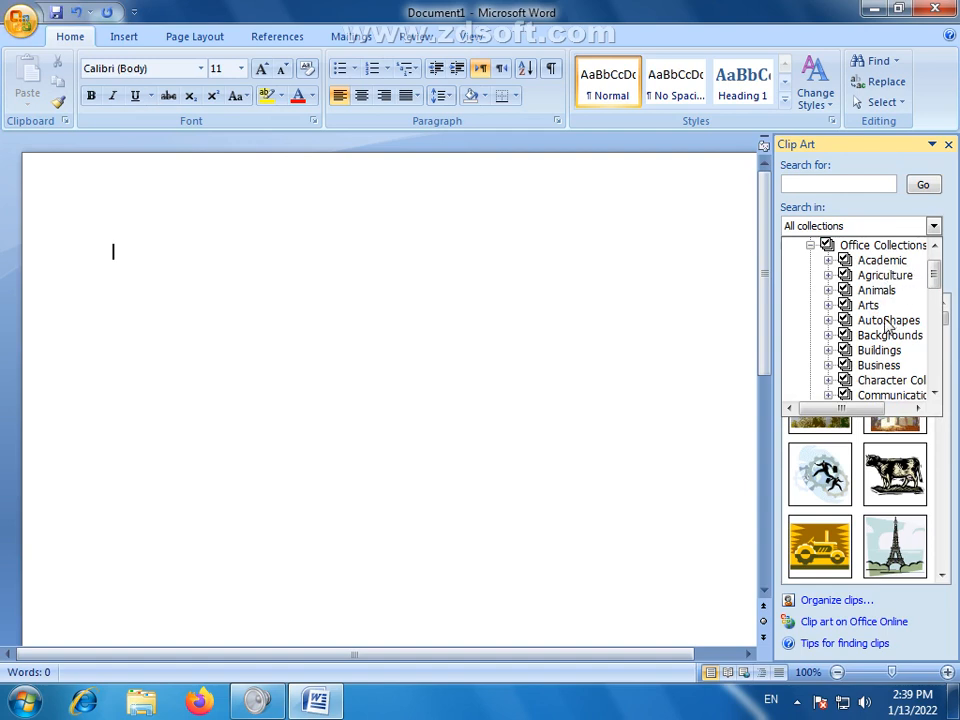
scroll(885, 350, "down", 3)
scroll(883, 353, "down", 1)
scroll(883, 353, "up", 6)
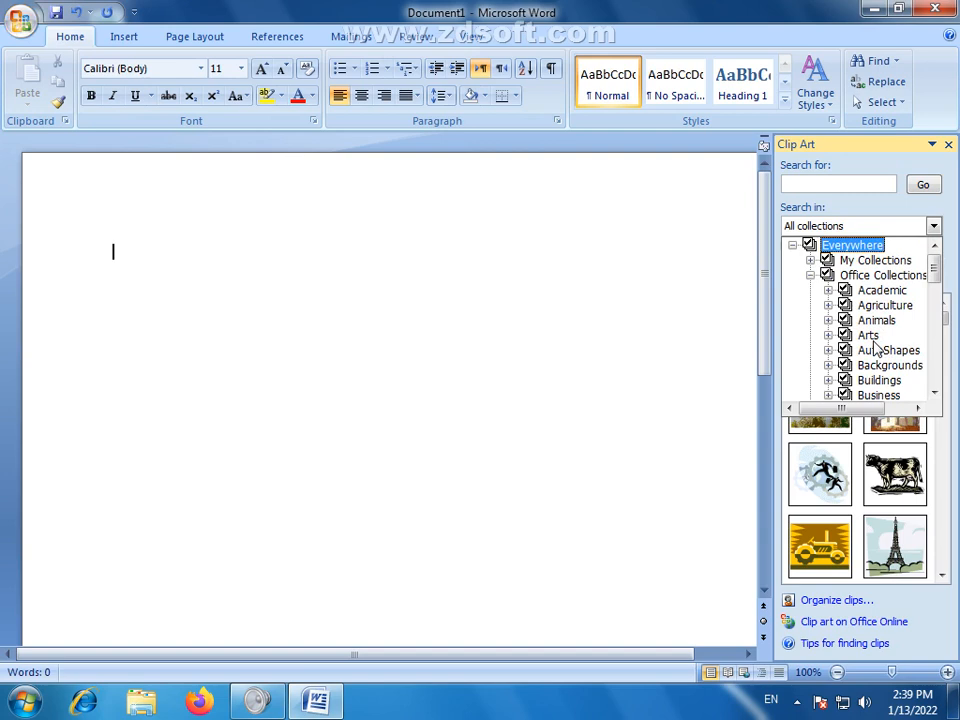
left_click(862, 290)
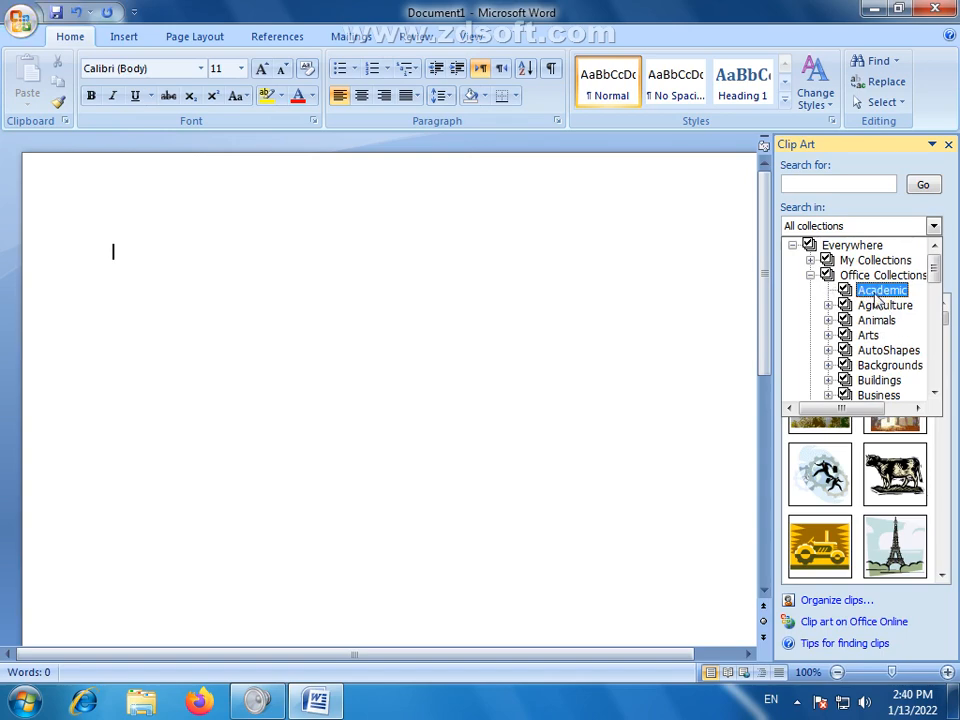
key("space")
left_click(943, 268)
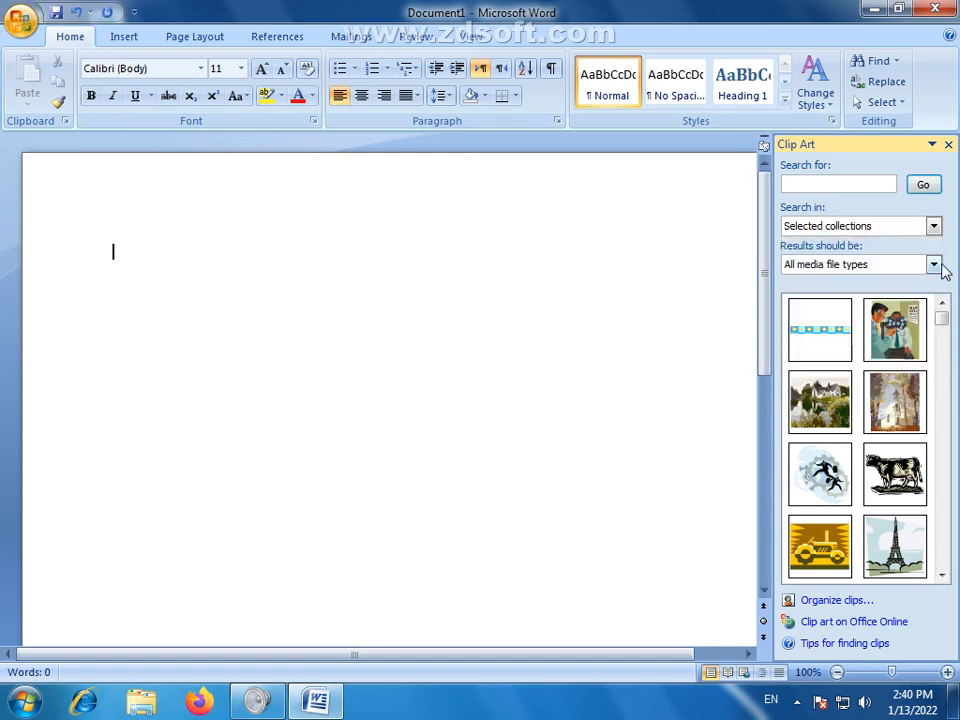
Finish browsing the clip art results, close the clip art search and display the available insert commands.
left_click_drag(941, 323, 958, 463)
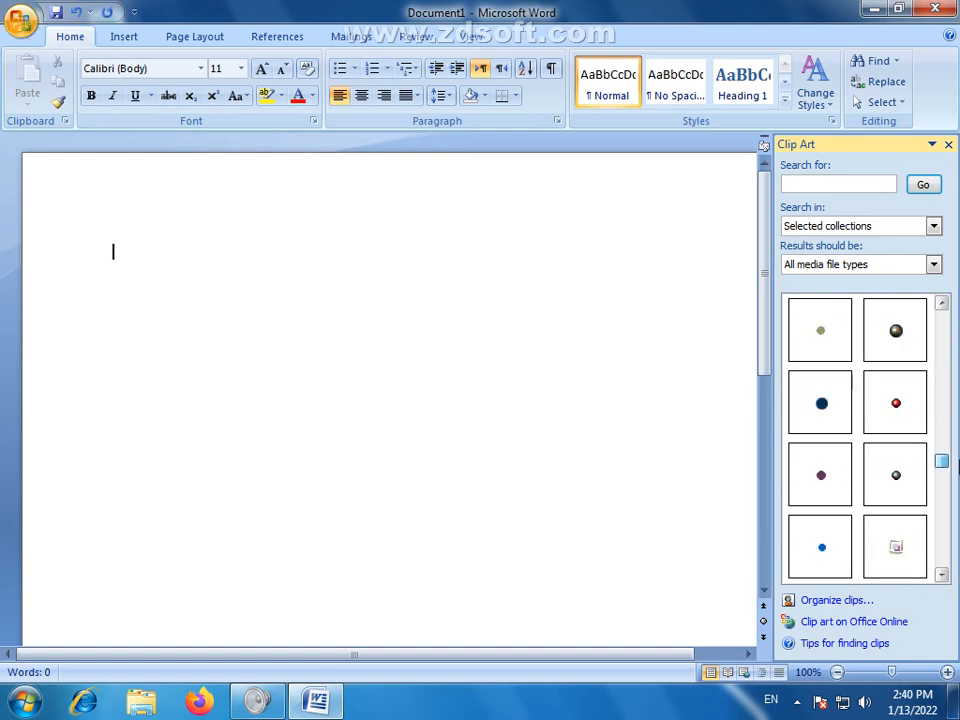
left_click_drag(958, 461, 958, 318)
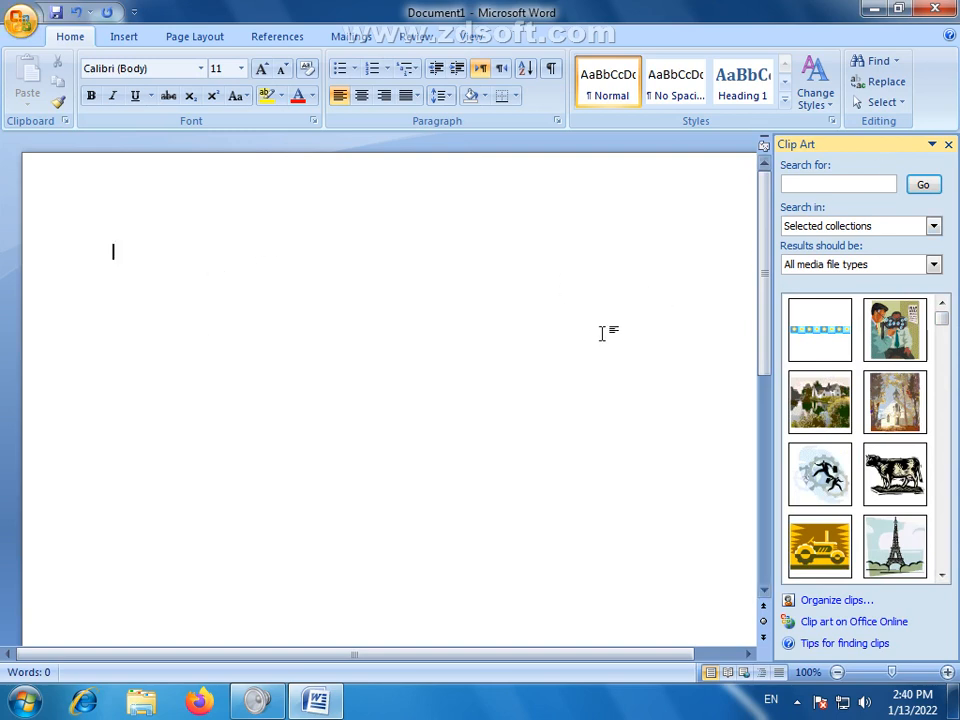
left_click(948, 145)
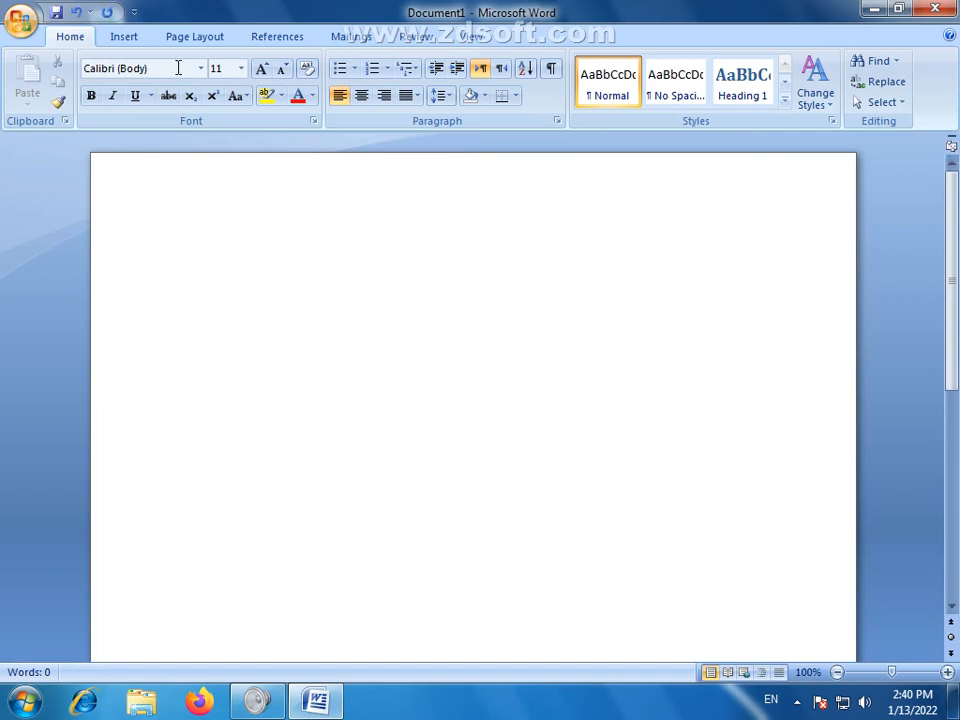
left_click(122, 37)
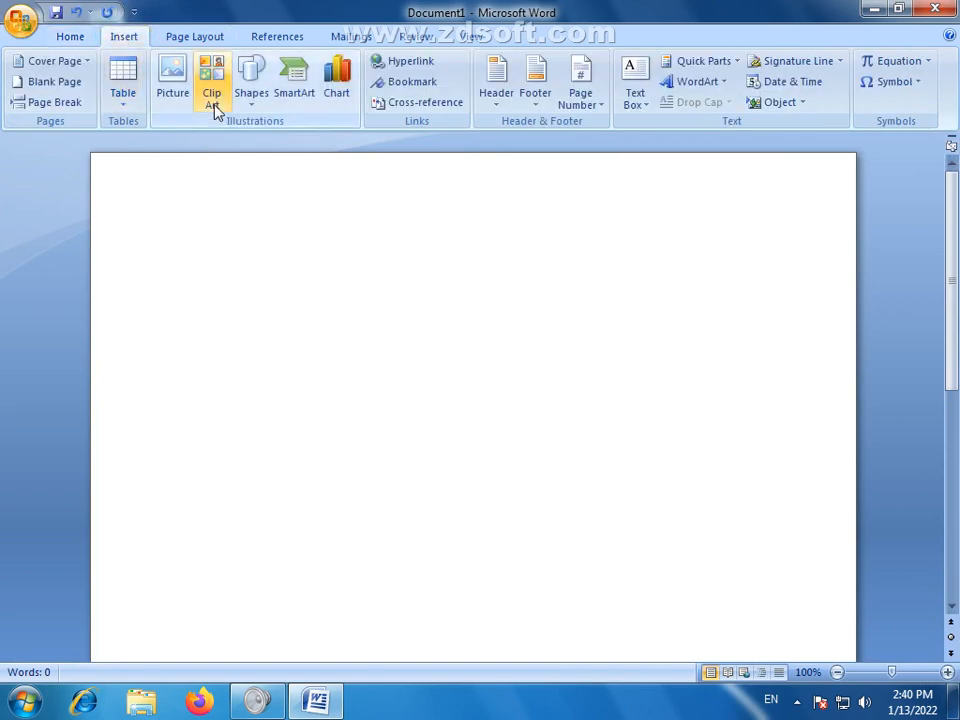